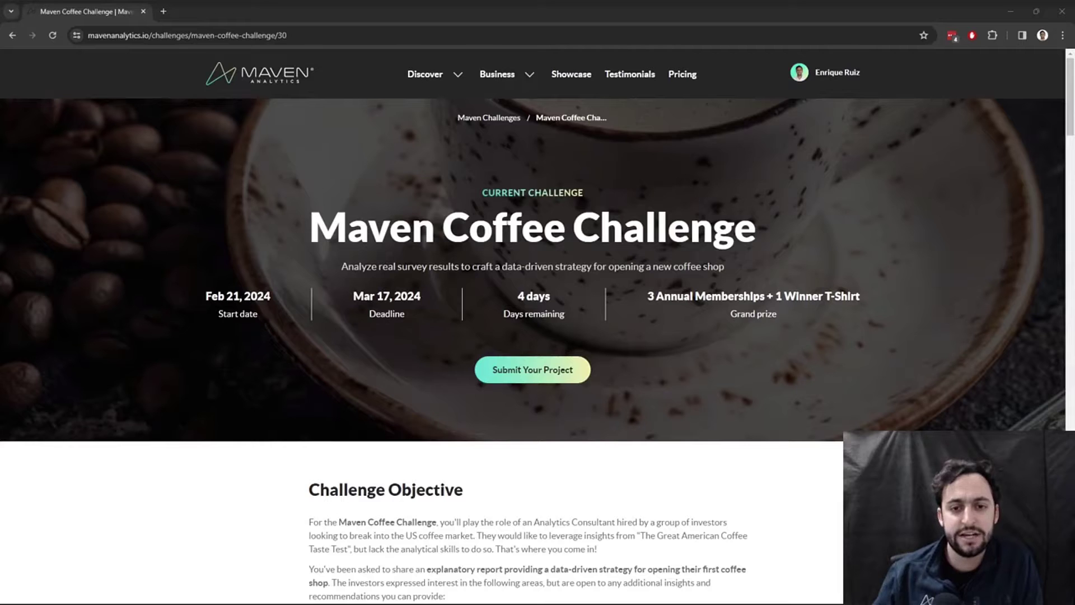
Read the Maven Coffee Challenge's objective, prizes and data set description
{"action": "scroll", "coordinate": [401, 341], "scroll_direction": "down", "scroll_amount": 1}
{"action": "scroll", "coordinate": [398, 344], "scroll_direction": "up", "scroll_amount": 1}
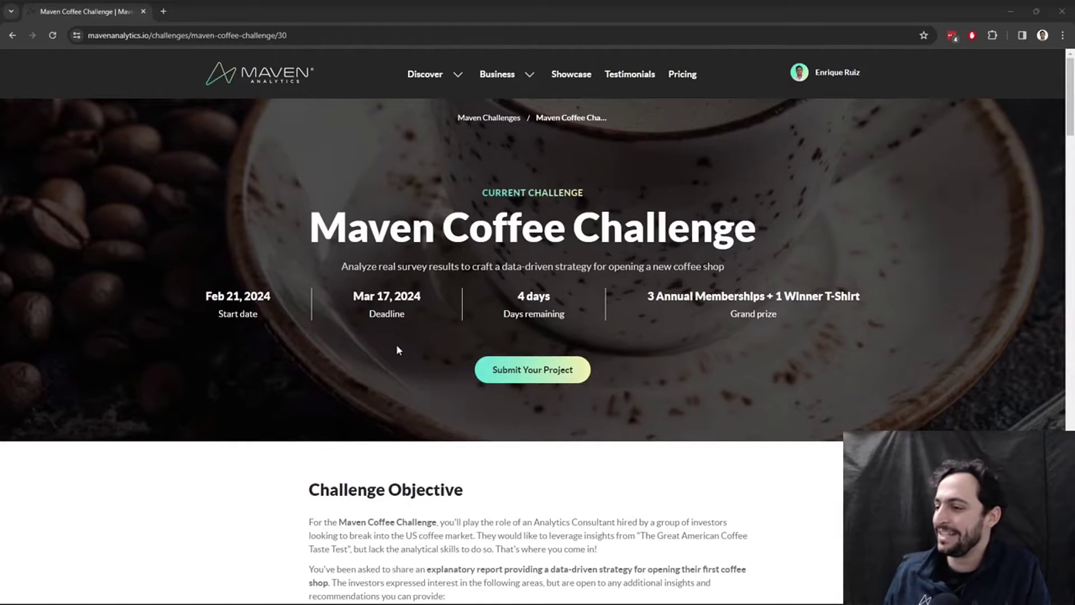
{"action": "scroll", "coordinate": [397, 347], "scroll_direction": "down", "scroll_amount": 2}
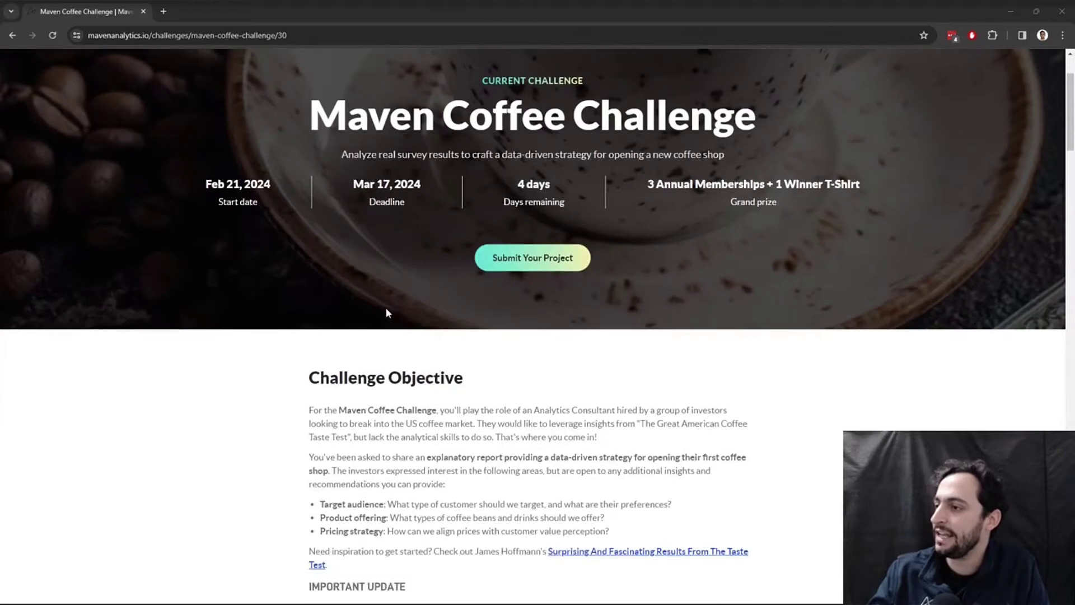
{"action": "scroll", "coordinate": [387, 320], "scroll_direction": "down", "scroll_amount": 5}
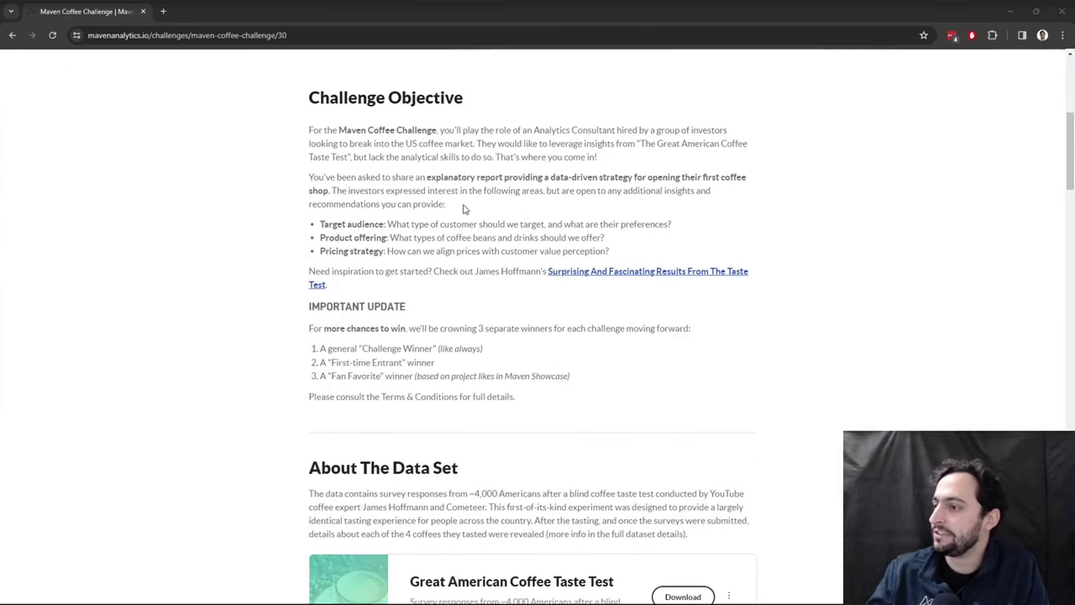
{"action": "scroll", "coordinate": [456, 204], "scroll_direction": "up", "scroll_amount": 4}
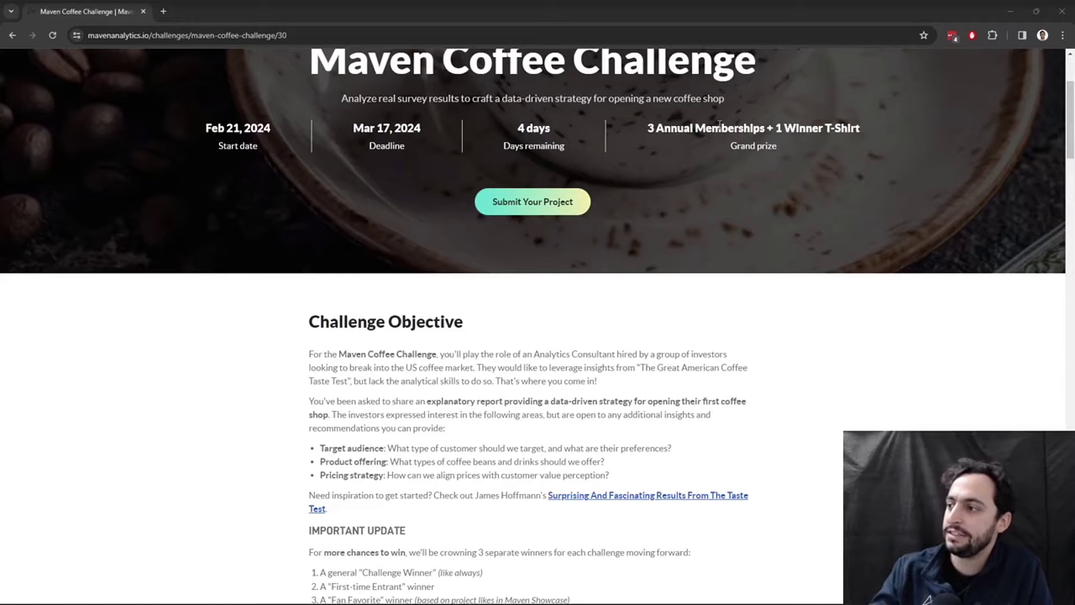
{"action": "scroll", "coordinate": [690, 136], "scroll_direction": "down", "scroll_amount": 10}
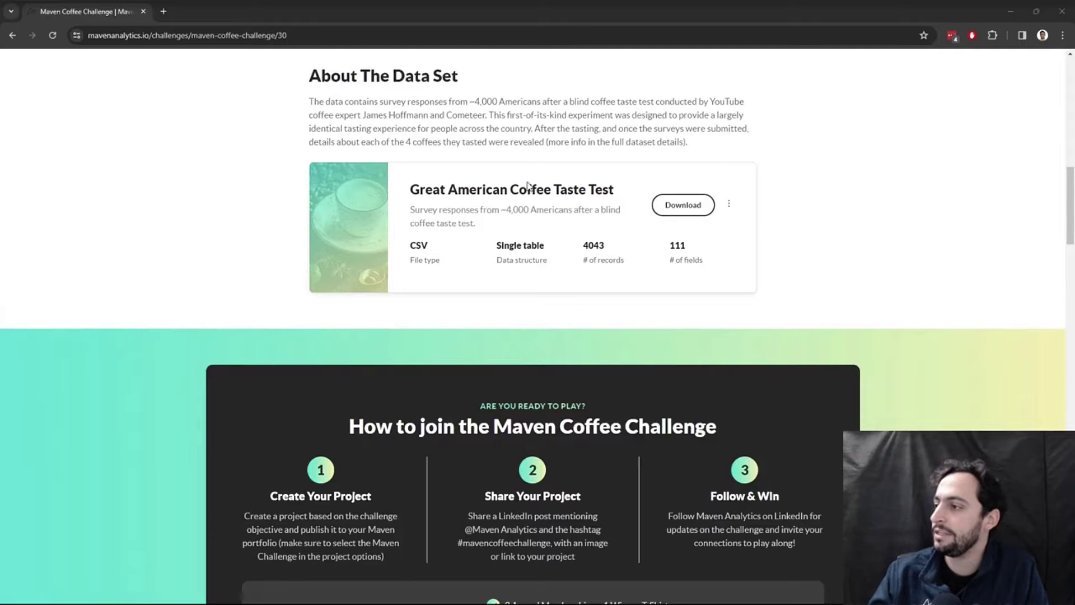
Preview the question key of the Great American Coffee Taste Test data set, including its answer choices and notes, and close the preview
{"action": "left_click", "coordinate": [729, 203]}
{"action": "left_click", "coordinate": [738, 225]}
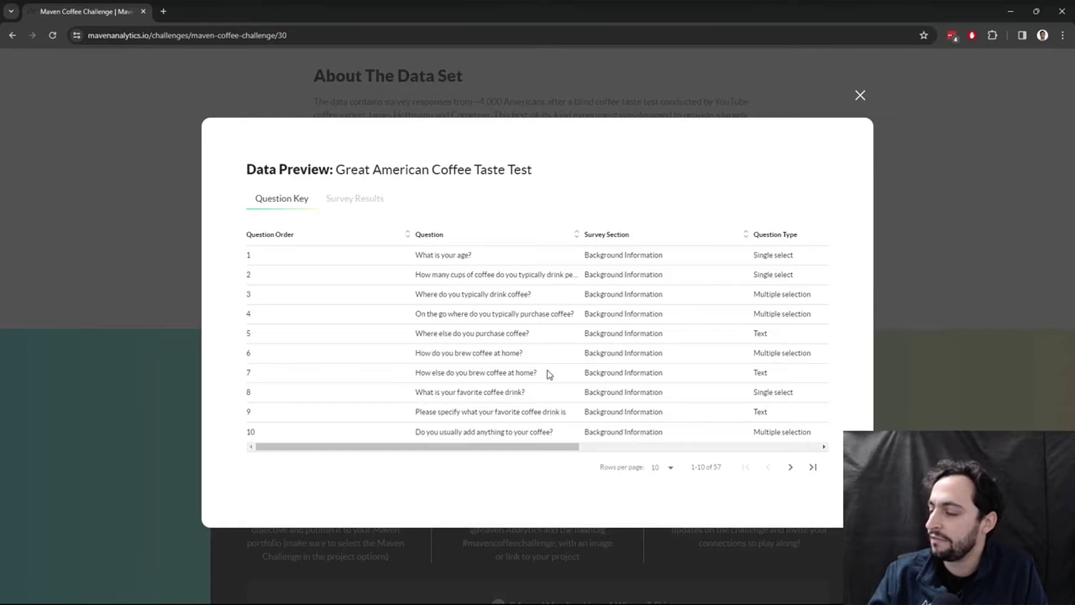
{"action": "left_click_drag", "start_coordinate": [542, 447], "coordinate": [799, 431]}
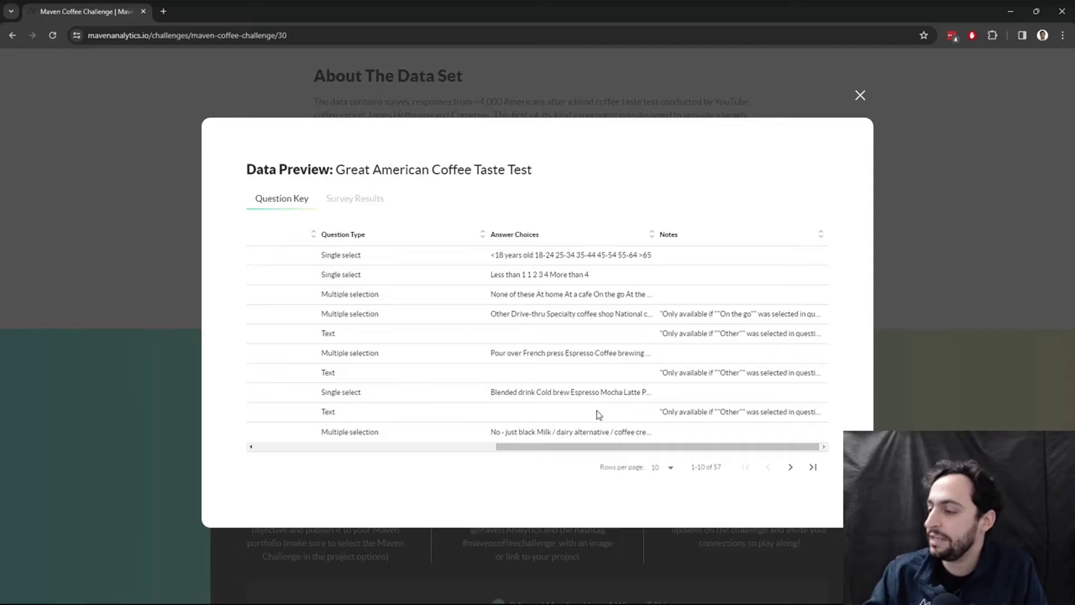
{"action": "left_click_drag", "start_coordinate": [577, 446], "coordinate": [285, 440]}
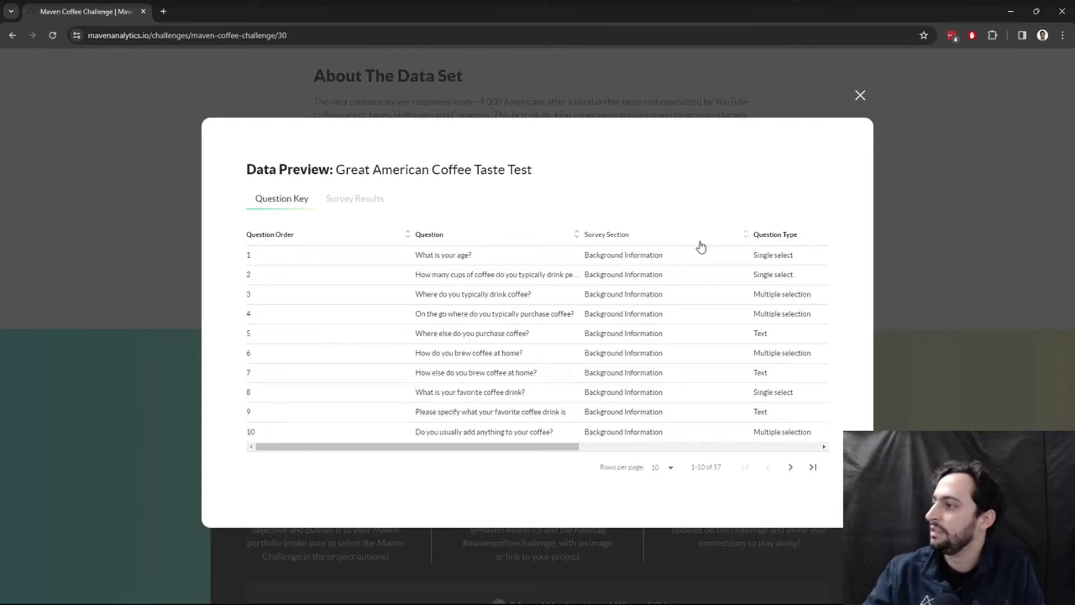
{"action": "left_click", "coordinate": [860, 95]}
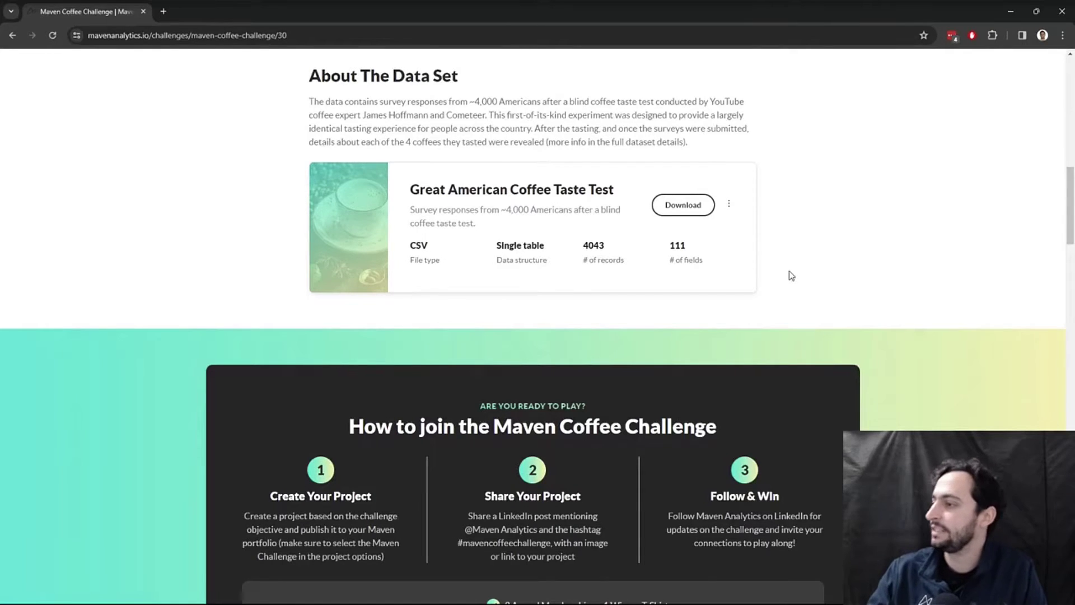
Download the Great American Coffee Taste Test data set and extract the zip to the suggested folder in Downloads
{"action": "left_click", "coordinate": [671, 204]}
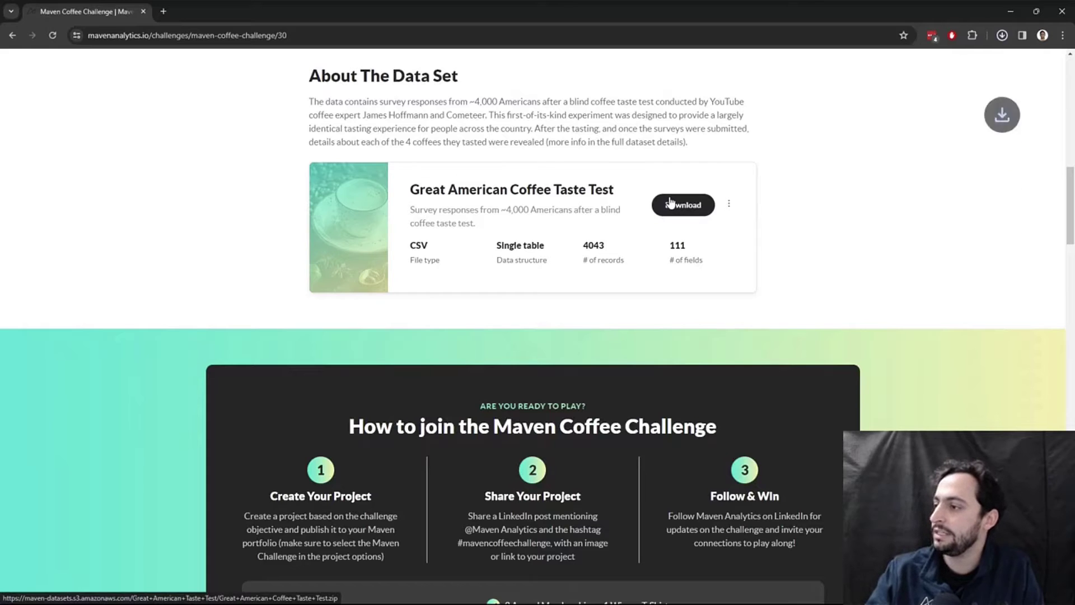
{"action": "left_click", "coordinate": [883, 73]}
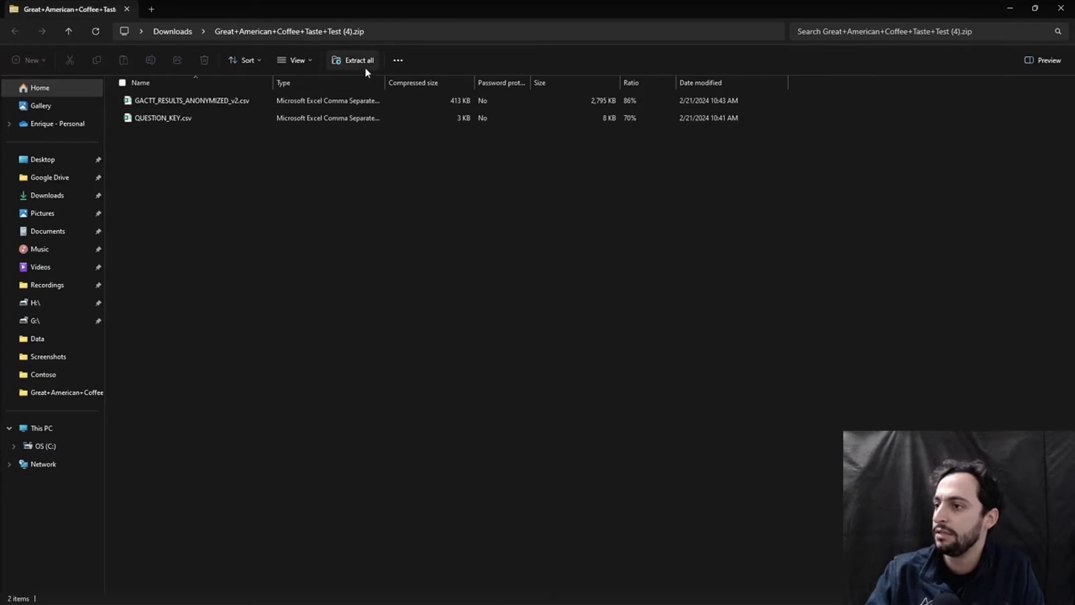
{"action": "left_click", "coordinate": [364, 61]}
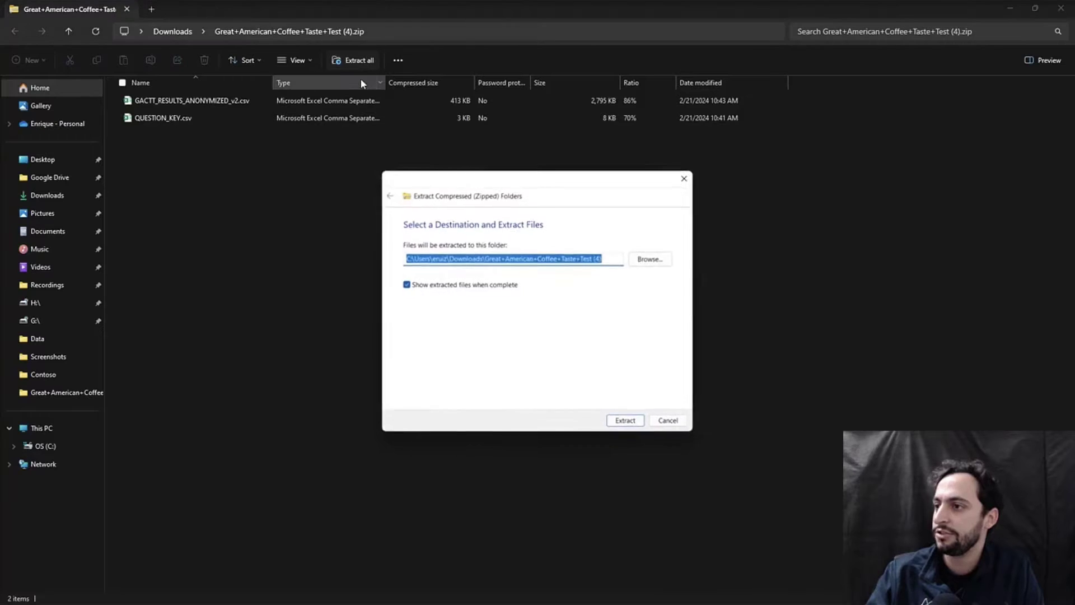
{"action": "left_click", "coordinate": [622, 422]}
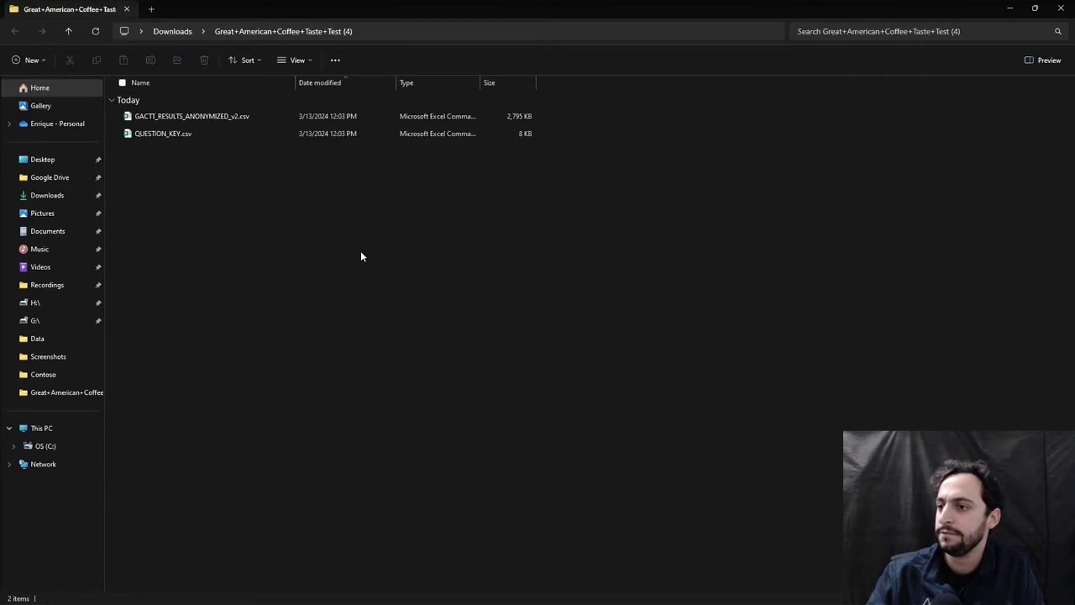
Open GACTT_RESULTS_ANONYMIZED_v2.csv in Excel and autofit the Submission ID column
{"action": "double_click", "coordinate": [243, 120]}
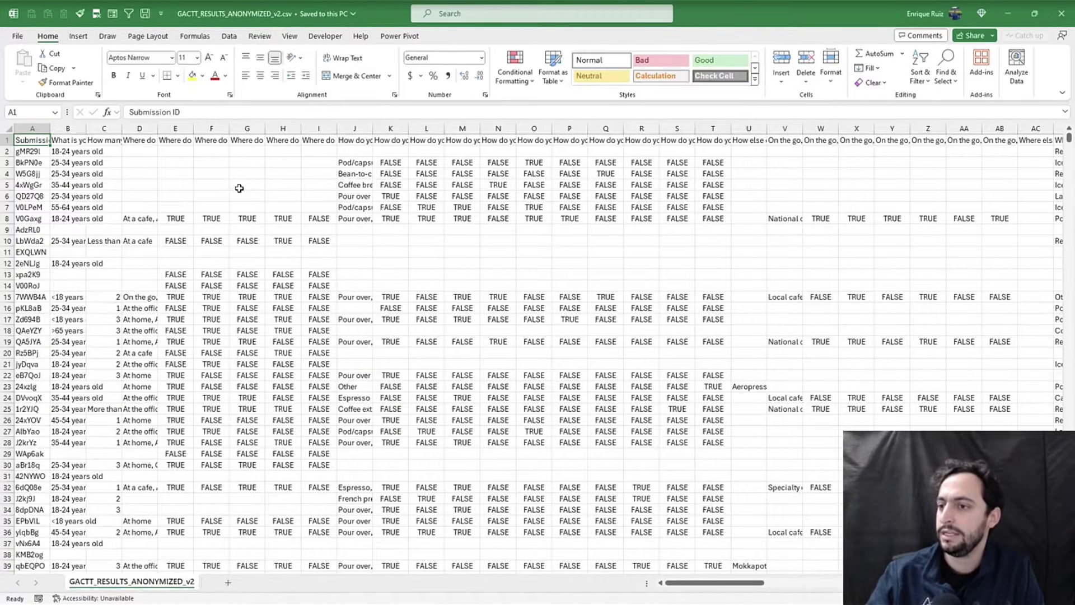
{"action": "double_click", "coordinate": [50, 133]}
Check how far the submission rows extend, and examine the first question headers and the single-select age answers
{"action": "left_click", "coordinate": [45, 155]}
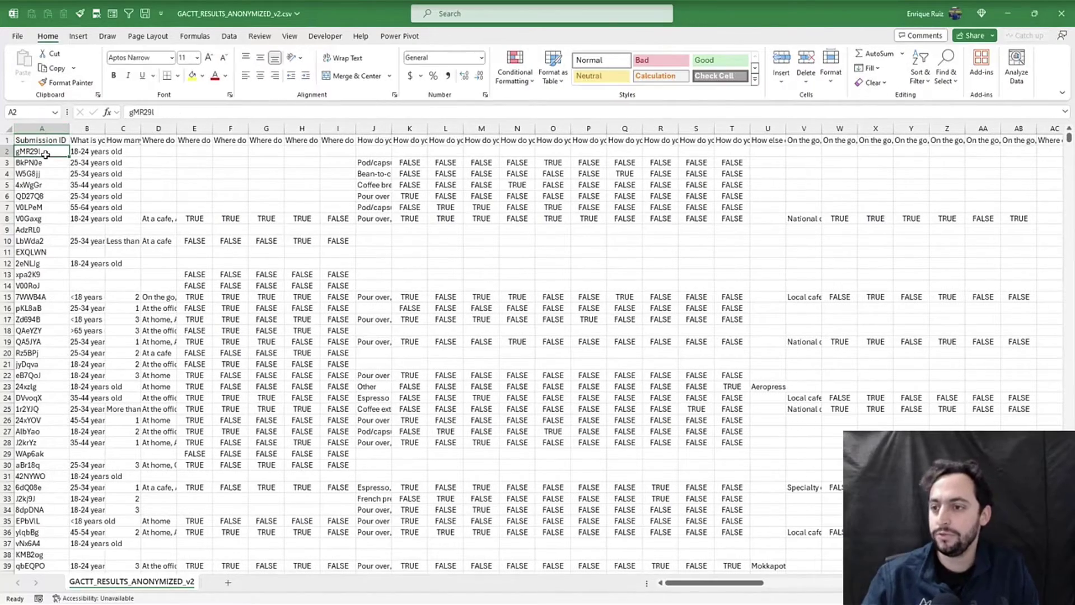
{"action": "key", "text": "ctrl+Down"}
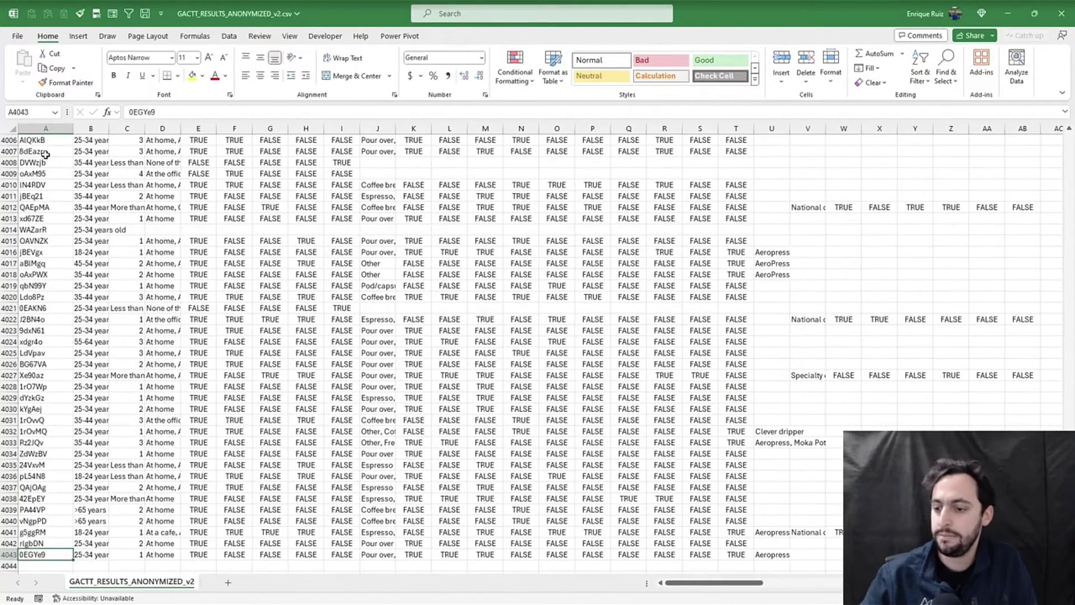
{"action": "key", "text": "ctrl+Up"}
{"action": "left_click", "coordinate": [46, 155]}
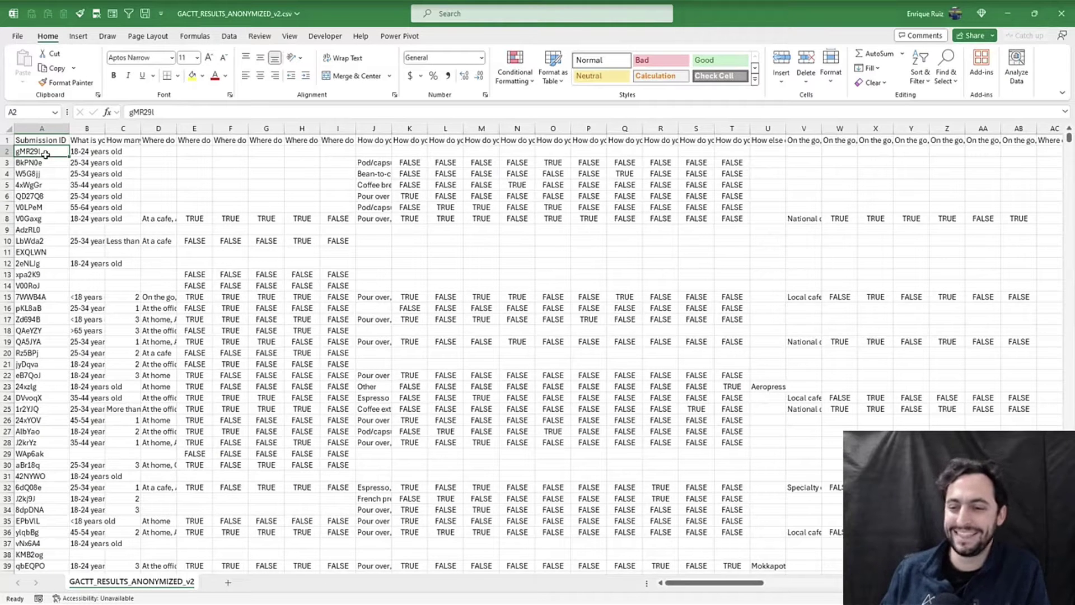
{"action": "left_click", "coordinate": [88, 139]}
{"action": "left_click", "coordinate": [119, 140]}
{"action": "left_click", "coordinate": [155, 138]}
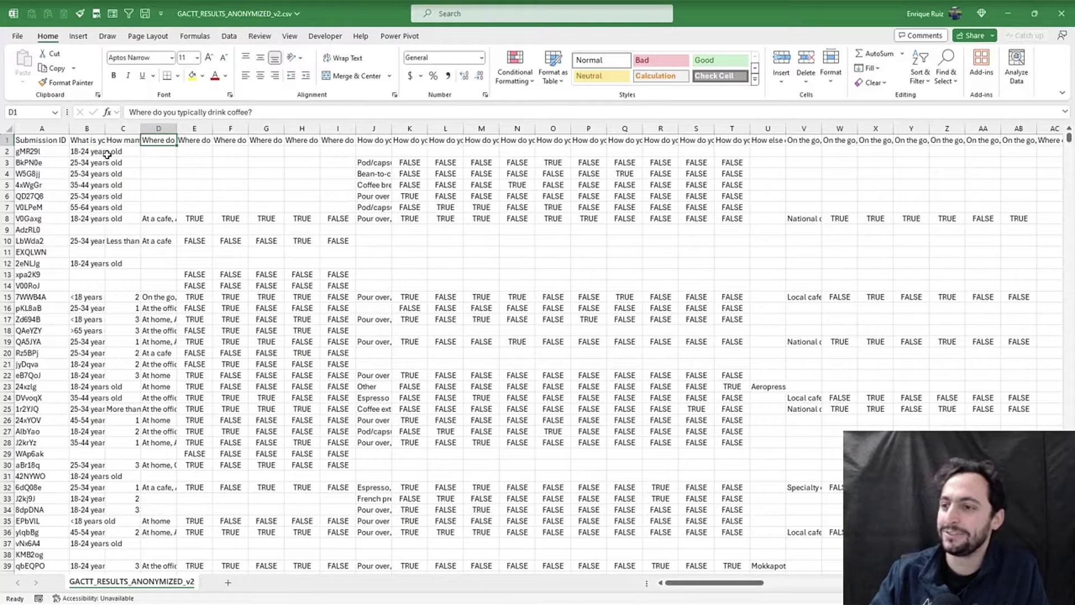
{"action": "left_click", "coordinate": [88, 139]}
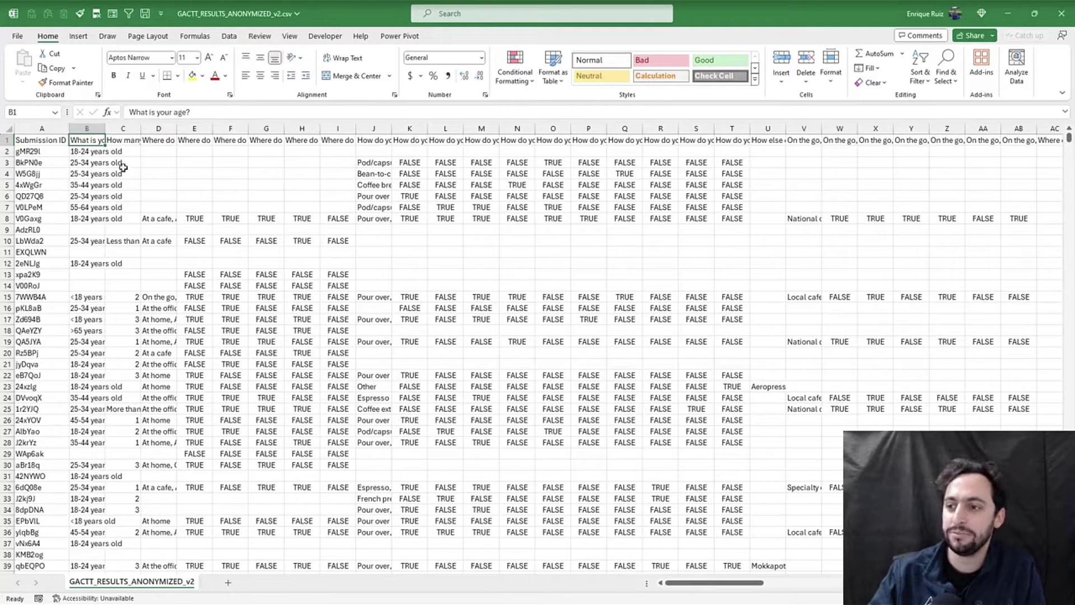
{"action": "left_click", "coordinate": [60, 150]}
{"action": "left_click", "coordinate": [83, 152]}
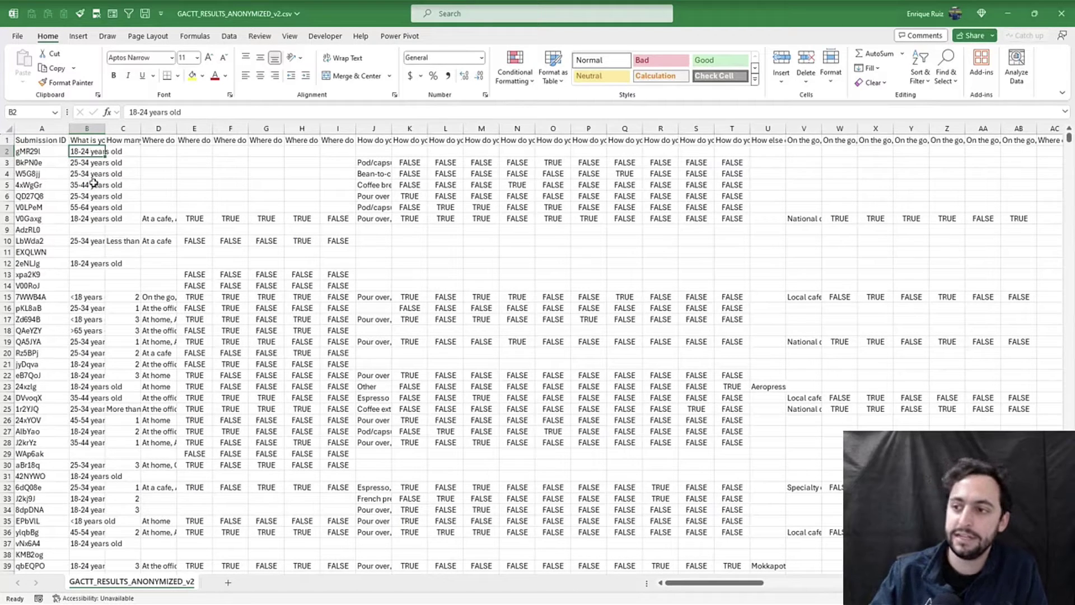
{"action": "left_click", "coordinate": [81, 166]}
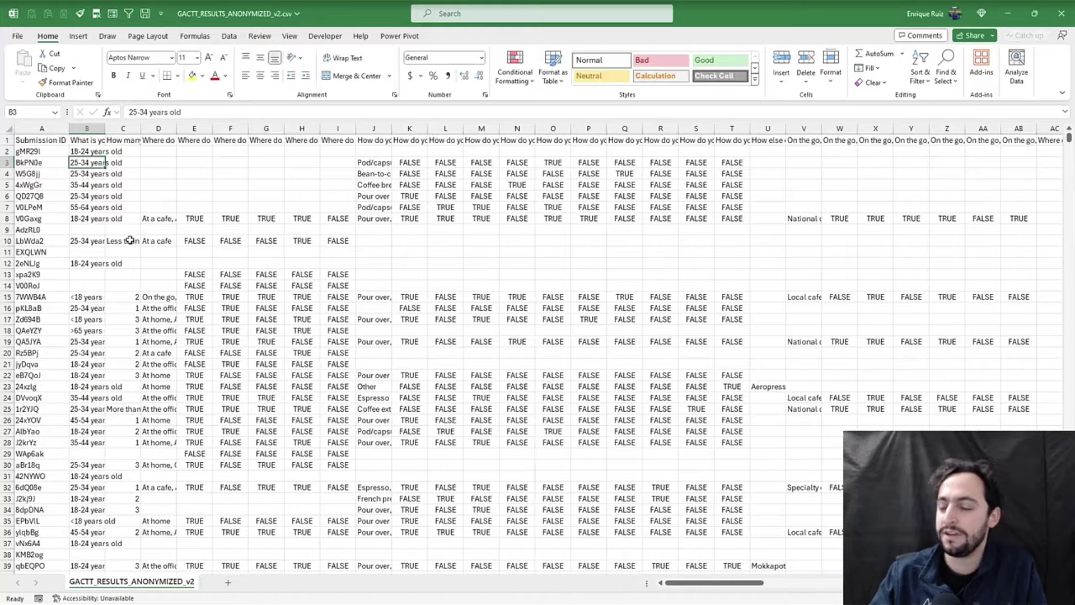
Compare the combined answers to "Where do you typically drink coffee?" in rows 8 and 10 with the TRUE/FALSE columns for each answer choice
{"action": "left_click", "coordinate": [157, 140]}
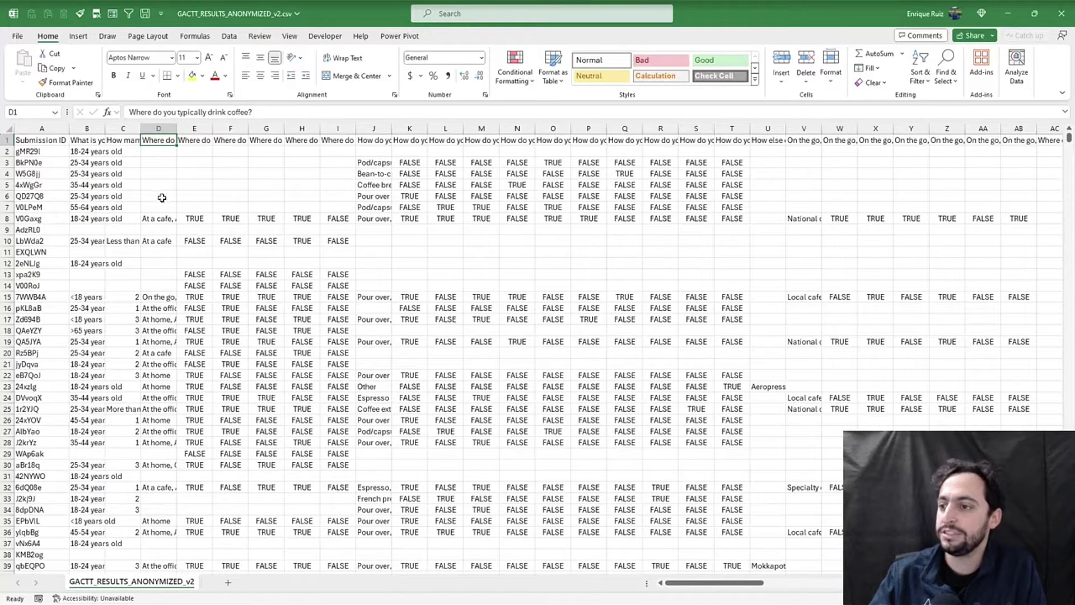
{"action": "left_click", "coordinate": [157, 220]}
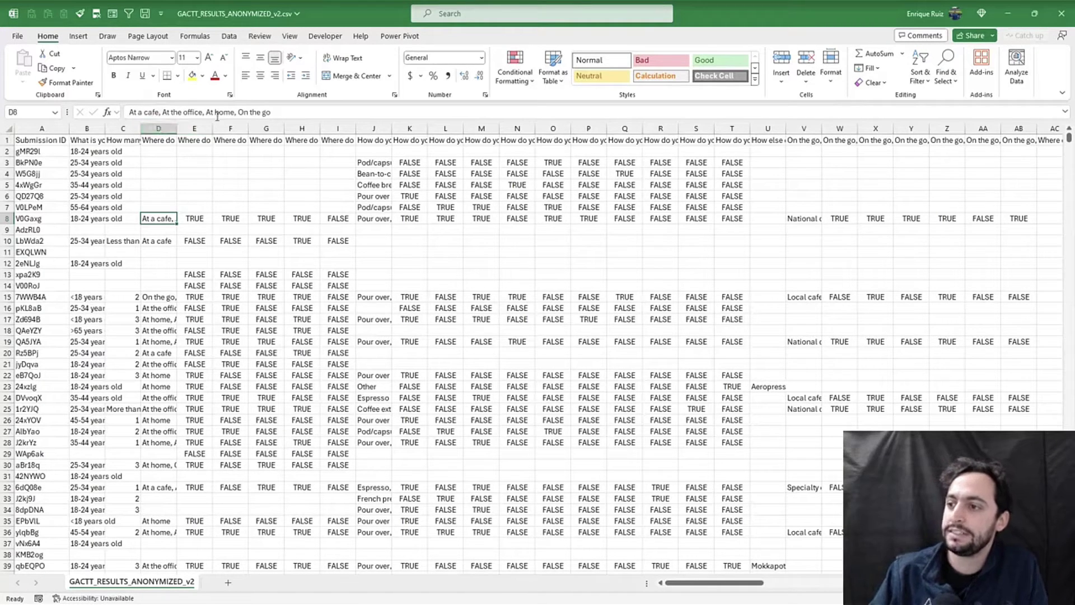
{"action": "left_click", "coordinate": [195, 141]}
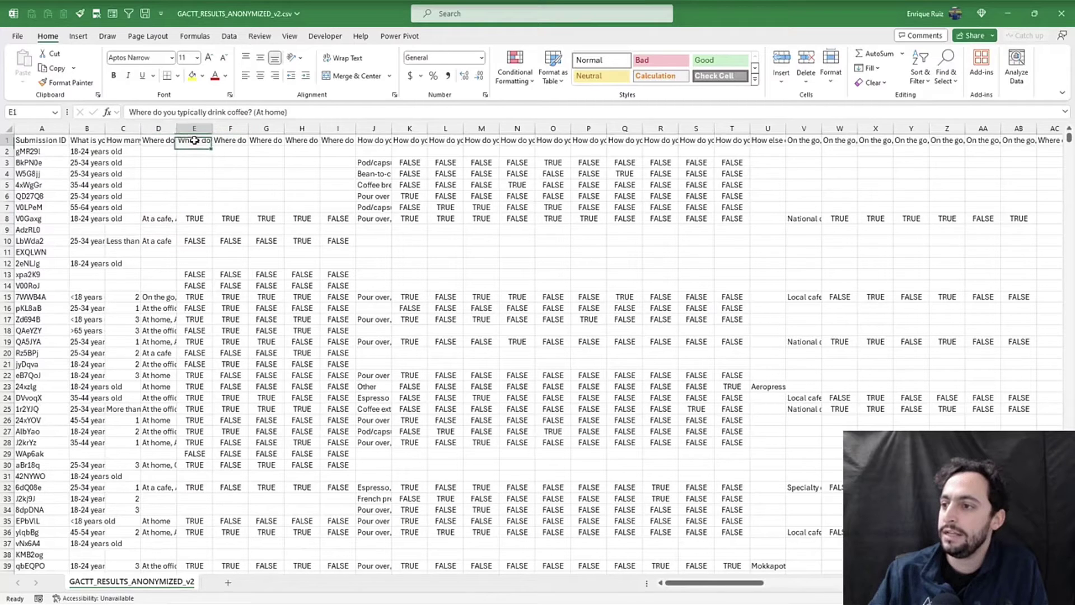
{"action": "left_click", "coordinate": [227, 141]}
{"action": "left_click", "coordinate": [253, 141]}
{"action": "left_click", "coordinate": [295, 141]}
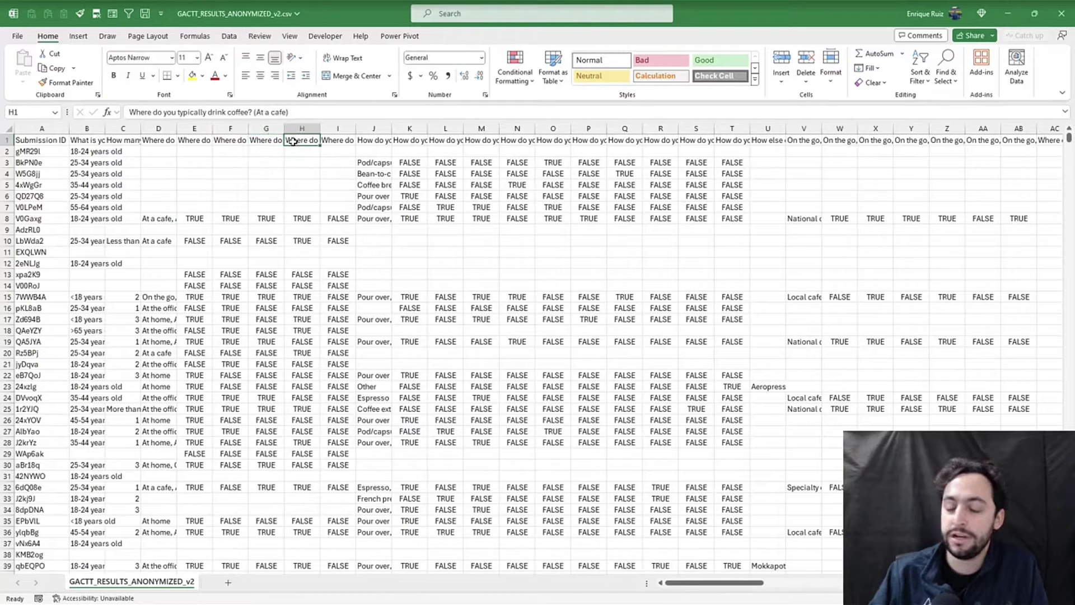
{"action": "left_click", "coordinate": [154, 223]}
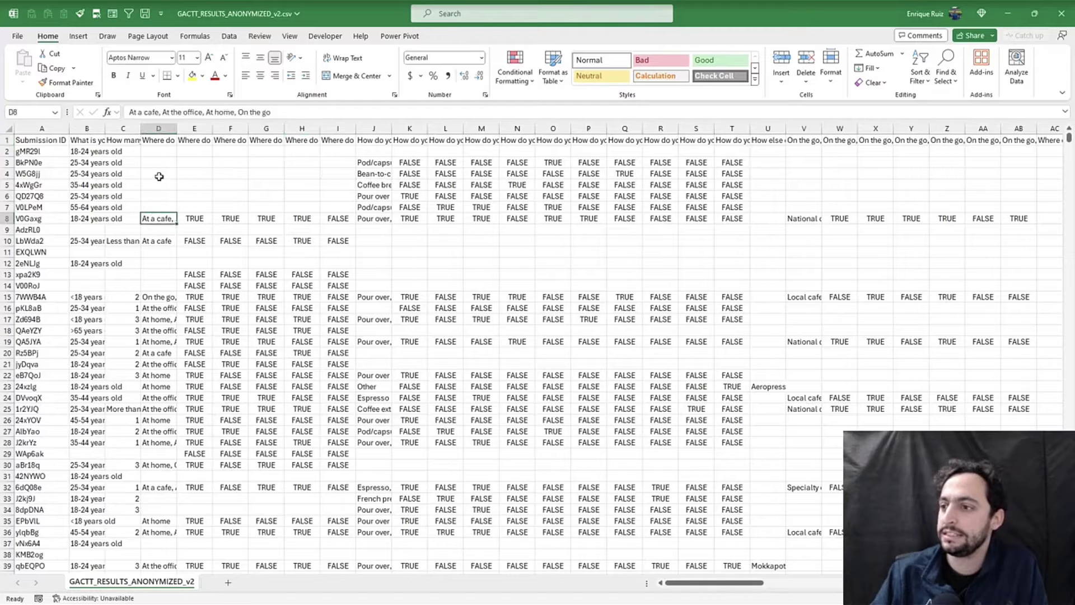
{"action": "left_click", "coordinate": [192, 224]}
{"action": "left_click", "coordinate": [231, 220]}
{"action": "left_click", "coordinate": [263, 220]}
{"action": "left_click", "coordinate": [287, 219]}
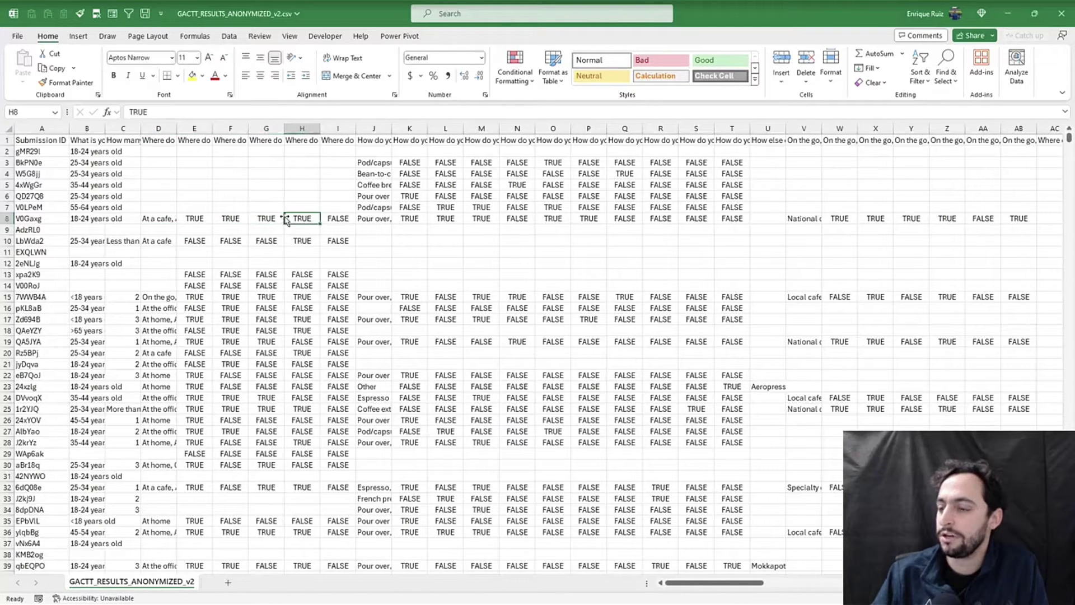
{"action": "left_click", "coordinate": [163, 242]}
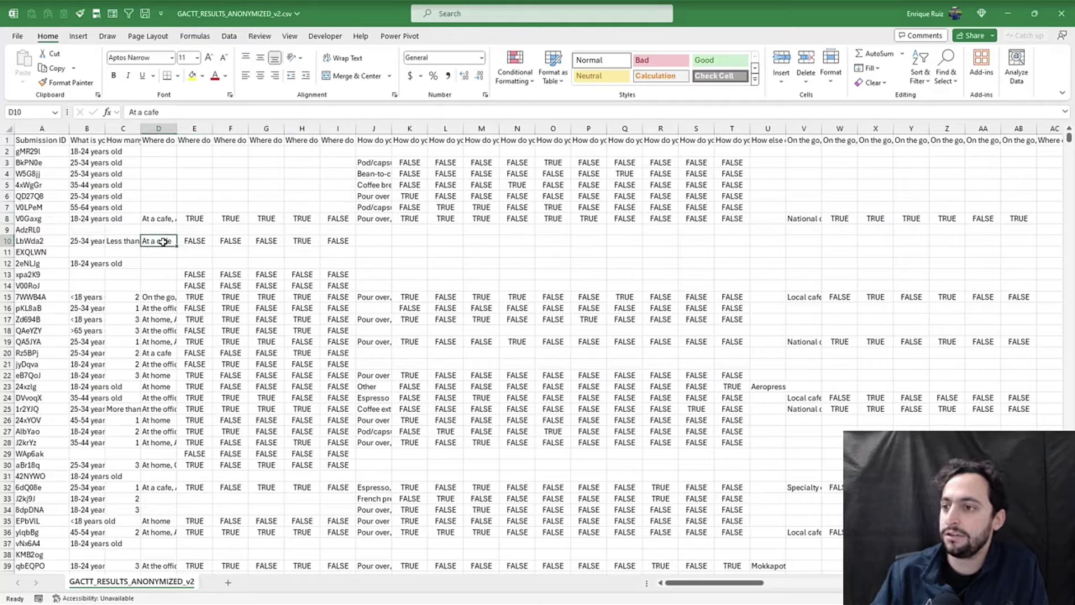
{"action": "left_click", "coordinate": [302, 239]}
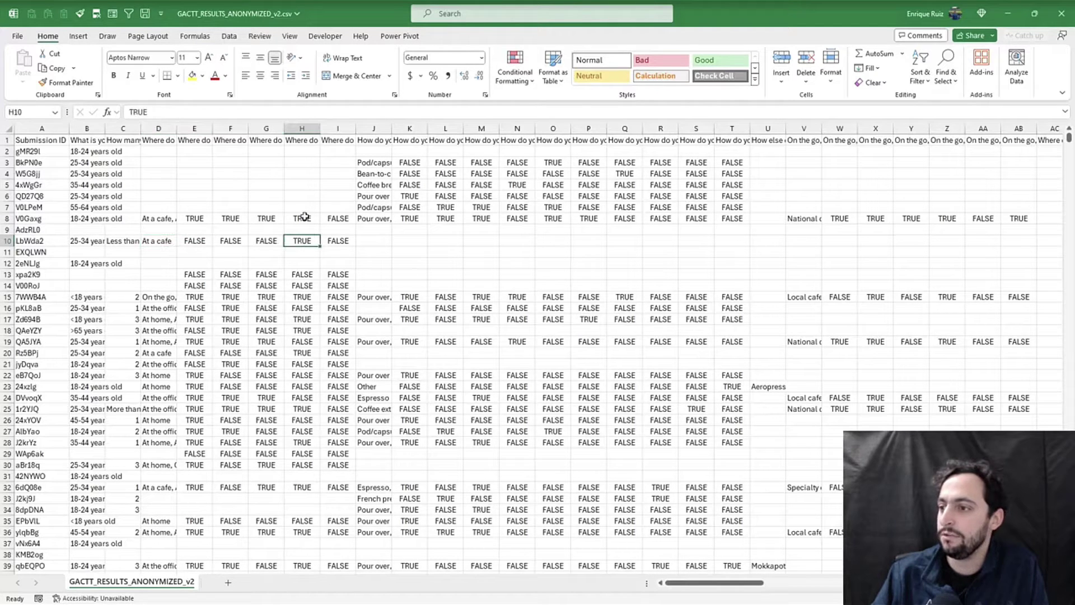
{"action": "left_click", "coordinate": [303, 141]}
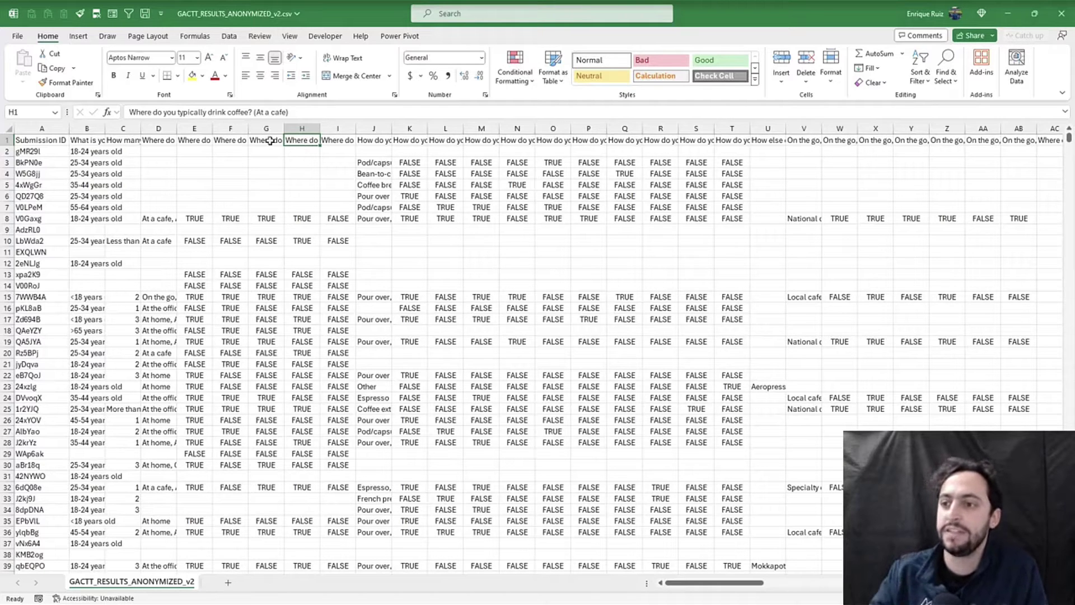
Create a PivotTable from the survey data on a new worksheet with "What is your age?" as the row field
{"action": "left_click", "coordinate": [37, 146]}
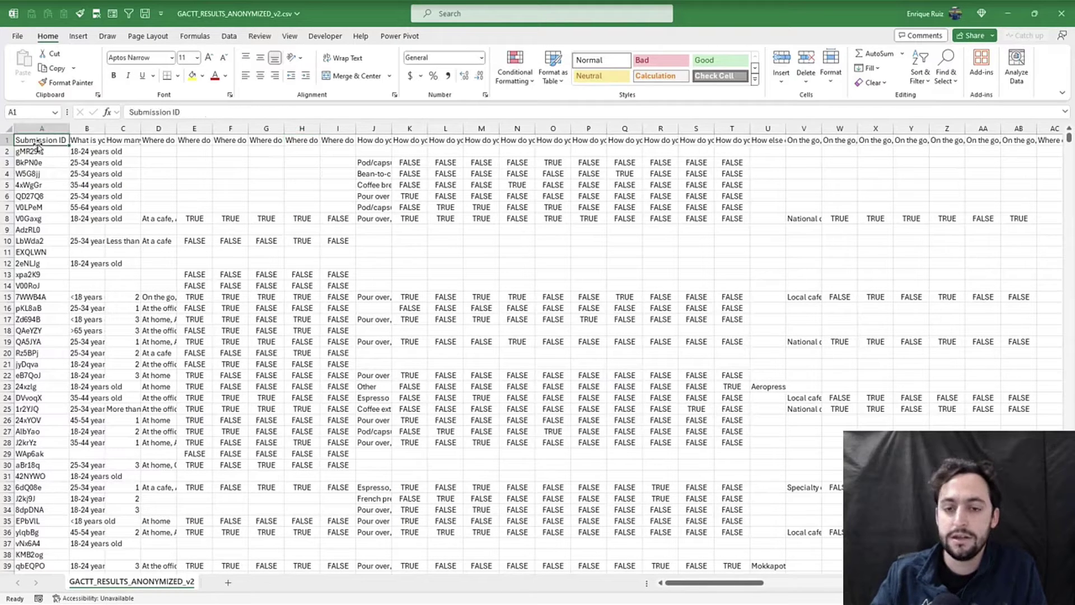
{"action": "left_click", "coordinate": [78, 35]}
{"action": "left_click", "coordinate": [28, 61]}
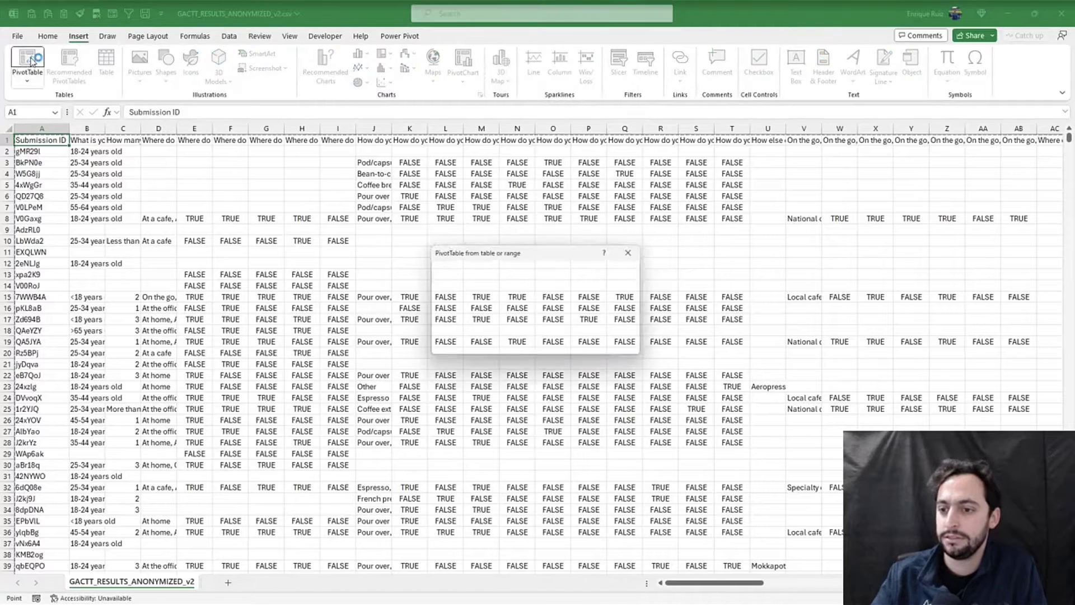
{"action": "left_click", "coordinate": [577, 348]}
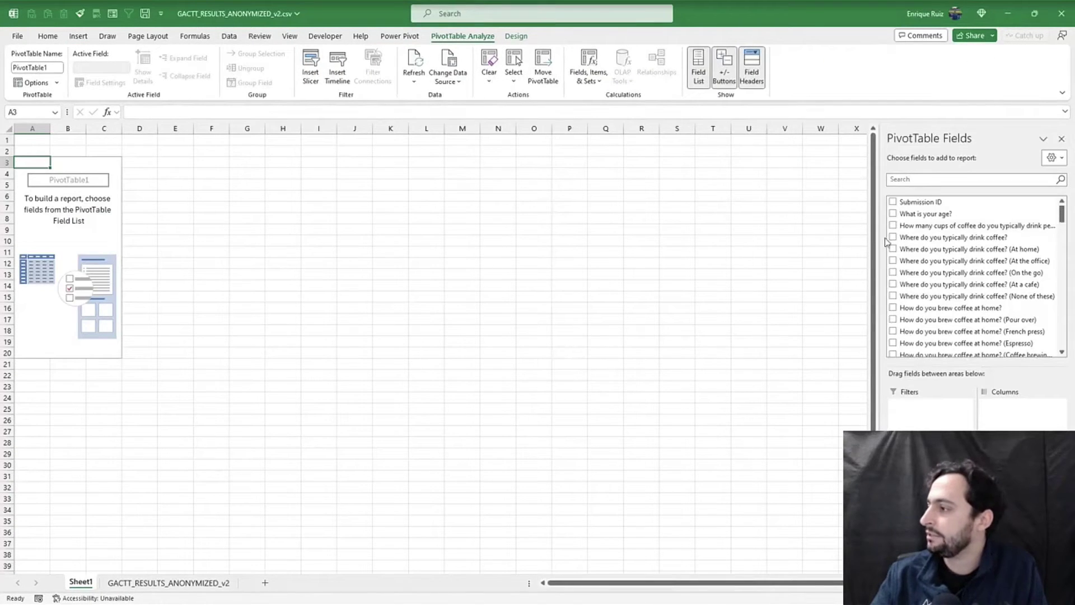
{"action": "left_click", "coordinate": [918, 213]}
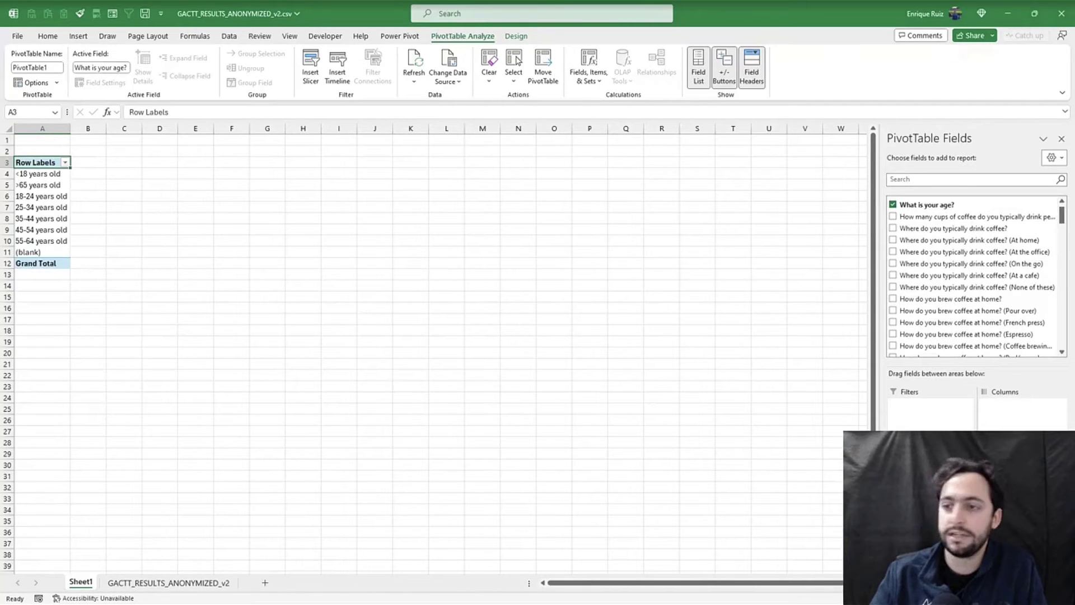
{"action": "left_click", "coordinate": [46, 175]}
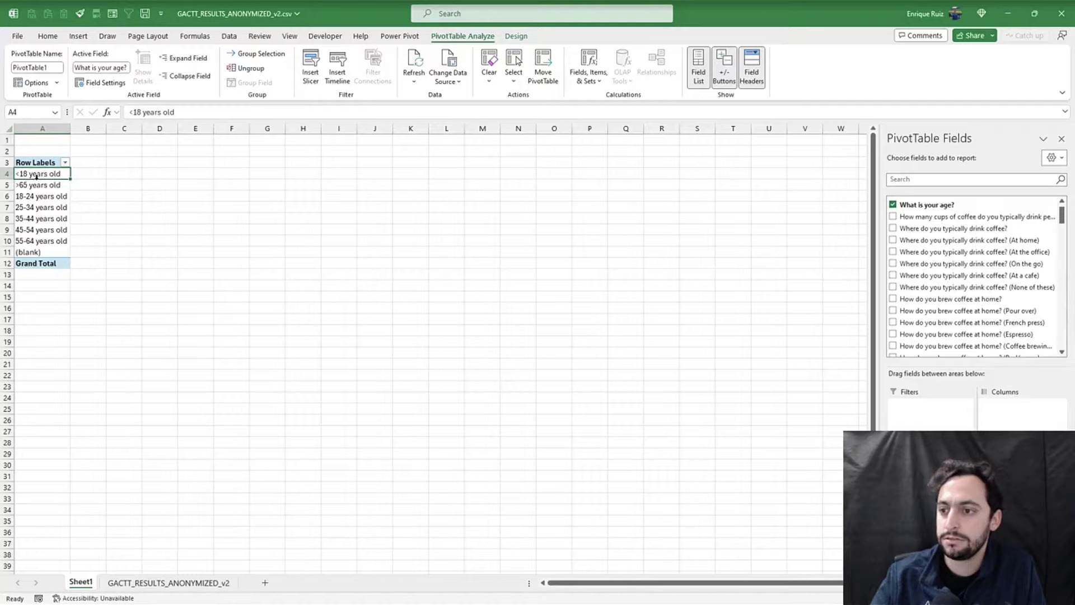
Move the >65 years old row below 55-64 years old and filter the (blank) answers out of the age rows
{"action": "left_click", "coordinate": [37, 185]}
{"action": "left_click_drag", "start_coordinate": [36, 190], "coordinate": [34, 245]}
{"action": "left_click", "coordinate": [65, 162]}
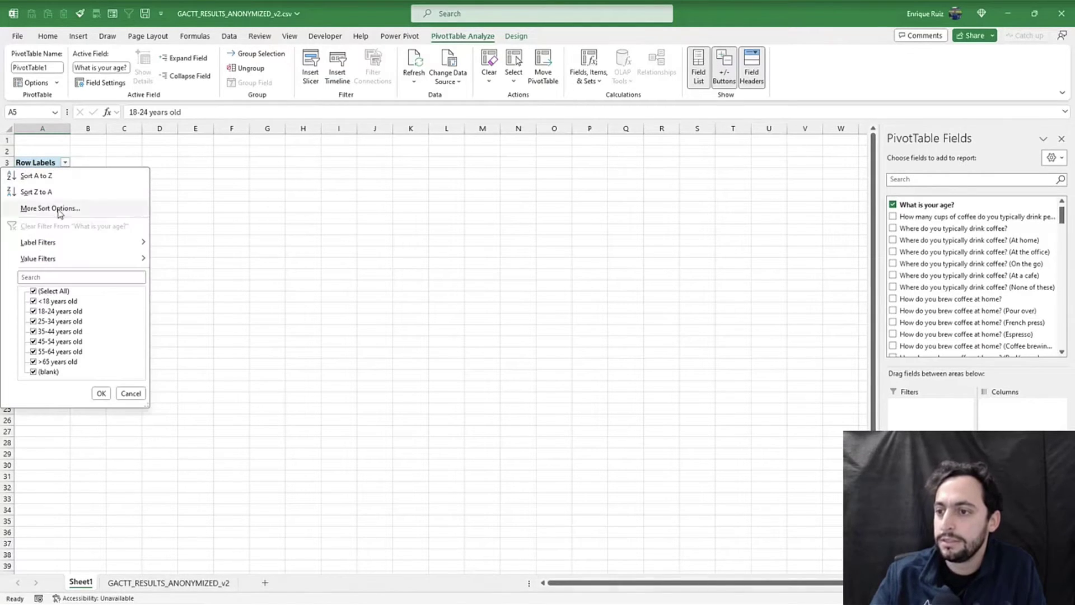
{"action": "left_click", "coordinate": [34, 371]}
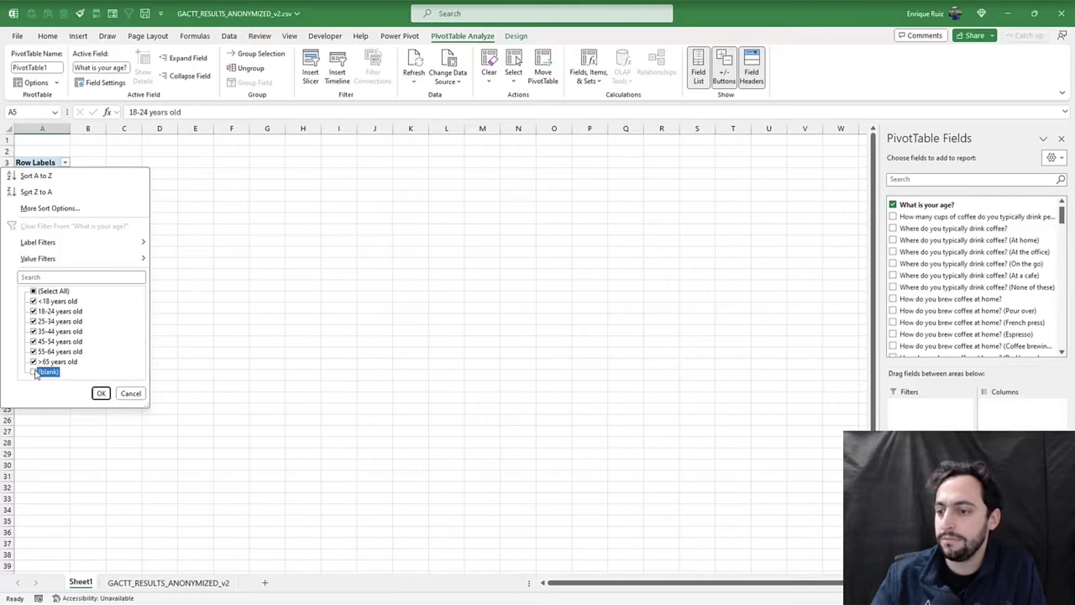
{"action": "left_click", "coordinate": [101, 393]}
Add a count of Submission ID to the PivotTable values and show it as % of Column Total
{"action": "scroll", "coordinate": [929, 233], "scroll_direction": "up", "scroll_amount": 1}
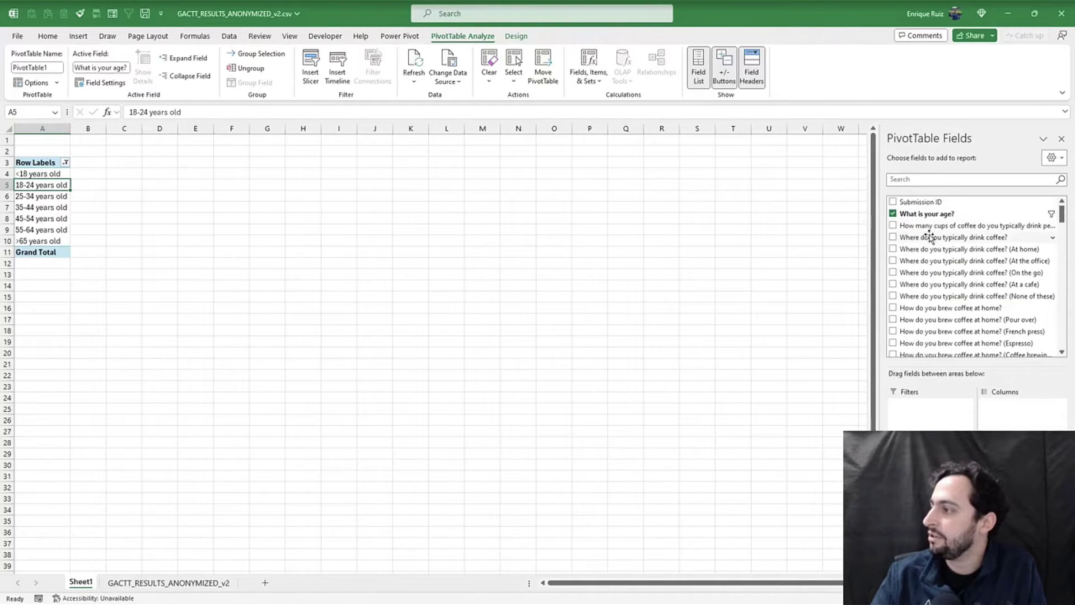
{"action": "left_click", "coordinate": [893, 201]}
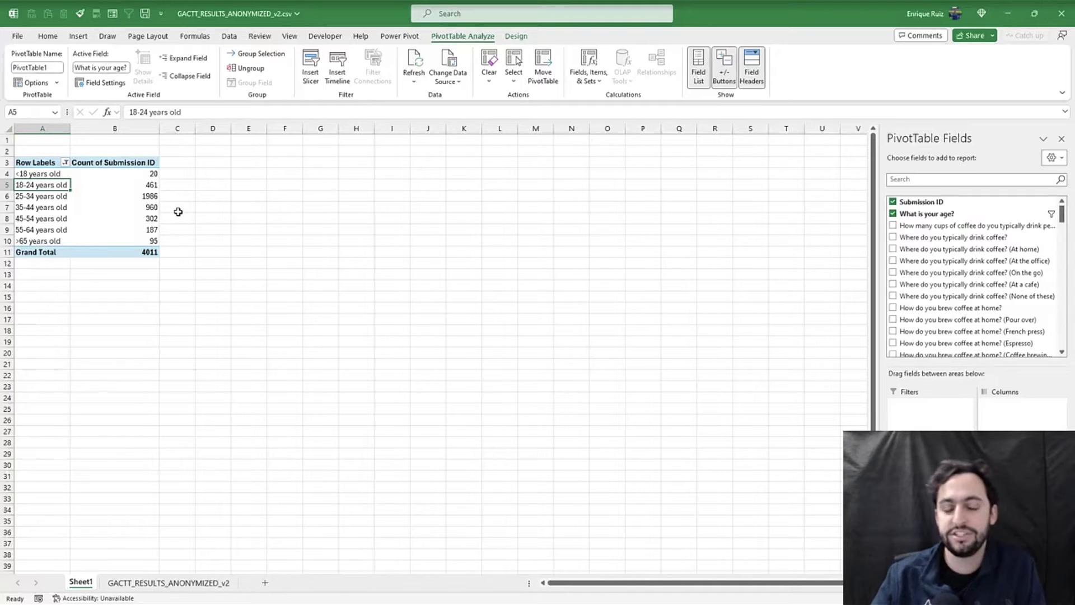
{"action": "left_click", "coordinate": [144, 197]}
{"action": "right_click", "coordinate": [143, 199]}
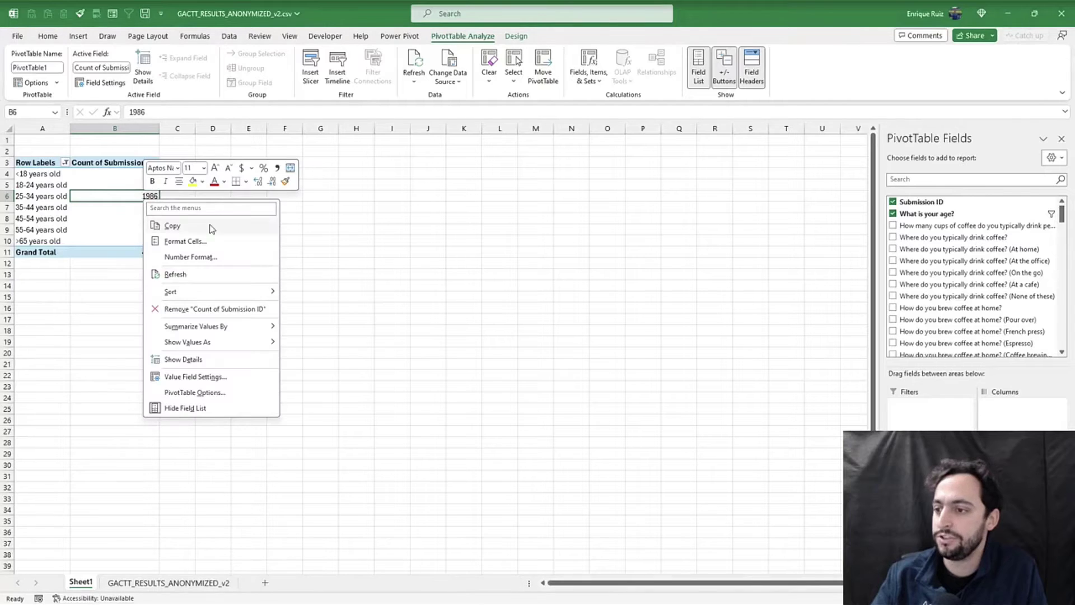
{"action": "mouse_move", "coordinate": [247, 348]}
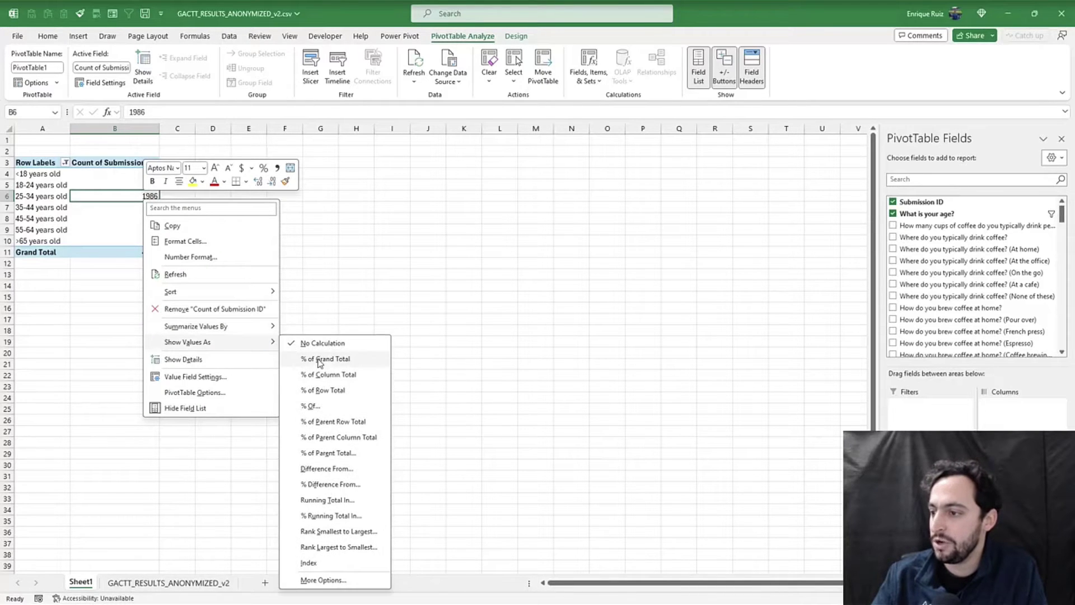
{"action": "left_click", "coordinate": [323, 376]}
{"action": "left_click", "coordinate": [149, 253]}
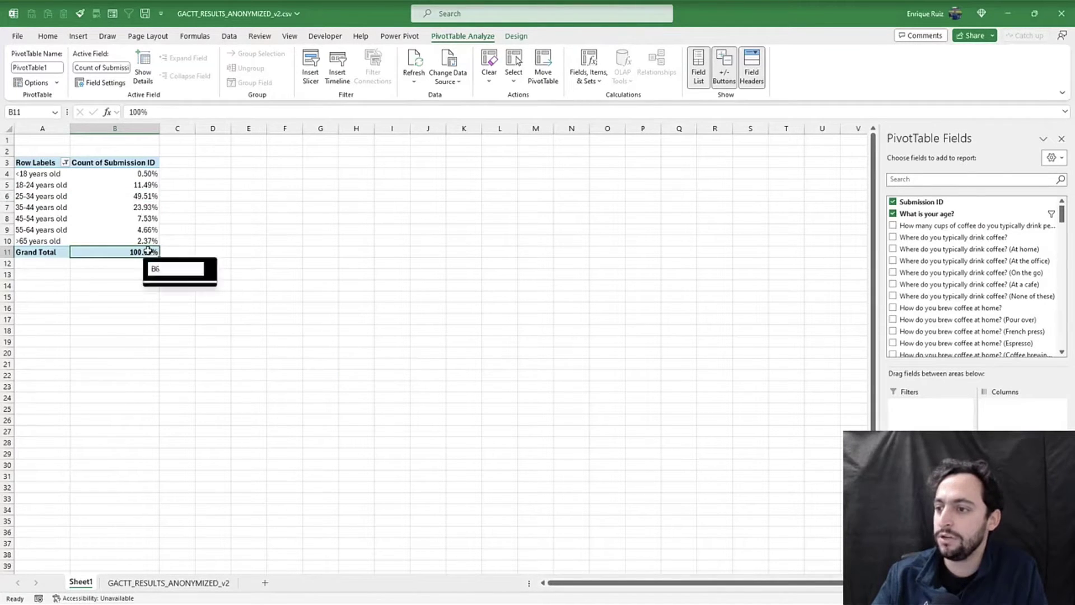
Add solid blue data bars to all "Count of Submission ID" values for "What is your age?", excluding the grand total
{"action": "left_click", "coordinate": [146, 201]}
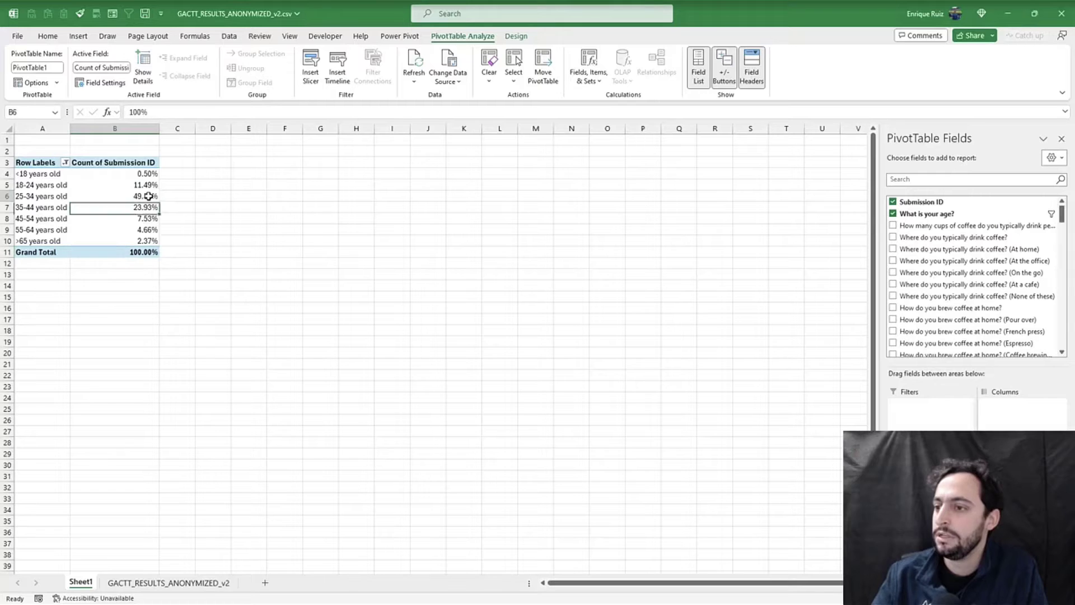
{"action": "left_click", "coordinate": [47, 37]}
{"action": "left_click", "coordinate": [515, 66]}
{"action": "mouse_move", "coordinate": [543, 152]}
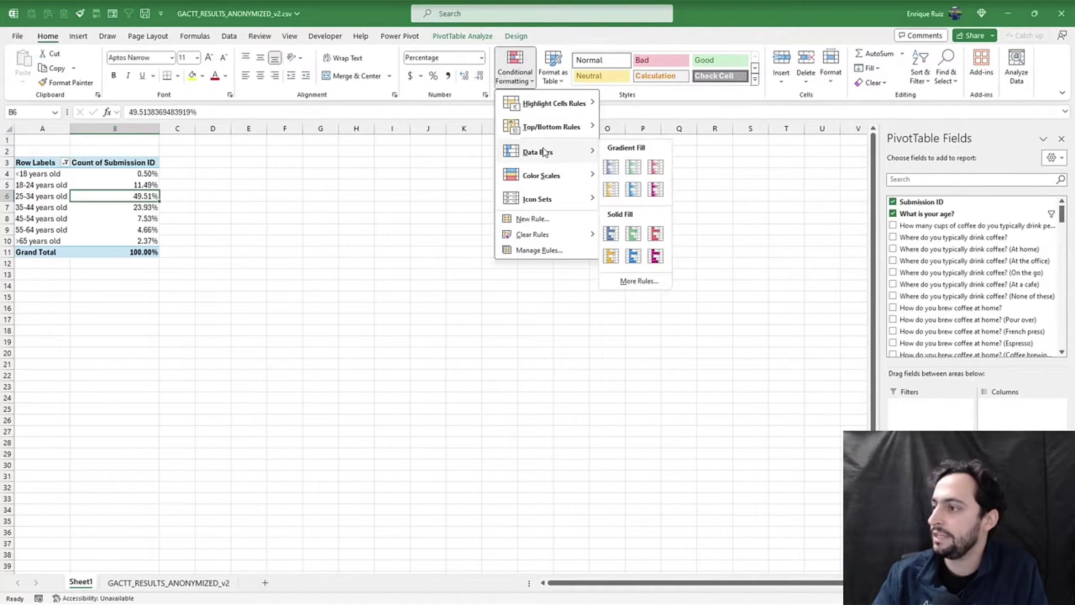
{"action": "left_click", "coordinate": [610, 234]}
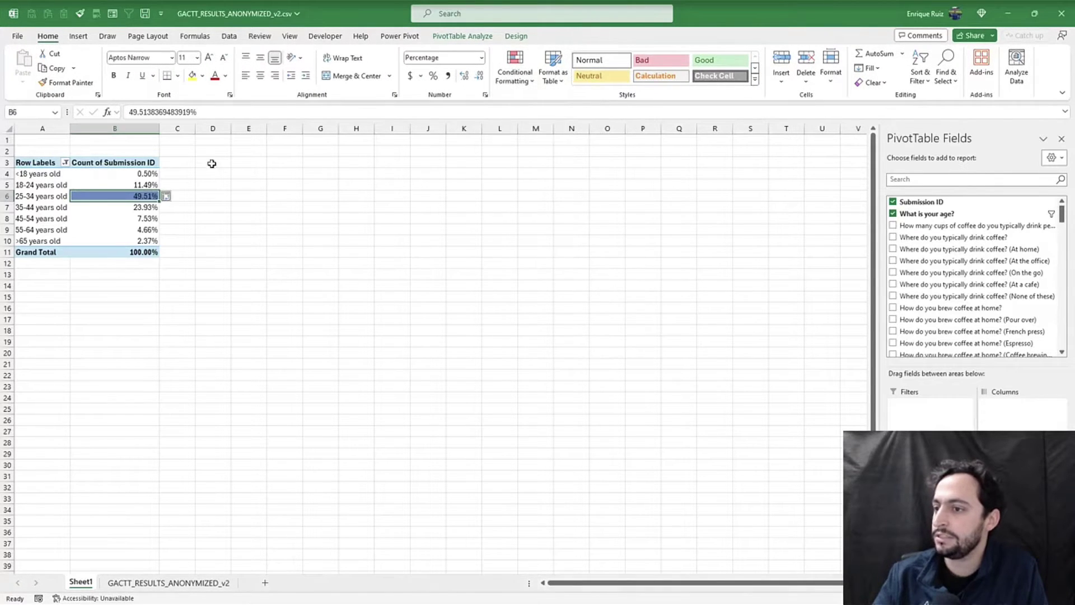
{"action": "left_click", "coordinate": [169, 195]}
{"action": "left_click", "coordinate": [187, 252]}
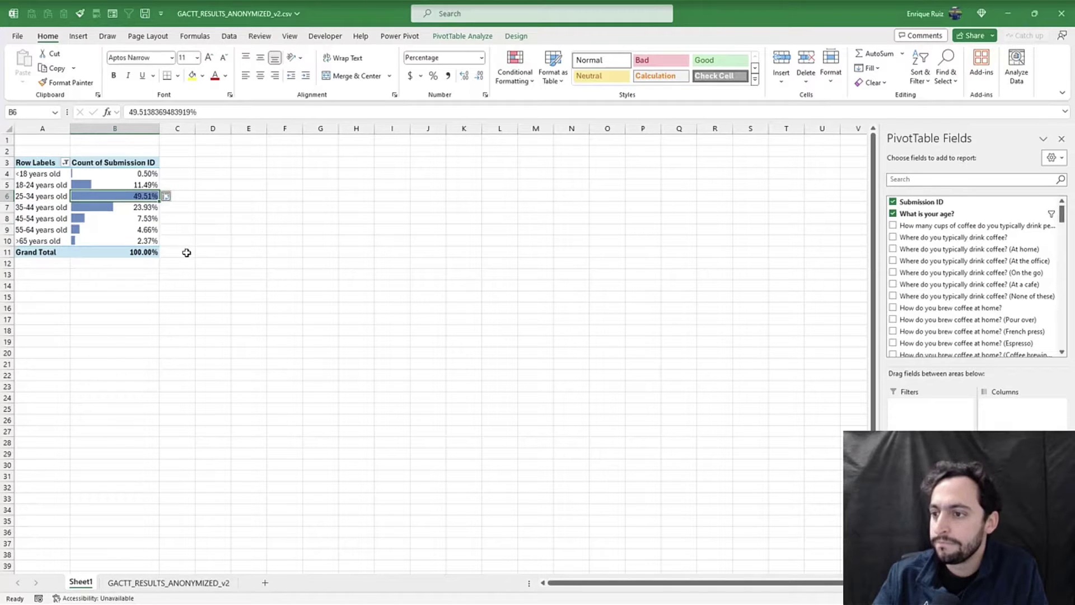
Edit the PivotTable's data bar rule so its minimum is the number 0 and its maximum the number 1
{"action": "left_click", "coordinate": [514, 66]}
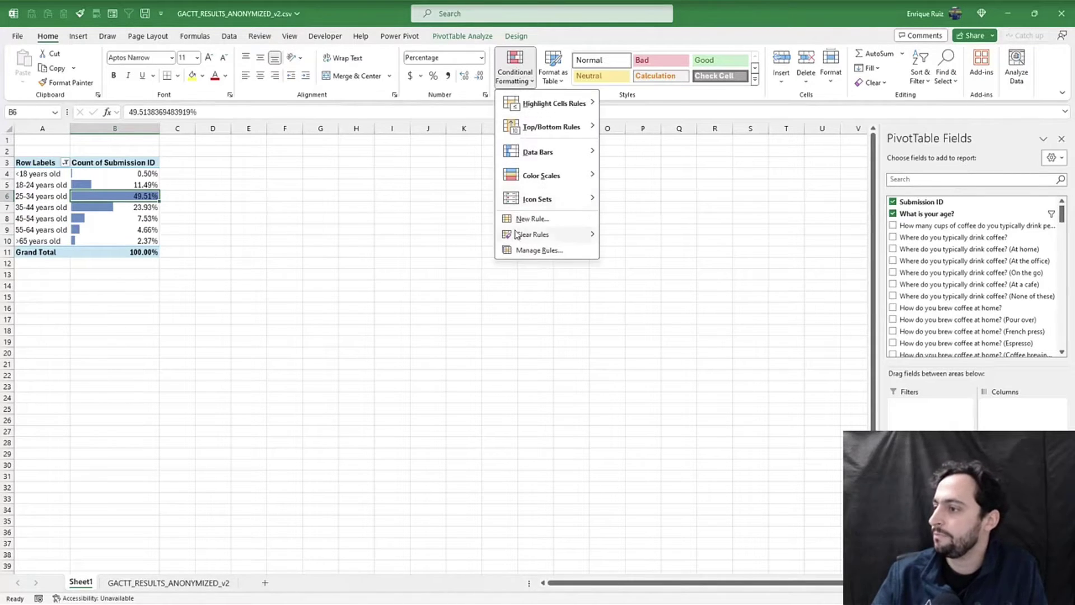
{"action": "left_click", "coordinate": [538, 250]}
{"action": "left_click", "coordinate": [392, 287]}
{"action": "left_click", "coordinate": [413, 257]}
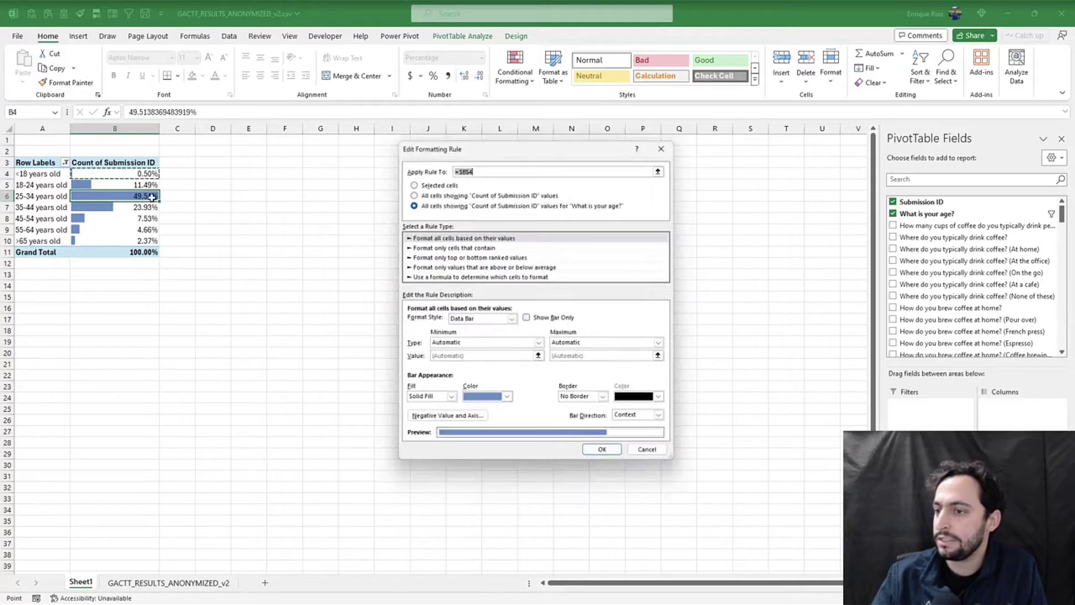
{"action": "left_click", "coordinate": [540, 344]}
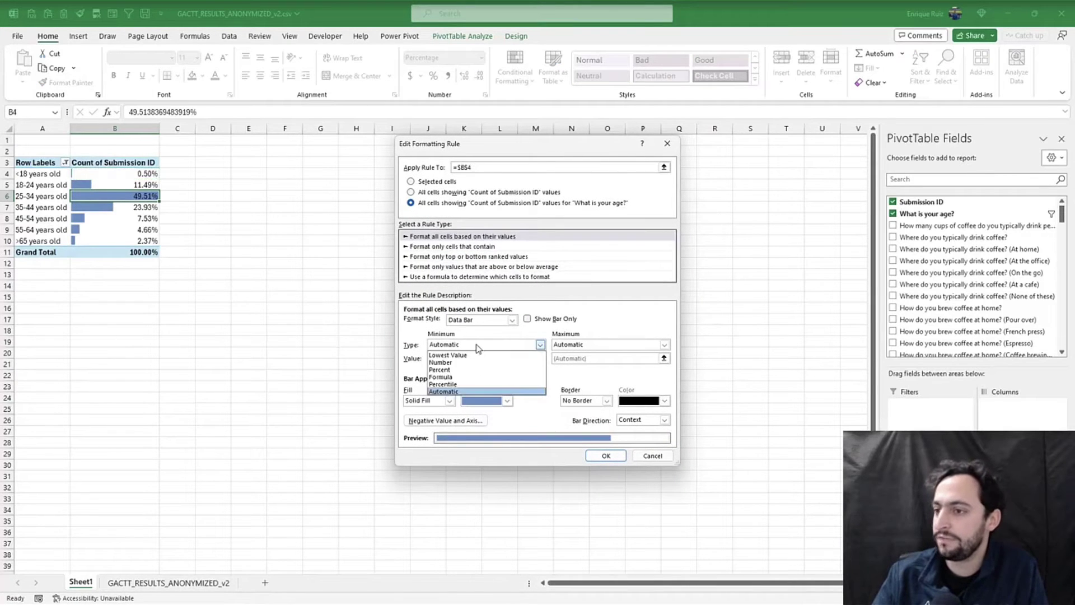
{"action": "left_click", "coordinate": [472, 362]}
{"action": "left_click", "coordinate": [664, 345]}
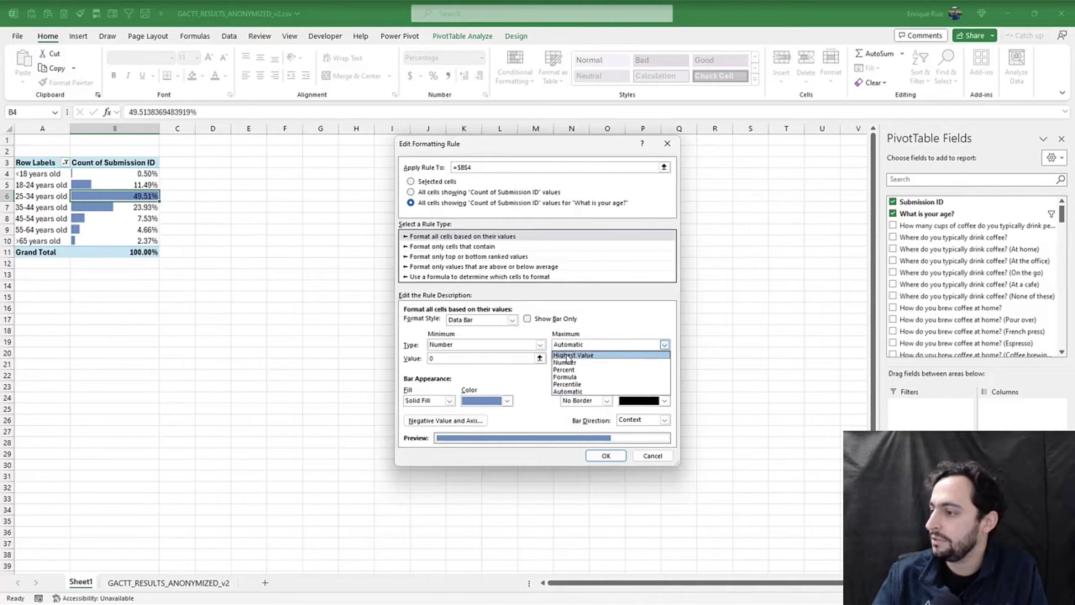
{"action": "left_click", "coordinate": [570, 362]}
{"action": "double_click", "coordinate": [571, 358]}
{"action": "type", "text": "1"}
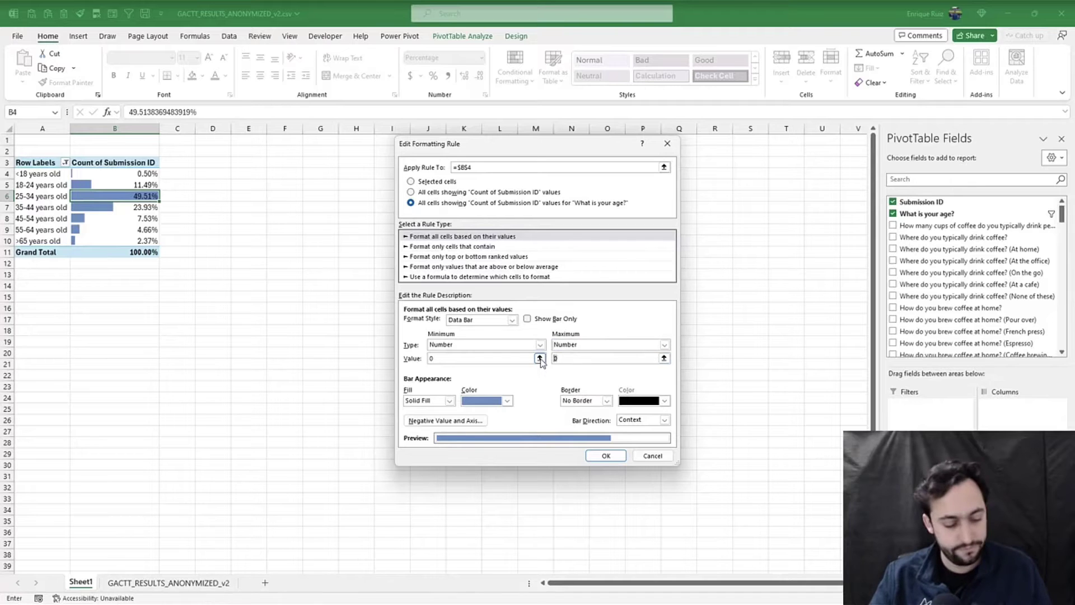
{"action": "left_click", "coordinate": [606, 454]}
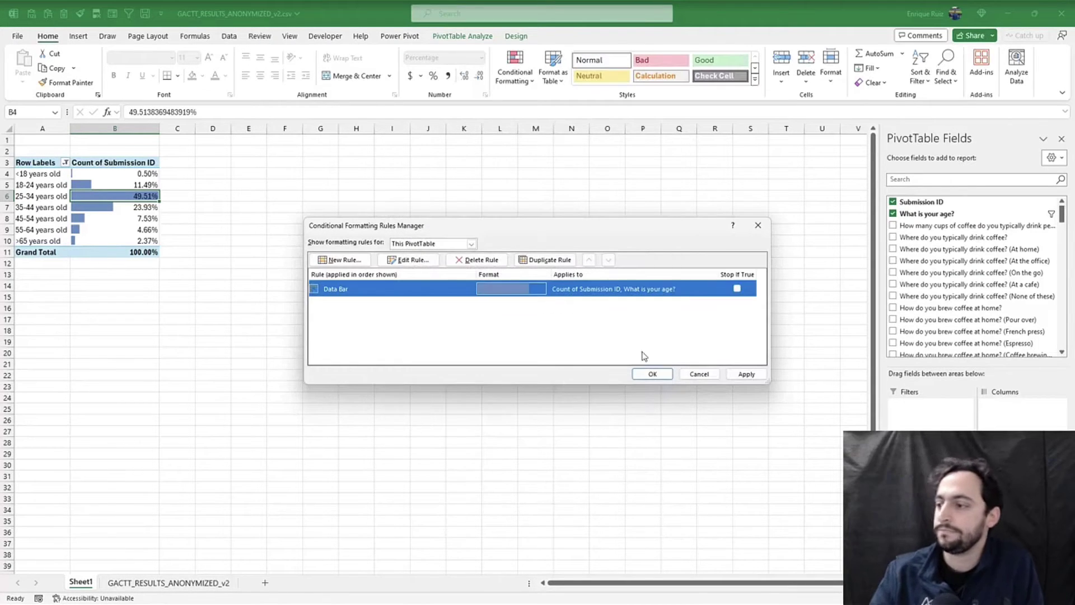
{"action": "left_click", "coordinate": [690, 374]}
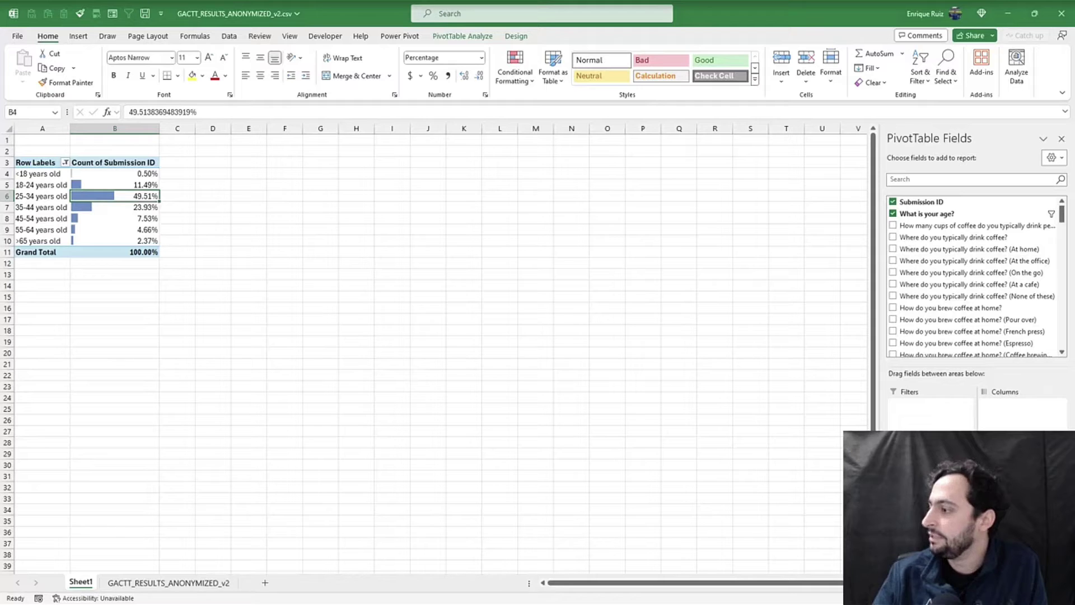
Replace the age row field with "Where do you typically drink coffee?" and examine the percentages of the combined answers, including At home
{"action": "key", "text": "ctrl+z"}
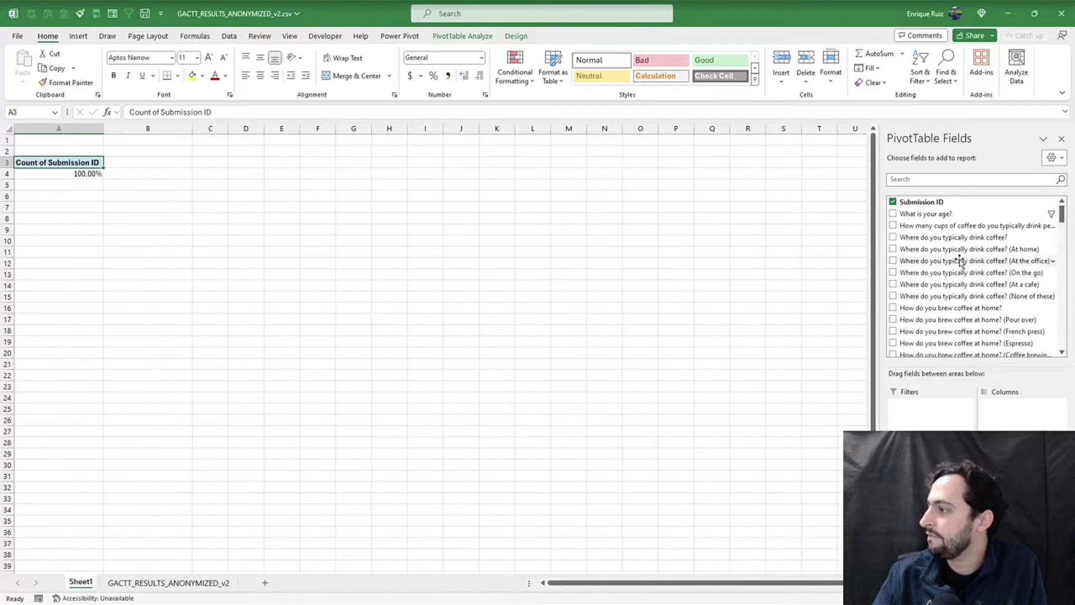
{"action": "left_click_drag", "start_coordinate": [958, 240], "coordinate": [930, 460]}
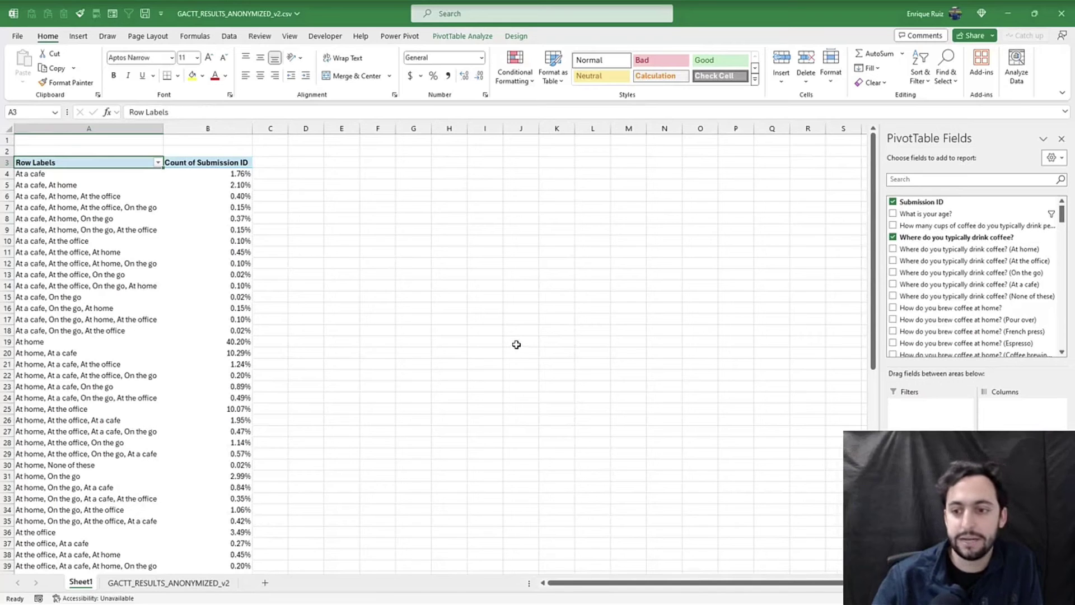
{"action": "scroll", "coordinate": [149, 257], "scroll_direction": "down", "scroll_amount": 12}
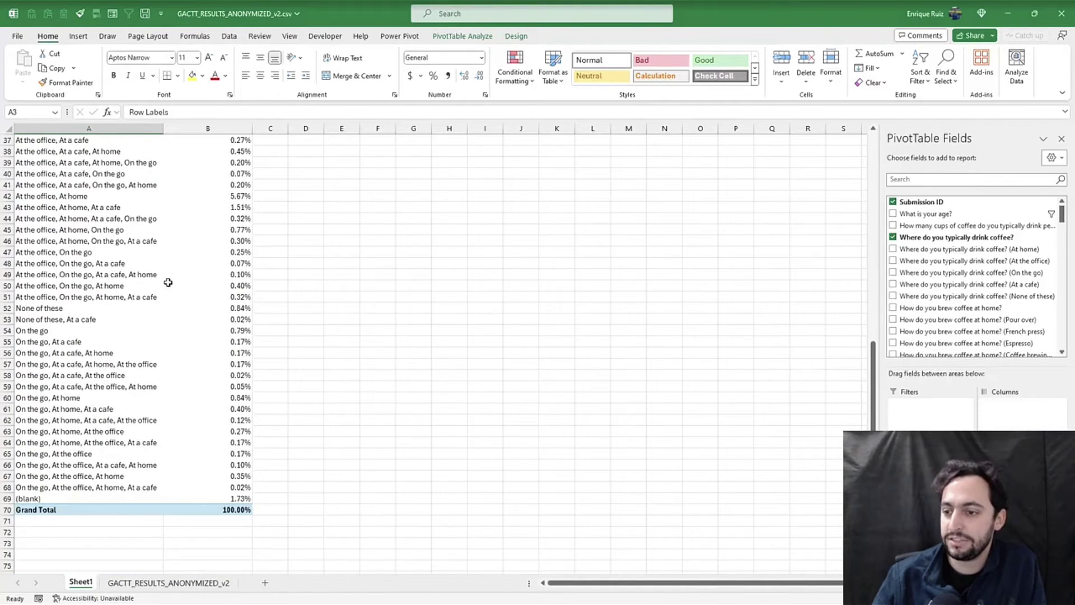
{"action": "scroll", "coordinate": [168, 283], "scroll_direction": "up", "scroll_amount": 12}
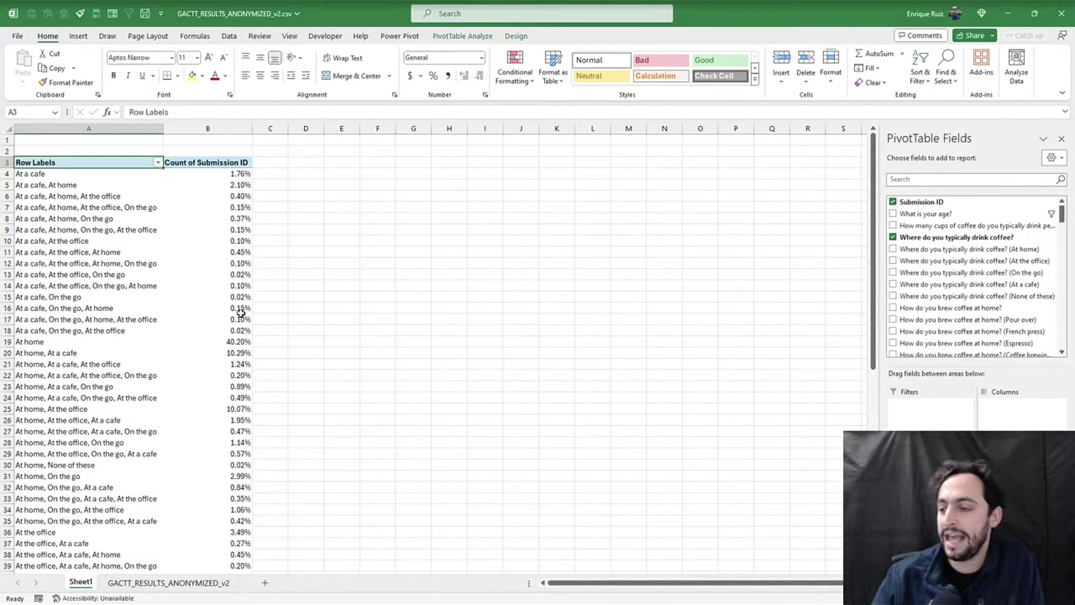
{"action": "left_click", "coordinate": [231, 339]}
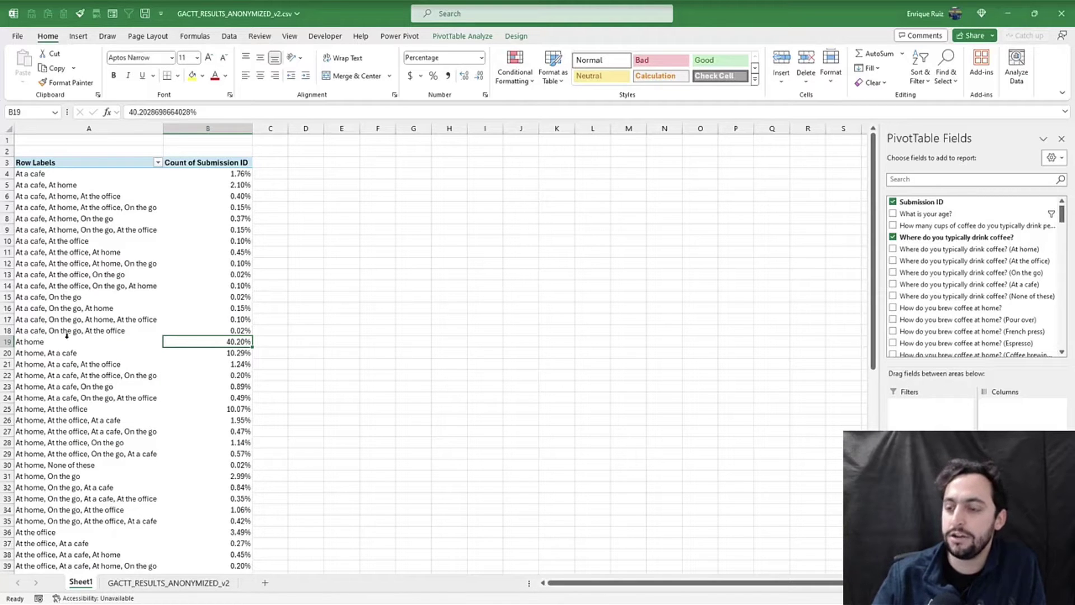
{"action": "scroll", "coordinate": [232, 287], "scroll_direction": "down", "scroll_amount": 18}
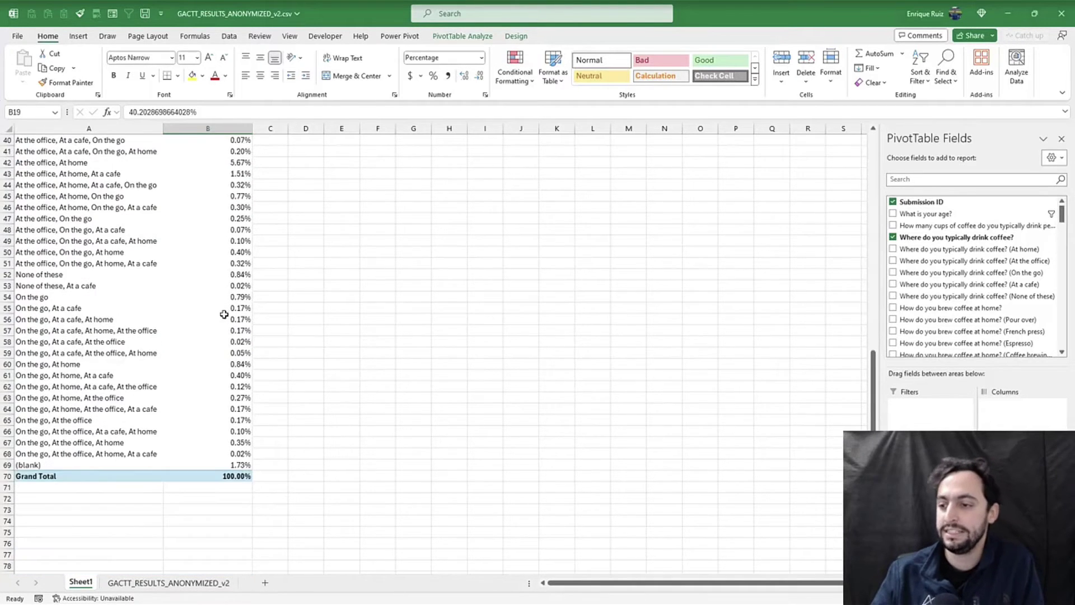
{"action": "scroll", "coordinate": [224, 311], "scroll_direction": "up", "scroll_amount": 14}
{"action": "scroll", "coordinate": [228, 312], "scroll_direction": "up", "scroll_amount": 4}
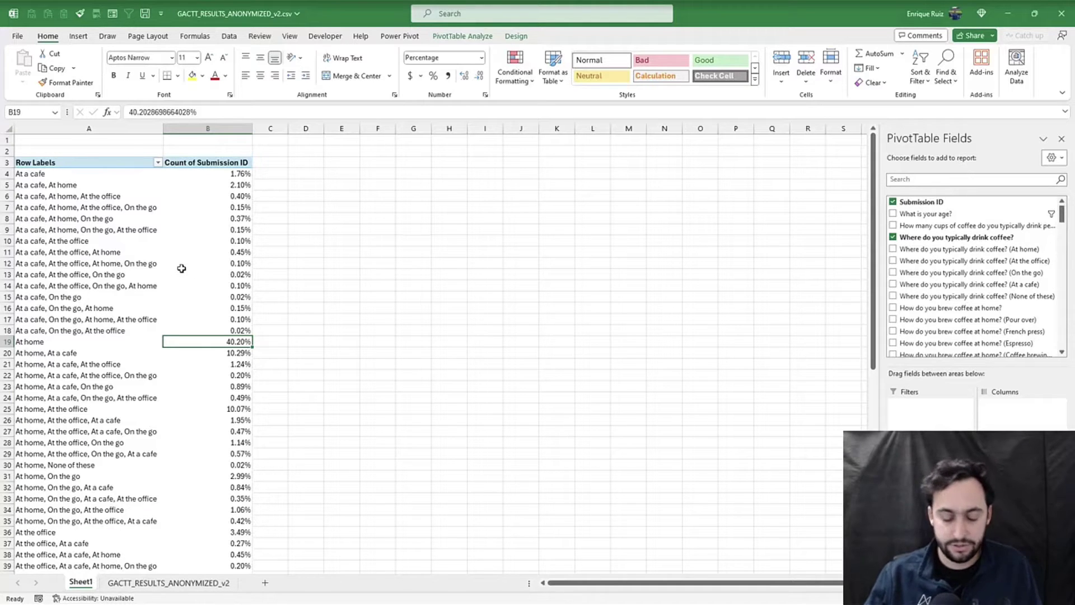
Create a blank workbook and close GACTT_RESULTS_ANONYMIZED_v2.csv without saving its changes
{"action": "key", "text": "ctrl+n"}
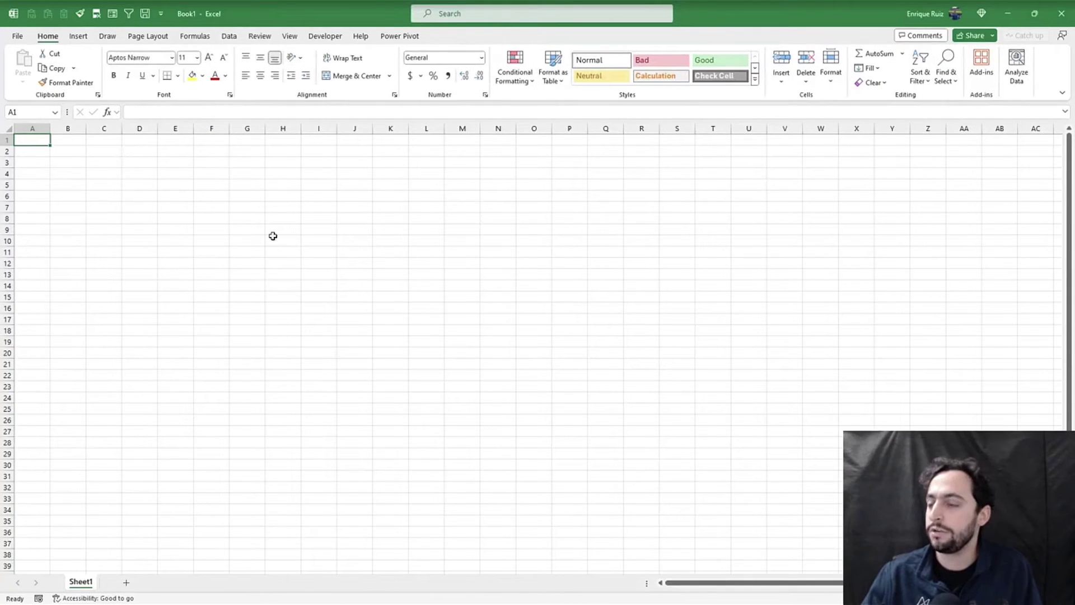
{"action": "key", "text": "ctrl+w"}
{"action": "left_click", "coordinate": [1061, 13]}
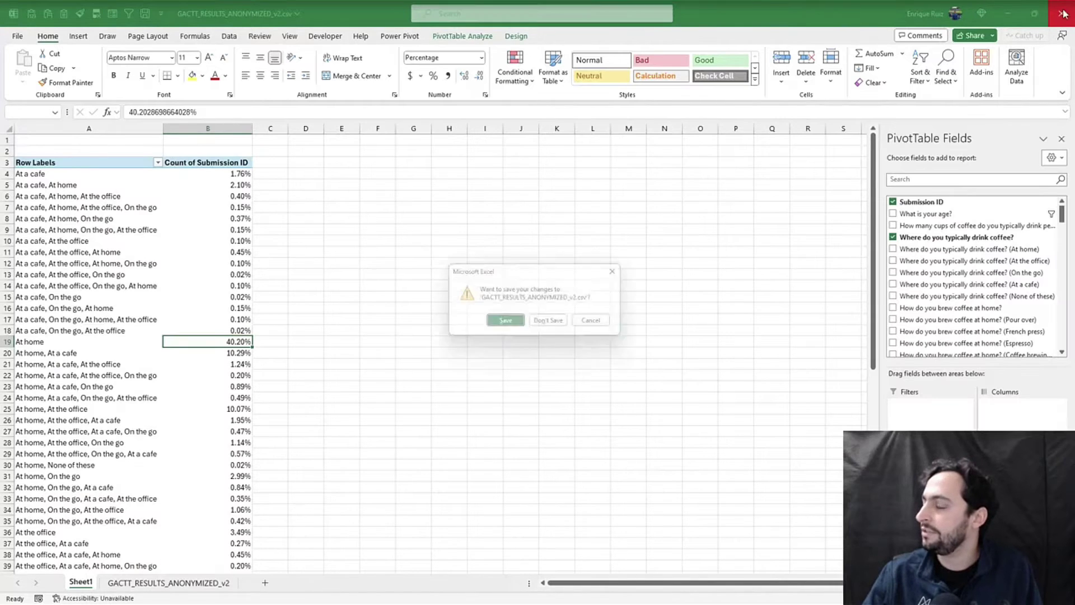
{"action": "left_click", "coordinate": [557, 323]}
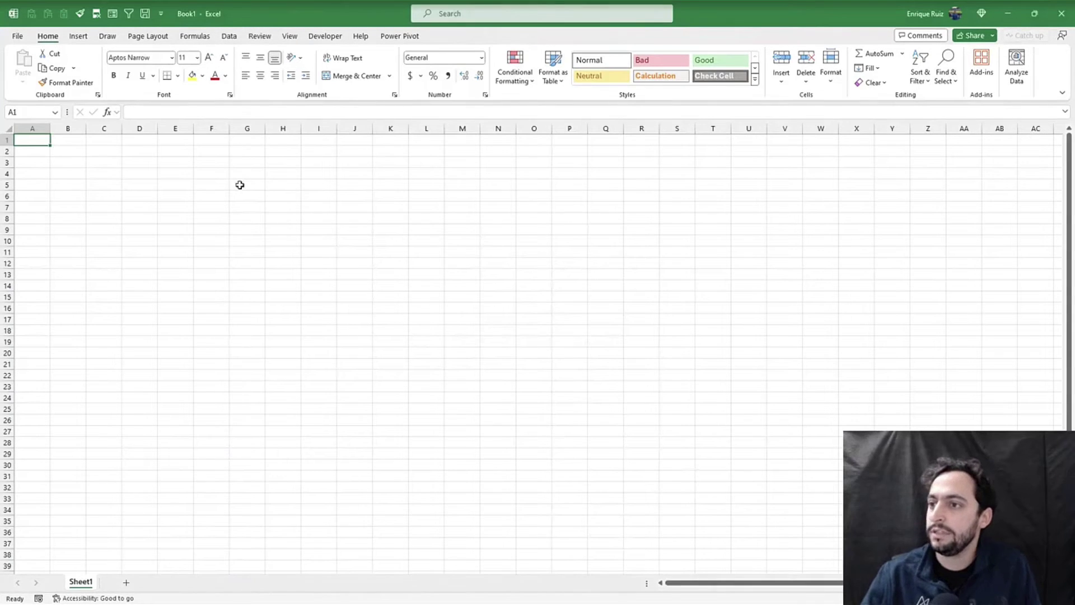
Import GACTT_RESULTS_ANONYMIZED_v2.csv from the Great+American+Coffee+Taste+Test (4) download folder and open it for transformation in a maximized Power Query Editor
{"action": "left_click", "coordinate": [229, 37]}
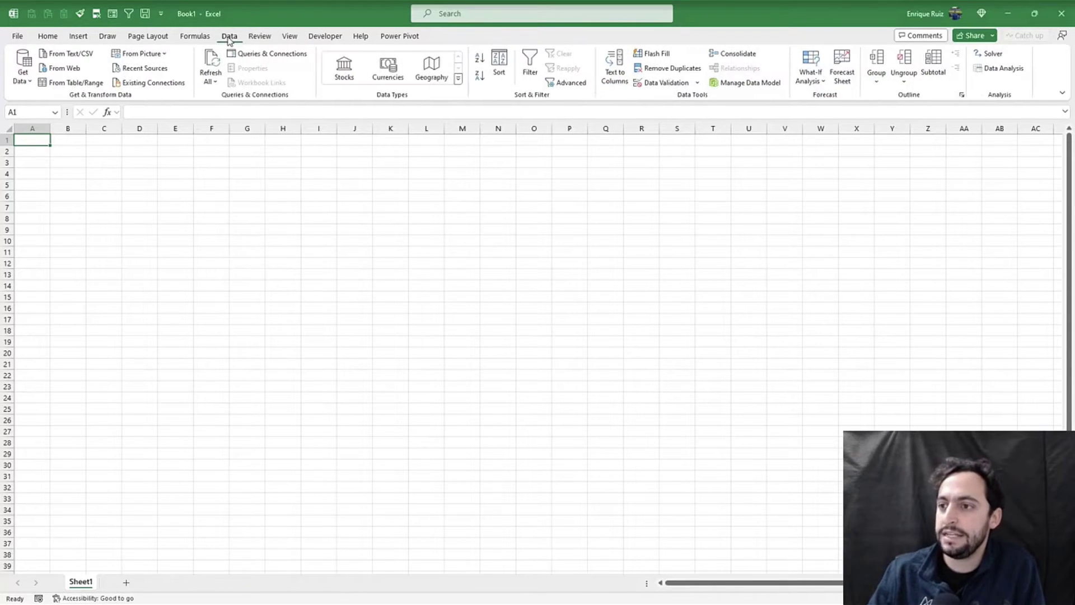
{"action": "left_click", "coordinate": [70, 52]}
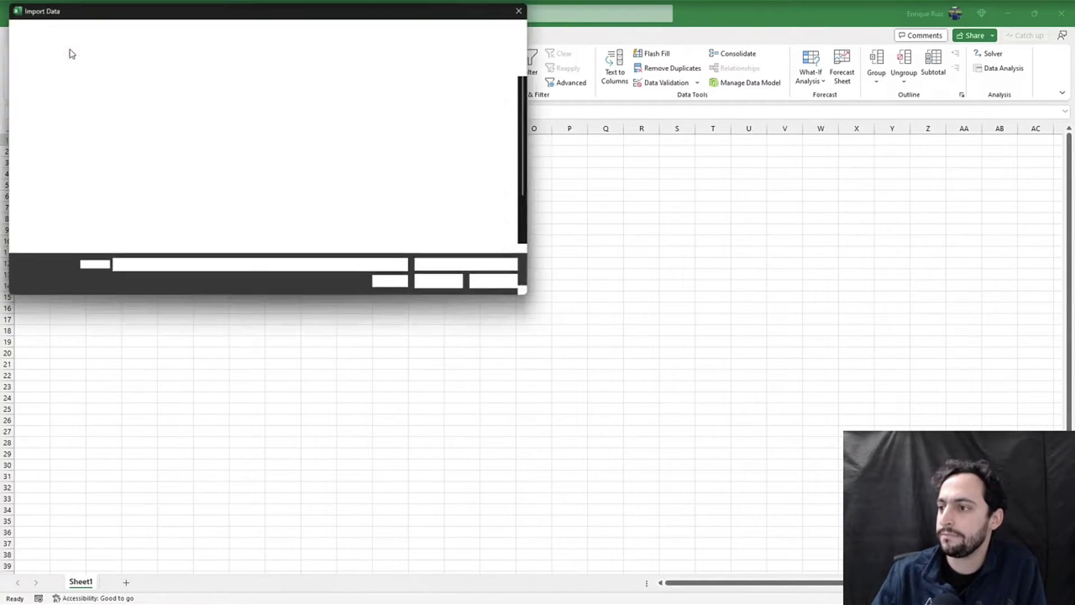
{"action": "left_click", "coordinate": [52, 146]}
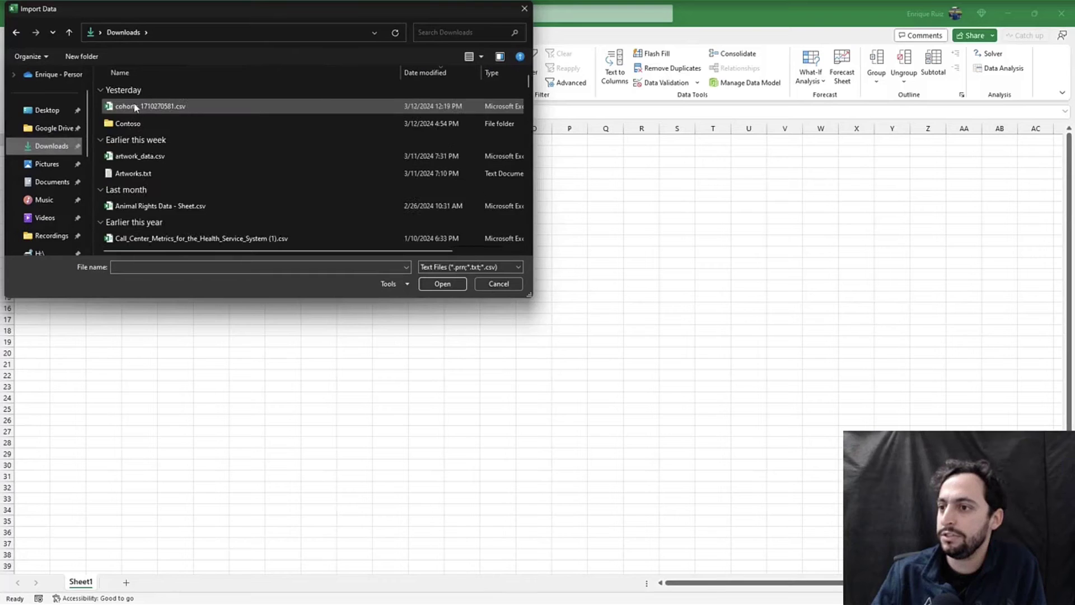
{"action": "double_click", "coordinate": [138, 108]}
{"action": "left_click", "coordinate": [140, 106]}
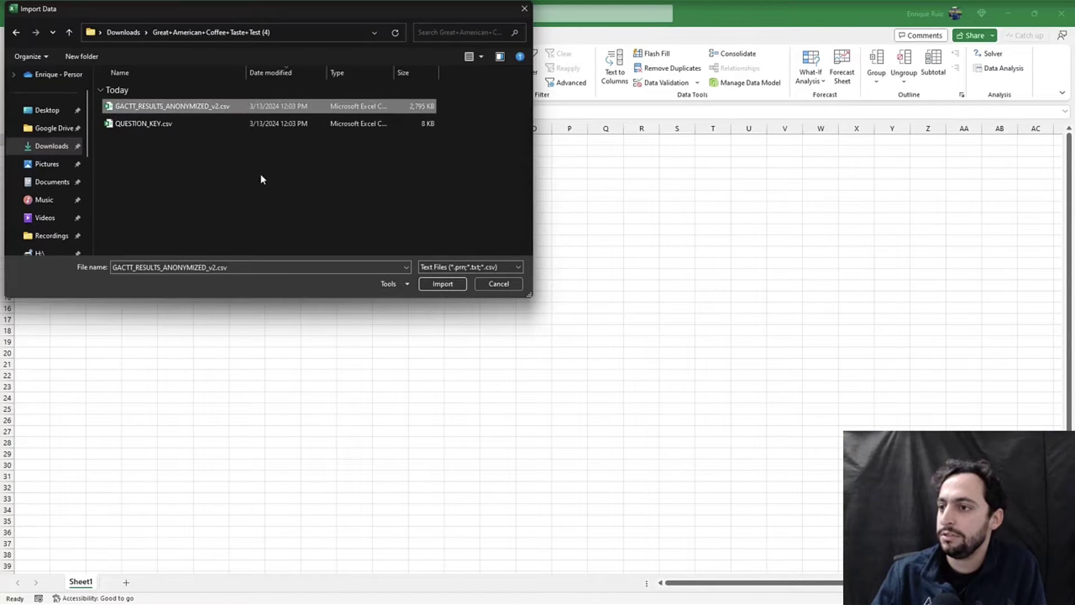
{"action": "left_click", "coordinate": [430, 283]}
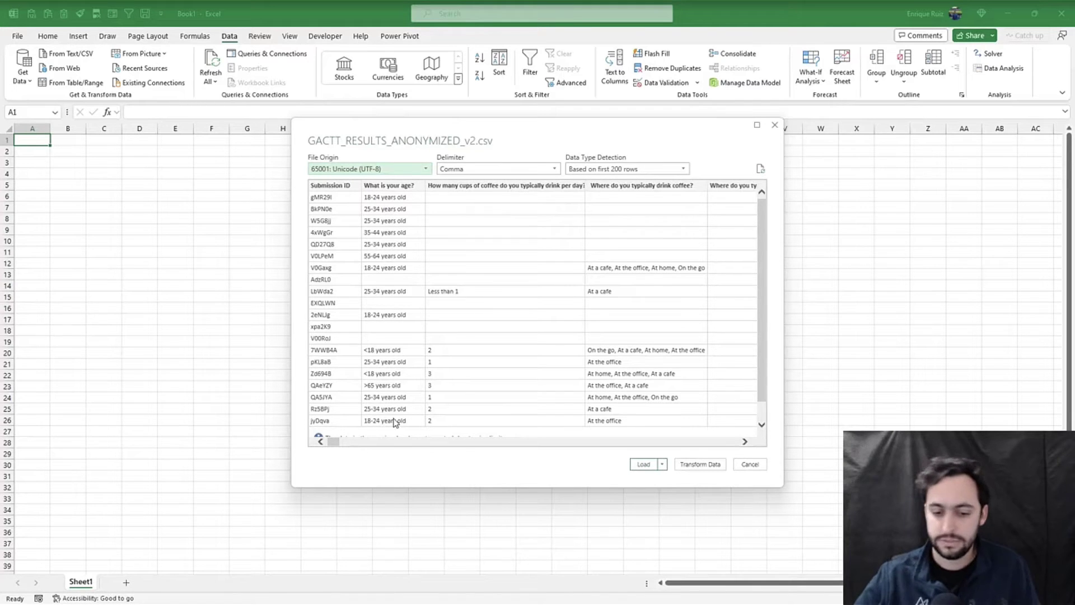
{"action": "left_click", "coordinate": [696, 465]}
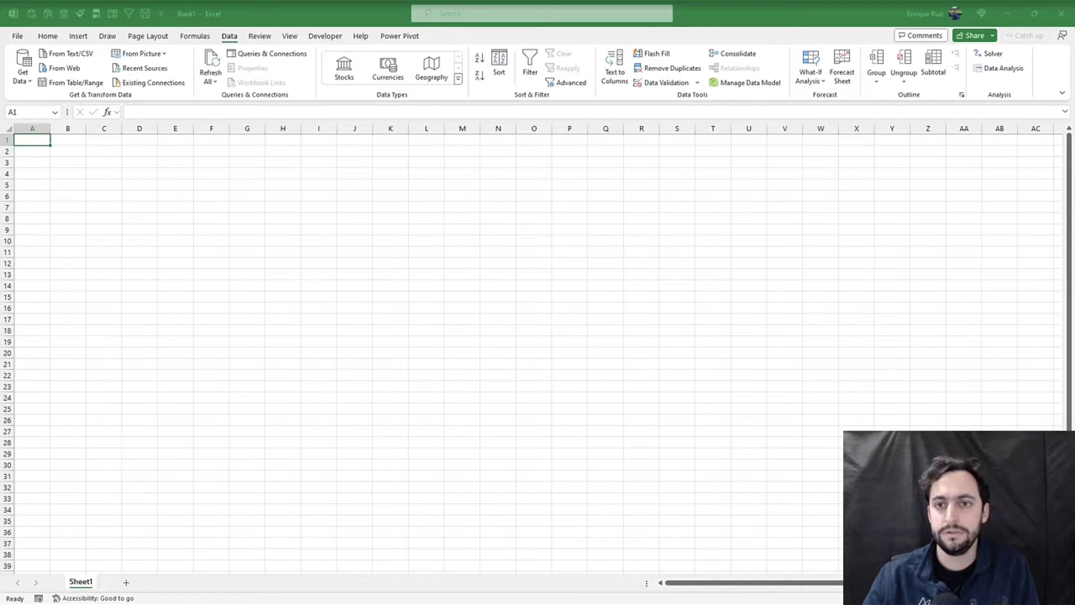
{"action": "left_click_drag", "start_coordinate": [336, 56], "coordinate": [796, 93]}
{"action": "left_click", "coordinate": [991, 89]}
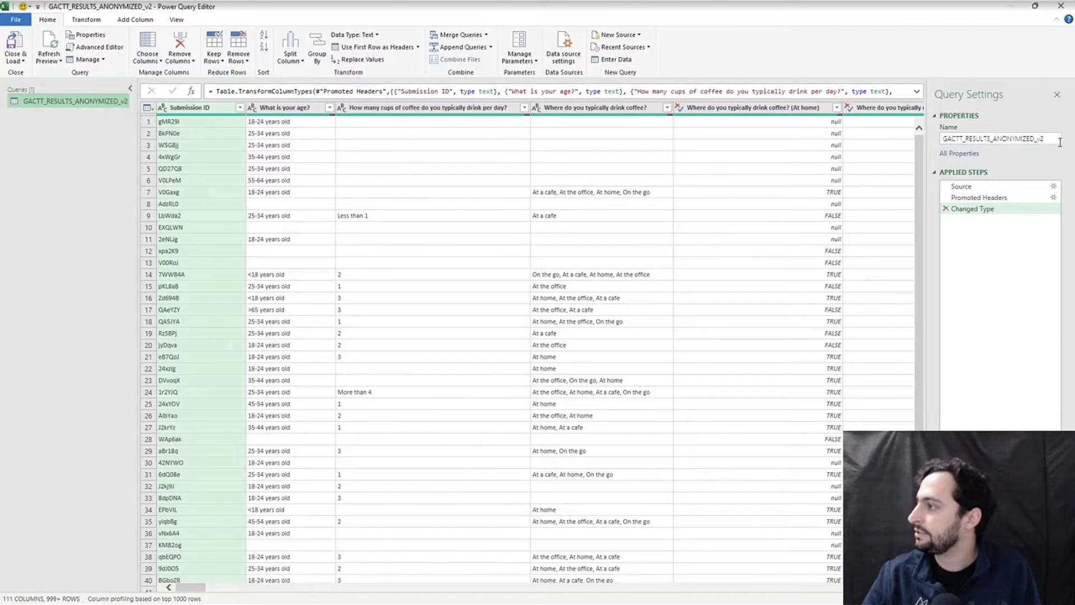
Rename the imported query as Standard Questions
{"action": "left_click_drag", "start_coordinate": [1057, 140], "coordinate": [861, 150]}
{"action": "type", "text": "Standard Questions"}
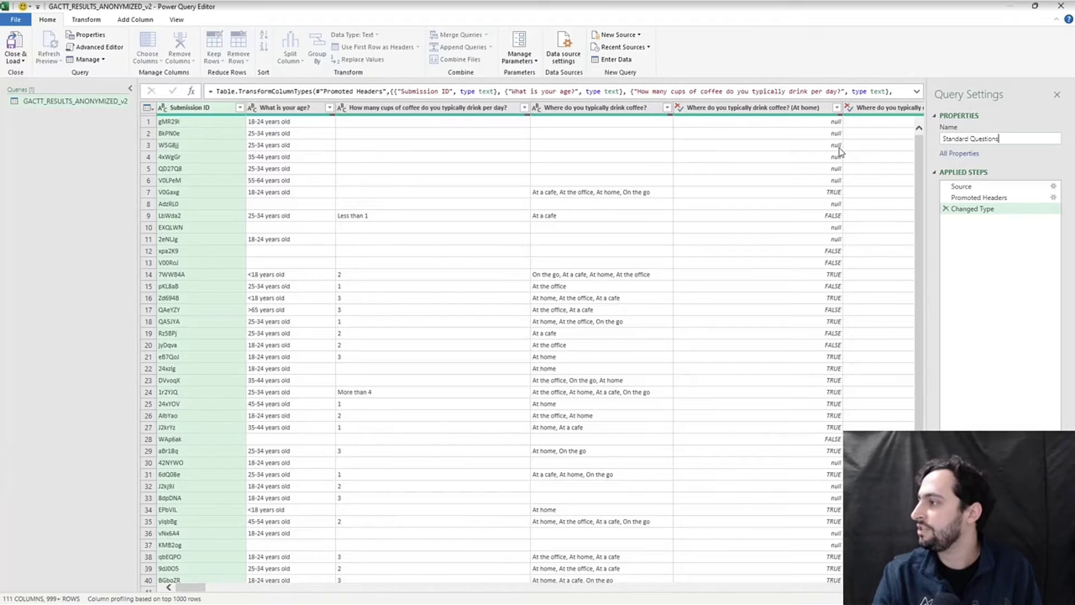
{"action": "key", "text": "Tab"}
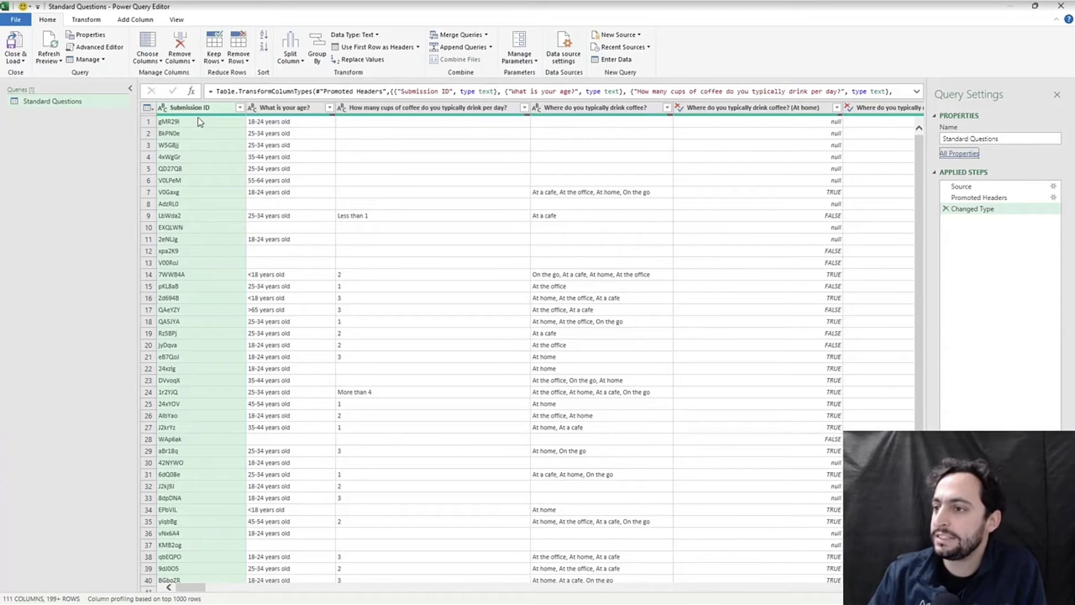
Profile the Submission ID column based on the entire data set to check its distinct and unique values, then hide the column profile
{"action": "left_click", "coordinate": [176, 20]}
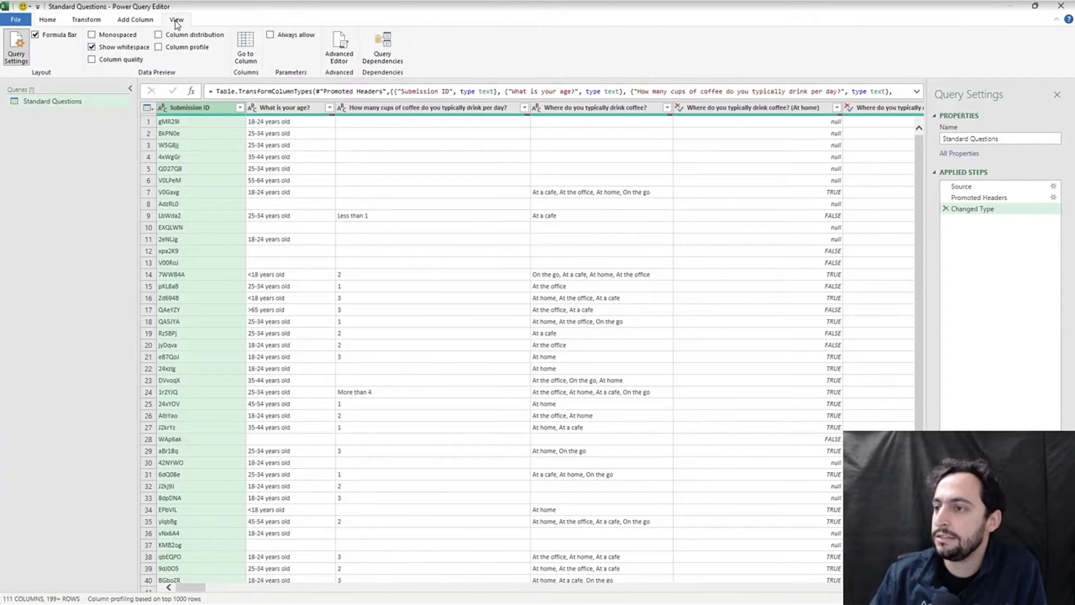
{"action": "left_click", "coordinate": [159, 47]}
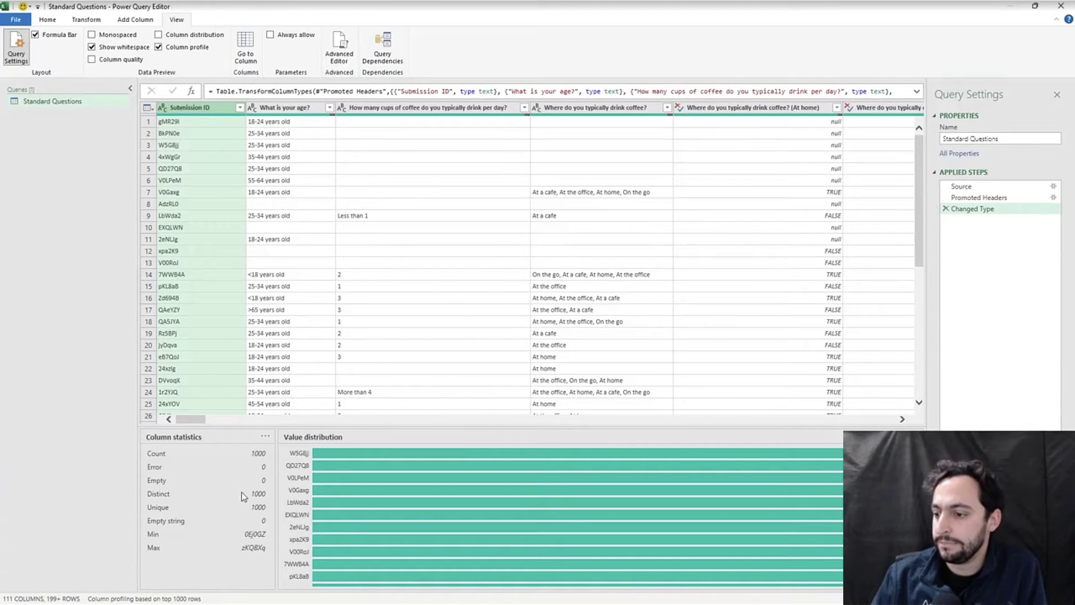
{"action": "left_click", "coordinate": [97, 598]}
{"action": "left_click", "coordinate": [117, 586]}
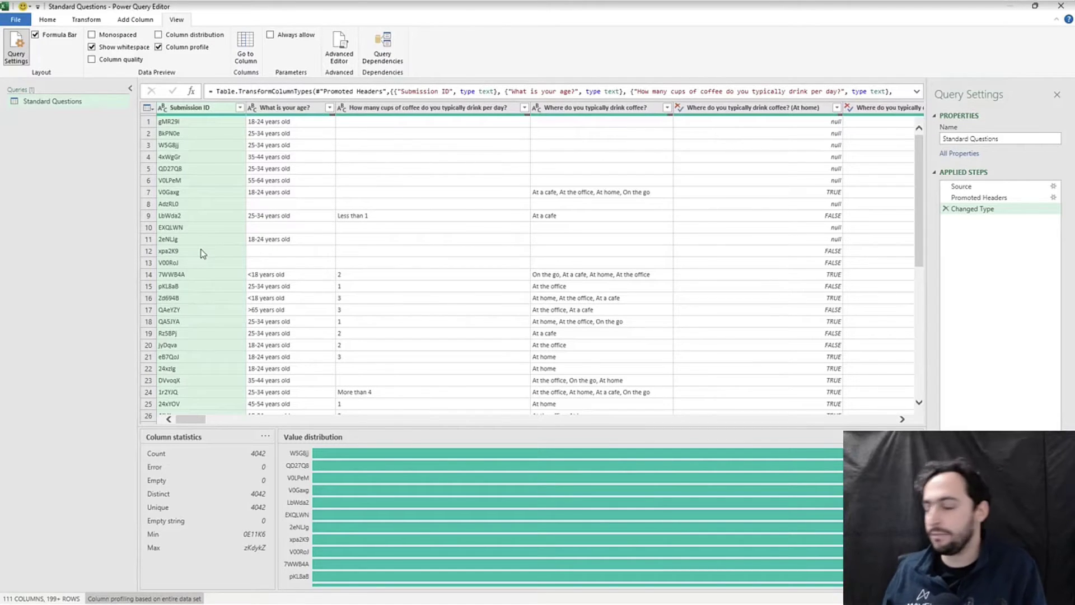
{"action": "left_click", "coordinate": [159, 47]}
Add a zero-based index column as the table's first column and change its data type to Text
{"action": "left_click", "coordinate": [135, 19]}
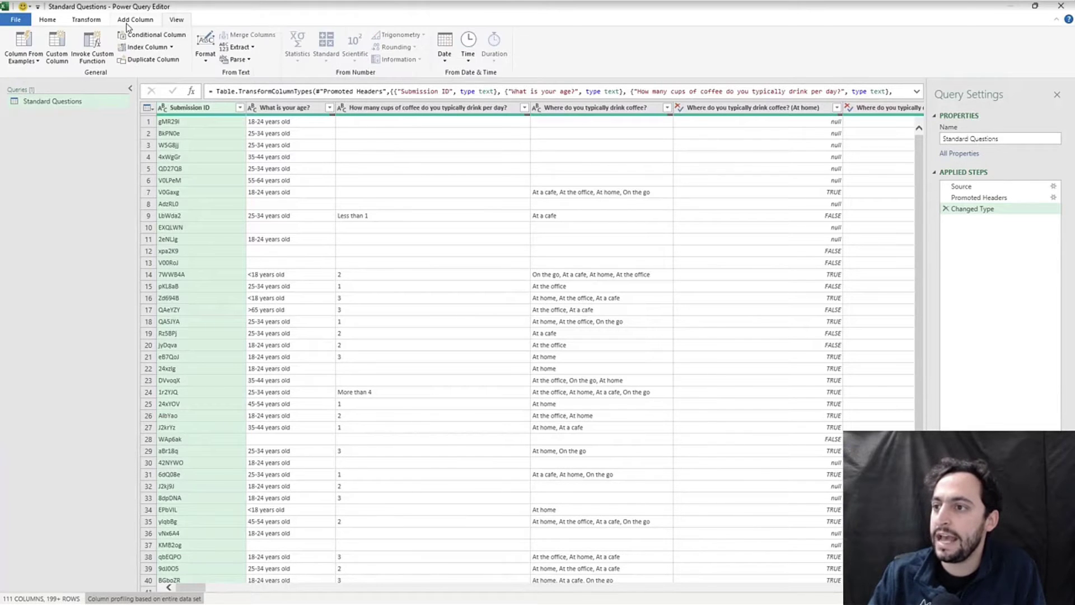
{"action": "left_click", "coordinate": [145, 48]}
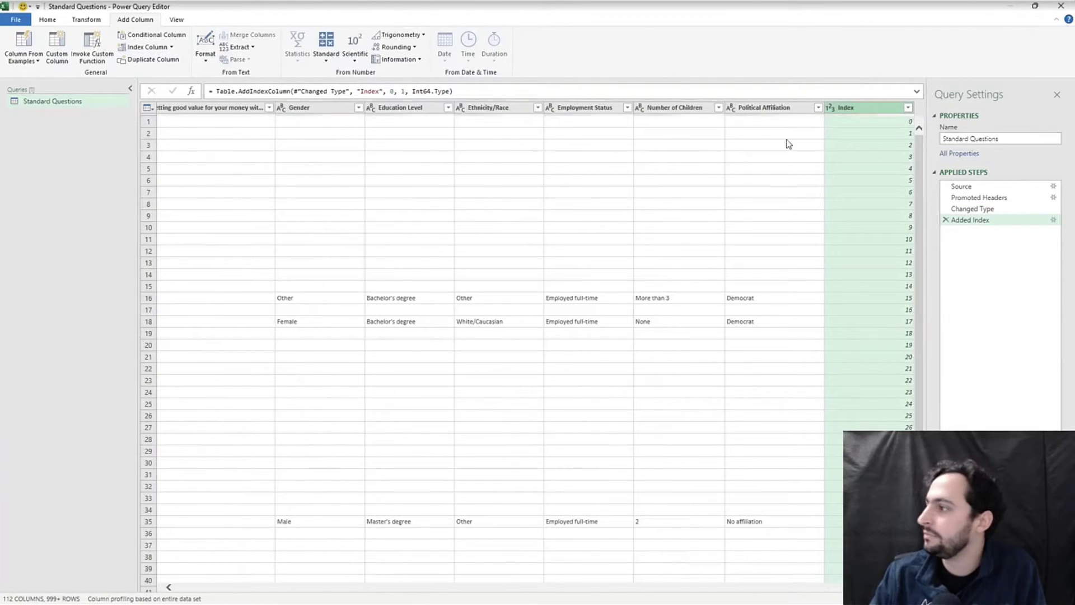
{"action": "right_click", "coordinate": [850, 114]}
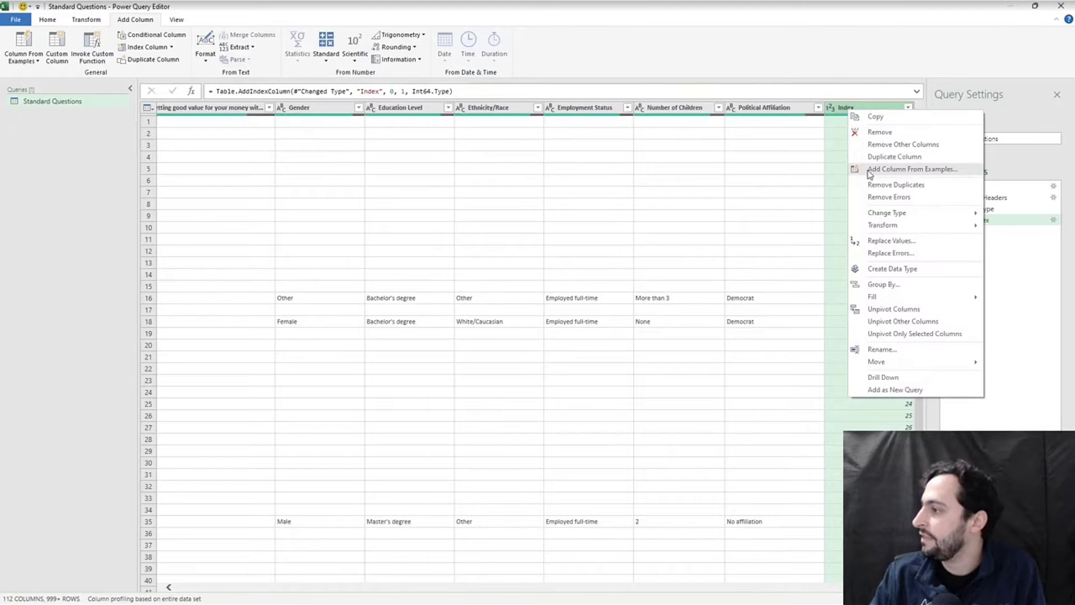
{"action": "mouse_move", "coordinate": [907, 363]}
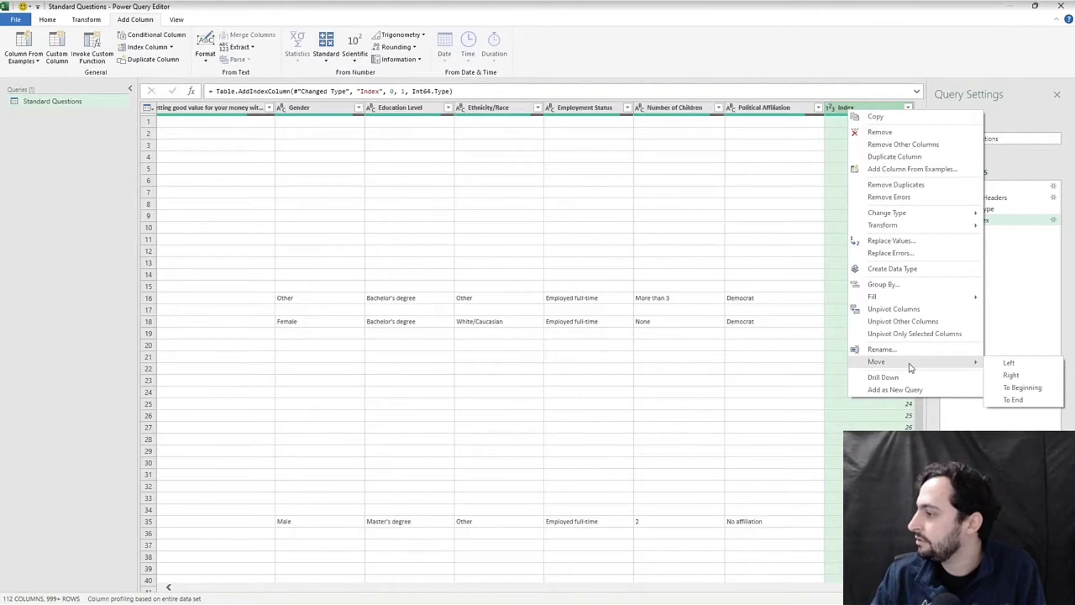
{"action": "left_click", "coordinate": [1025, 387]}
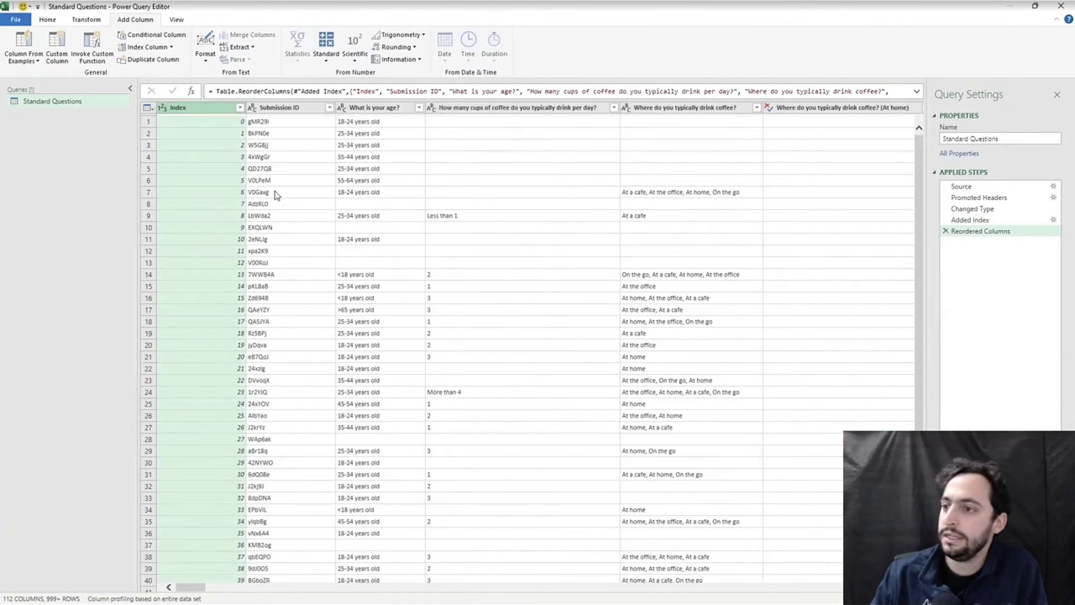
{"action": "left_click", "coordinate": [161, 107]}
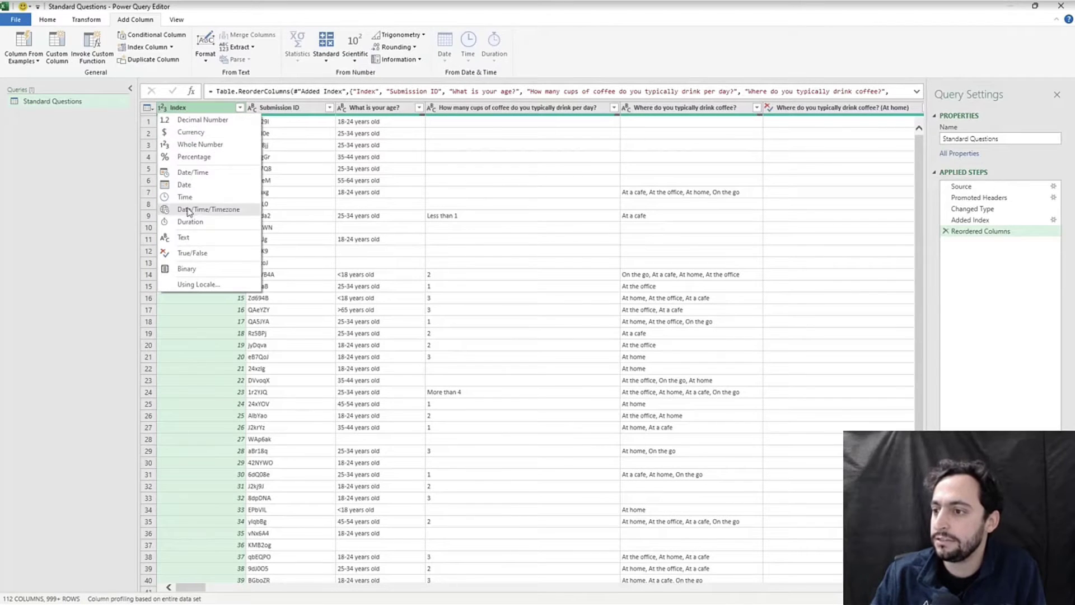
{"action": "left_click", "coordinate": [189, 238]}
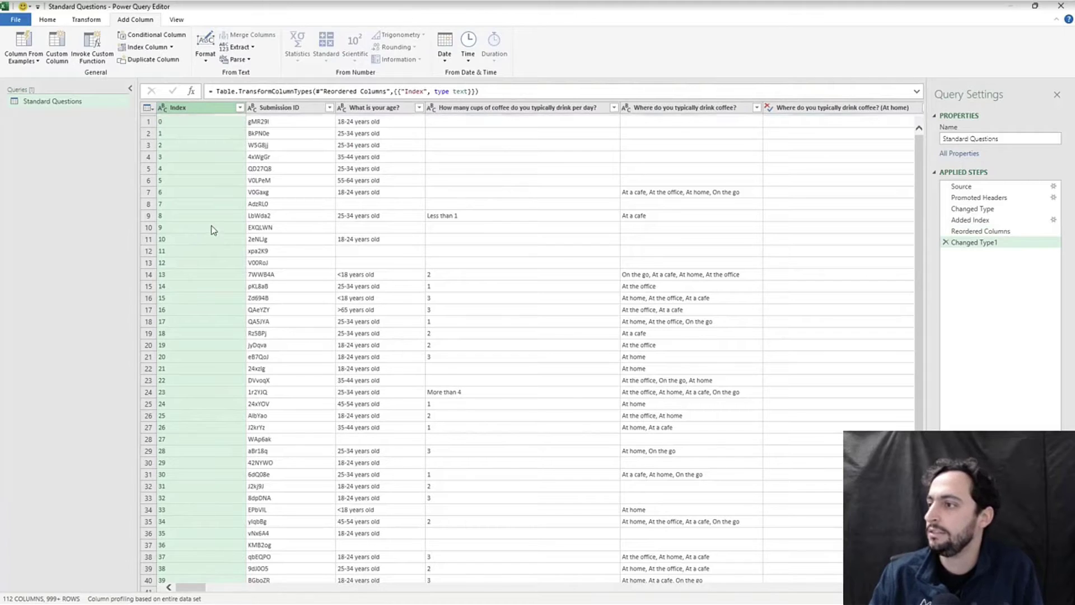
Duplicate the Standard Questions query and rename the copy as Multiple Select Questions
{"action": "right_click", "coordinate": [77, 107]}
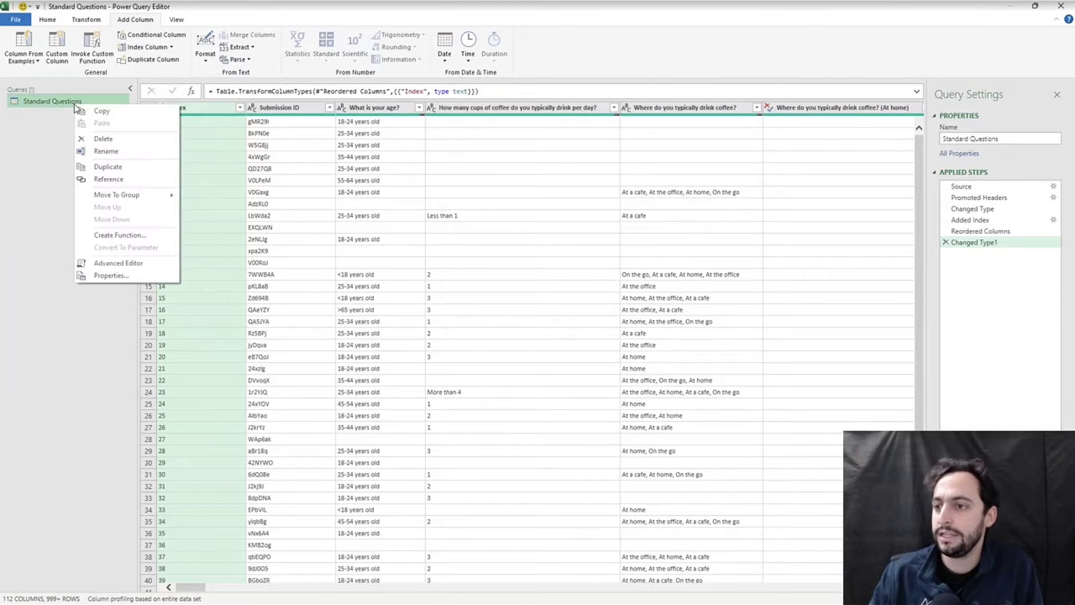
{"action": "left_click", "coordinate": [114, 165]}
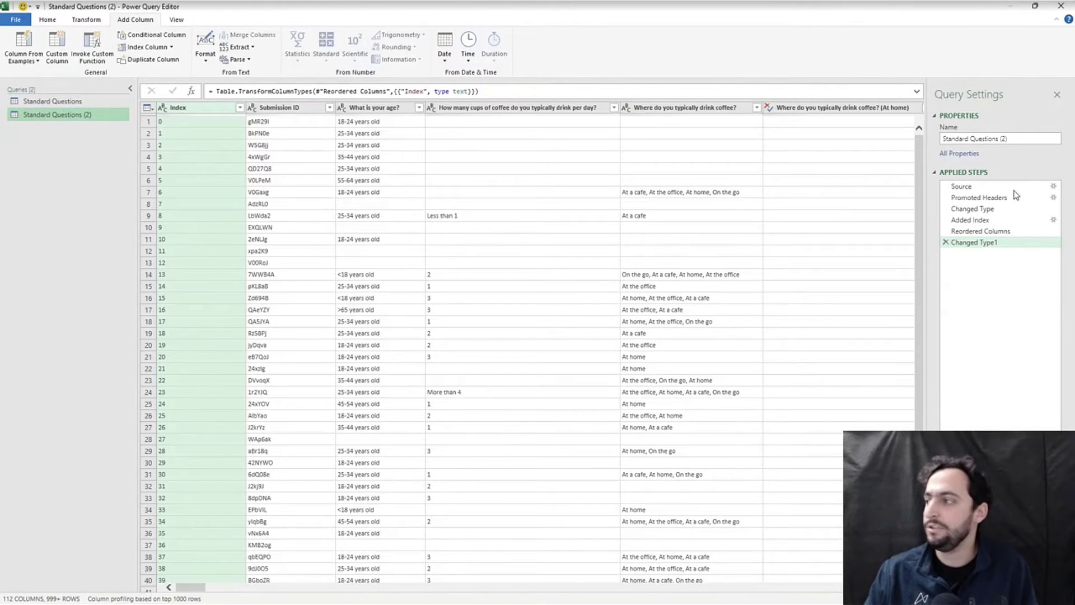
{"action": "left_click", "coordinate": [1014, 139]}
{"action": "type", "text": "M"}
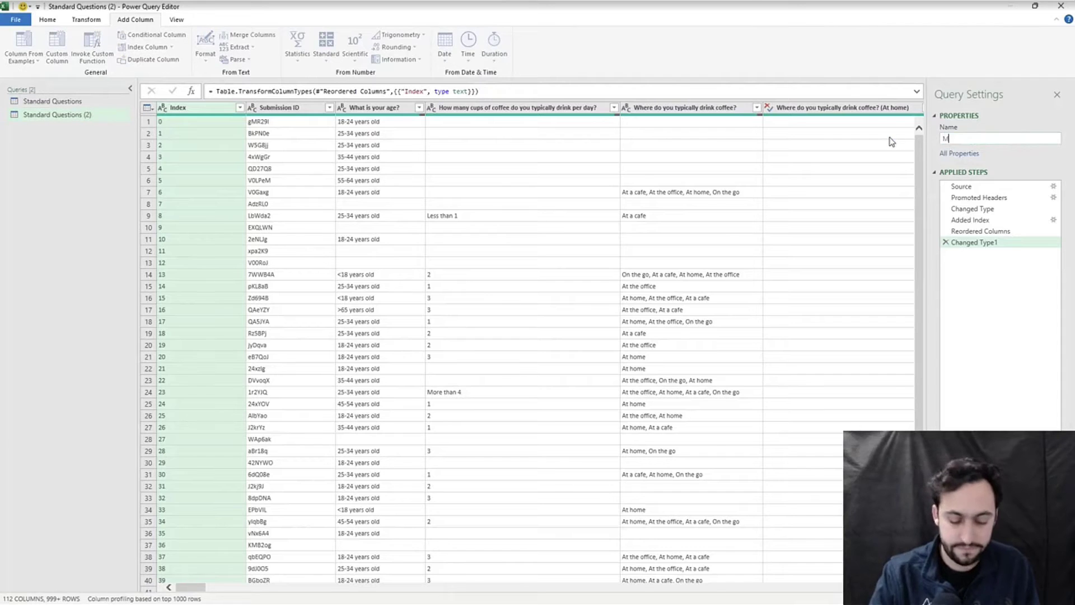
{"action": "type", "text": "ultiple Se"}
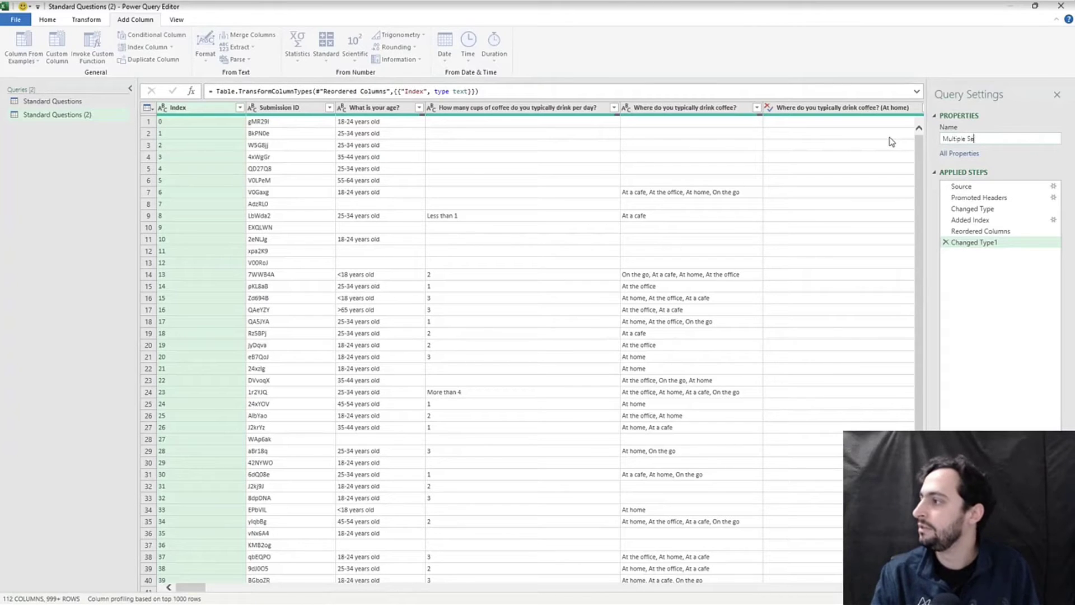
{"action": "type", "text": "lect Question"}
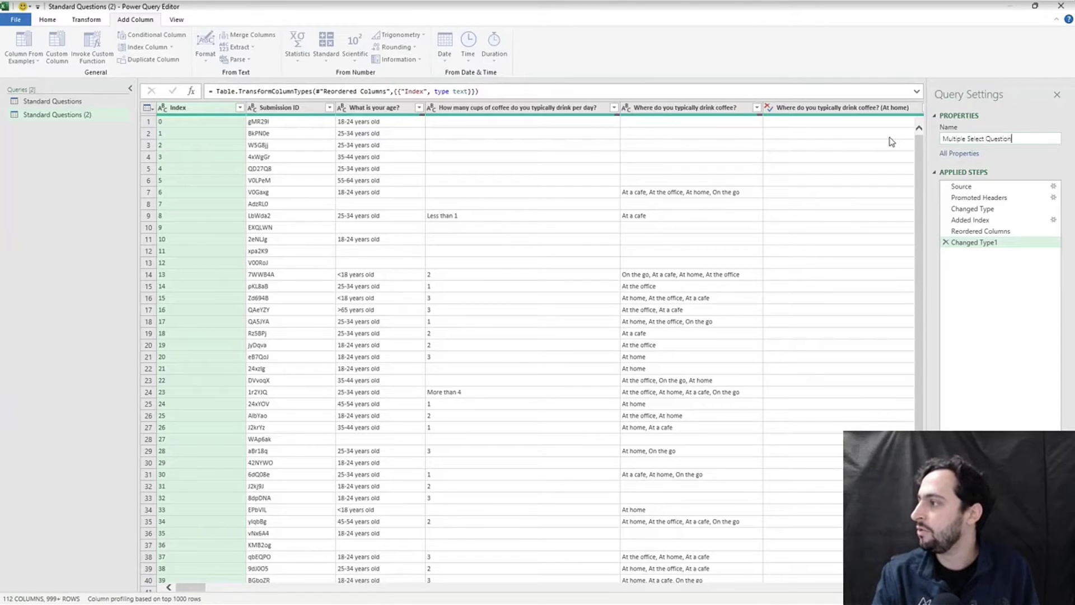
{"action": "type", "text": "s"}
{"action": "key", "text": "Tab"}
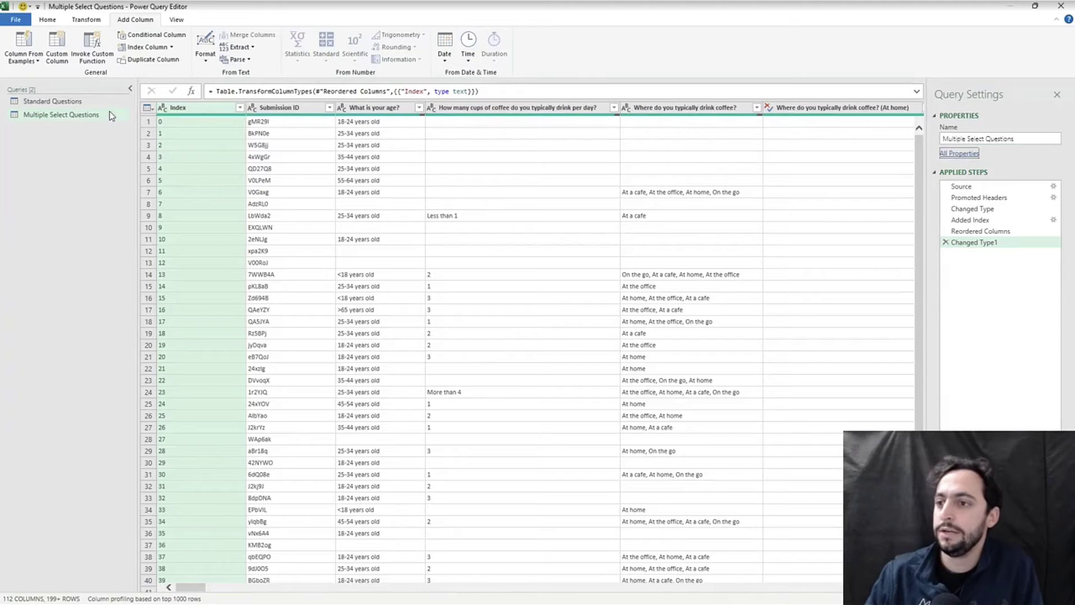
Choose the columns of Standard Questions, excluding the "Where do you typically drink coffee?" answer-option columns but keeping the main question
{"action": "left_click", "coordinate": [59, 101]}
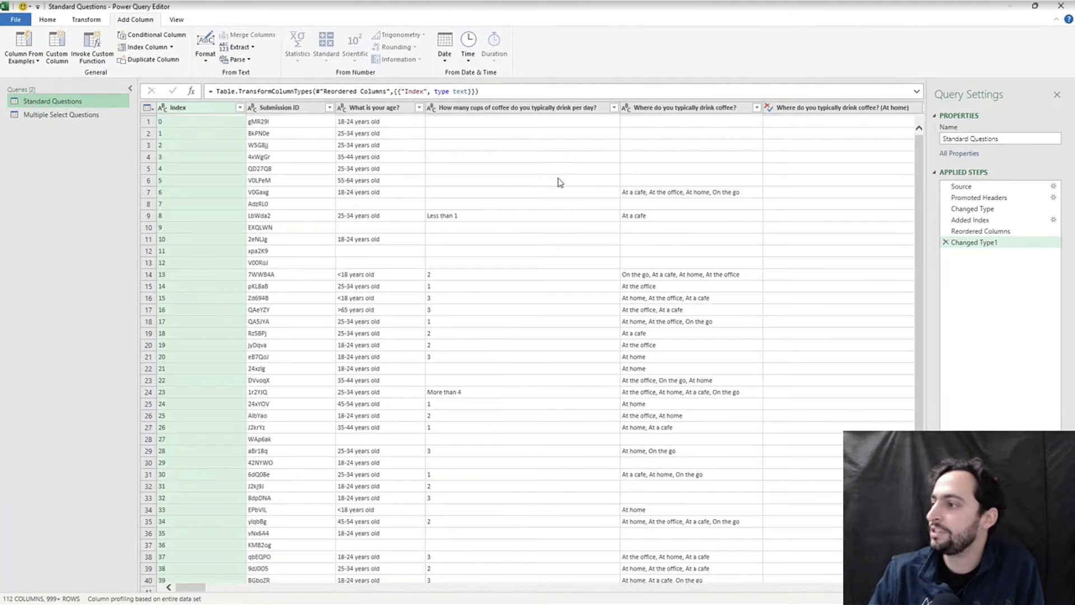
{"action": "scroll", "coordinate": [560, 182], "scroll_direction": "right", "scroll_amount": 3}
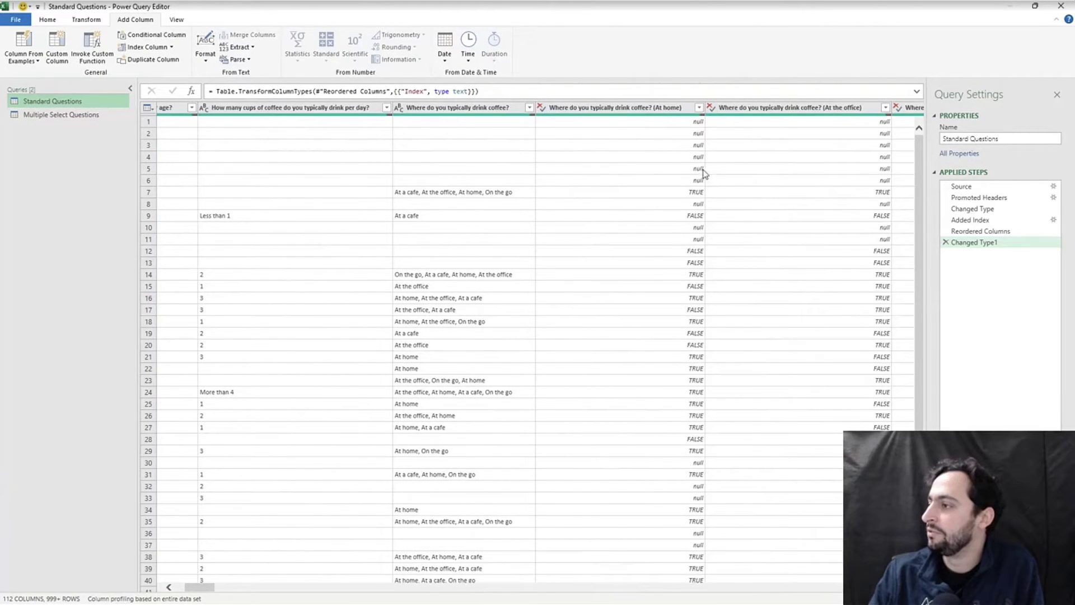
{"action": "scroll", "coordinate": [780, 174], "scroll_direction": "left", "scroll_amount": 3}
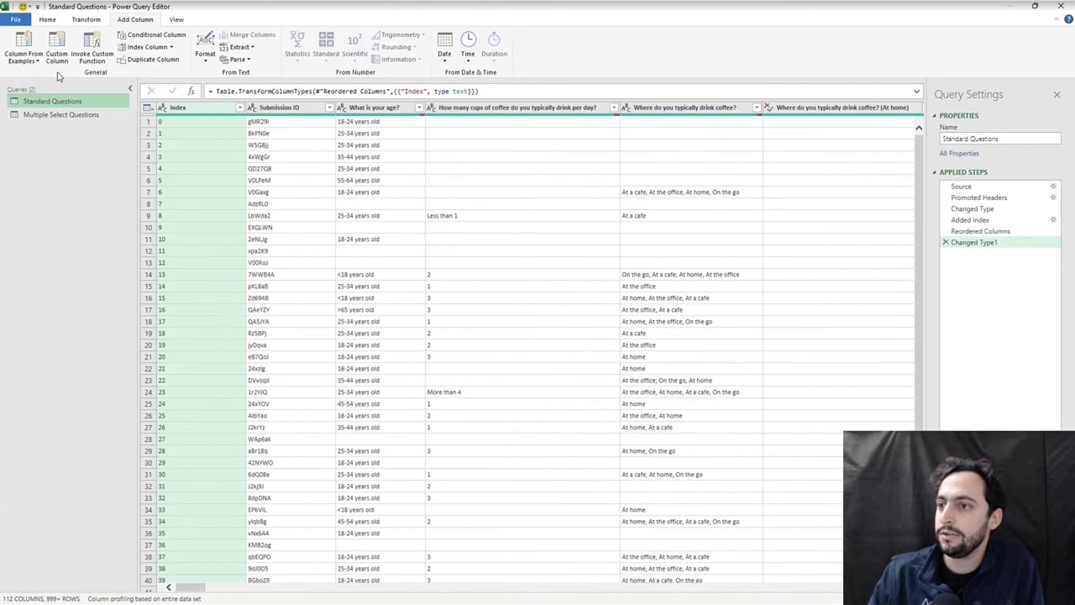
{"action": "left_click", "coordinate": [48, 20]}
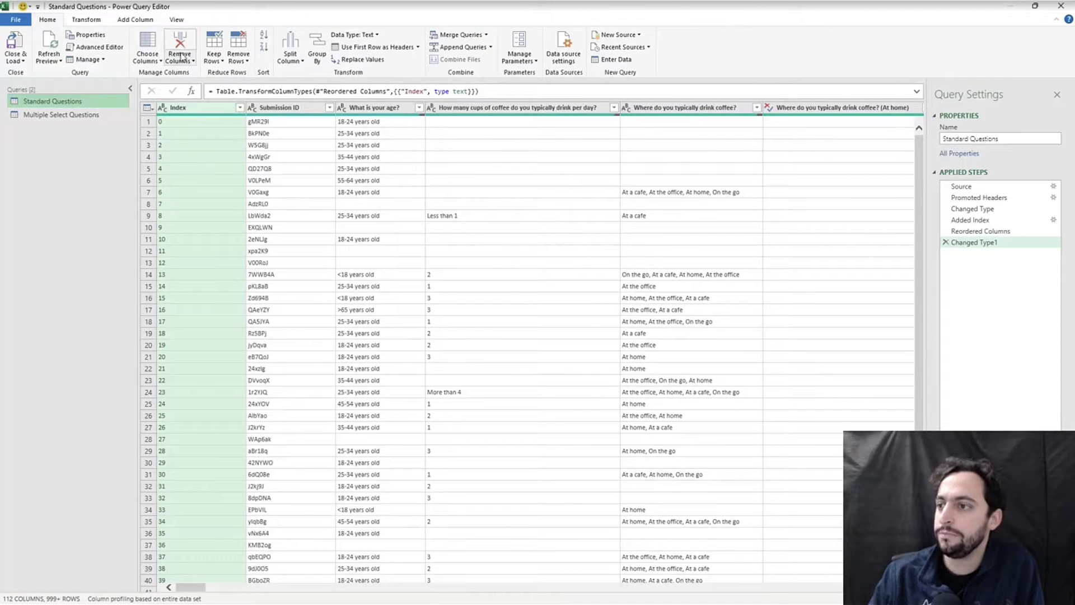
{"action": "left_click", "coordinate": [147, 57]}
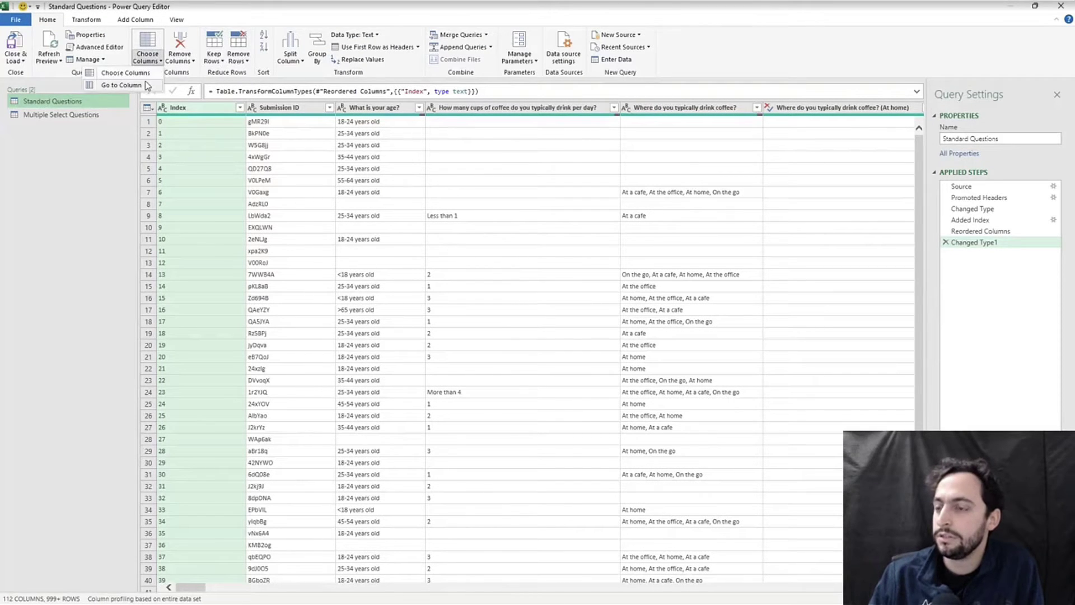
{"action": "left_click", "coordinate": [121, 85]}
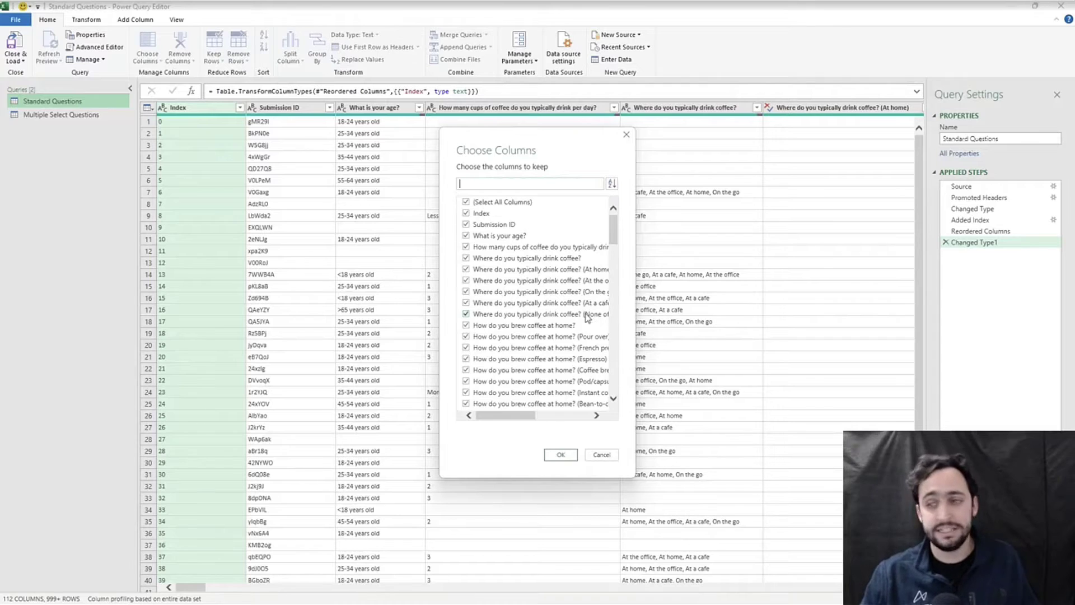
{"action": "left_click", "coordinate": [466, 270]}
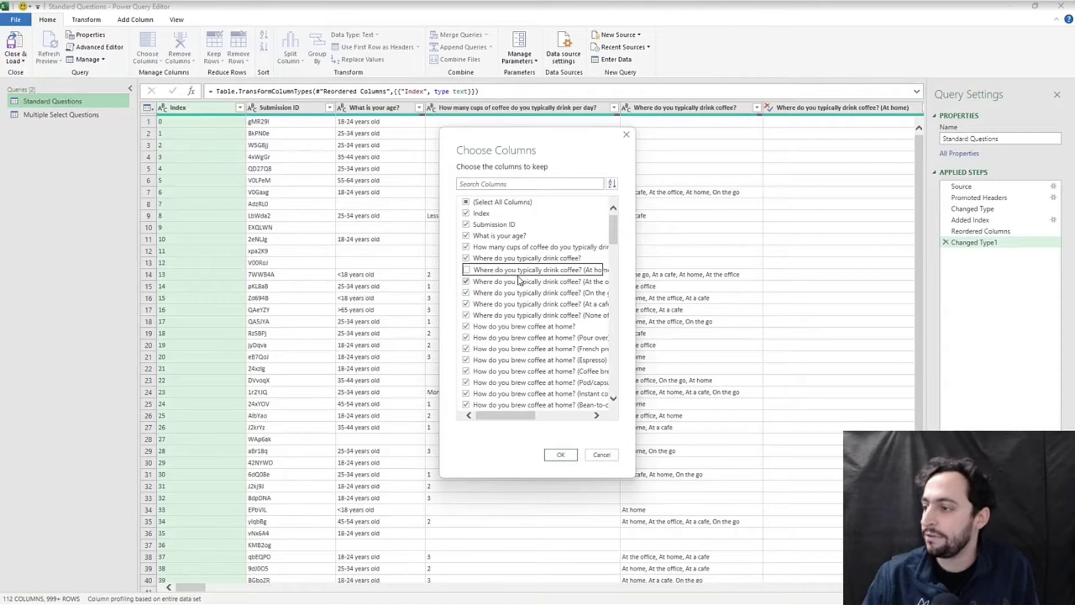
{"action": "key", "text": "Down"}
{"action": "key", "text": "Up"}
{"action": "key", "text": "Up"}
{"action": "key", "text": "Up"}
{"action": "key", "text": "Down"}
{"action": "key", "text": "Down"}
{"action": "key", "text": "Down"}
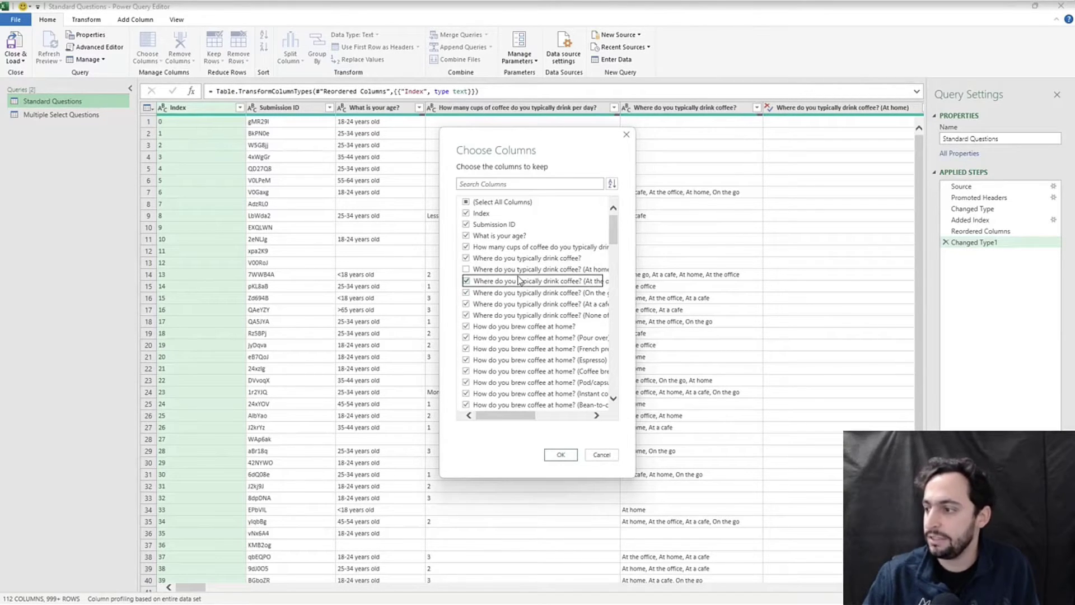
{"action": "key", "text": "space"}
{"action": "key", "text": "Down"}
{"action": "key", "text": "space"}
{"action": "key", "text": "Down"}
{"action": "key", "text": "space"}
{"action": "key", "text": "Down"}
{"action": "key", "text": "space"}
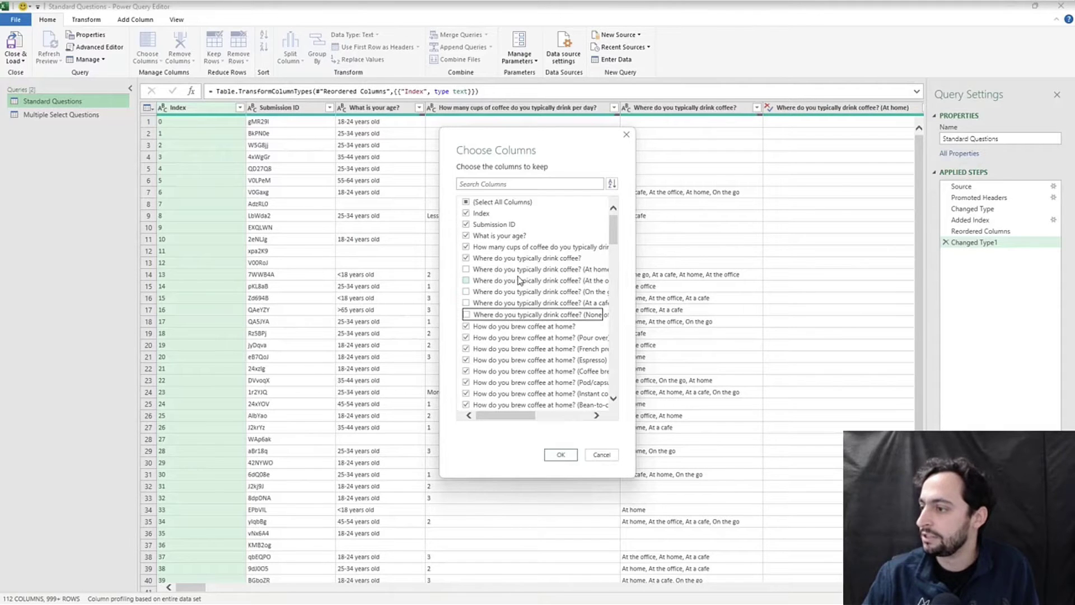
Exclude the "How do you brew coffee at home?" answer-option columns, from Pour over to Other, keeping the main question
{"action": "key", "text": "Down"}
{"action": "key", "text": "Down"}
{"action": "key", "text": "space"}
{"action": "key", "text": "Down"}
{"action": "key", "text": "space"}
{"action": "key", "text": "Down"}
{"action": "key", "text": "space"}
{"action": "key", "text": "Down"}
{"action": "key", "text": "space"}
{"action": "key", "text": "Down"}
{"action": "key", "text": "space"}
{"action": "key", "text": "Down"}
{"action": "key", "text": "space"}
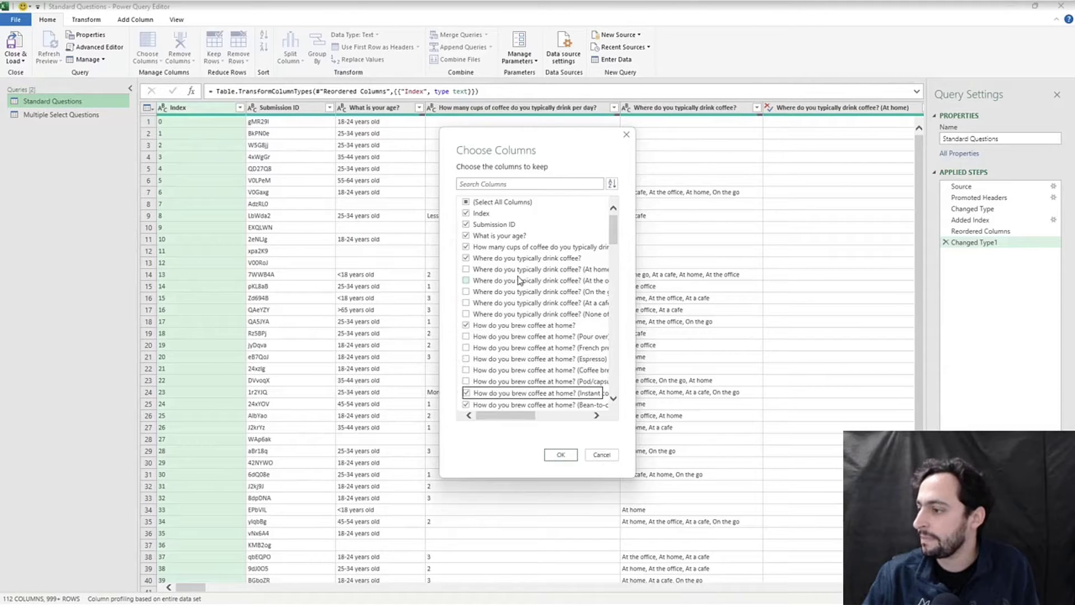
{"action": "key", "text": "Down"}
{"action": "key", "text": "space"}
{"action": "key", "text": "Down"}
{"action": "key", "text": "space"}
{"action": "key", "text": "Down"}
{"action": "key", "text": "space"}
{"action": "key", "text": "Down"}
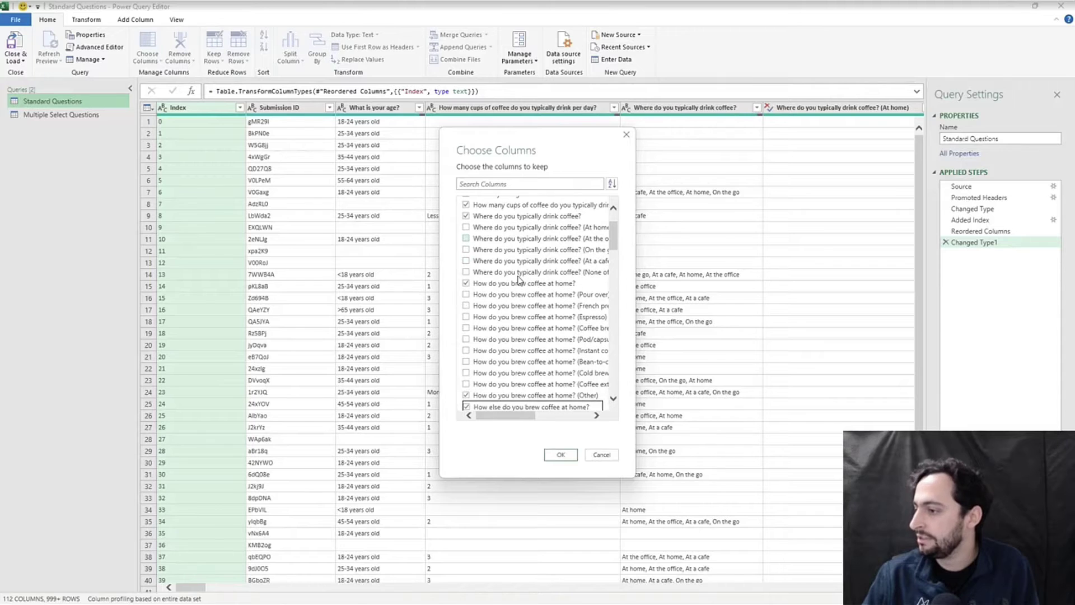
{"action": "key", "text": "space"}
Exclude the answer-option columns of "On the go, where do you typically purchase coffee?" while keeping the main question
{"action": "key", "text": "Down"}
{"action": "key", "text": "Down"}
{"action": "key", "text": "Down"}
{"action": "key", "text": "space"}
{"action": "key", "text": "Down"}
{"action": "key", "text": "space"}
{"action": "key", "text": "Down"}
{"action": "key", "text": "space"}
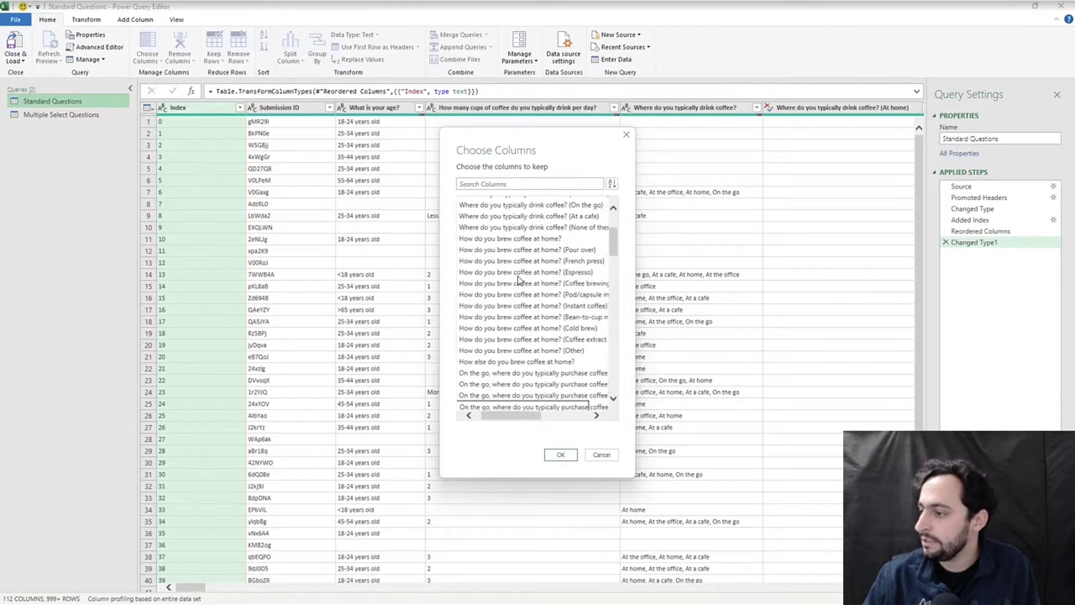
{"action": "key", "text": "Left"}
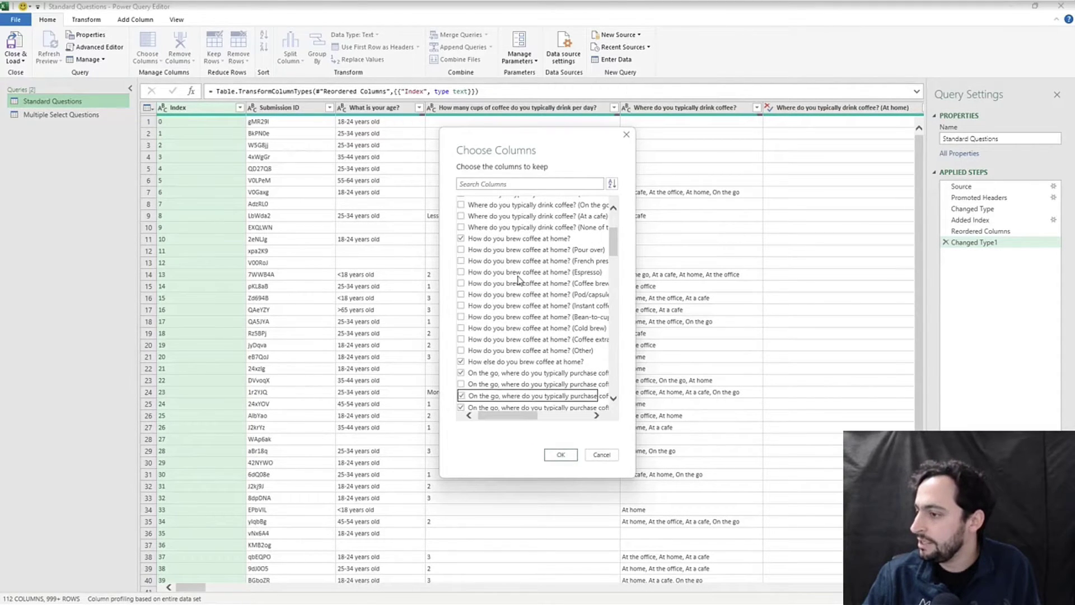
{"action": "key", "text": "Down"}
{"action": "key", "text": "space"}
{"action": "key", "text": "Down"}
{"action": "key", "text": "space"}
{"action": "key", "text": "Down"}
{"action": "key", "text": "Down"}
{"action": "key", "text": "Down"}
{"action": "key", "text": "Down"}
{"action": "key", "text": "Down"}
{"action": "key", "text": "Down"}
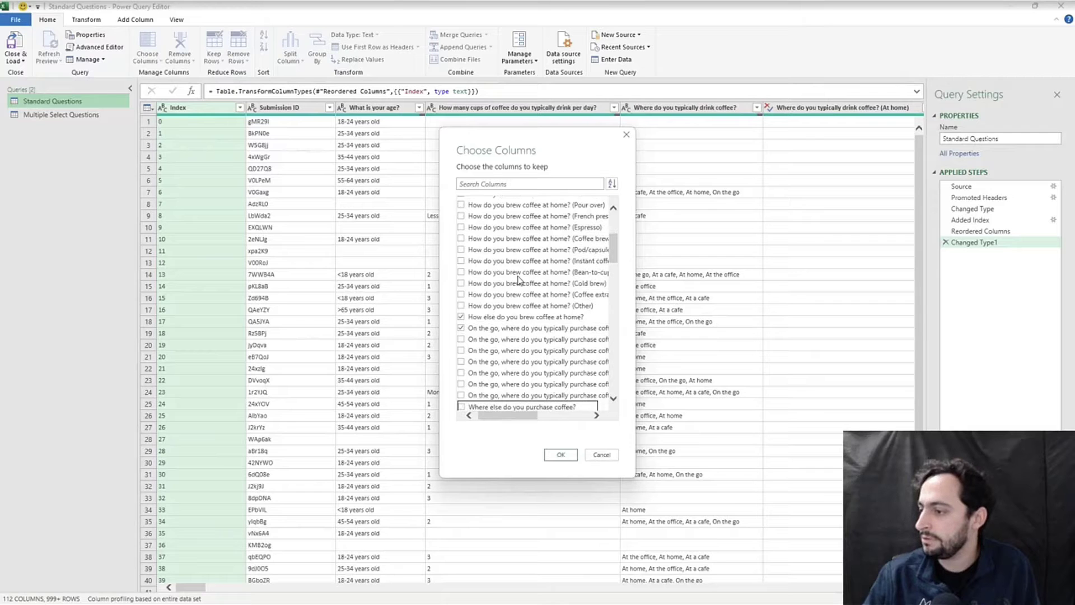
Exclude the "Do you usually add anything to your coffee?" answer-option columns, keeping the main question and "What else do you add to your coffee?"
{"action": "key", "text": "Left"}
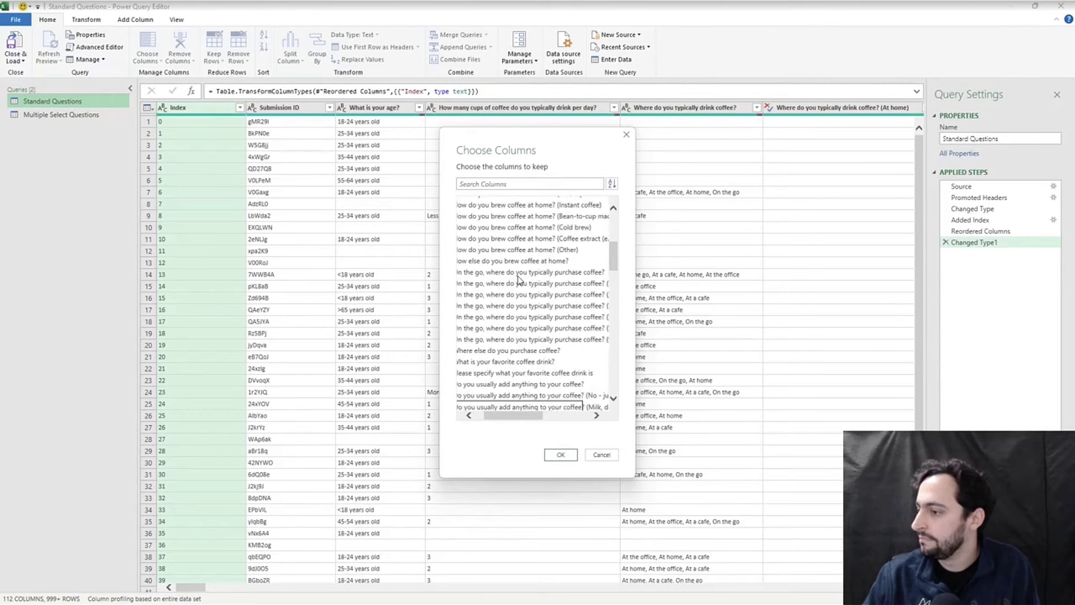
{"action": "key", "text": "Down"}
{"action": "key", "text": "Down"}
{"action": "key", "text": "Down"}
{"action": "key", "text": "space"}
{"action": "key", "text": "Down"}
{"action": "key", "text": "Down"}
{"action": "key", "text": "Down"}
{"action": "key", "text": "Down"}
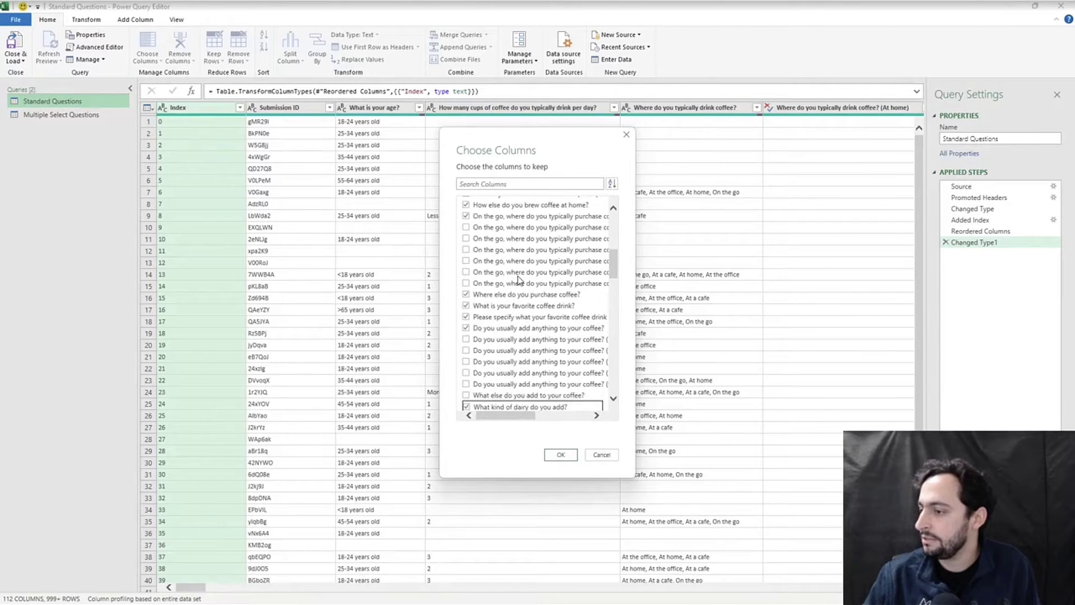
{"action": "key", "text": "Up"}
{"action": "key", "text": "space"}
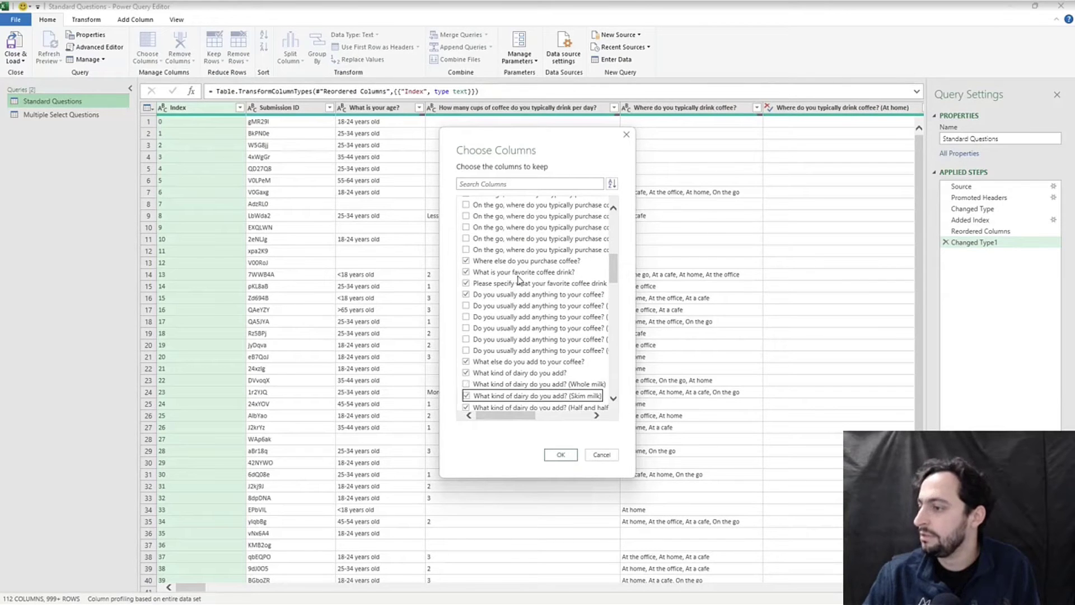
Exclude the "What kind of dairy do you add?" answer-option columns, from Whole milk to Other, keeping the main question
{"action": "key", "text": "Down"}
{"action": "key", "text": "space"}
{"action": "key", "text": "Down"}
{"action": "key", "text": "space"}
{"action": "key", "text": "Down"}
{"action": "key", "text": "Down"}
{"action": "key", "text": "Down"}
{"action": "key", "text": "Down"}
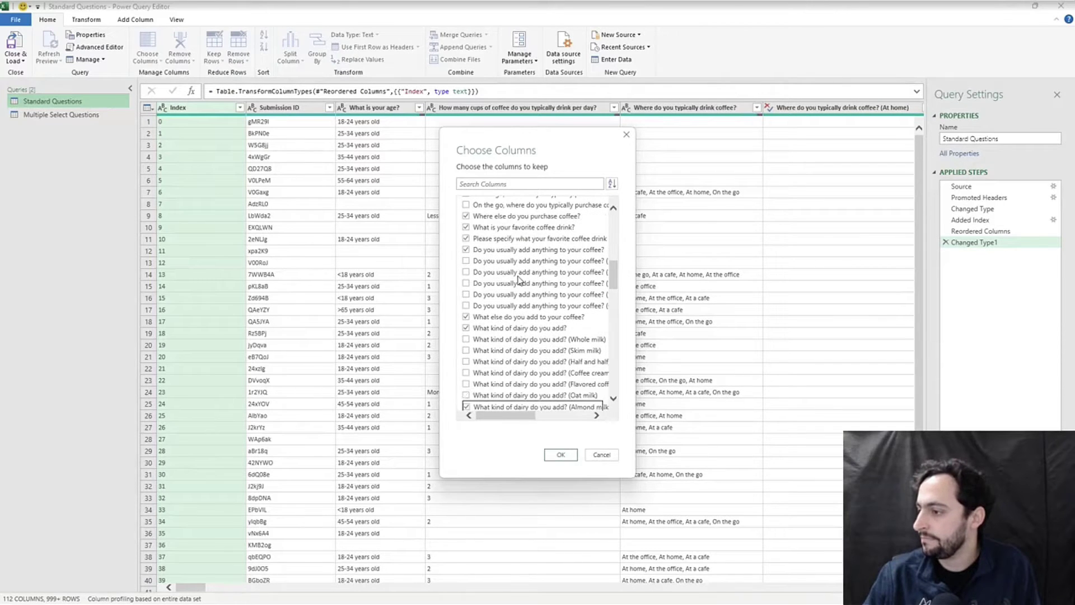
{"action": "key", "text": "Down"}
{"action": "key", "text": "Down"}
{"action": "key", "text": "Down"}
{"action": "key", "text": "Down"}
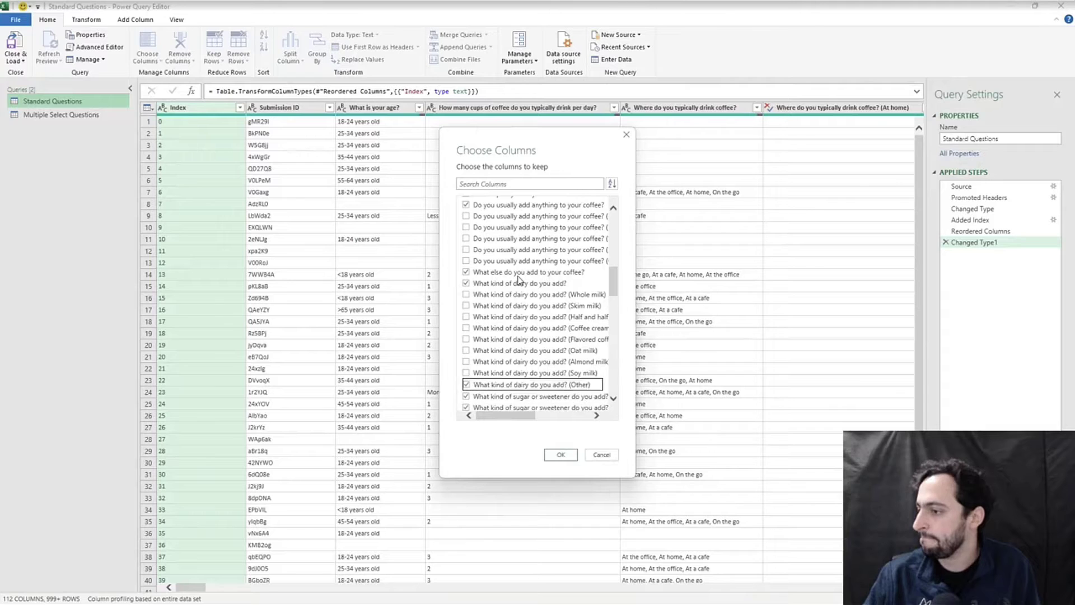
{"action": "key", "text": "space"}
{"action": "key", "text": "Down"}
Exclude all "What kind of sugar or sweetener do you add?" answer-option columns while keeping the main question
{"action": "key", "text": "space"}
{"action": "key", "text": "Down"}
{"action": "key", "text": "space"}
{"action": "key", "text": "Down"}
{"action": "key", "text": "space"}
{"action": "key", "text": "Down"}
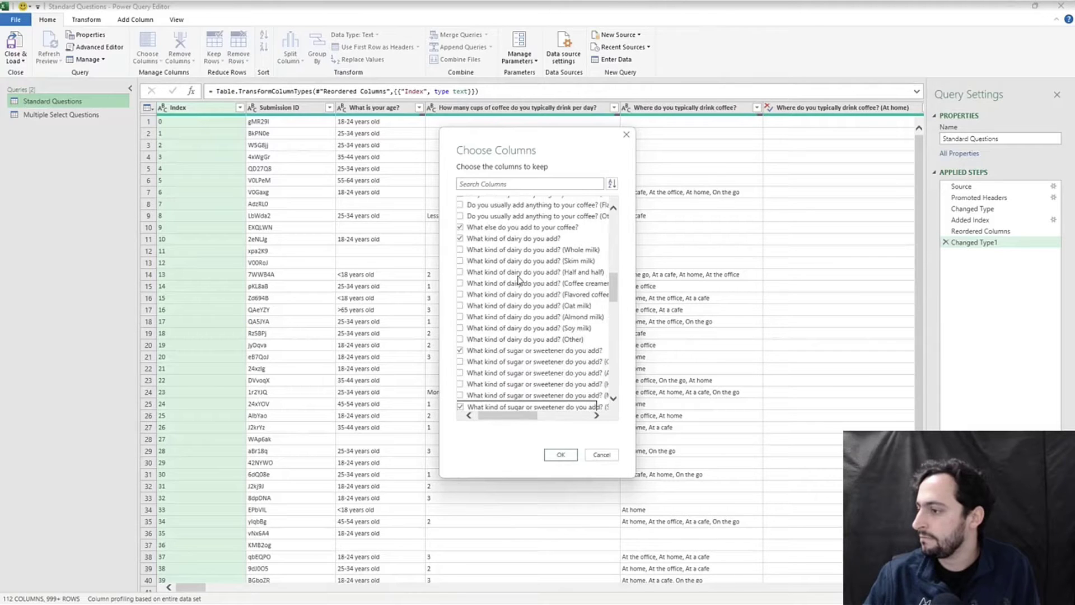
{"action": "scroll", "coordinate": [520, 280], "scroll_direction": "down", "scroll_amount": 1}
{"action": "key", "text": "space"}
{"action": "key", "text": "Down"}
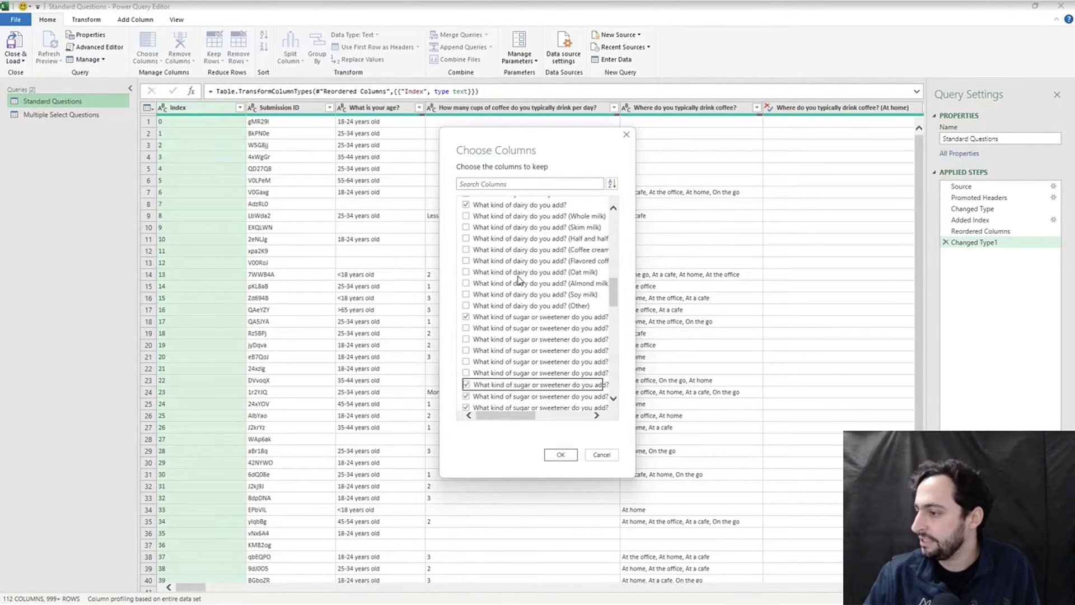
{"action": "key", "text": "space"}
{"action": "key", "text": "Down"}
{"action": "key", "text": "Down"}
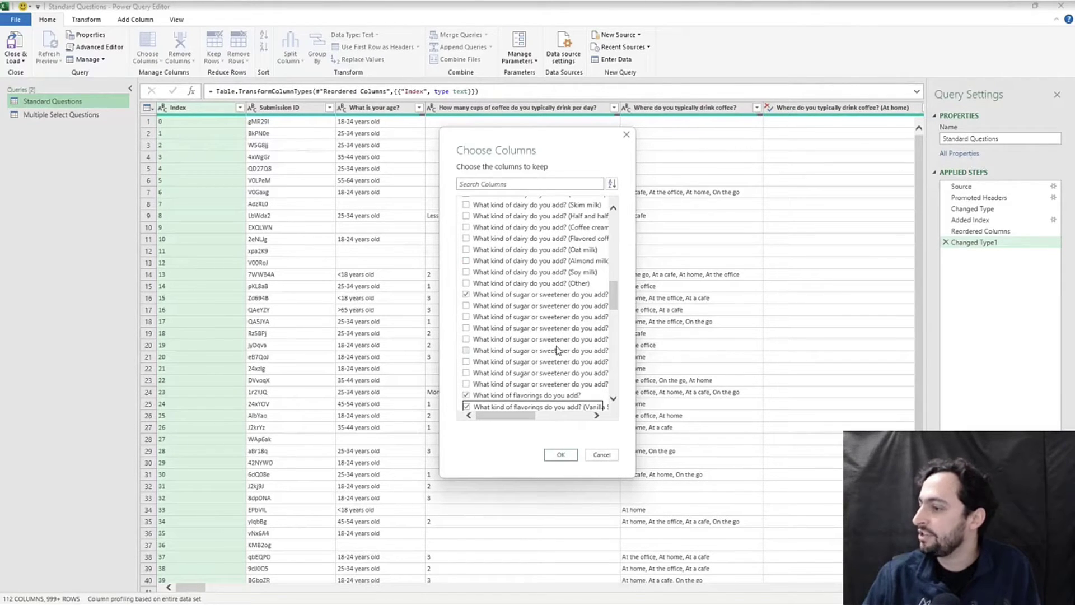
Exclude the "What kind of flavorings do you add?" answer-option columns through Other, keeping the main question and "What other flavoring do you use?"
{"action": "key", "text": "space"}
{"action": "key", "text": "Down"}
{"action": "key", "text": "space"}
{"action": "key", "text": "Down"}
{"action": "key", "text": "space"}
{"action": "key", "text": "Down"}
{"action": "key", "text": "space"}
{"action": "key", "text": "Down"}
{"action": "key", "text": "space"}
{"action": "key", "text": "Down"}
{"action": "key", "text": "space"}
{"action": "key", "text": "Down"}
{"action": "key", "text": "Down"}
{"action": "key", "text": "Down"}
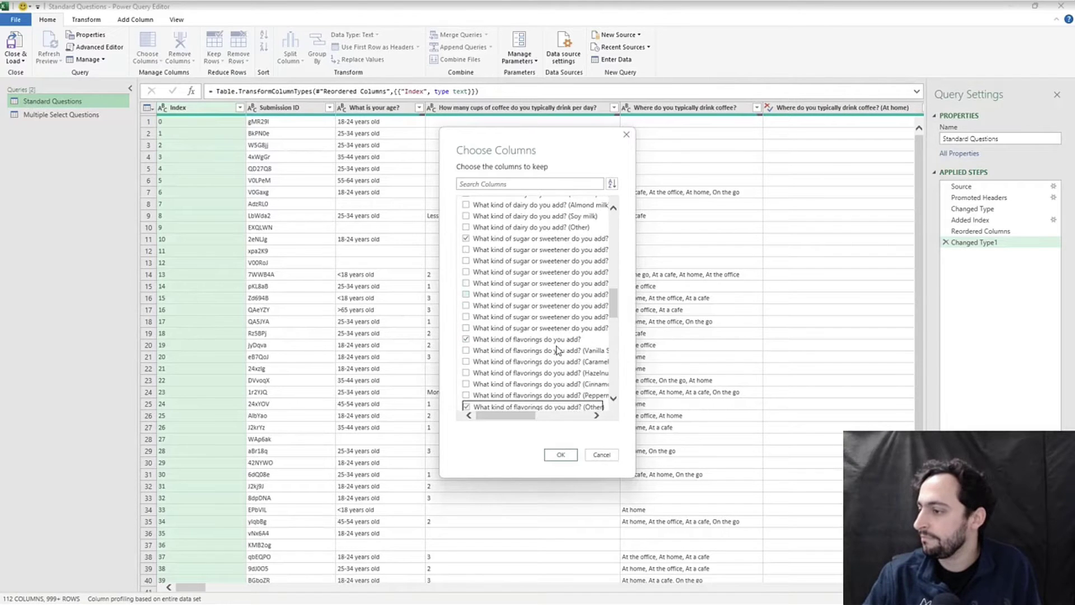
{"action": "key", "text": "Down"}
{"action": "key", "text": "Down"}
{"action": "key", "text": "Down"}
{"action": "key", "text": "Down"}
{"action": "key", "text": "Down"}
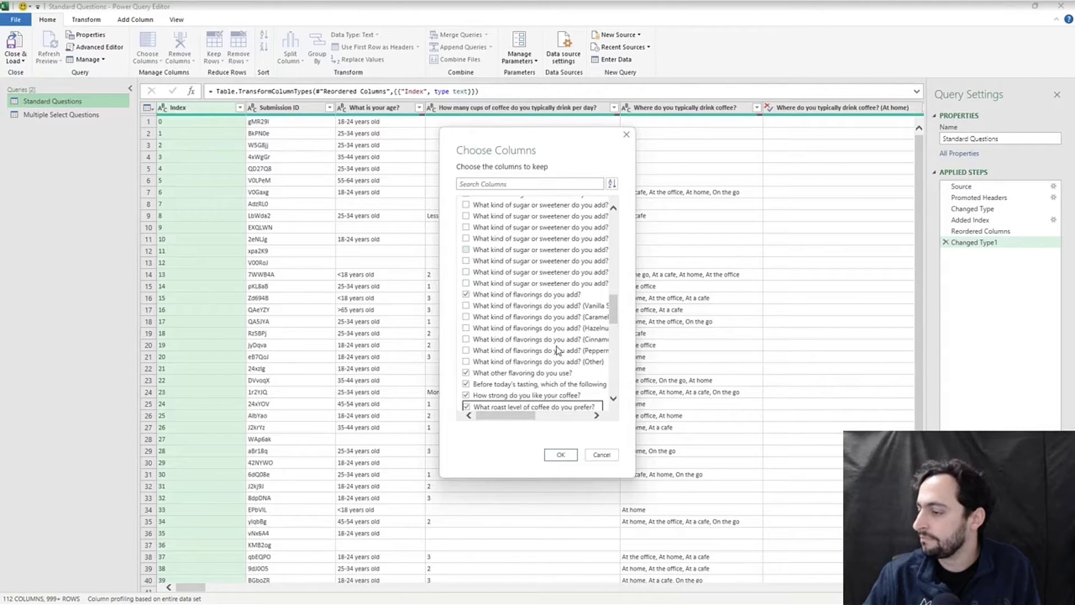
Exclude the "Why do you drink coffee?" answer-option columns, from It tastes good to Other, keeping the Coffee A–D ratings and the main question
{"action": "key", "text": "Down"}
{"action": "key", "text": "Down"}
{"action": "key", "text": "Down"}
{"action": "key", "text": "Down"}
{"action": "key", "text": "Down"}
{"action": "key", "text": "Down"}
{"action": "key", "text": "Down"}
{"action": "key", "text": "Down"}
{"action": "key", "text": "Down"}
{"action": "key", "text": "Down"}
{"action": "key", "text": "Down"}
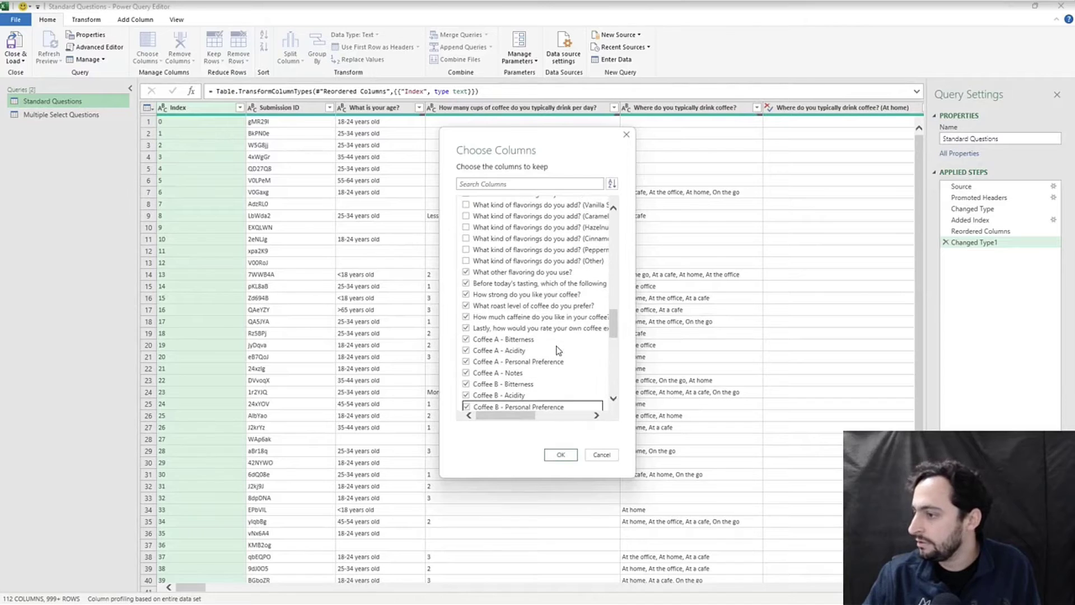
{"action": "key", "text": "Down"}
{"action": "key", "text": "Down"}
{"action": "key", "text": "Down"}
{"action": "key", "text": "Down"}
{"action": "key", "text": "Down"}
{"action": "key", "text": "Down"}
{"action": "key", "text": "Down"}
{"action": "key", "text": "Down"}
{"action": "key", "text": "Down"}
{"action": "key", "text": "Down"}
{"action": "key", "text": "Down"}
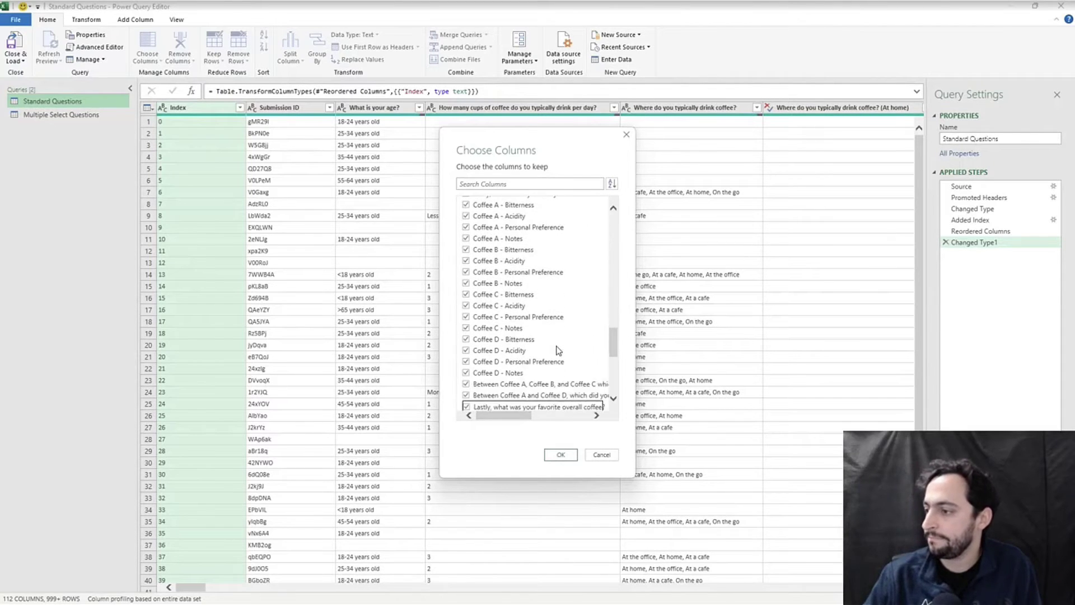
{"action": "key", "text": "Up"}
{"action": "key", "text": "space"}
{"action": "key", "text": "Down"}
{"action": "key", "text": "space"}
{"action": "key", "text": "Down"}
{"action": "key", "text": "space"}
{"action": "key", "text": "Down"}
{"action": "key", "text": "space"}
{"action": "key", "text": "Down"}
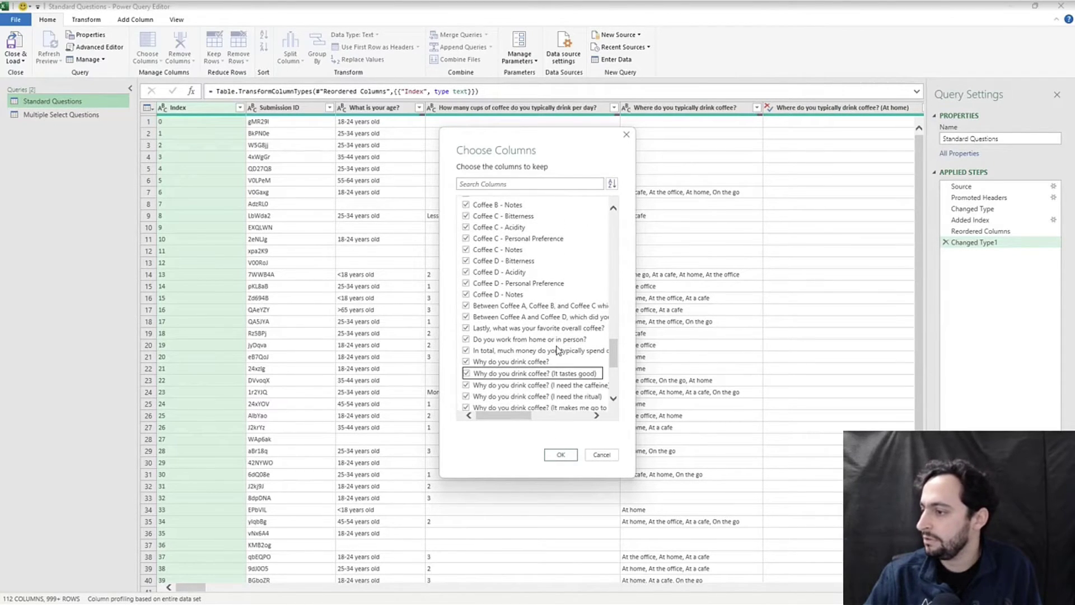
{"action": "key", "text": "Down"}
{"action": "key", "text": "Down"}
{"action": "key", "text": "Down"}
{"action": "key", "text": "Down"}
{"action": "key", "text": "Down"}
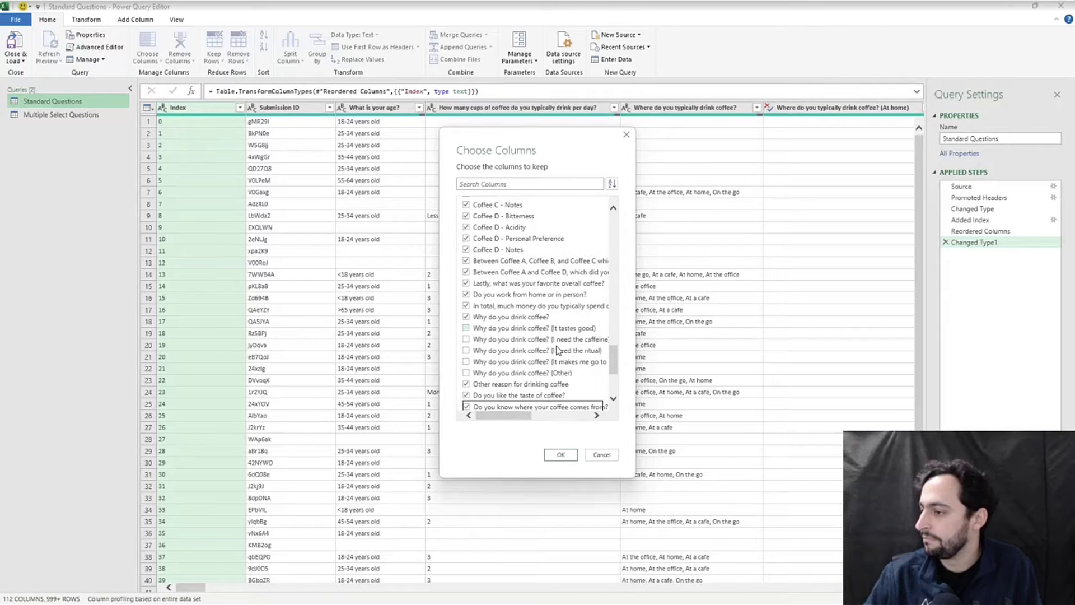
Keep all remaining columns after "Other reason for drinking coffee" and apply the column selection to Standard Questions
{"action": "key", "text": "Down"}
{"action": "key", "text": "Down"}
{"action": "key", "text": "Down"}
{"action": "key", "text": "Down"}
{"action": "key", "text": "Down"}
{"action": "key", "text": "Down"}
{"action": "key", "text": "Down"}
{"action": "key", "text": "Down"}
{"action": "key", "text": "Down"}
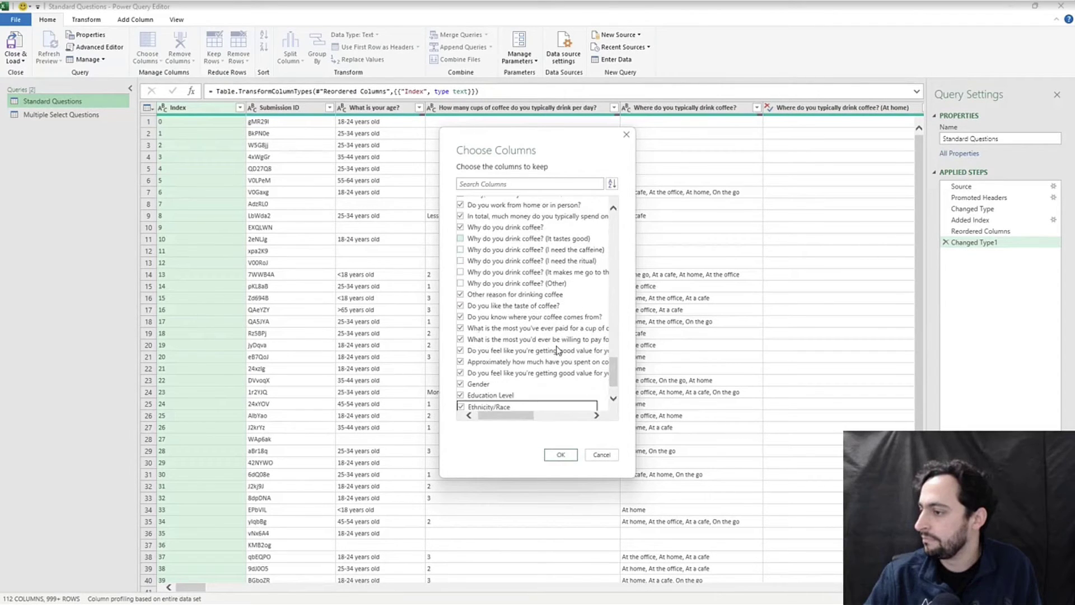
{"action": "left_click", "coordinate": [562, 454]}
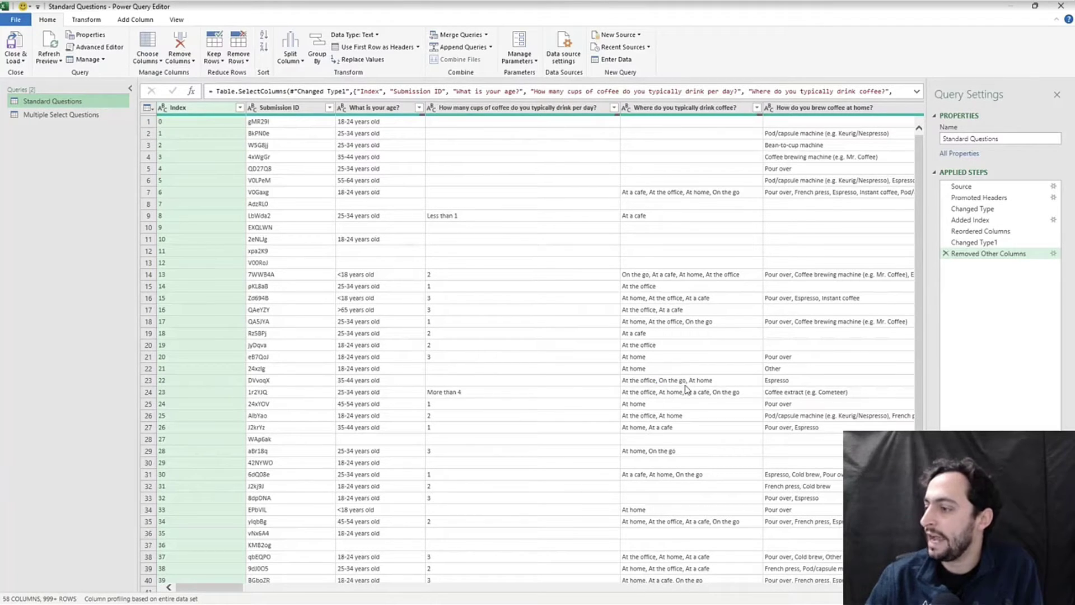
Start choosing the columns of Multiple Select Questions, deselecting every column and keeping only Index
{"action": "left_click", "coordinate": [82, 116]}
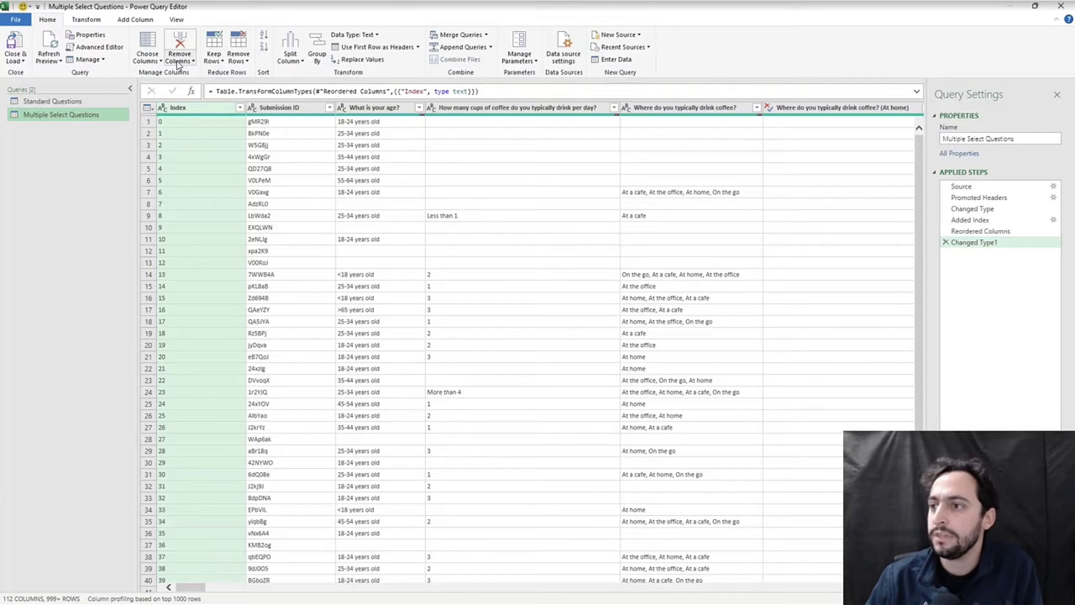
{"action": "left_click", "coordinate": [147, 61]}
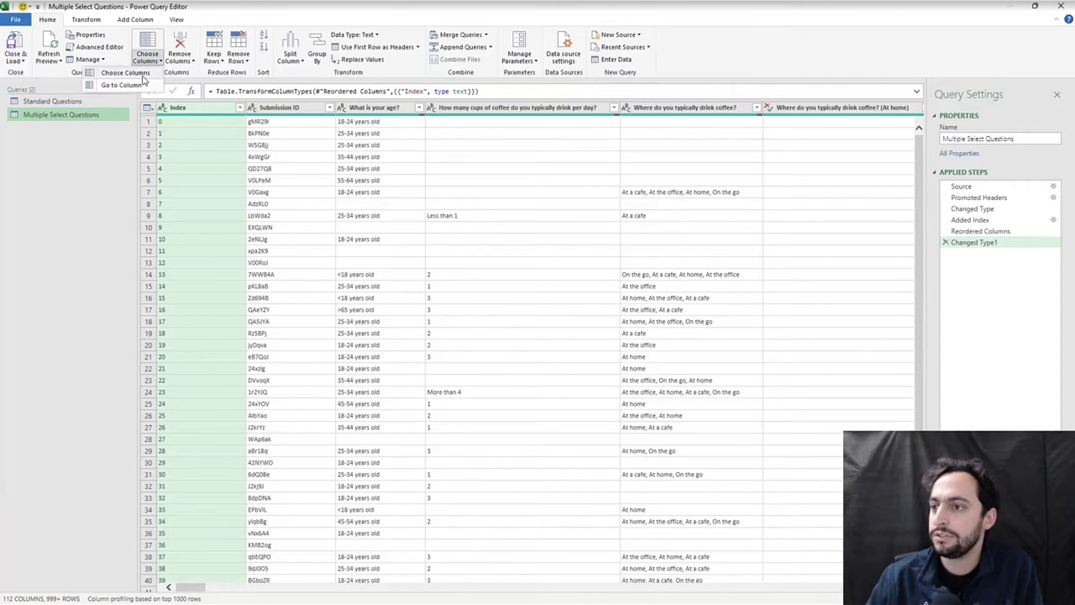
{"action": "left_click", "coordinate": [142, 74]}
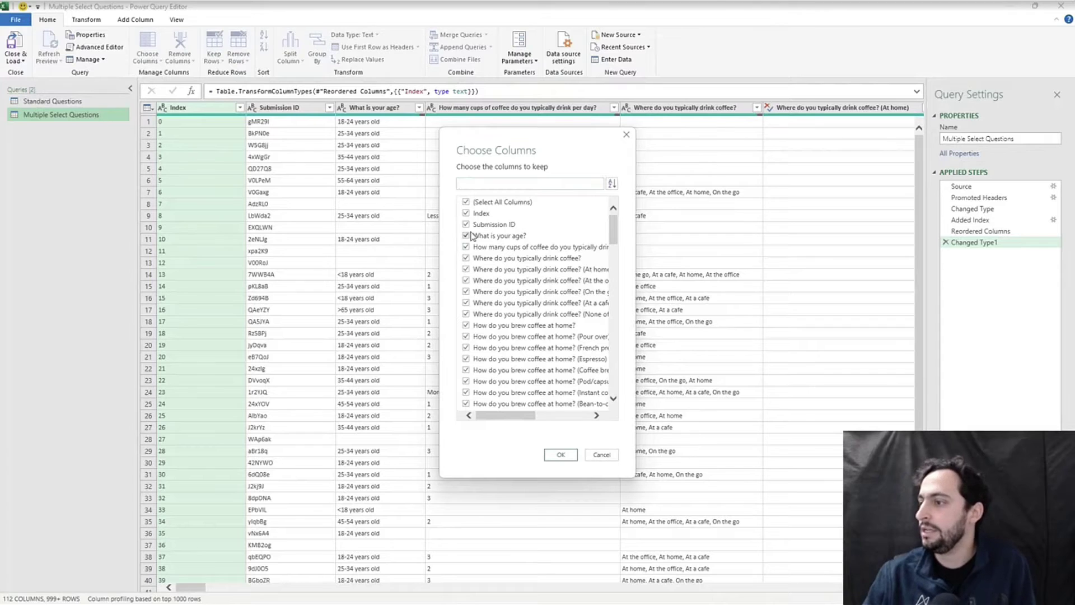
{"action": "left_click", "coordinate": [467, 202]}
{"action": "left_click", "coordinate": [467, 213]}
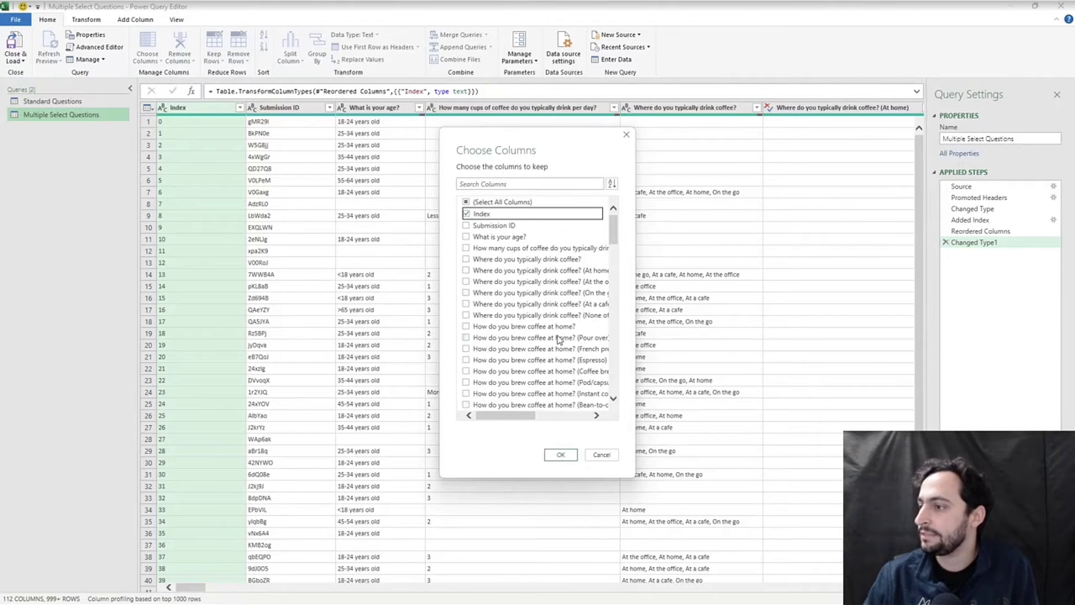
Include the "Where do you typically drink coffee?" answer-option columns At home, At the office, On the go and At a cafe
{"action": "key", "text": "Down"}
{"action": "key", "text": "Down"}
{"action": "key", "text": "Down"}
{"action": "key", "text": "Down"}
{"action": "key", "text": "Down"}
{"action": "key", "text": "space"}
{"action": "key", "text": "Down"}
{"action": "key", "text": "space"}
{"action": "key", "text": "Down"}
{"action": "key", "text": "space"}
{"action": "key", "text": "Down"}
{"action": "key", "text": "space"}
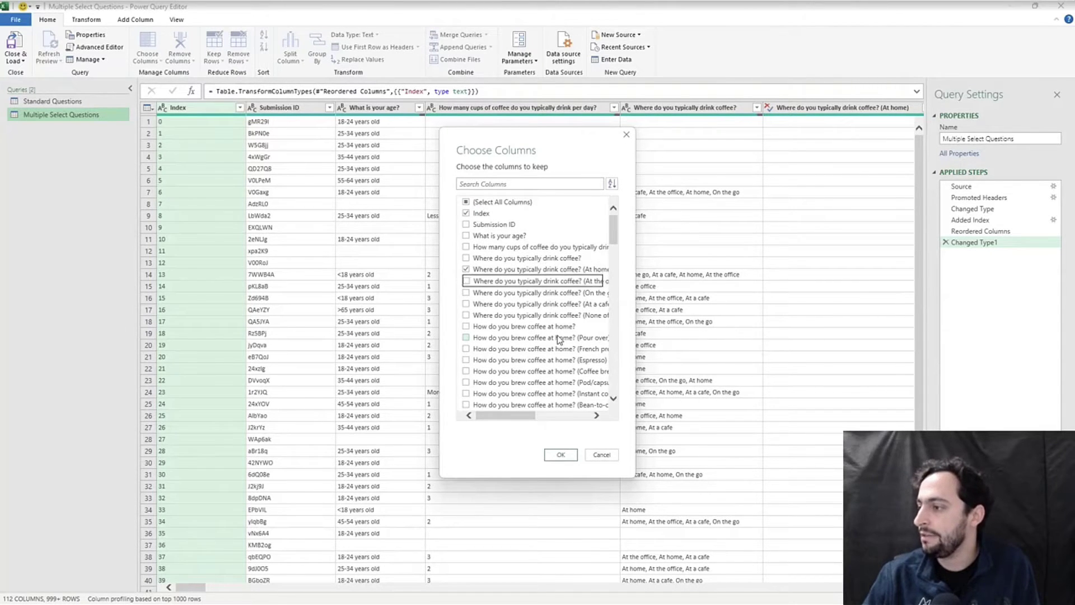
Include the Submission ID column among the columns to keep
{"action": "key", "text": "Up"}
{"action": "key", "text": "Up"}
{"action": "key", "text": "Up"}
{"action": "key", "text": "Up"}
{"action": "key", "text": "Up"}
{"action": "key", "text": "Up"}
{"action": "key", "text": "Up"}
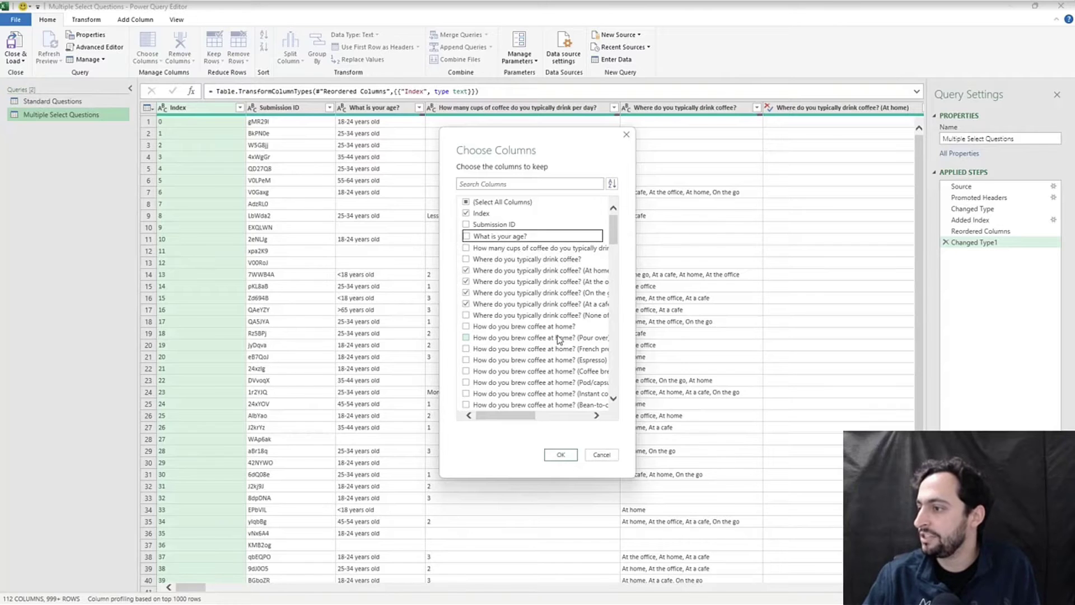
{"action": "key", "text": "space"}
Include the last "Where do you typically drink coffee?" answer-option column, the "None of" choice
{"action": "key", "text": "Down"}
{"action": "key", "text": "Down"}
{"action": "key", "text": "Down"}
{"action": "key", "text": "Down"}
{"action": "key", "text": "Down"}
{"action": "key", "text": "Down"}
{"action": "key", "text": "Down"}
{"action": "key", "text": "Down"}
{"action": "key", "text": "space"}
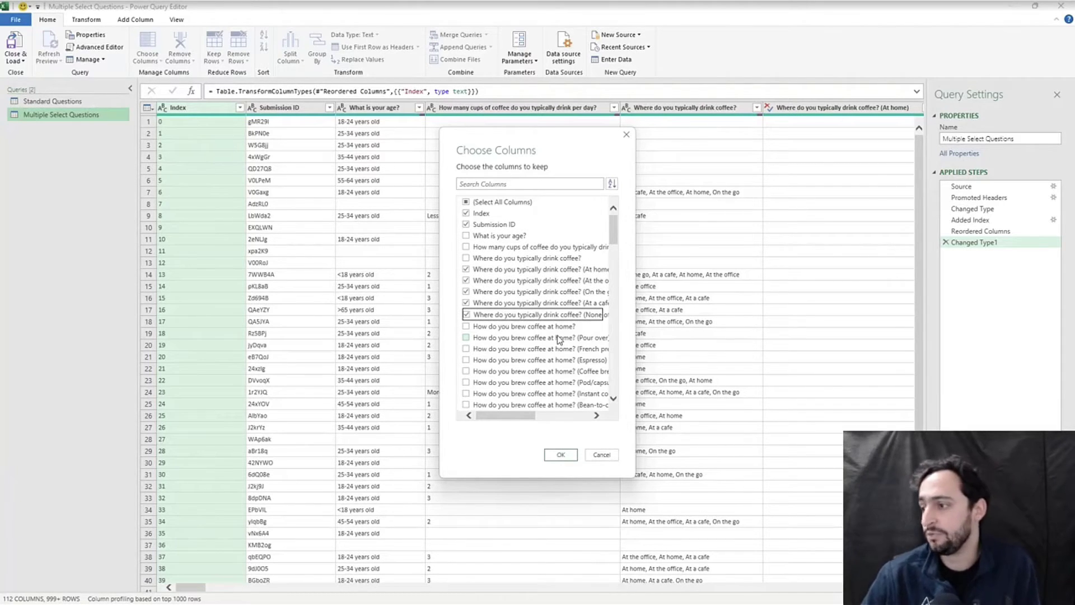
Include the "How do you brew coffee at home?" answer-option columns, from Pour over to Other, leaving out the main question
{"action": "key", "text": "Down"}
{"action": "key", "text": "Down"}
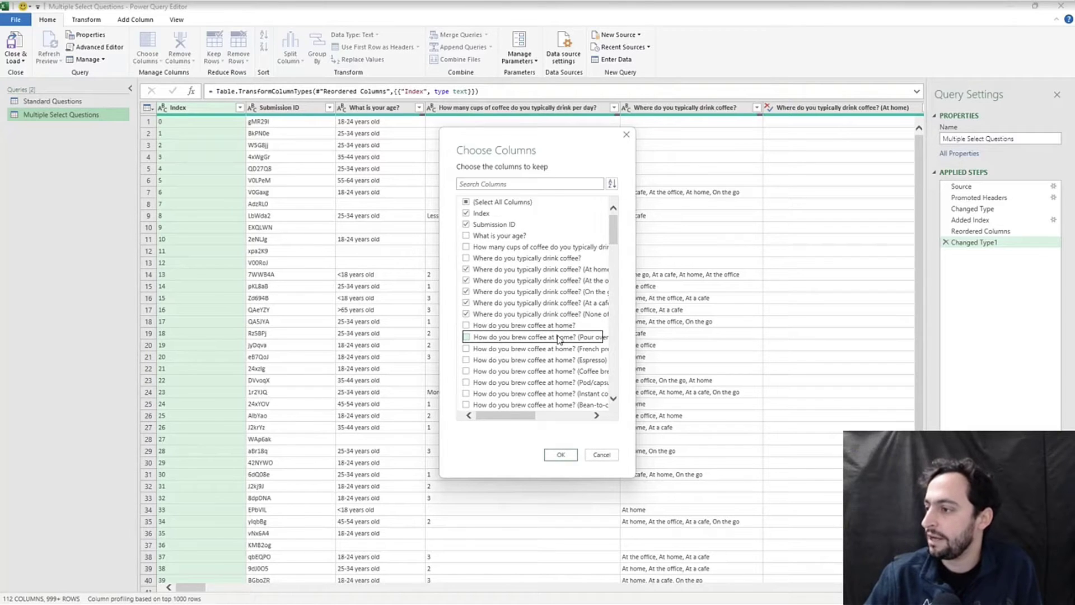
{"action": "key", "text": "space"}
{"action": "key", "text": "Down"}
{"action": "key", "text": "space"}
{"action": "key", "text": "Down"}
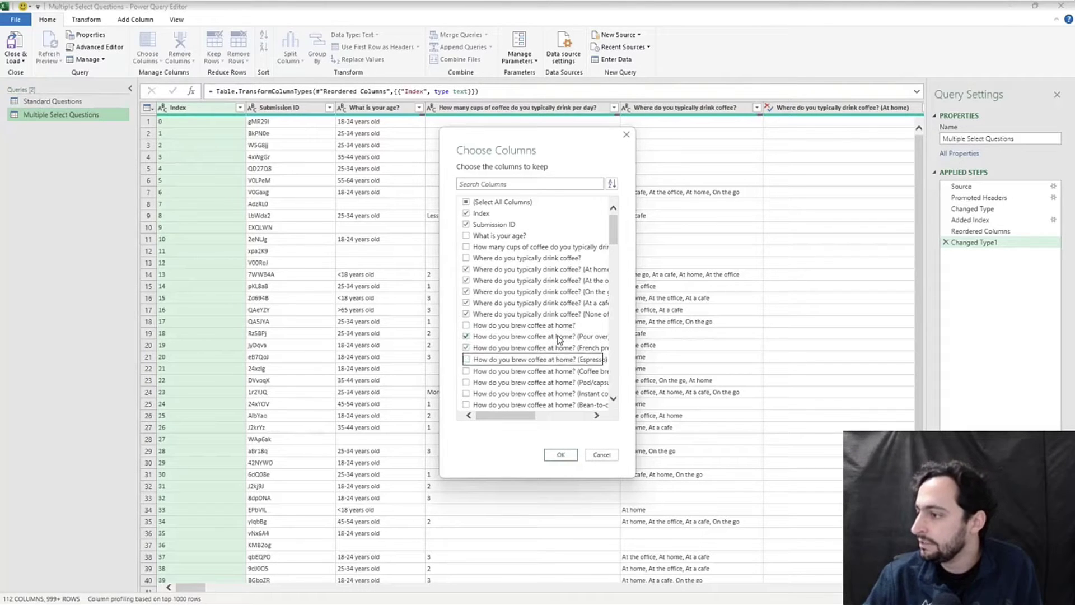
{"action": "key", "text": "space"}
{"action": "key", "text": "Down"}
{"action": "key", "text": "space"}
{"action": "key", "text": "Down"}
{"action": "key", "text": "space"}
{"action": "key", "text": "Down"}
{"action": "key", "text": "space"}
{"action": "key", "text": "Down"}
{"action": "key", "text": "space"}
{"action": "key", "text": "Down"}
{"action": "key", "text": "Down"}
{"action": "key", "text": "Down"}
{"action": "key", "text": "space"}
{"action": "key", "text": "Down"}
{"action": "key", "text": "space"}
{"action": "key", "text": "Down"}
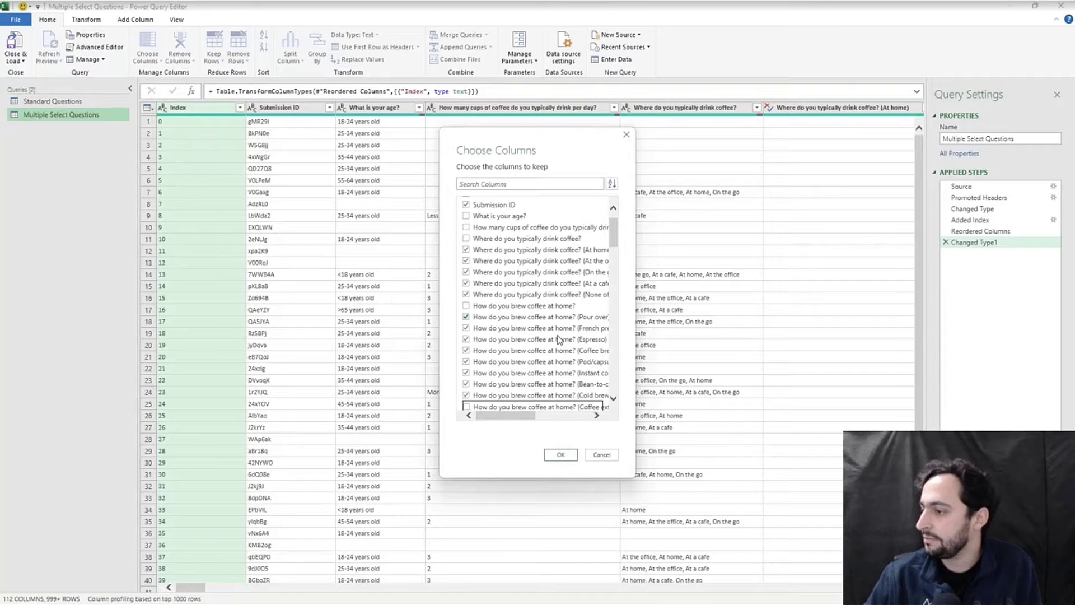
{"action": "key", "text": "Down"}
{"action": "key", "text": "Down"}
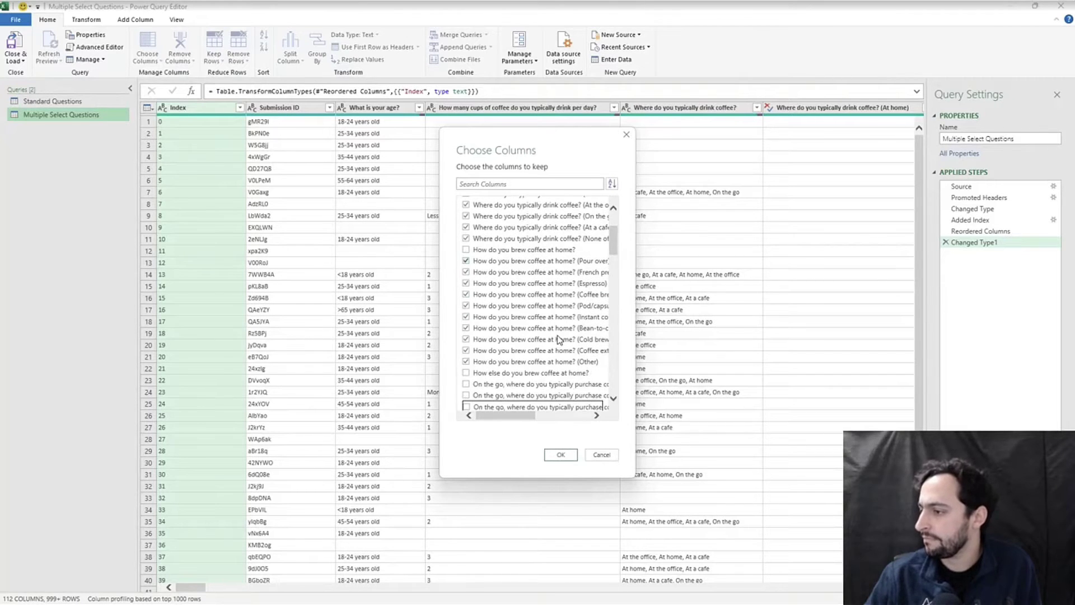
Include the "On the go, where do you typically purchase coffee?" answer-option columns, leaving out the main question and "Where else do you purchase coffee?"
{"action": "key", "text": "space"}
{"action": "key", "text": "Down"}
{"action": "key", "text": "space"}
{"action": "key", "text": "Down"}
{"action": "key", "text": "space"}
{"action": "key", "text": "Down"}
{"action": "key", "text": "space"}
{"action": "key", "text": "Down"}
{"action": "key", "text": "space"}
{"action": "key", "text": "Down"}
{"action": "key", "text": "space"}
{"action": "key", "text": "Down"}
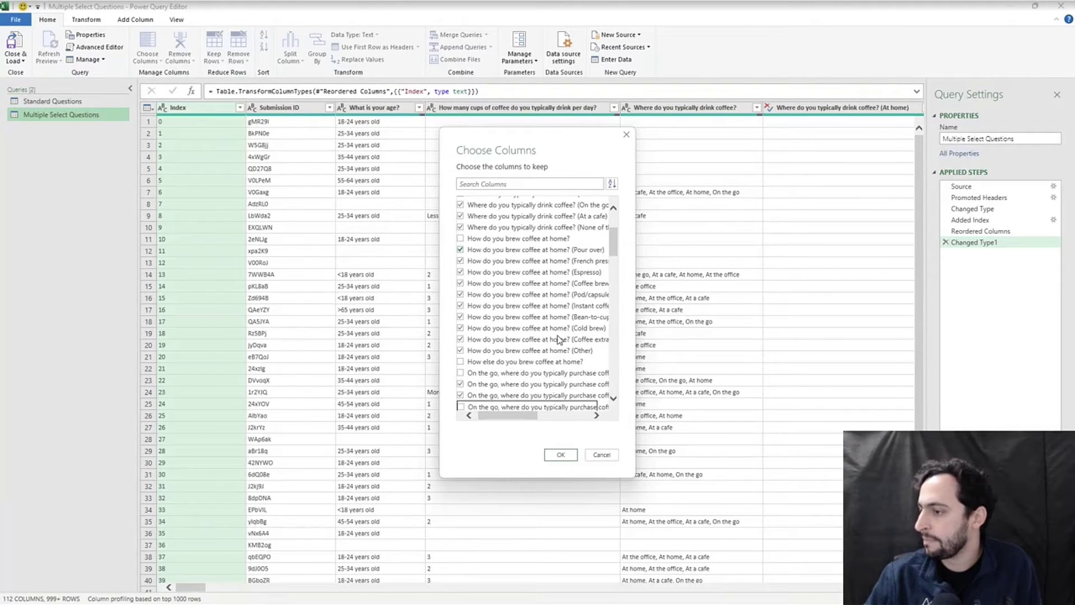
{"action": "key", "text": "space"}
{"action": "key", "text": "Down"}
{"action": "key", "text": "space"}
{"action": "key", "text": "Down"}
{"action": "key", "text": "space"}
{"action": "key", "text": "Down"}
{"action": "key", "text": "space"}
{"action": "key", "text": "Down"}
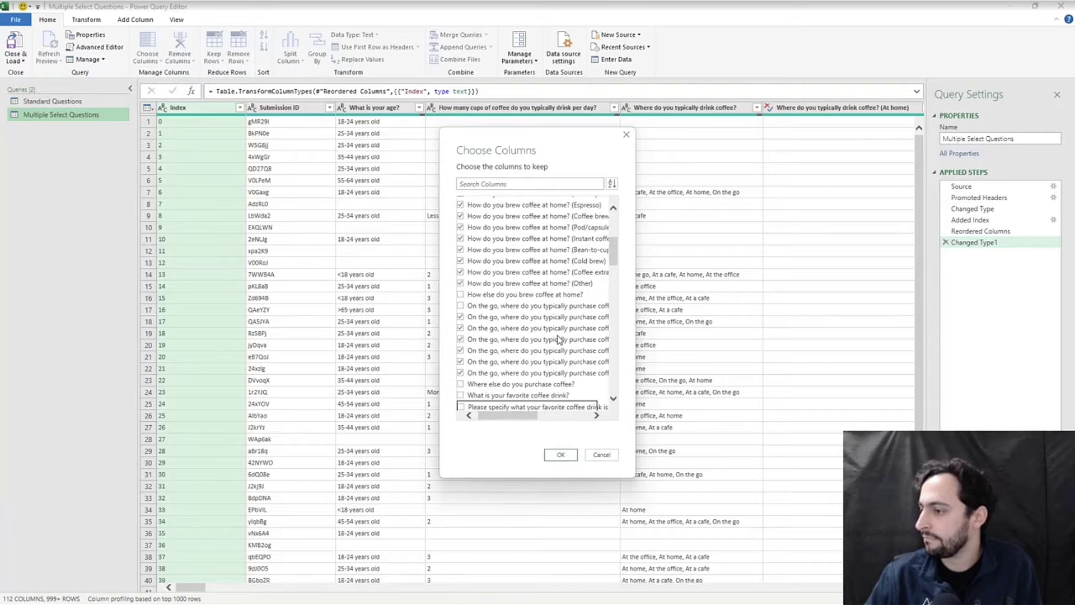
Include the five "Do you usually add anything to your coffee?" answer-option columns, leaving out the main question and "What else do you add to your coffee?"
{"action": "key", "text": "space"}
{"action": "key", "text": "Down"}
{"action": "key", "text": "space"}
{"action": "key", "text": "Down"}
{"action": "key", "text": "space"}
{"action": "key", "text": "Down"}
{"action": "key", "text": "space"}
{"action": "key", "text": "Down"}
{"action": "key", "text": "space"}
{"action": "key", "text": "Down"}
{"action": "key", "text": "space"}
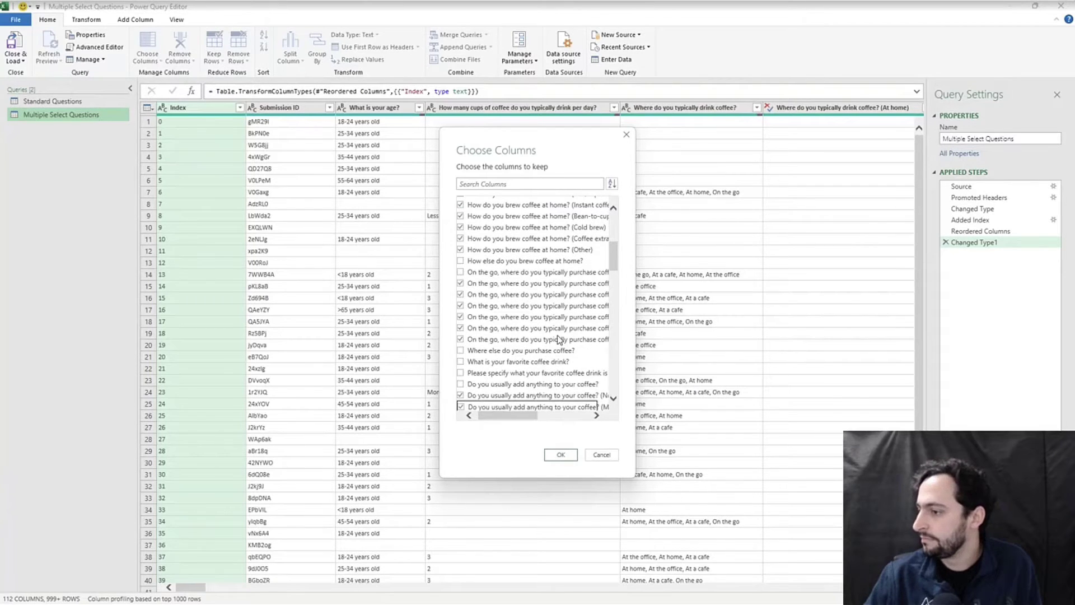
{"action": "key", "text": "space"}
{"action": "key", "text": "Down"}
{"action": "key", "text": "Down"}
{"action": "key", "text": "space"}
{"action": "key", "text": "Down"}
{"action": "key", "text": "space"}
{"action": "key", "text": "Down"}
{"action": "key", "text": "space"}
{"action": "key", "text": "Down"}
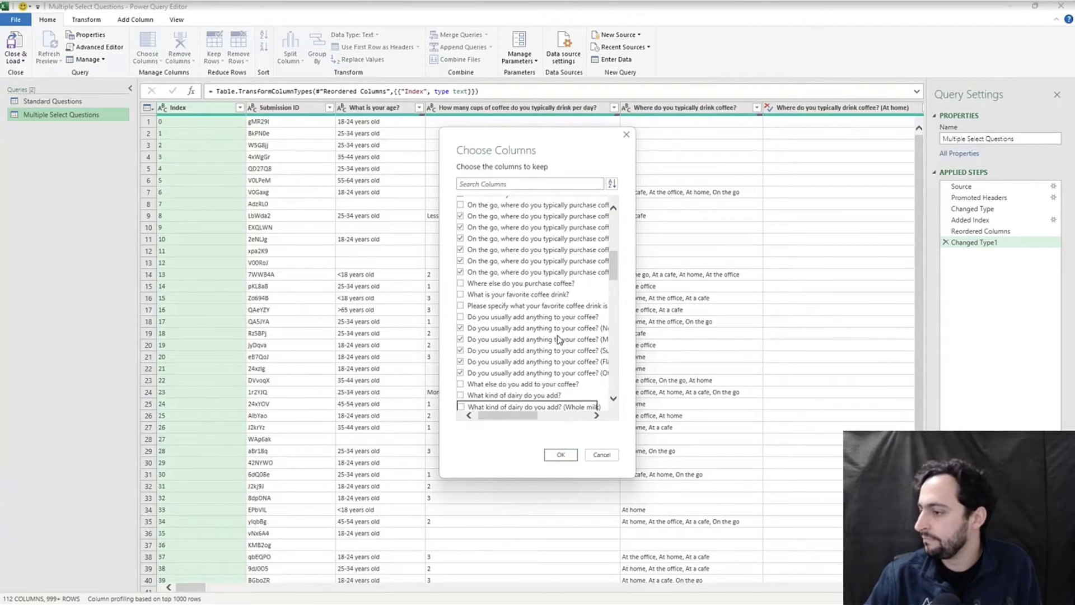
Include the "What kind of dairy do you add?" answer-option columns, from Whole milk to Other, leaving out the main question
{"action": "key", "text": "space"}
{"action": "key", "text": "Down"}
{"action": "key", "text": "space"}
{"action": "key", "text": "Down"}
{"action": "key", "text": "space"}
{"action": "key", "text": "Down"}
{"action": "key", "text": "space"}
{"action": "key", "text": "Down"}
{"action": "key", "text": "space"}
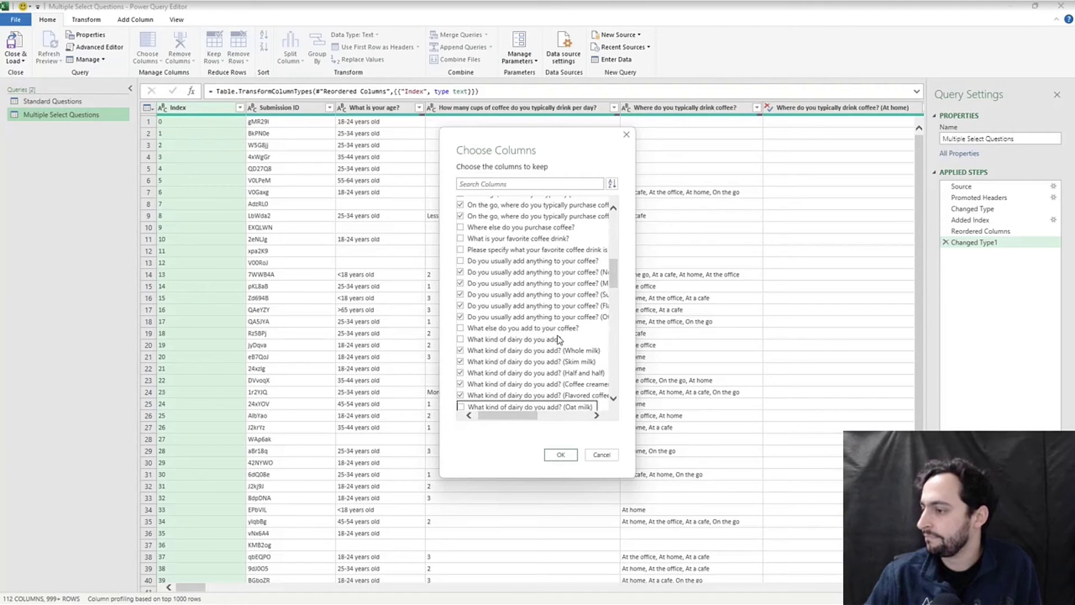
{"action": "key", "text": "Down"}
{"action": "key", "text": "space"}
{"action": "key", "text": "Down"}
{"action": "key", "text": "Down"}
{"action": "key", "text": "Down"}
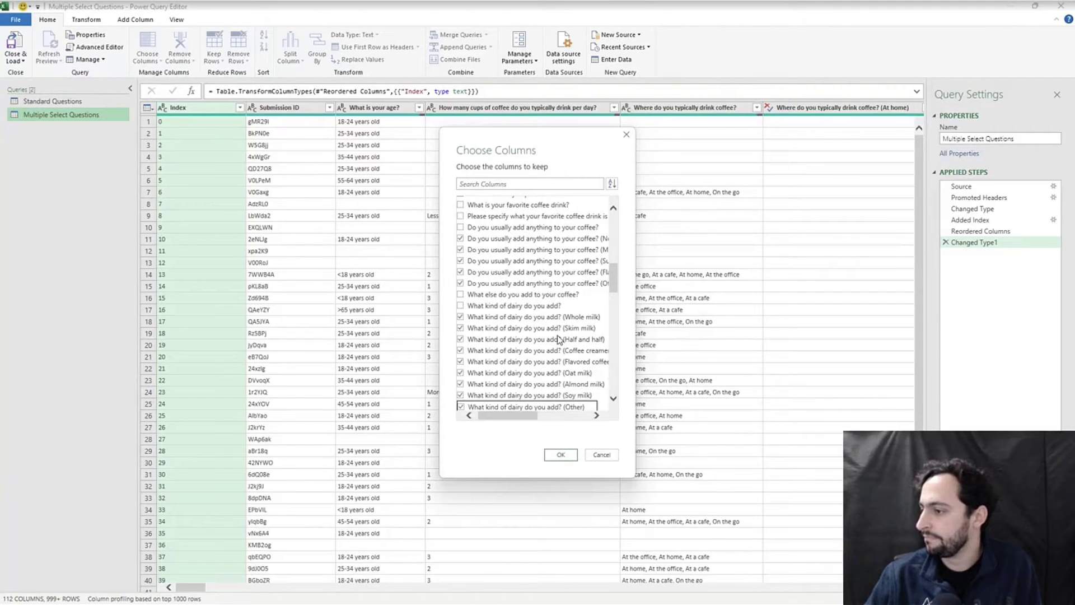
Include the "What kind of sugar or sweetener do you add?" answer-option columns, leaving out the main question
{"action": "key", "text": "Down"}
{"action": "key", "text": "space"}
{"action": "key", "text": "Down"}
{"action": "key", "text": "space"}
{"action": "key", "text": "Down"}
{"action": "key", "text": "space"}
{"action": "key", "text": "Down"}
{"action": "key", "text": "space"}
{"action": "key", "text": "Down"}
{"action": "key", "text": "space"}
{"action": "key", "text": "Down"}
{"action": "key", "text": "Down"}
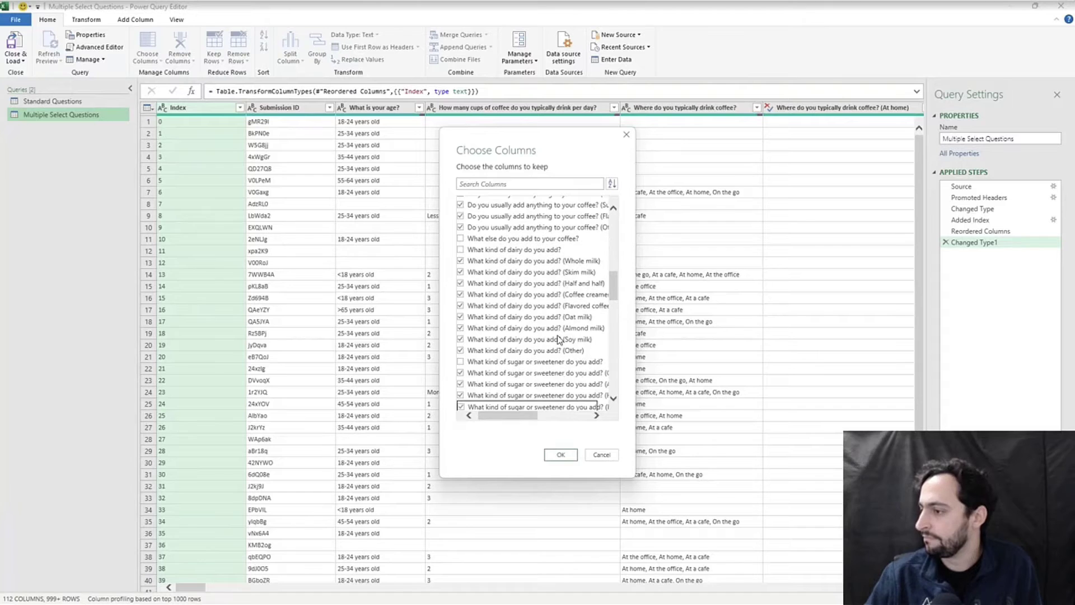
{"action": "key", "text": "Down"}
{"action": "key", "text": "Down"}
{"action": "key", "text": "Down"}
{"action": "key", "text": "Down"}
{"action": "key", "text": "Down"}
{"action": "key", "text": "Down"}
{"action": "key", "text": "Down"}
{"action": "key", "text": "Down"}
{"action": "key", "text": "Down"}
{"action": "key", "text": "Down"}
{"action": "key", "text": "Down"}
{"action": "key", "text": "Down"}
{"action": "key", "text": "Down"}
{"action": "key", "text": "Down"}
{"action": "key", "text": "Down"}
{"action": "key", "text": "Down"}
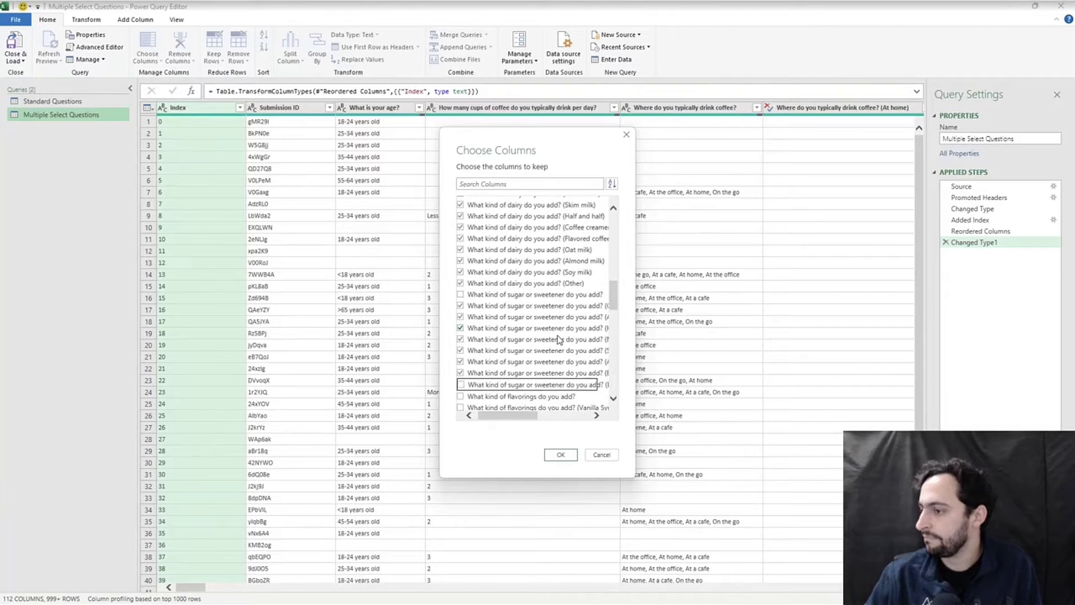
Include the "What kind of flavorings do you add?" answer-option columns, from Vanilla Syrup to Other, leaving out the main question
{"action": "key", "text": "Up"}
{"action": "key", "text": "Up"}
{"action": "key", "text": "Up"}
{"action": "key", "text": "Up"}
{"action": "key", "text": "Up"}
{"action": "key", "text": "Up"}
{"action": "key", "text": "Up"}
{"action": "key", "text": "Up"}
{"action": "key", "text": "Up"}
{"action": "key", "text": "Up"}
{"action": "key", "text": "Up"}
{"action": "key", "text": "Up"}
{"action": "key", "text": "Up"}
{"action": "key", "text": "Up"}
{"action": "key", "text": "Up"}
{"action": "key", "text": "space"}
{"action": "key", "text": "Down"}
{"action": "key", "text": "space"}
{"action": "key", "text": "Down"}
{"action": "key", "text": "space"}
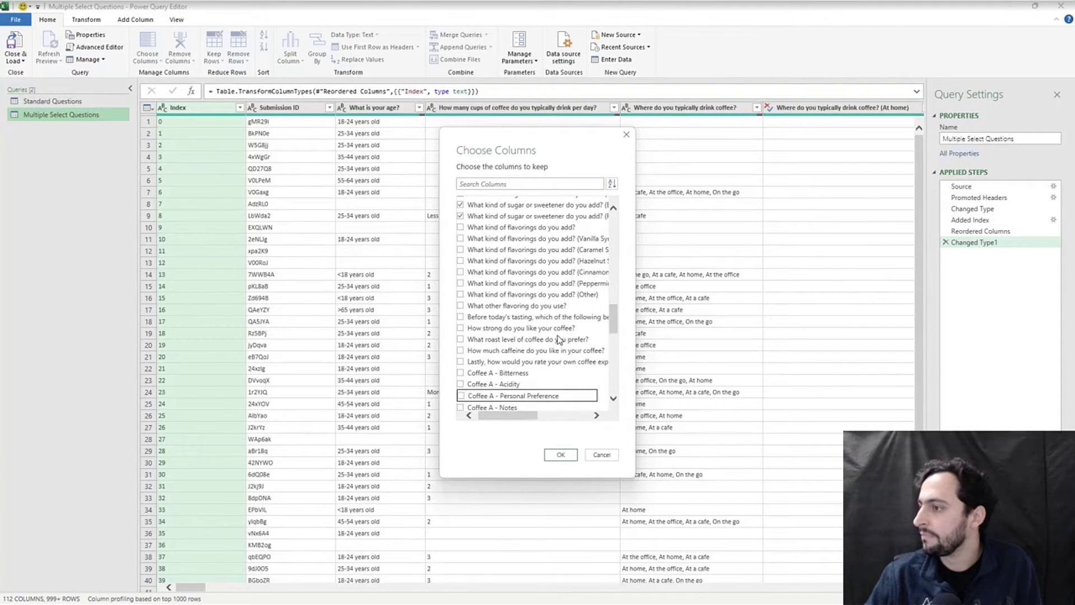
{"action": "key", "text": "Down"}
{"action": "key", "text": "space"}
{"action": "key", "text": "Down"}
{"action": "key", "text": "space"}
{"action": "key", "text": "Down"}
{"action": "key", "text": "space"}
{"action": "key", "text": "Down"}
{"action": "key", "text": "Down"}
{"action": "key", "text": "Down"}
{"action": "key", "text": "Down"}
{"action": "key", "text": "Down"}
{"action": "key", "text": "Down"}
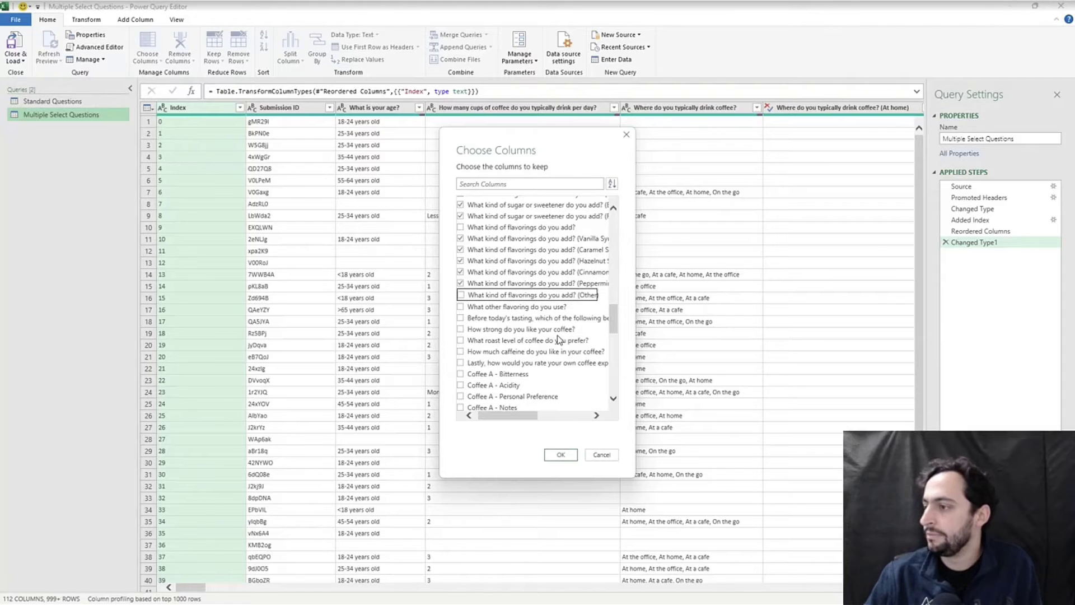
Include the "Why do you drink coffee?" answer-option columns, from "It tastes good" to Other, leaving out the main question
{"action": "key", "text": "Down"}
{"action": "key", "text": "Down"}
{"action": "key", "text": "Down"}
{"action": "key", "text": "Down"}
{"action": "key", "text": "Down"}
{"action": "key", "text": "Down"}
{"action": "key", "text": "Down"}
{"action": "key", "text": "Down"}
{"action": "key", "text": "Down"}
{"action": "key", "text": "Down"}
{"action": "key", "text": "Down"}
{"action": "key", "text": "Down"}
{"action": "key", "text": "Down"}
{"action": "key", "text": "Down"}
{"action": "key", "text": "Down"}
{"action": "key", "text": "Down"}
{"action": "key", "text": "Down"}
{"action": "key", "text": "Down"}
{"action": "key", "text": "Down"}
{"action": "key", "text": "Down"}
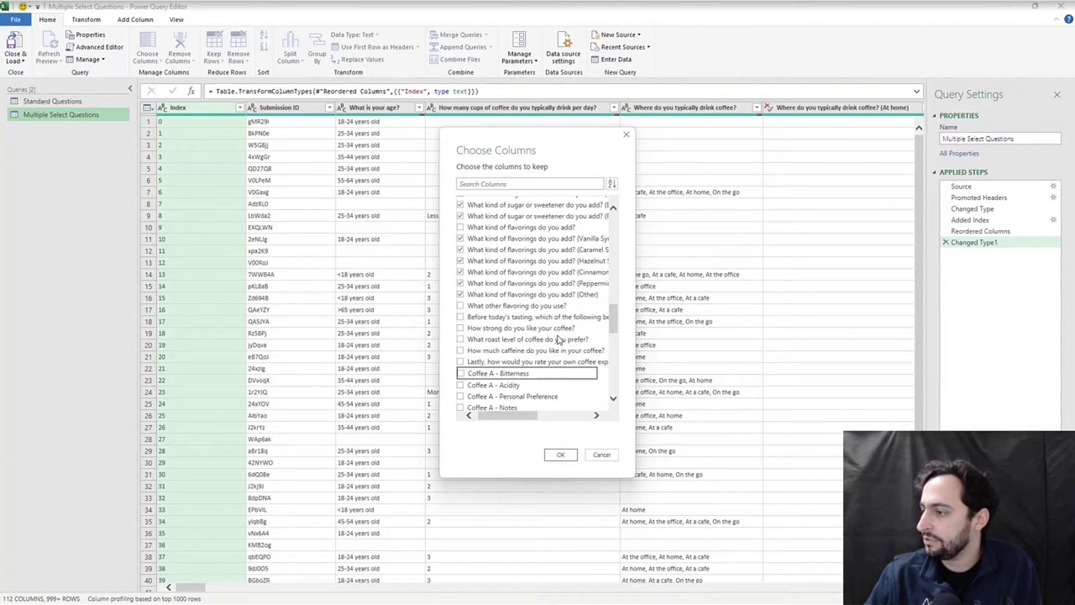
{"action": "key", "text": "Down"}
{"action": "key", "text": "Down"}
{"action": "key", "text": "Down"}
{"action": "key", "text": "Up"}
{"action": "key", "text": "Up"}
{"action": "key", "text": "Up"}
{"action": "key", "text": "Up"}
{"action": "key", "text": "space"}
{"action": "key", "text": "Down"}
{"action": "key", "text": "space"}
{"action": "key", "text": "Down"}
{"action": "key", "text": "space"}
{"action": "key", "text": "Down"}
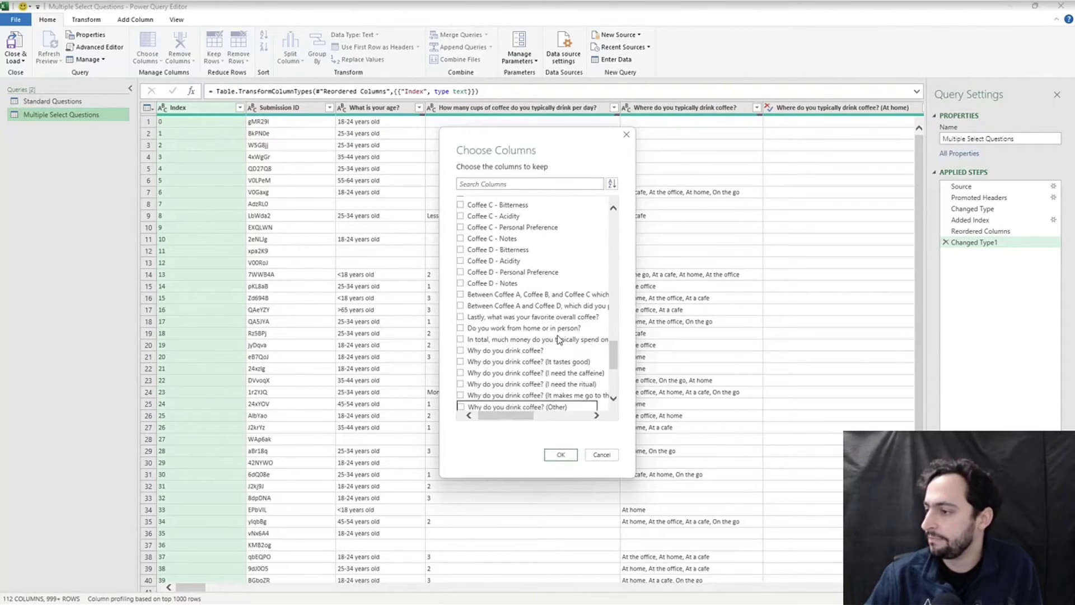
{"action": "key", "text": "space"}
{"action": "key", "text": "Down"}
{"action": "key", "text": "space"}
{"action": "key", "text": "Down"}
{"action": "key", "text": "Down"}
{"action": "key", "text": "Down"}
{"action": "key", "text": "Down"}
{"action": "key", "text": "Down"}
{"action": "key", "text": "Down"}
{"action": "key", "text": "Down"}
{"action": "key", "text": "Down"}
{"action": "key", "text": "Down"}
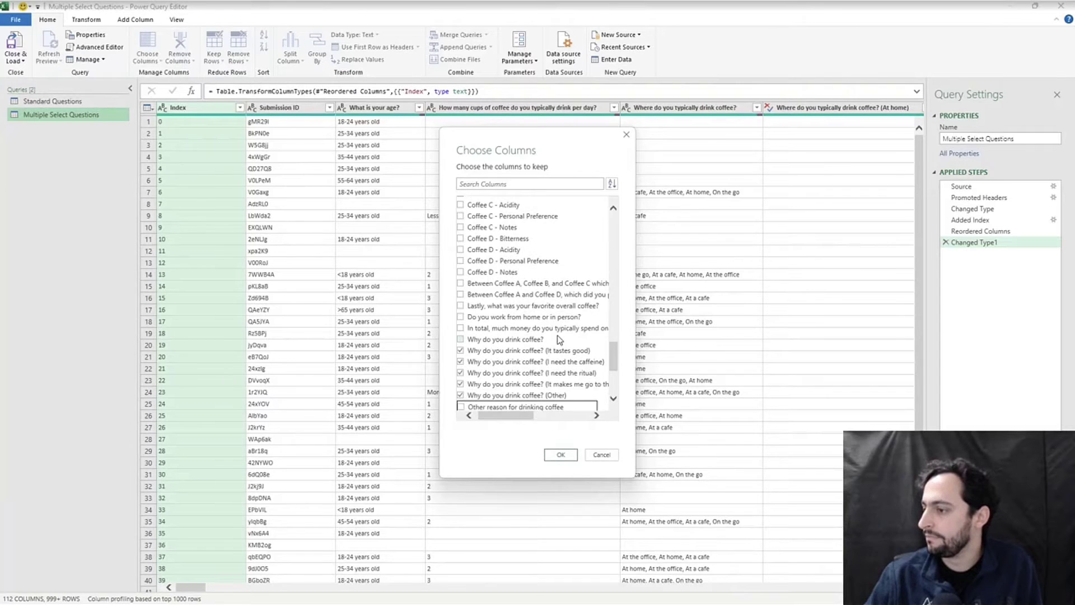
Apply the column selection to Multiple Select Questions, keeping only the chosen identifier and answer-option columns
{"action": "key", "text": "Down"}
{"action": "key", "text": "Down"}
{"action": "key", "text": "Down"}
{"action": "key", "text": "Down"}
{"action": "key", "text": "Down"}
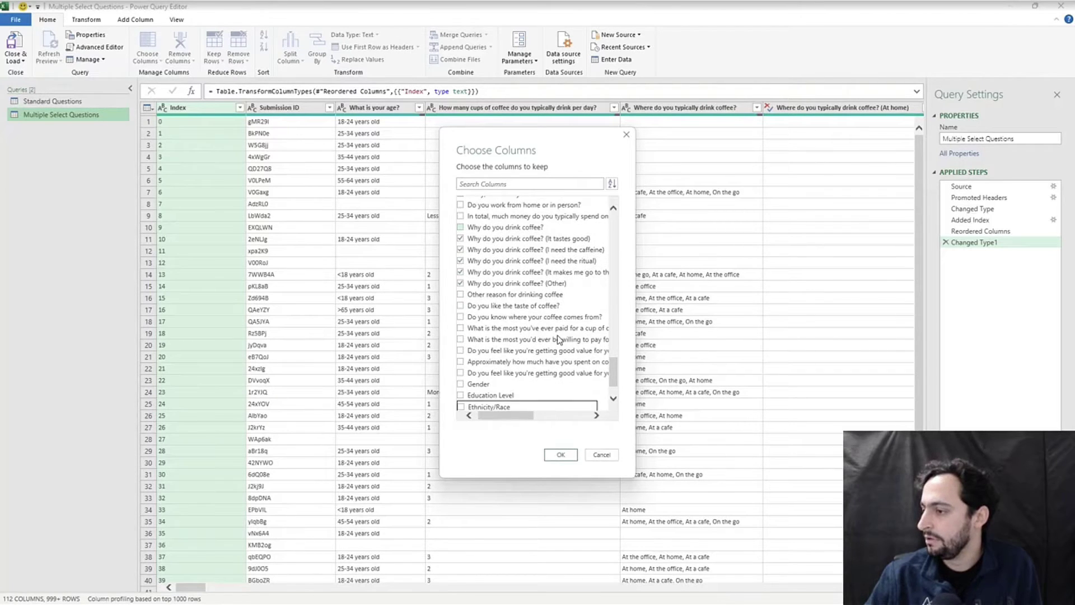
{"action": "left_click", "coordinate": [561, 456]}
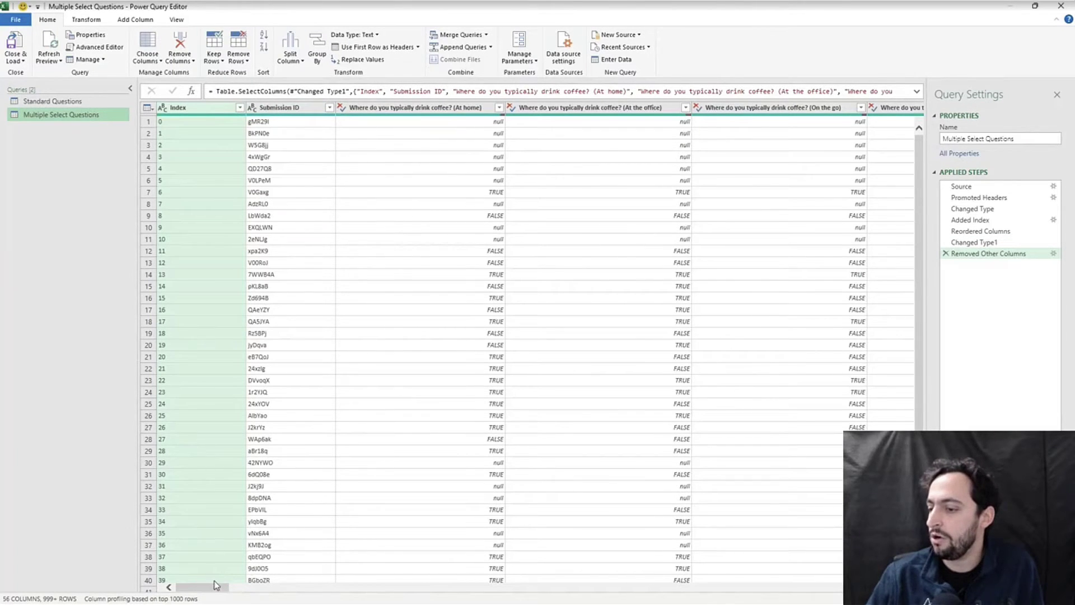
Unpivot all columns other than Index and Submission ID in the Multiple Select Questions query
{"action": "left_click_drag", "start_coordinate": [217, 585], "coordinate": [810, 587]}
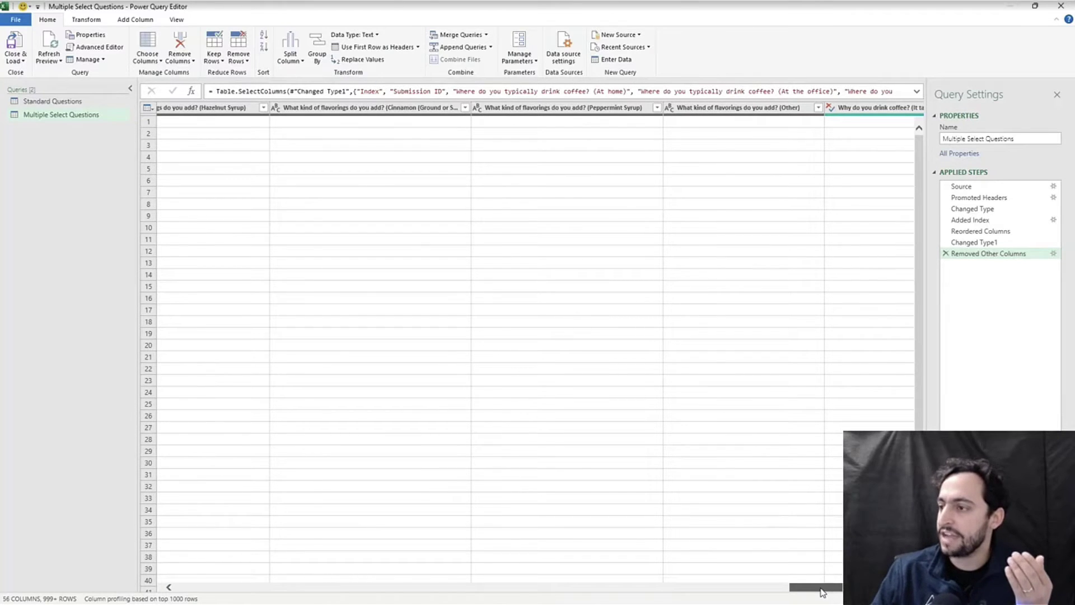
{"action": "left_click_drag", "start_coordinate": [822, 592], "coordinate": [188, 587]}
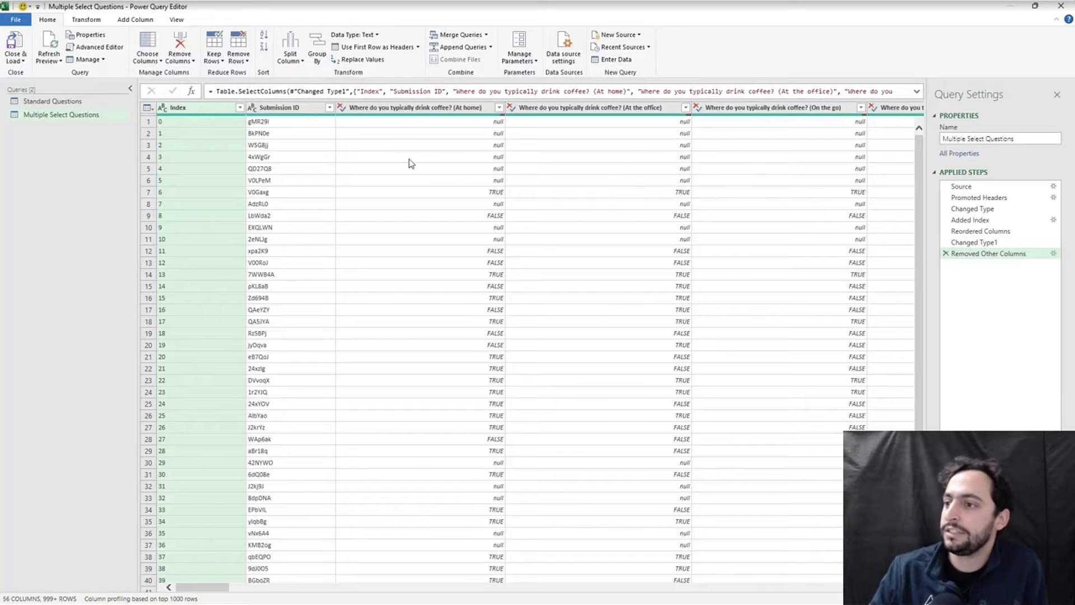
{"action": "left_click", "coordinate": [292, 108], "text": "ctrl"}
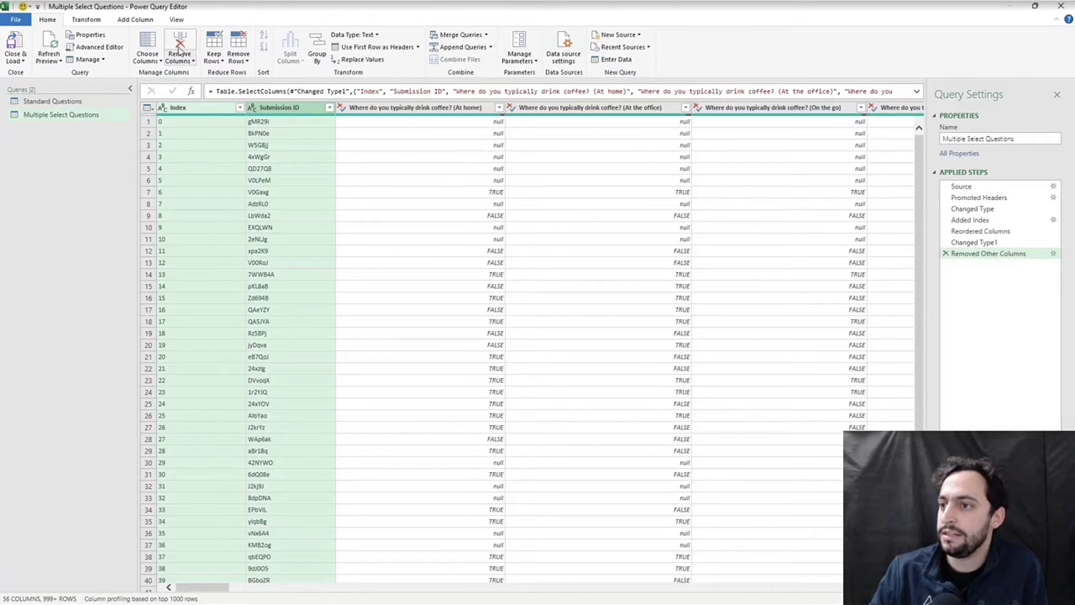
{"action": "left_click", "coordinate": [86, 20]}
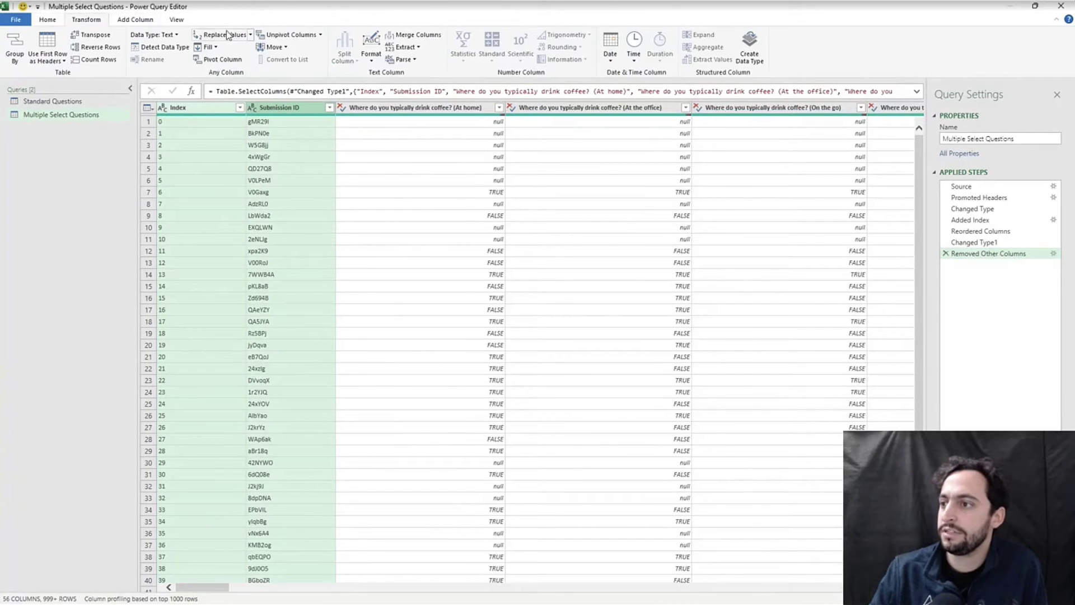
{"action": "left_click", "coordinate": [320, 34]}
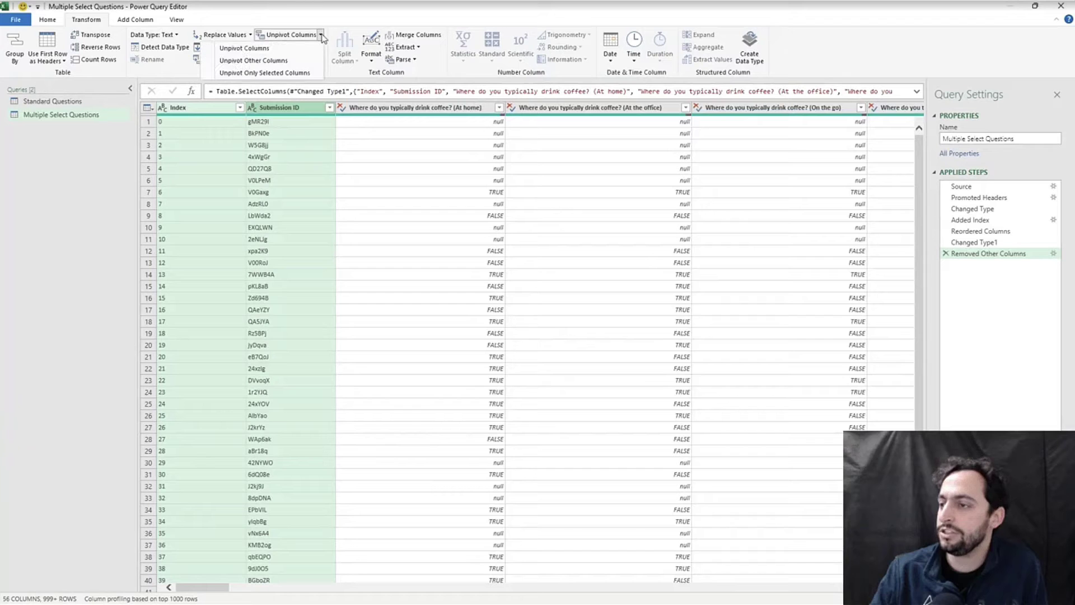
{"action": "left_click", "coordinate": [286, 60]}
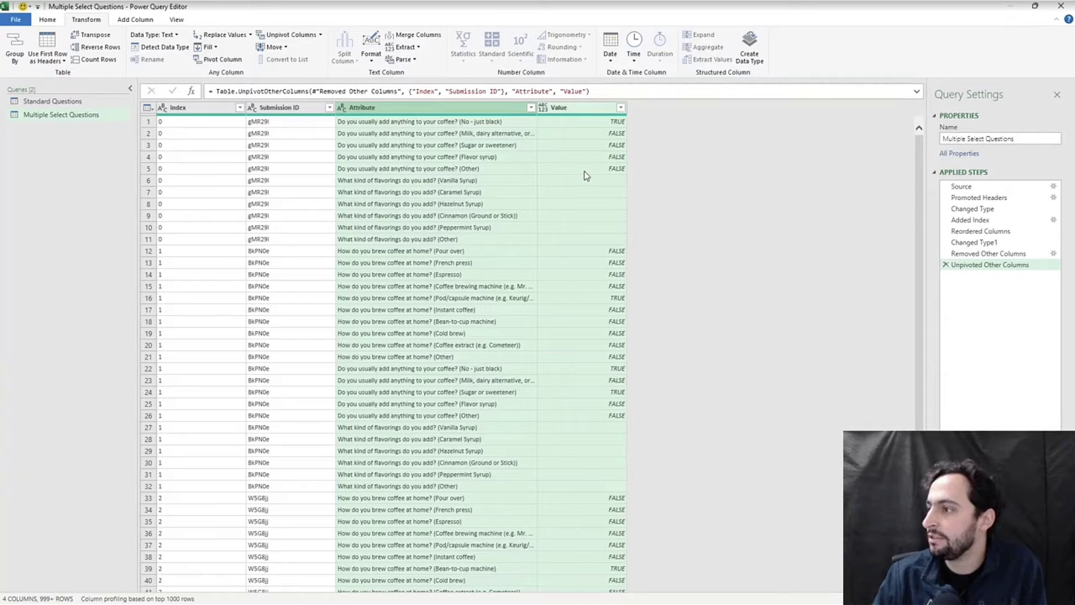
Compare the first respondent's unpivoted answer with the "Do you usually add anything to your coffee?" column in the Standard Questions query
{"action": "left_click", "coordinate": [586, 123]}
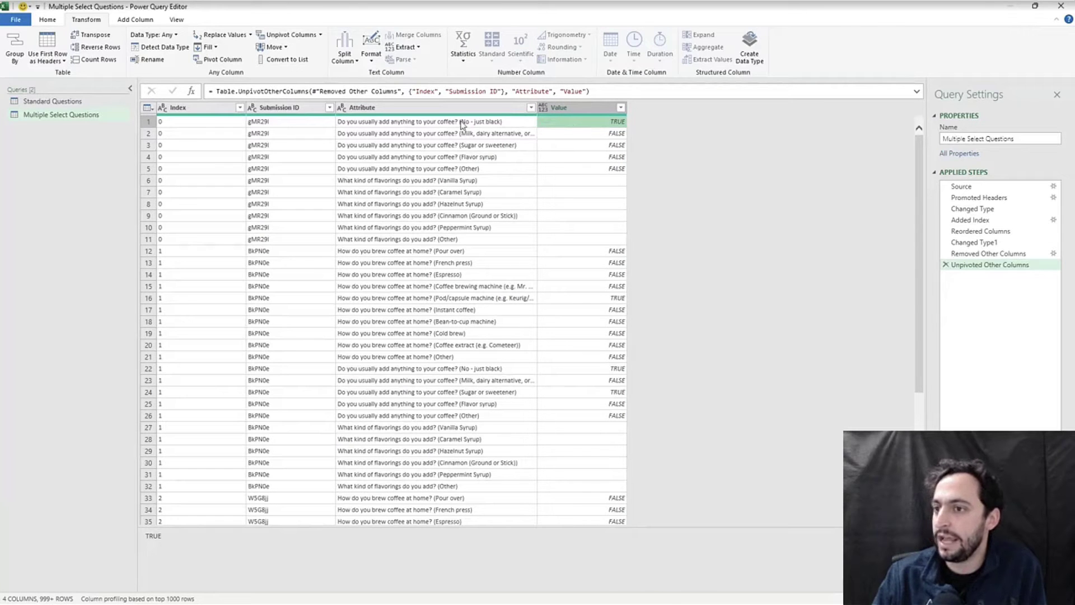
{"action": "left_click", "coordinate": [68, 103]}
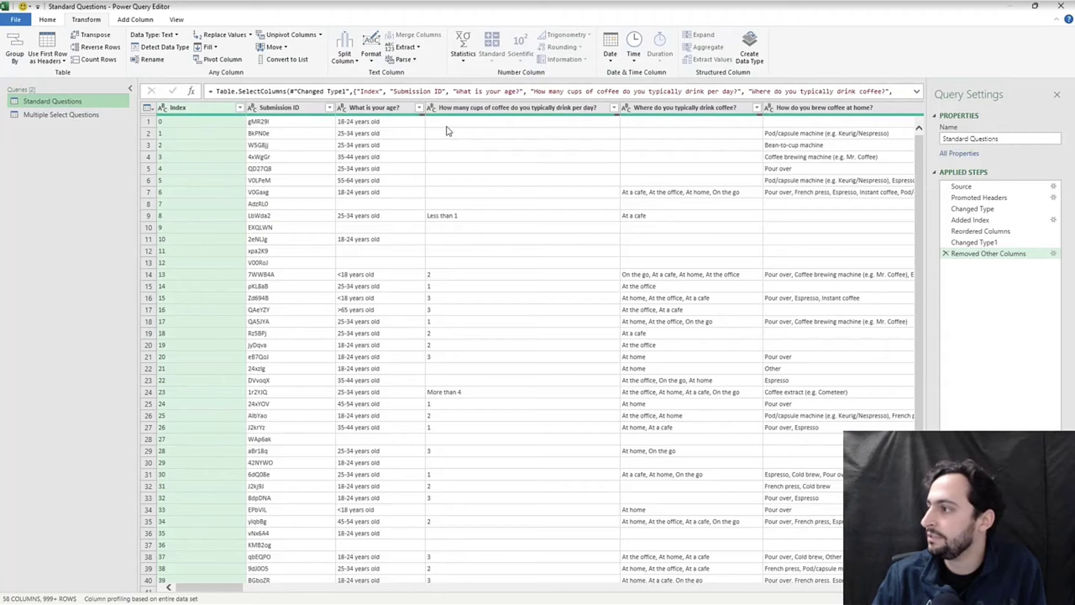
{"action": "left_click_drag", "start_coordinate": [242, 588], "coordinate": [331, 591]}
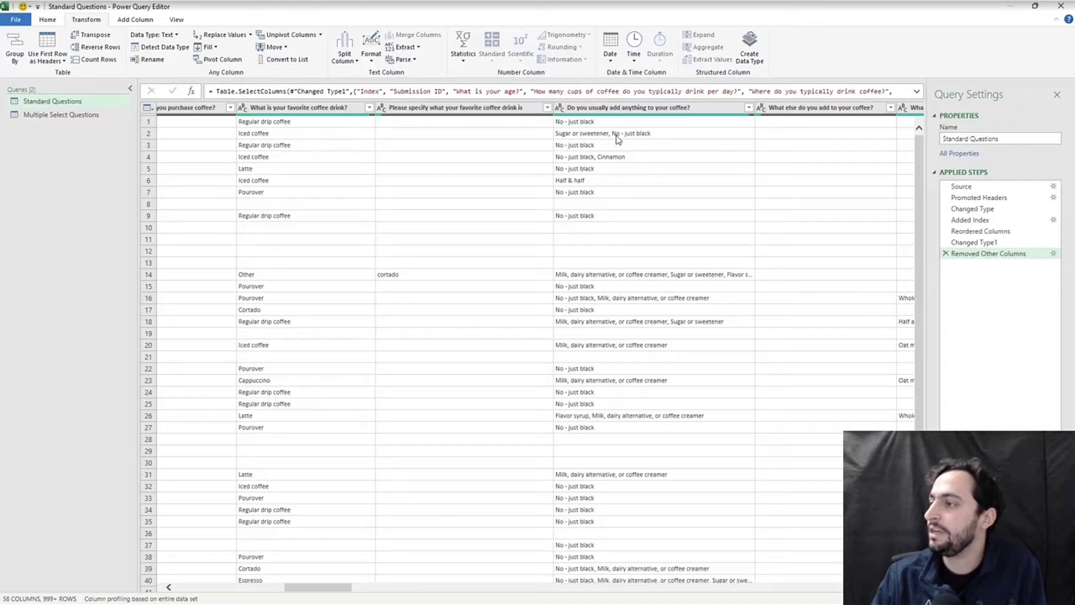
In Multiple Select Questions, filter the blanks out of the Value column and change its data type to Whole Number
{"action": "left_click", "coordinate": [91, 115]}
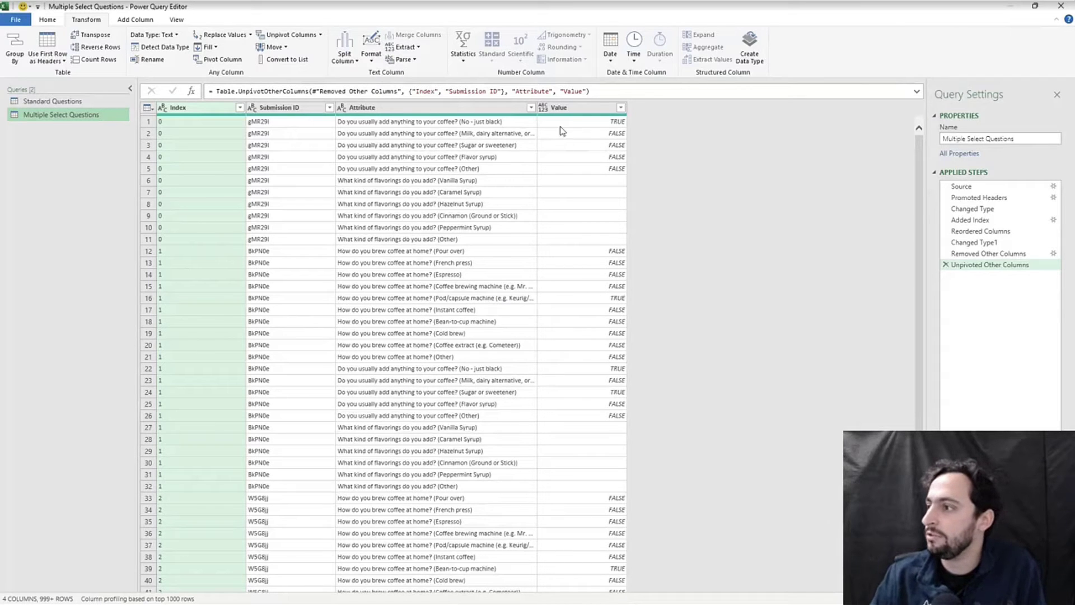
{"action": "left_click", "coordinate": [545, 109]}
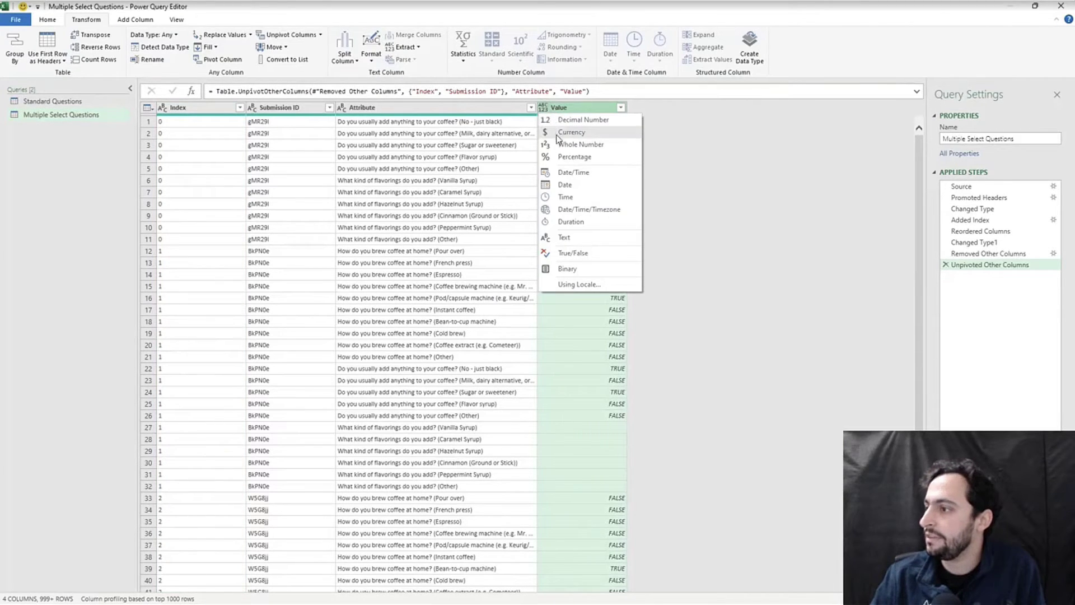
{"action": "left_click", "coordinate": [620, 108]}
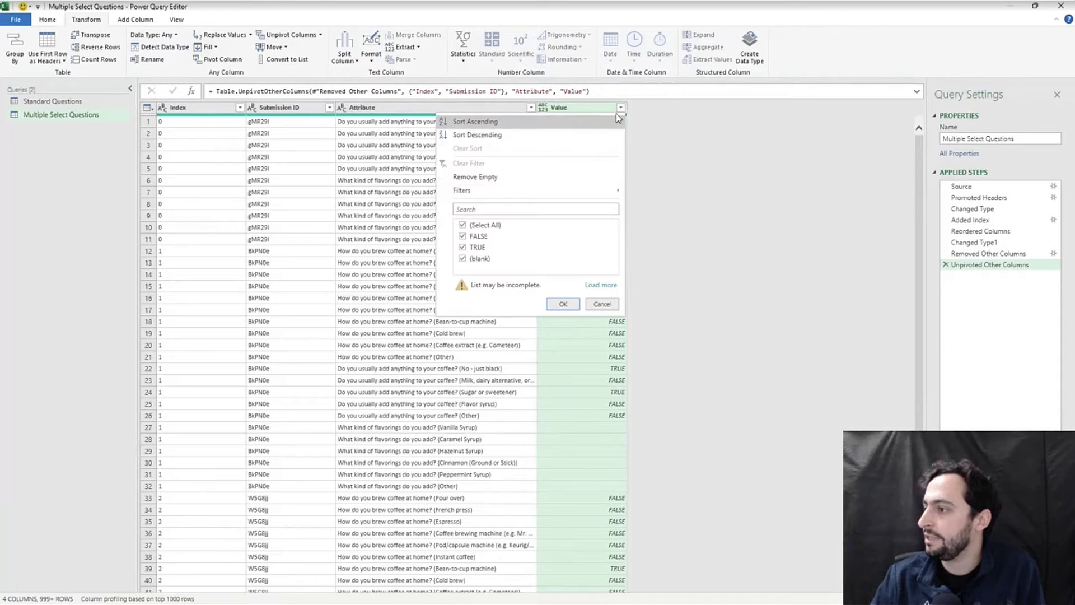
{"action": "left_click", "coordinate": [462, 260]}
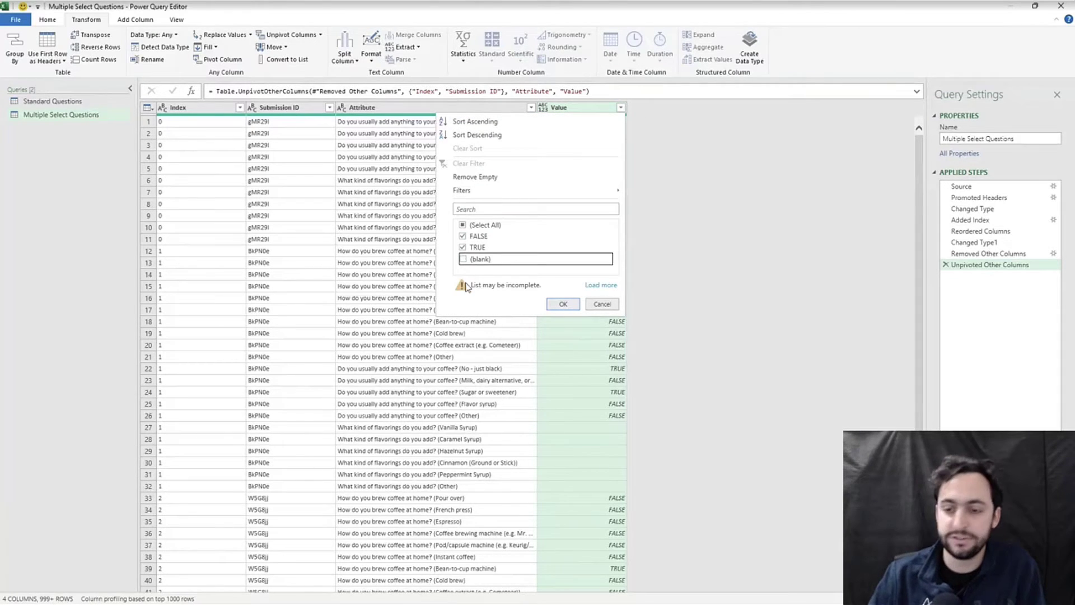
{"action": "left_click", "coordinate": [560, 302]}
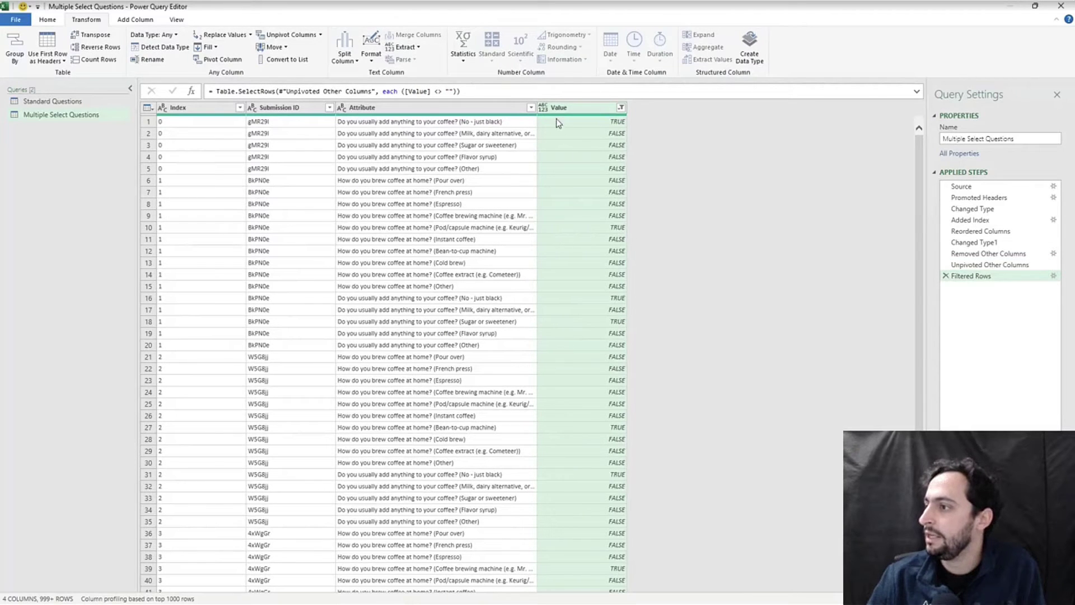
{"action": "left_click", "coordinate": [543, 107]}
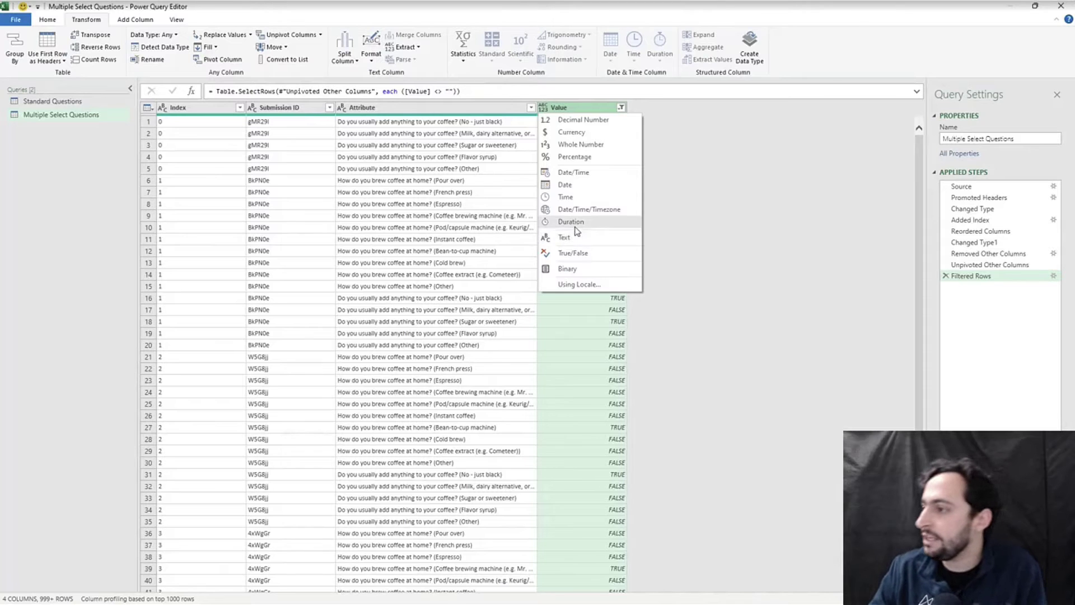
{"action": "left_click", "coordinate": [578, 147]}
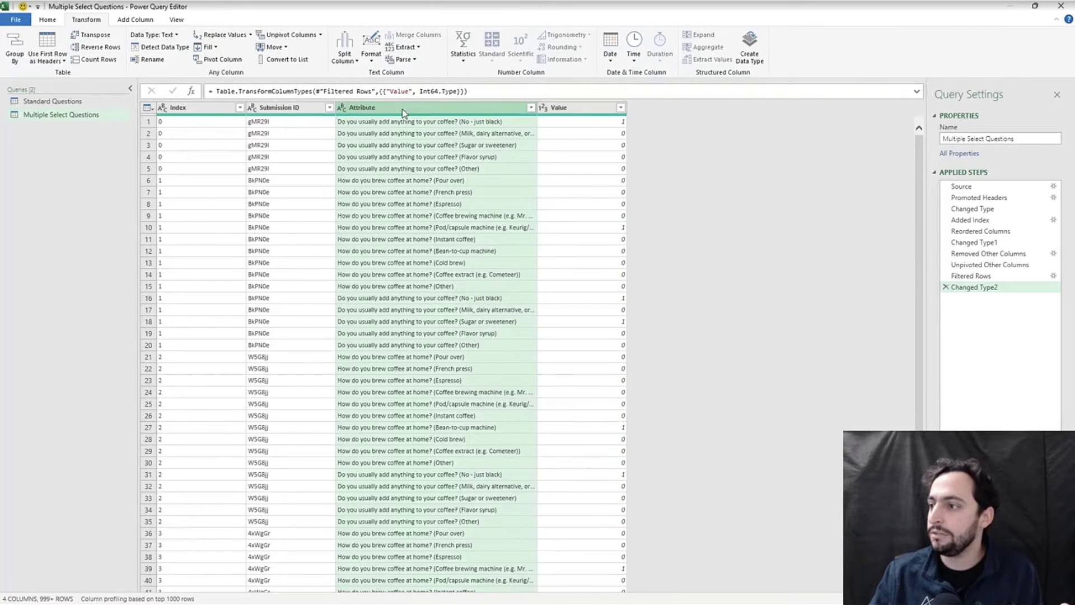
Split the Attribute column at the left-most custom delimiter "(" and check the question texts in the first resulting column
{"action": "left_click", "coordinate": [405, 111]}
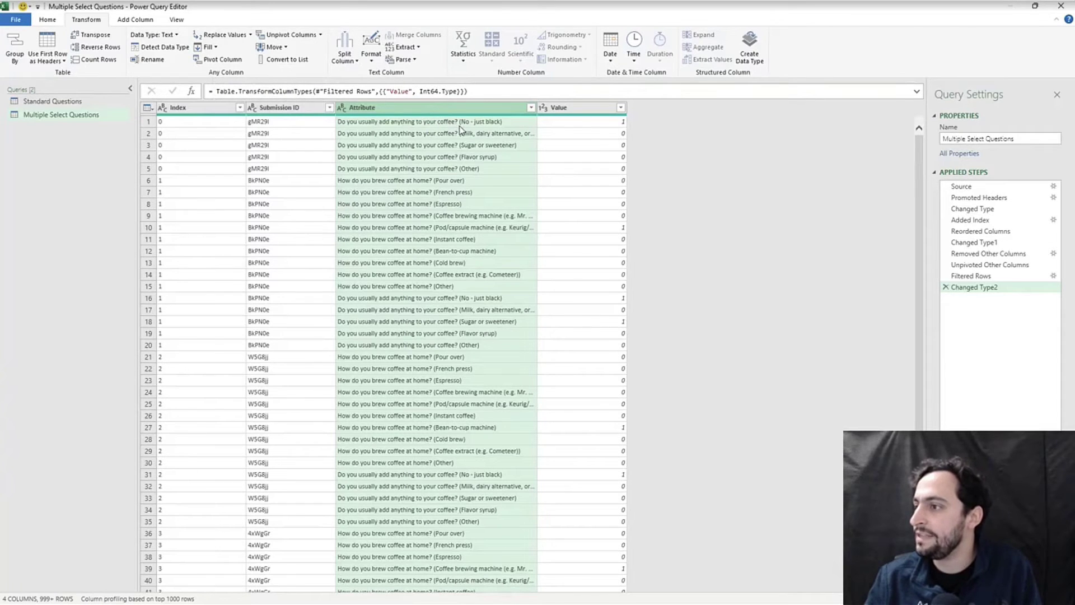
{"action": "left_click", "coordinate": [351, 62]}
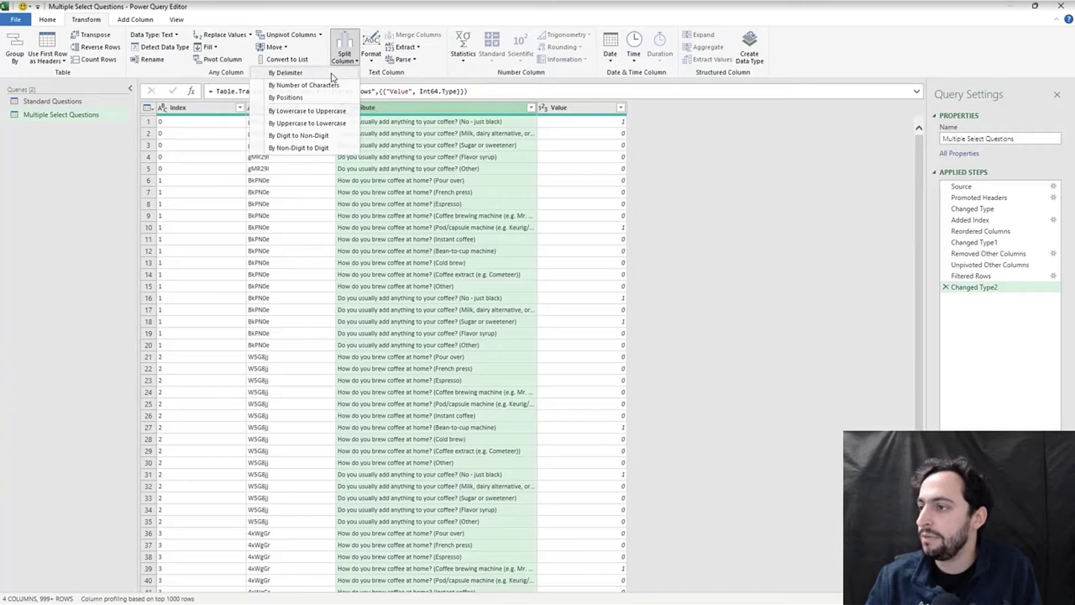
{"action": "left_click", "coordinate": [332, 74]}
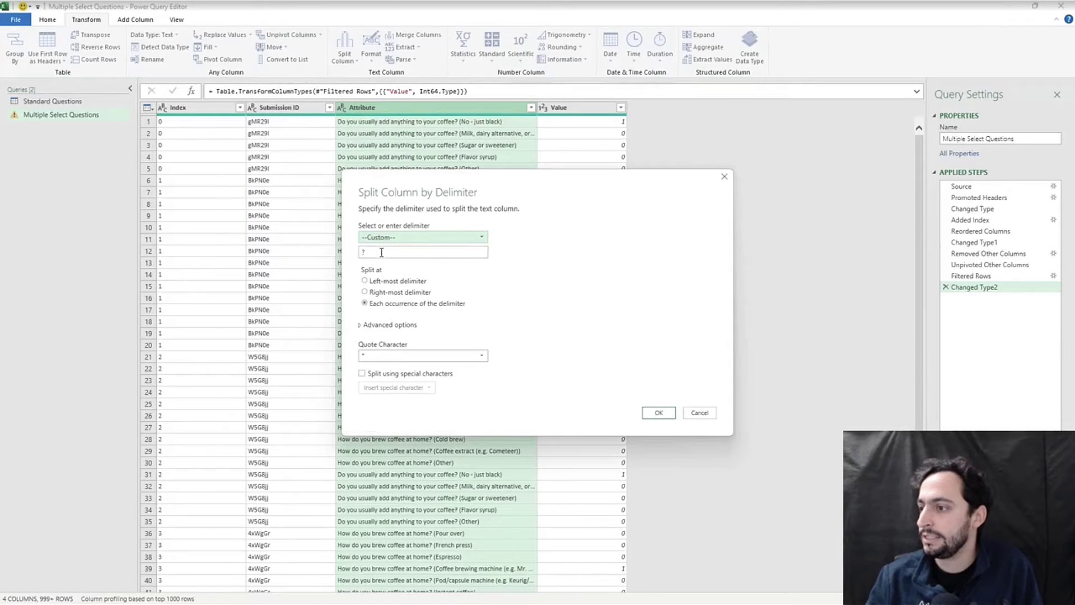
{"action": "key", "text": "BackSpace"}
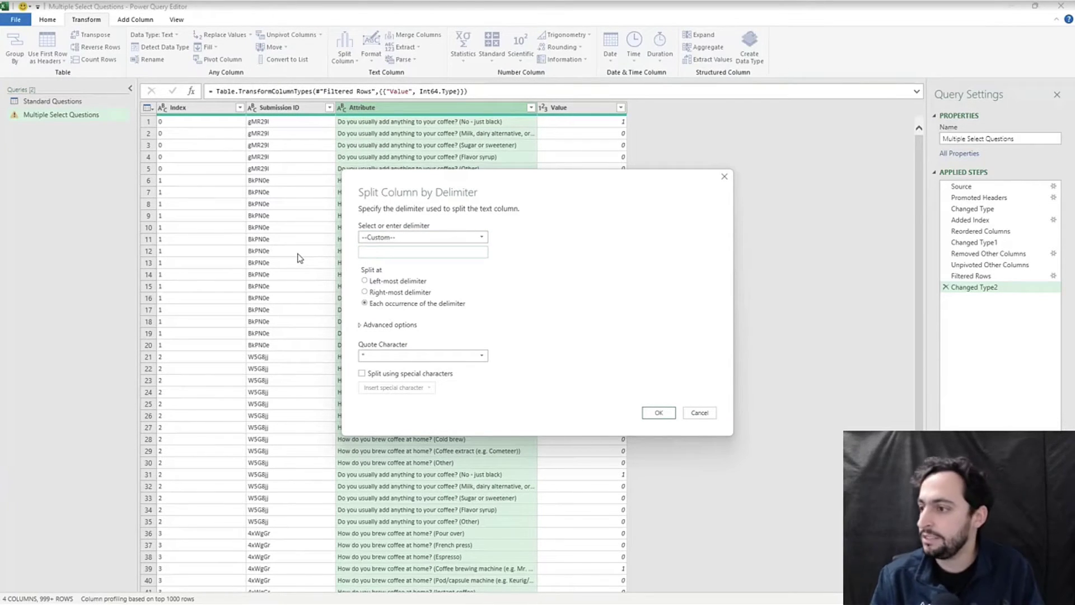
{"action": "type", "text": "("}
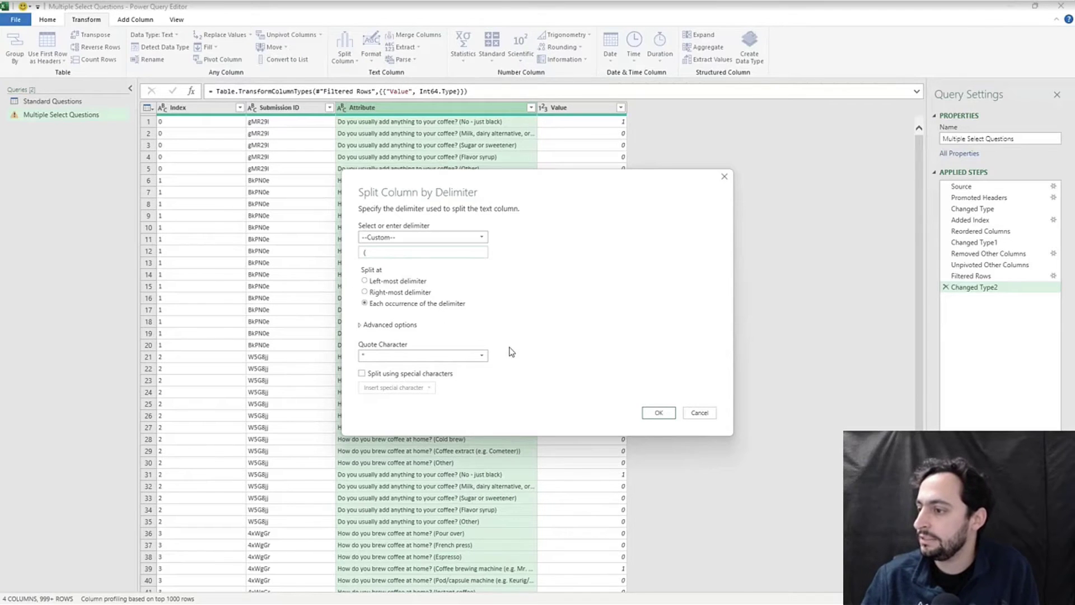
{"action": "left_click", "coordinate": [406, 283]}
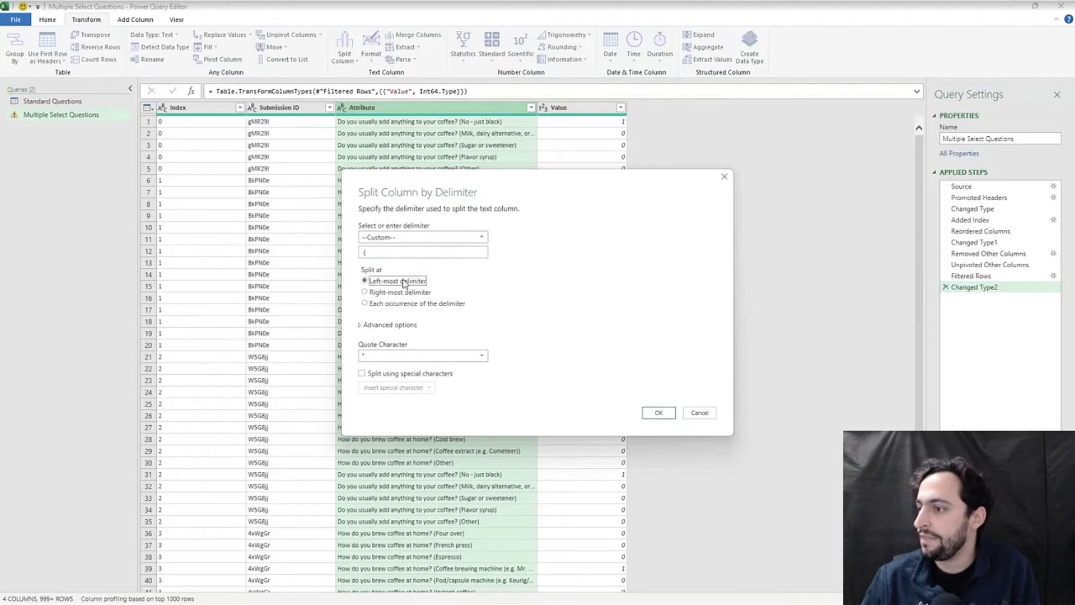
{"action": "left_click", "coordinate": [663, 413]}
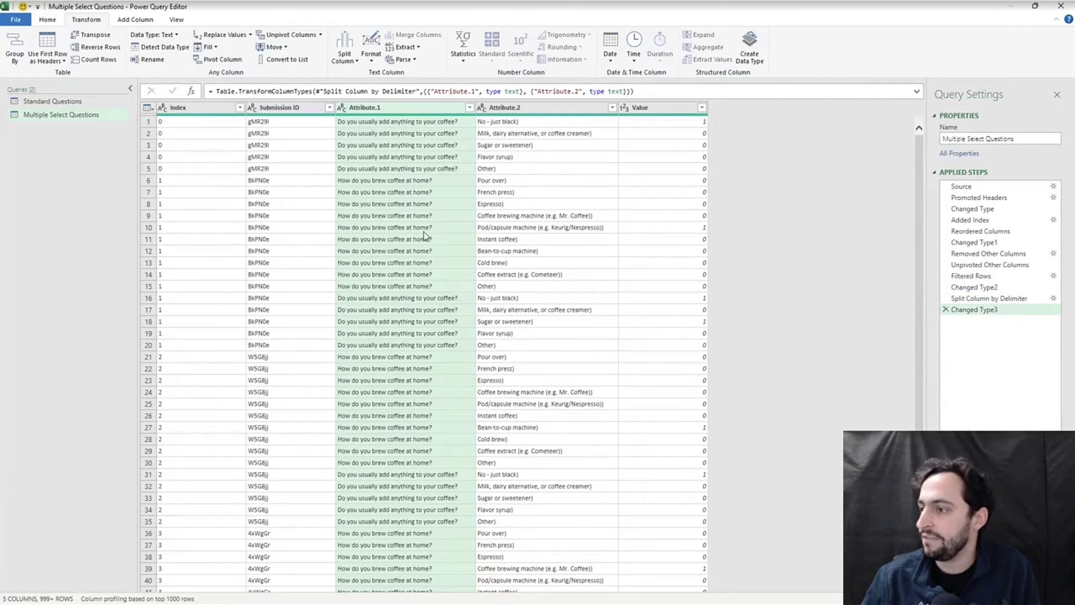
{"action": "scroll", "coordinate": [424, 235], "scroll_direction": "down", "scroll_amount": 20}
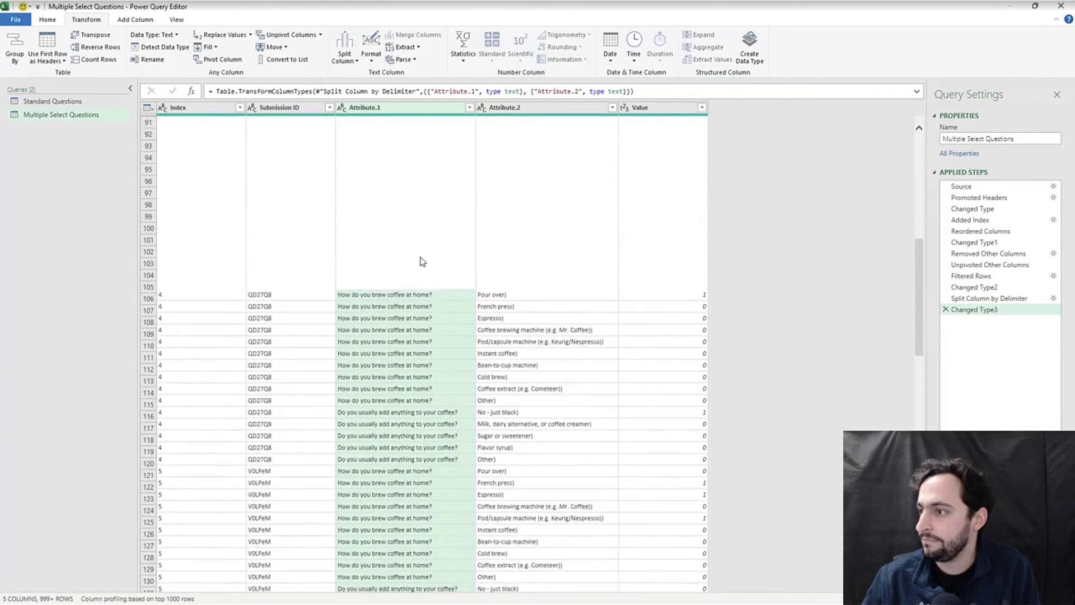
{"action": "scroll", "coordinate": [426, 247], "scroll_direction": "up", "scroll_amount": 20}
{"action": "left_click", "coordinate": [469, 107]}
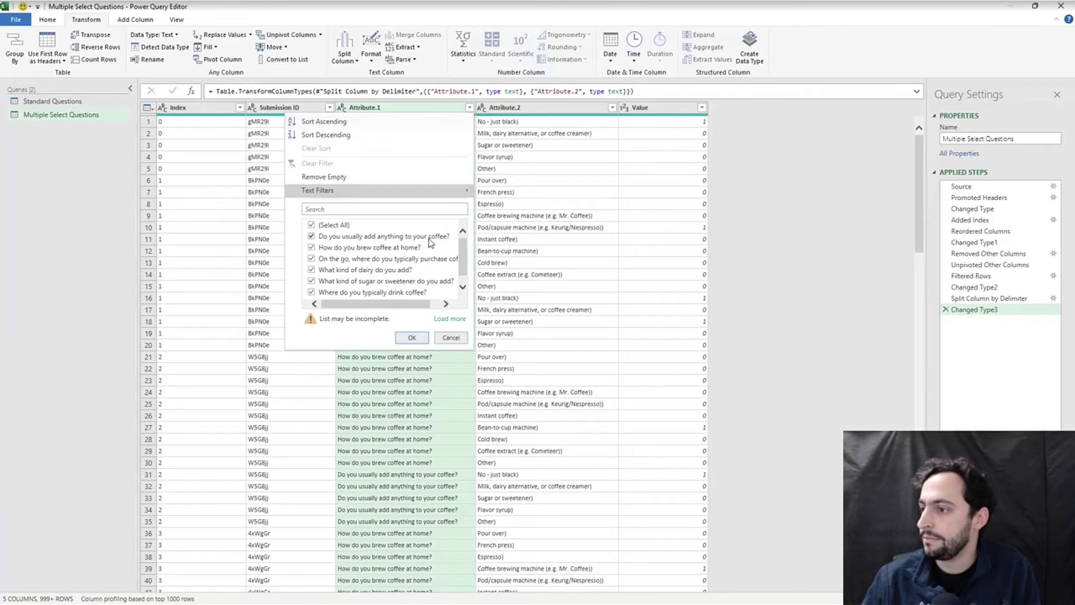
Extract the text before the delimiter ")" in the Attribute.2 column, scanning from the end of the input
{"action": "left_click", "coordinate": [504, 132]}
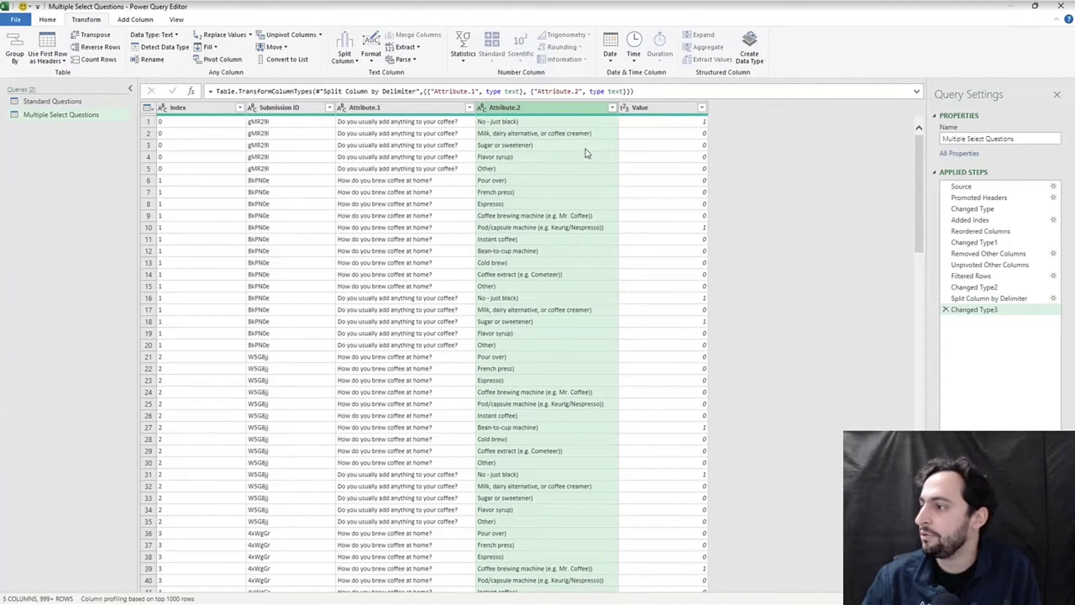
{"action": "left_click", "coordinate": [404, 47]}
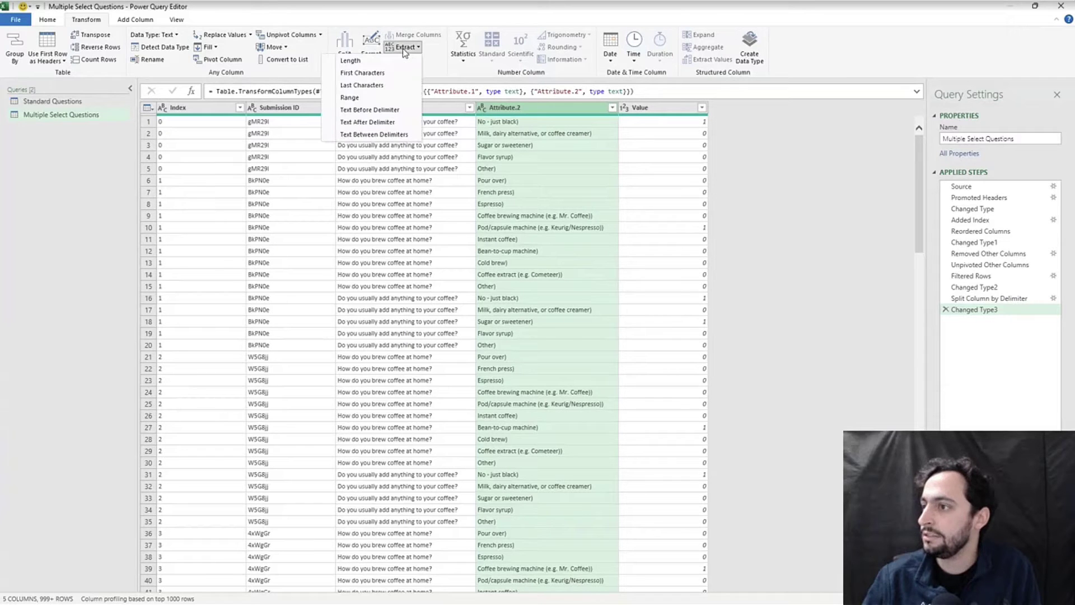
{"action": "left_click", "coordinate": [390, 111]}
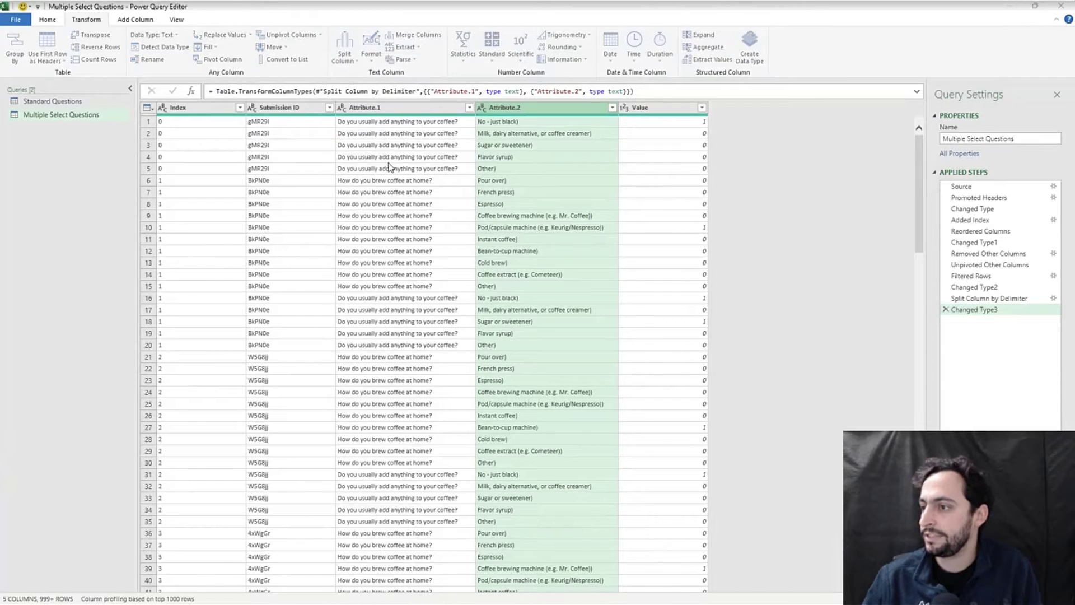
{"action": "type", "text": ")"}
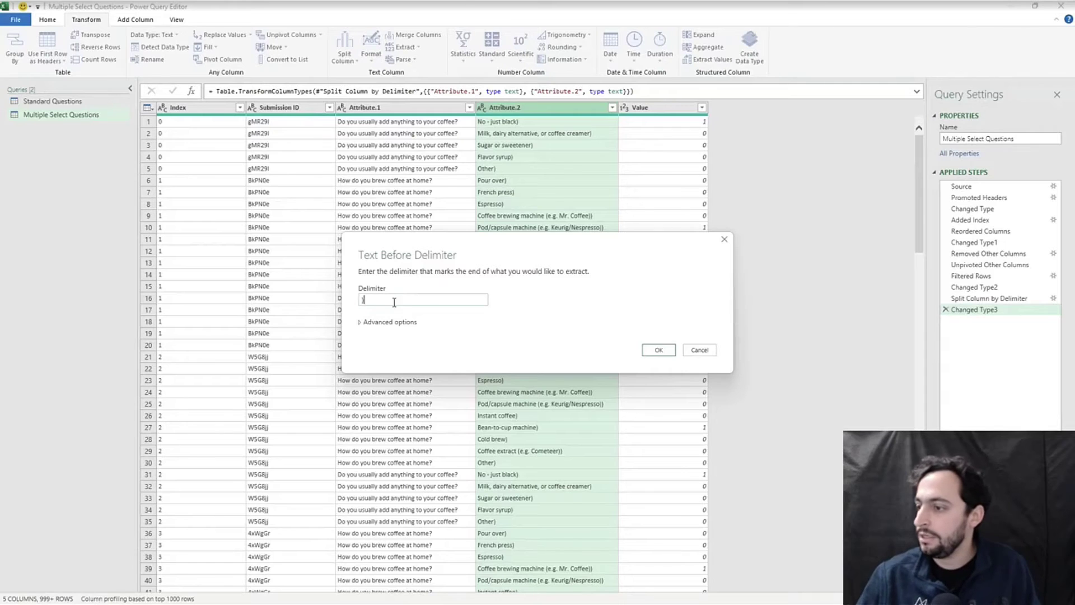
{"action": "left_click", "coordinate": [392, 322]}
{"action": "left_click", "coordinate": [395, 344]}
{"action": "left_click", "coordinate": [398, 363]}
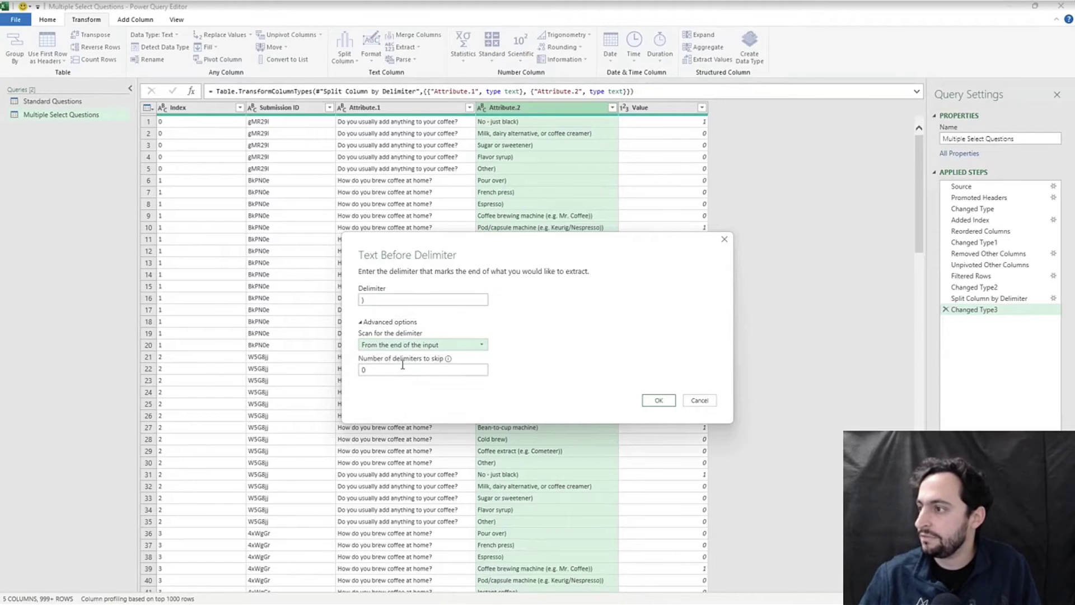
{"action": "left_click", "coordinate": [655, 402]}
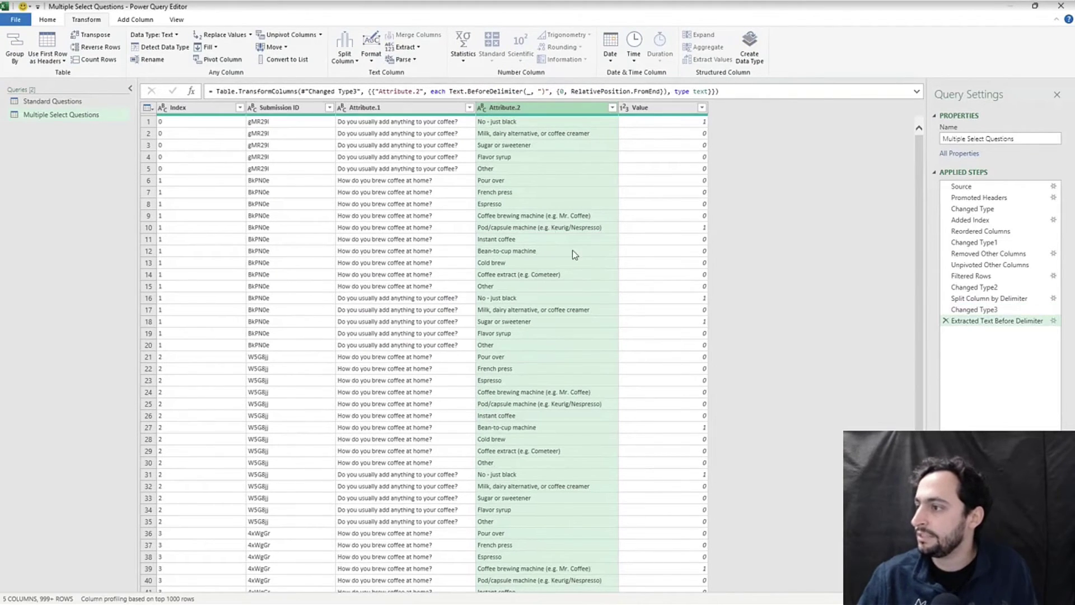
Trim the text in both the Attribute.1 and Attribute.2 columns
{"action": "left_click", "coordinate": [437, 112], "text": "ctrl"}
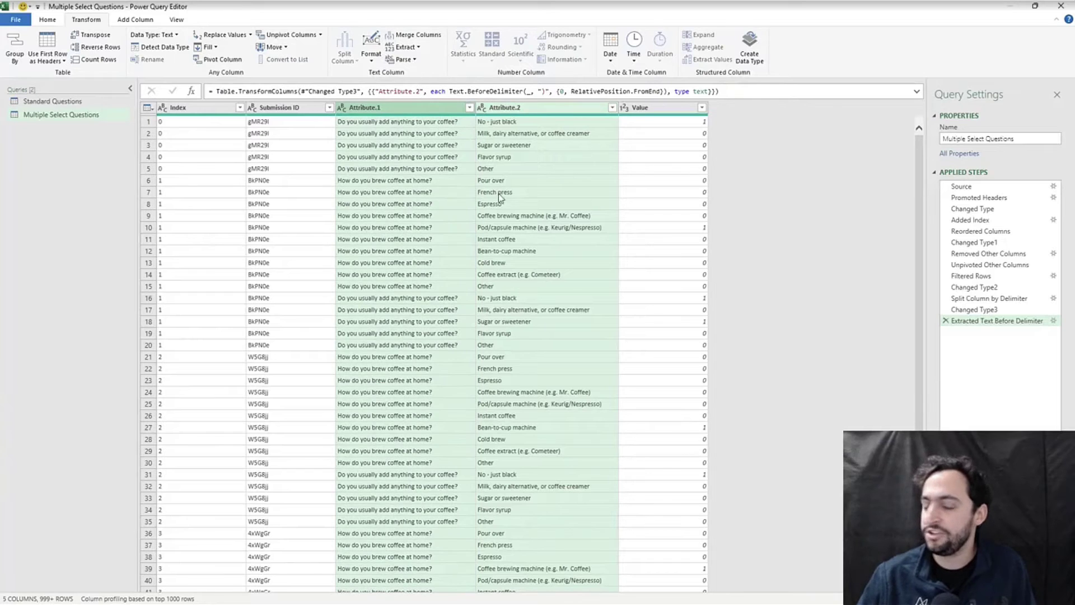
{"action": "left_click", "coordinate": [377, 52]}
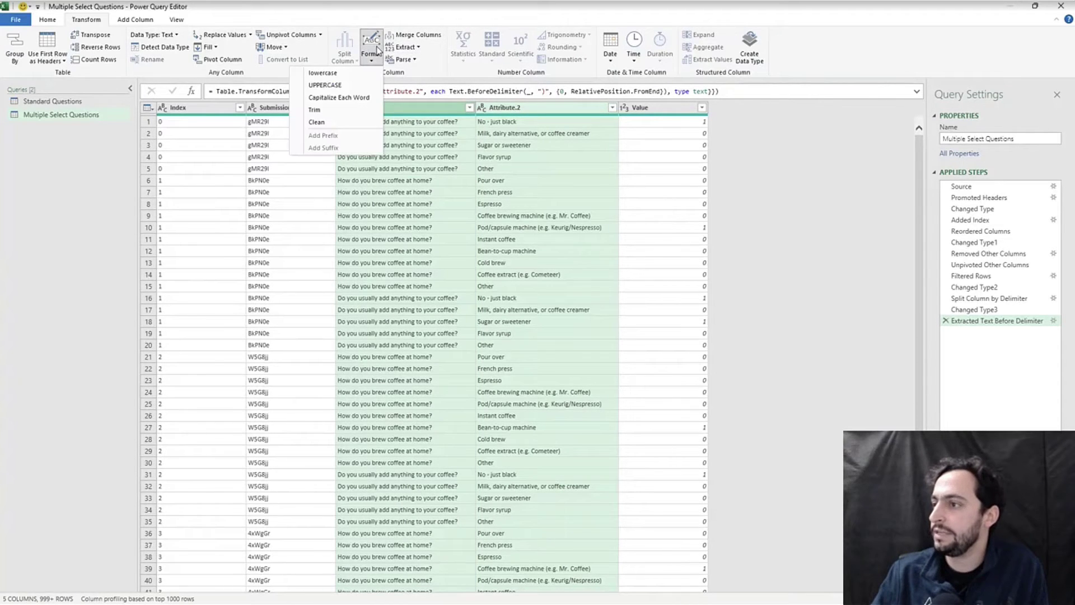
{"action": "left_click", "coordinate": [357, 110]}
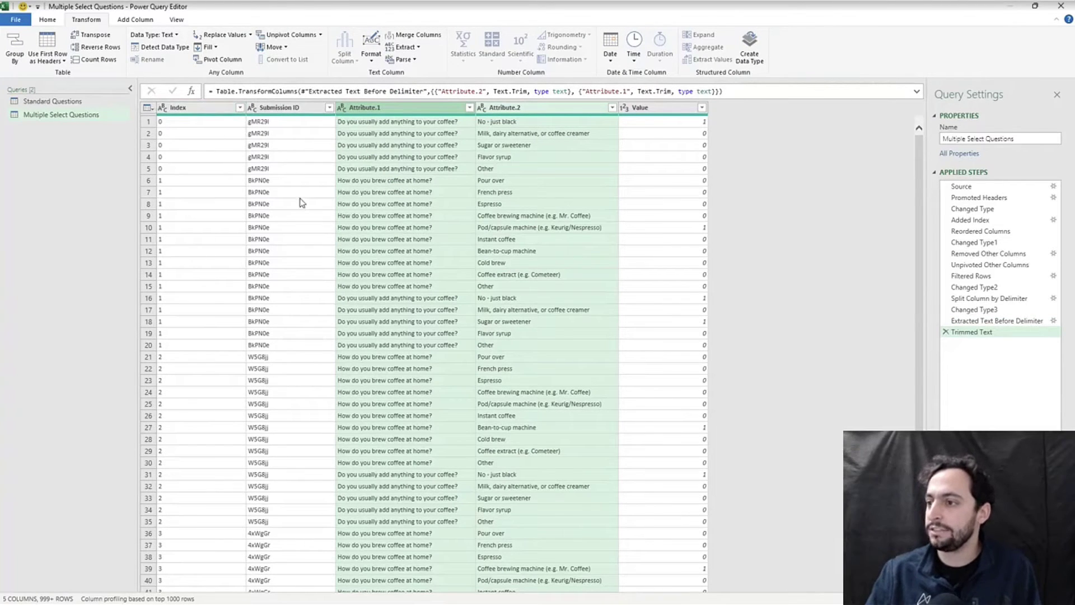
Rename the Attribute.1 column to Question
{"action": "double_click", "coordinate": [373, 110]}
{"action": "type", "text": "Que"}
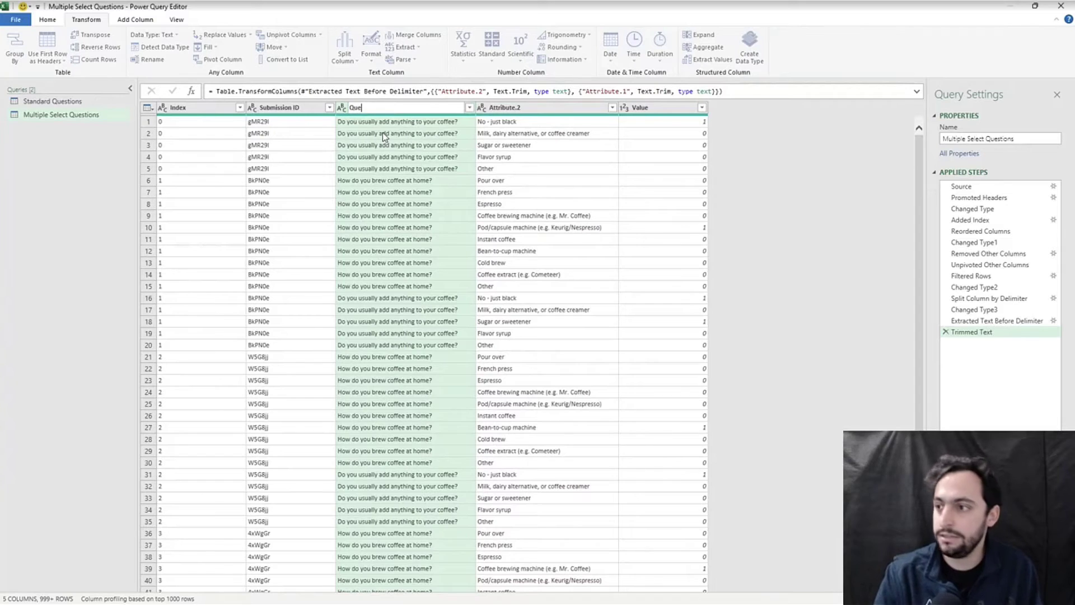
{"action": "type", "text": "stion"}
{"action": "key", "text": "Return"}
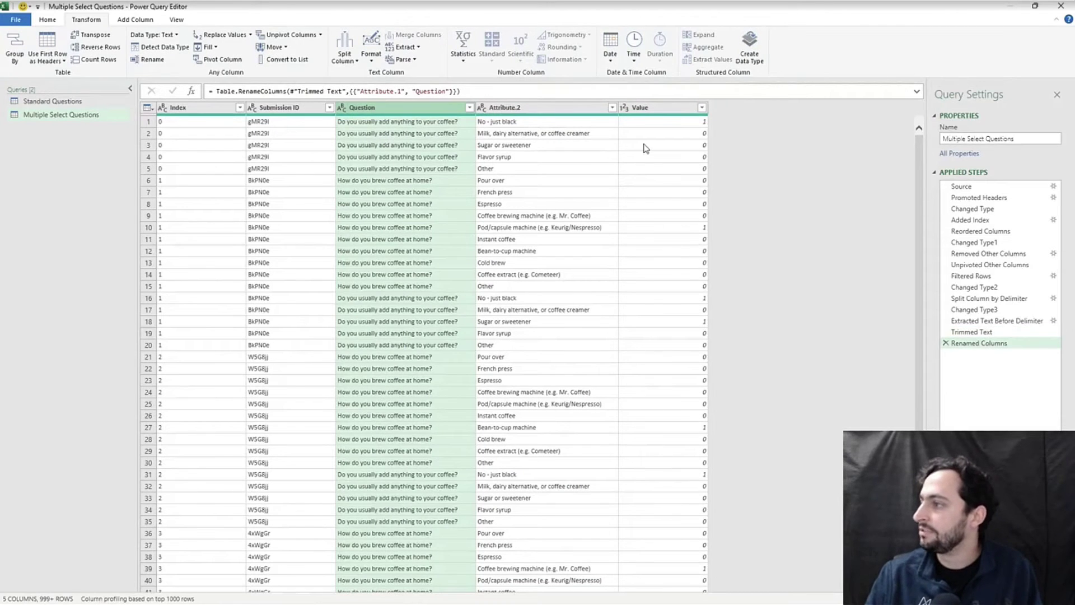
Rename the Attribute.2 column to Answer Choice and the Value column to Answer
{"action": "double_click", "coordinate": [522, 107]}
{"action": "type", "text": "Ans"}
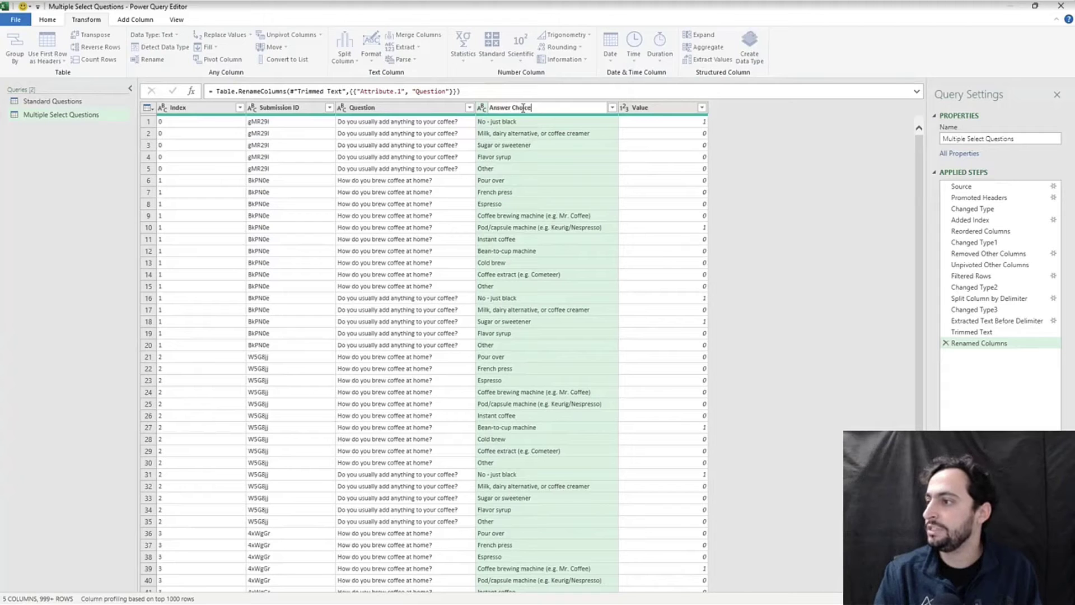
{"action": "type", "text": "wer Choice"}
{"action": "key", "text": "Return"}
{"action": "double_click", "coordinate": [639, 106]}
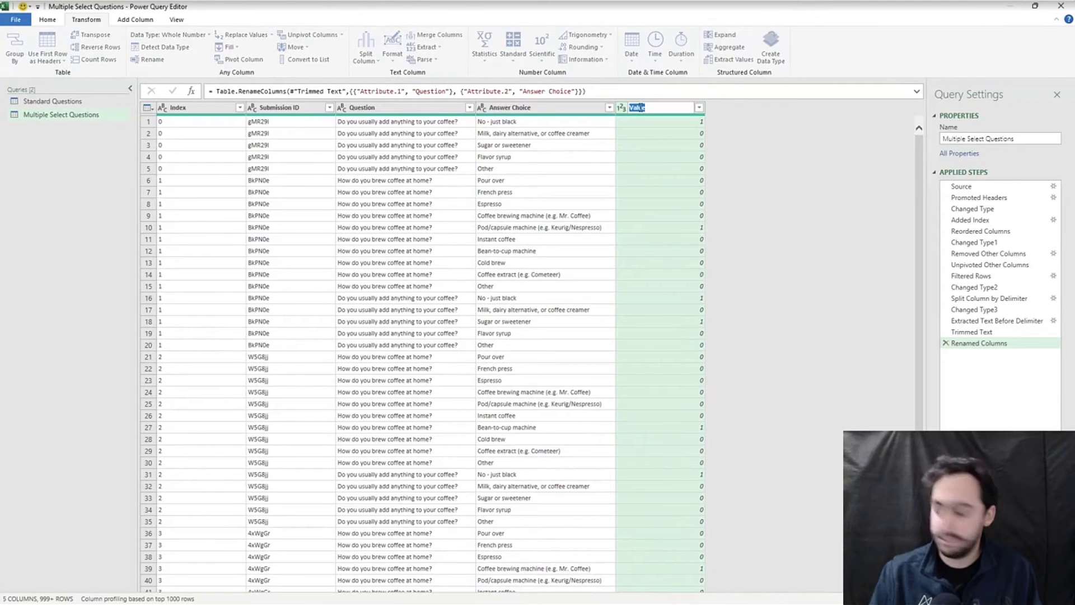
{"action": "type", "text": "Answer"}
{"action": "key", "text": "Return"}
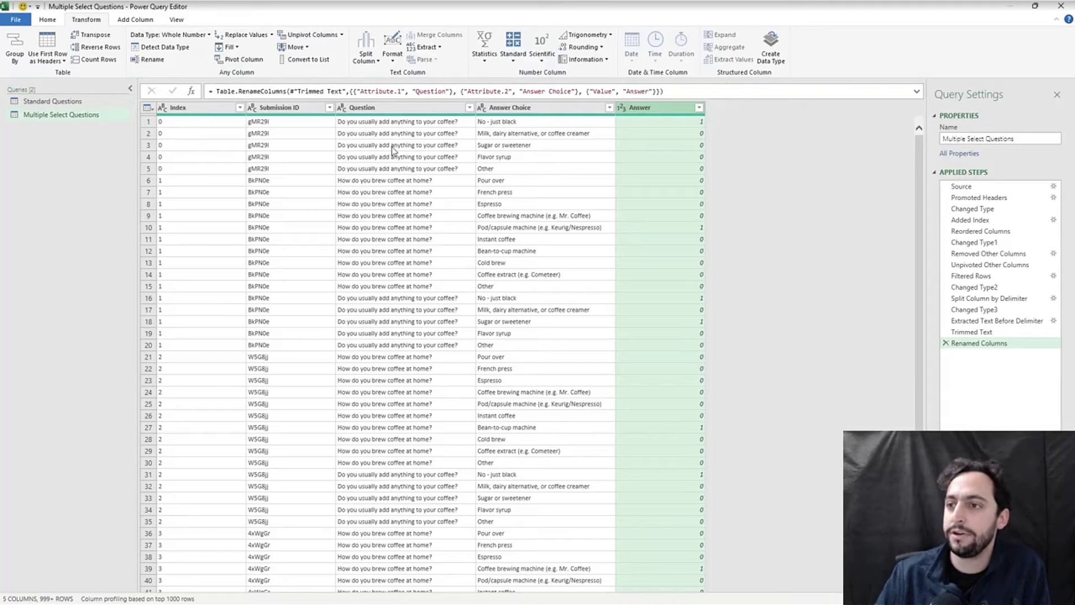
Close and load the queries as connection only, adding their data to the Data Model
{"action": "left_click", "coordinate": [53, 21]}
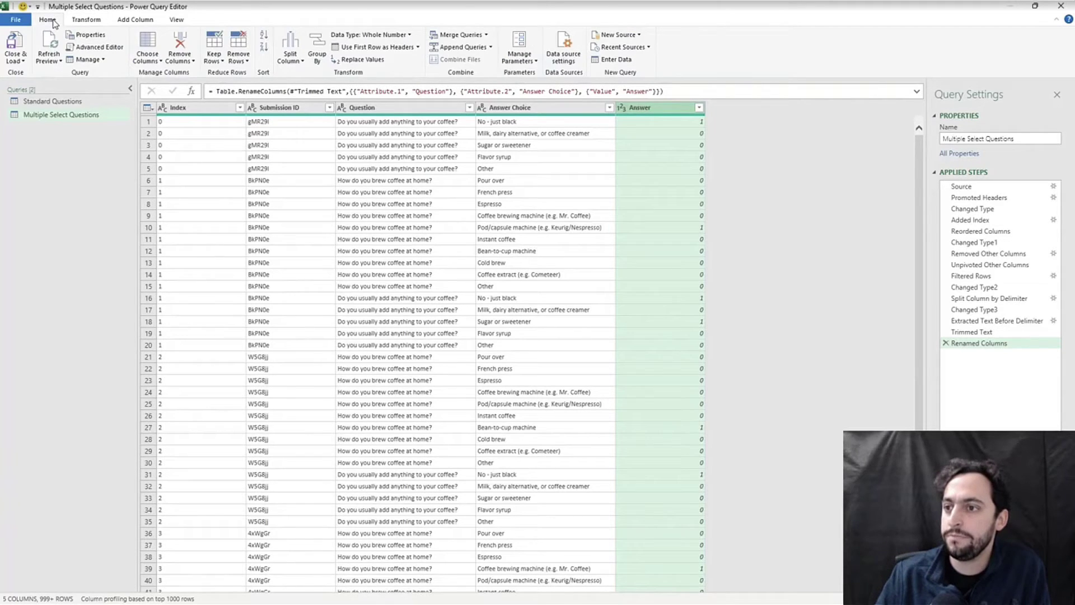
{"action": "left_click", "coordinate": [26, 62]}
{"action": "left_click", "coordinate": [43, 85]}
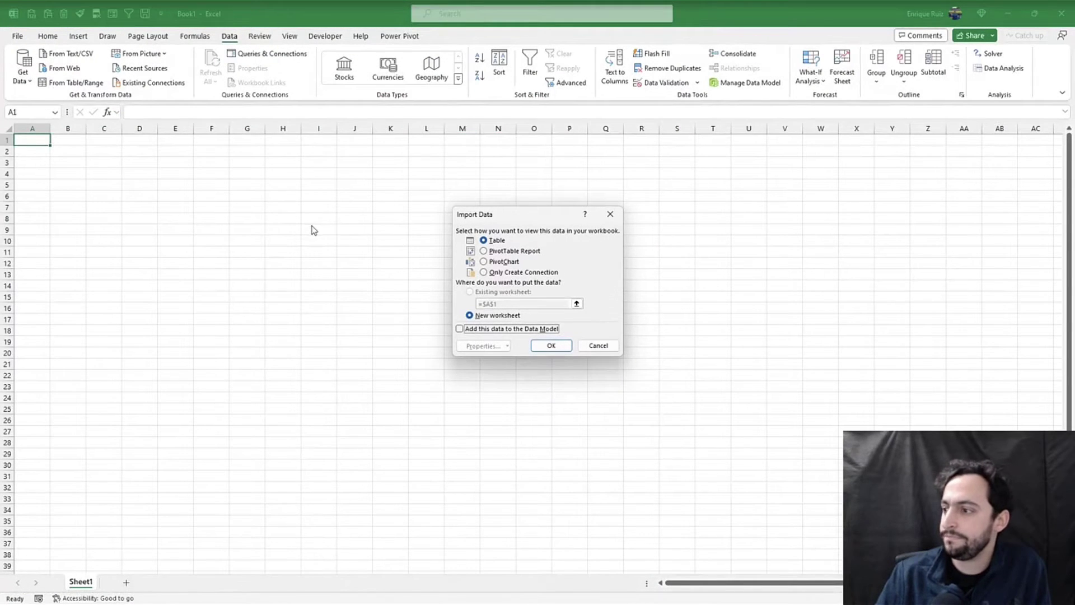
{"action": "left_click", "coordinate": [509, 273]}
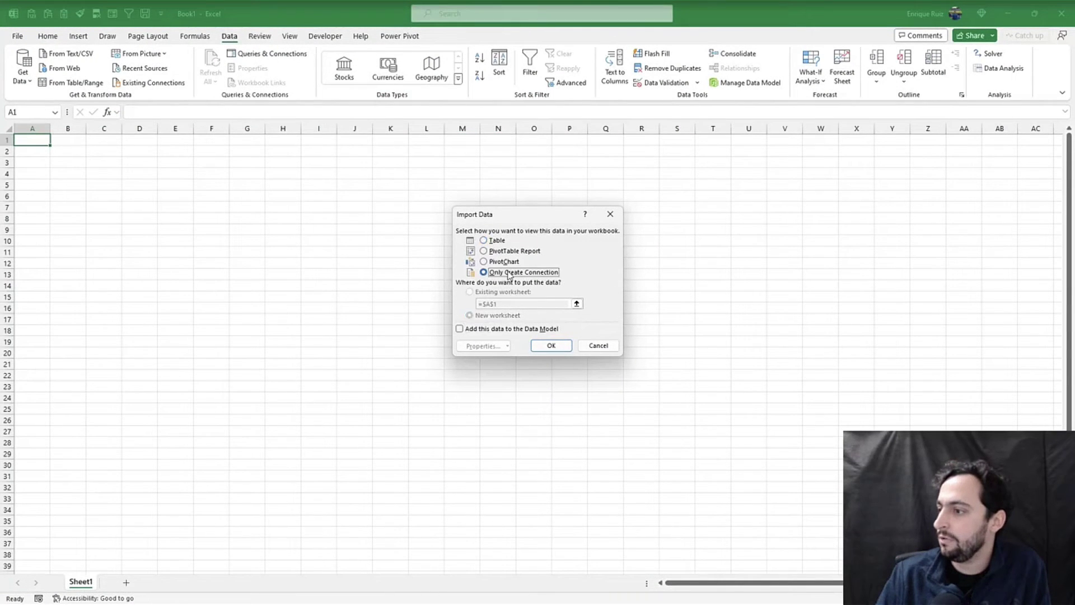
{"action": "left_click", "coordinate": [509, 329]}
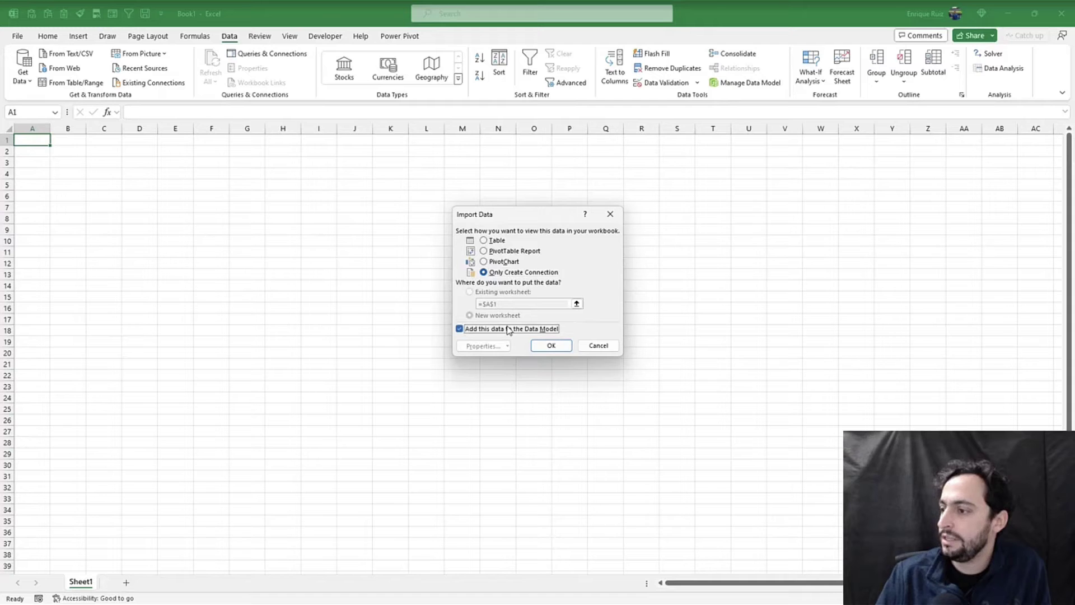
{"action": "left_click", "coordinate": [542, 347]}
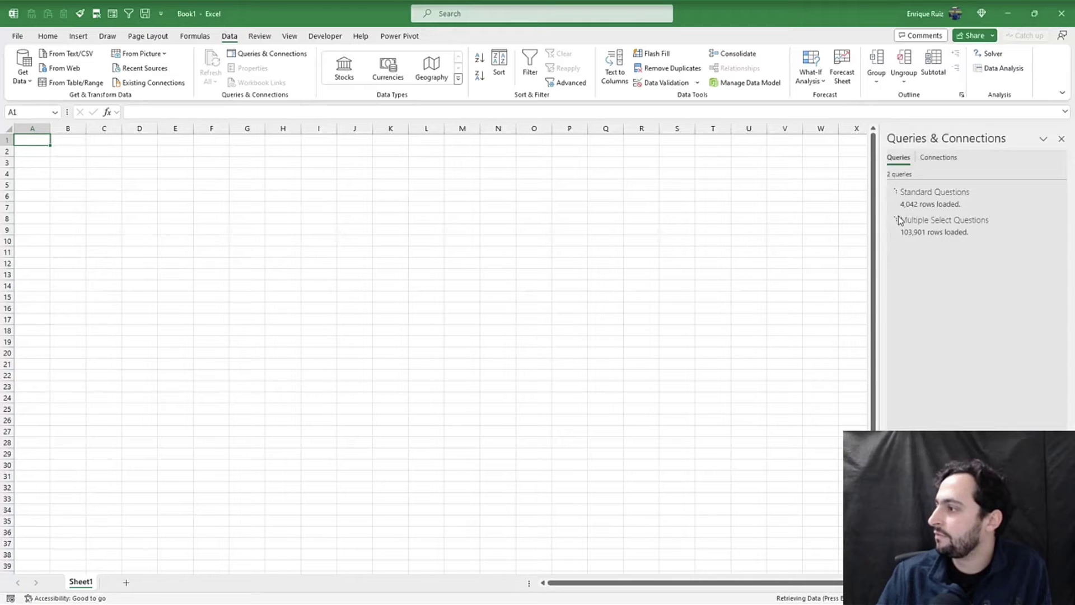
{"action": "left_click", "coordinate": [923, 206]}
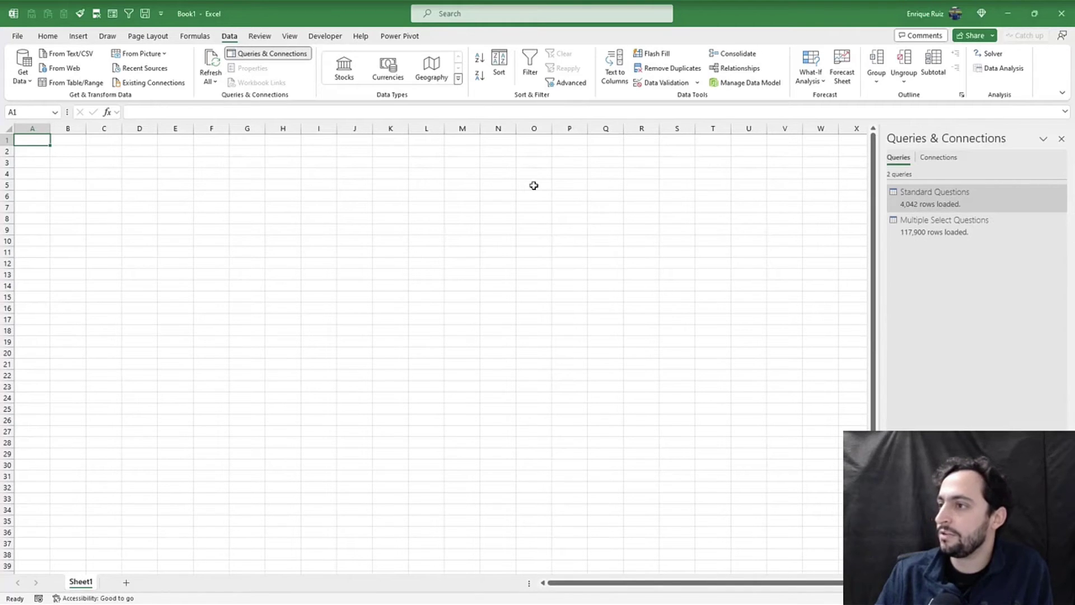
Show the Data Model as a diagram in Power Pivot and enlarge both table boxes to reveal more fields
{"action": "left_click", "coordinate": [411, 39]}
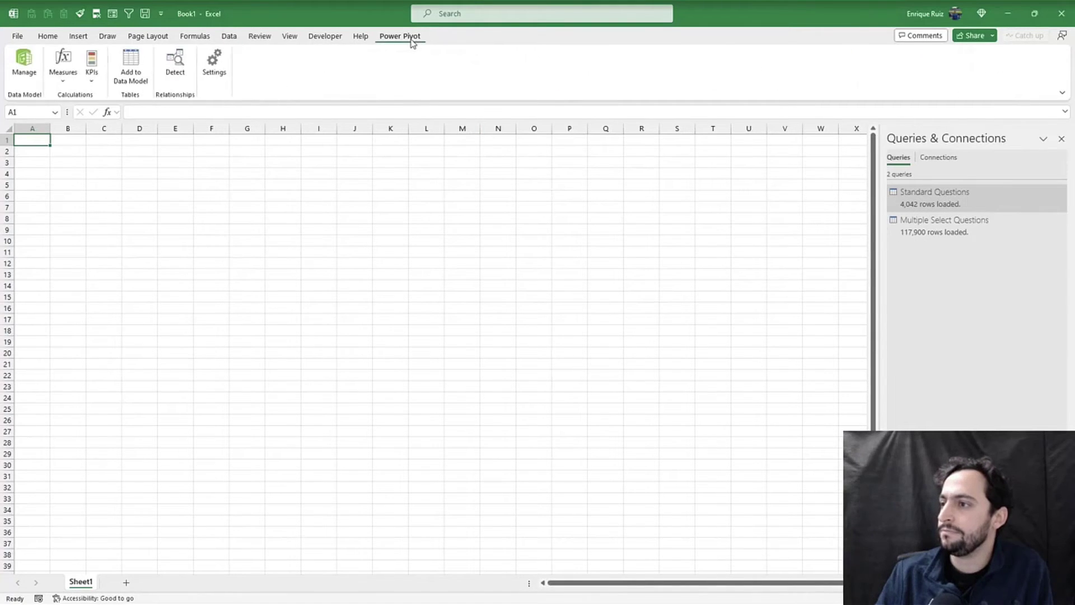
{"action": "left_click", "coordinate": [24, 62]}
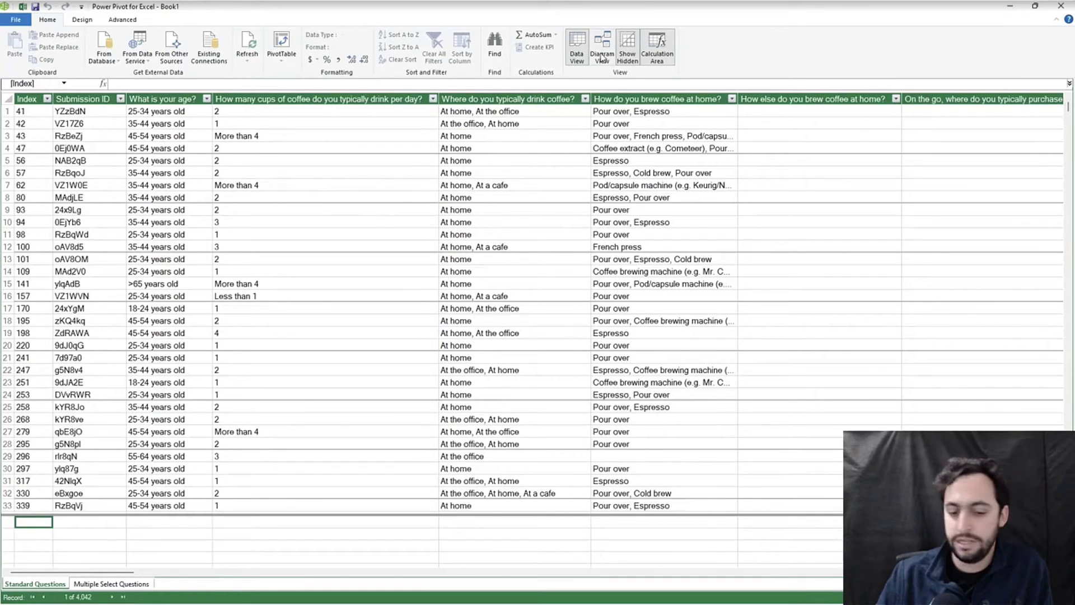
{"action": "left_click", "coordinate": [602, 59]}
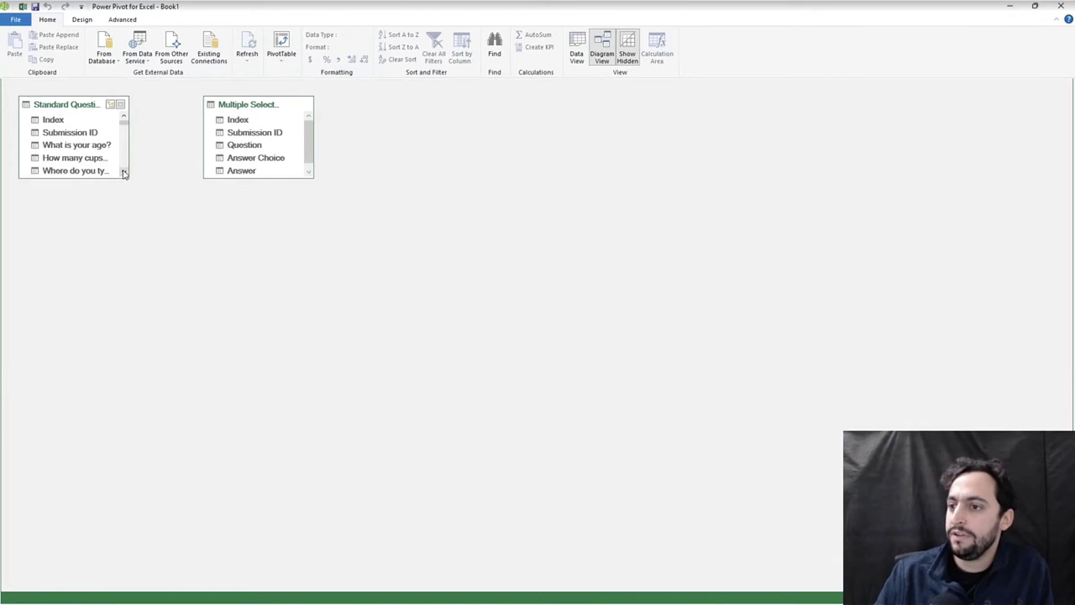
{"action": "left_click_drag", "start_coordinate": [111, 178], "coordinate": [111, 239]}
{"action": "left_click_drag", "start_coordinate": [110, 261], "coordinate": [110, 261]}
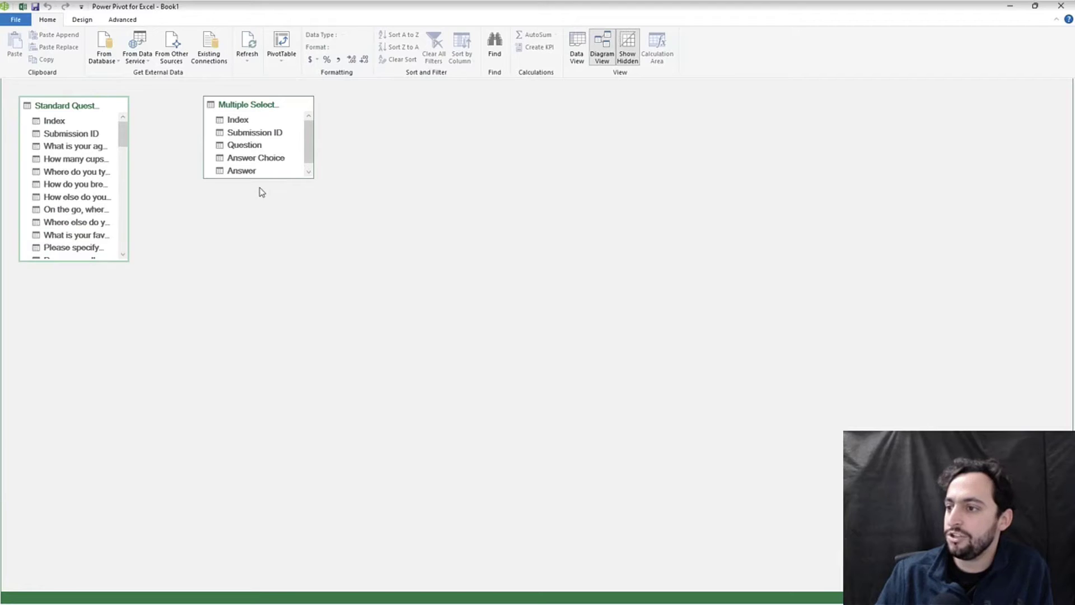
{"action": "mouse_move", "coordinate": [263, 181]}
{"action": "left_mouse_down"}
{"action": "mouse_move", "coordinate": [267, 213]}
{"action": "mouse_move", "coordinate": [268, 200]}
{"action": "left_mouse_up"}
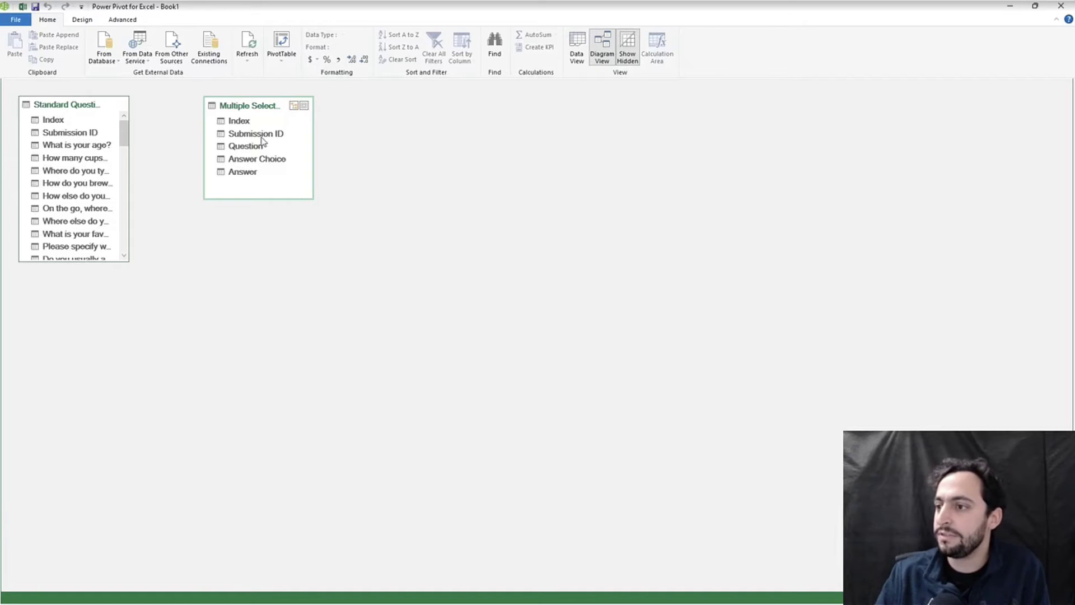
Try to relate Multiple Select Questions to Standard Questions through their Submission ID columns
{"action": "left_click_drag", "start_coordinate": [261, 138], "coordinate": [75, 134]}
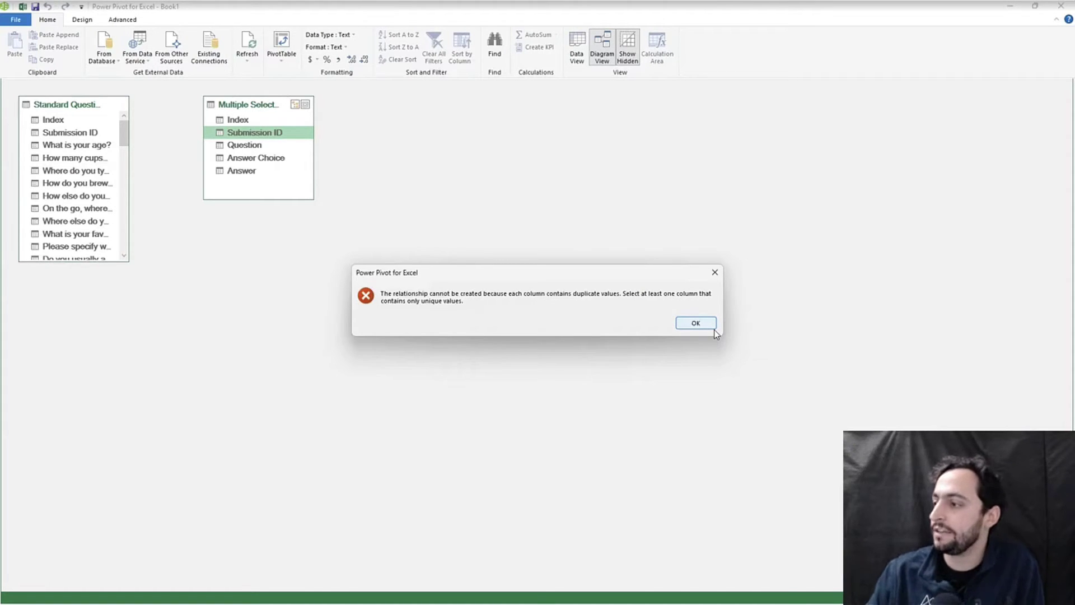
{"action": "left_click", "coordinate": [696, 323]}
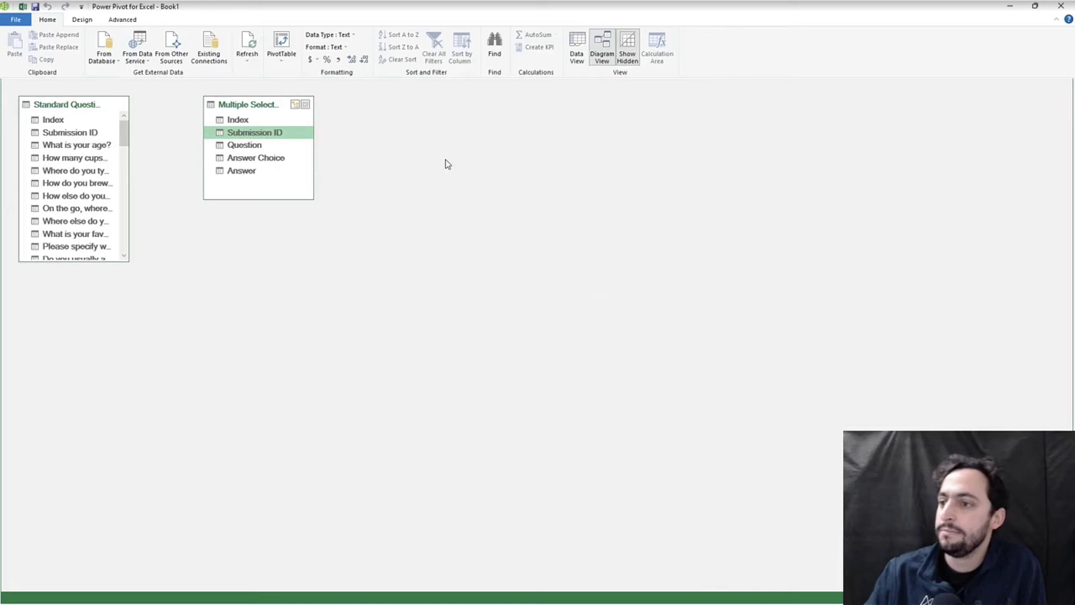
Create a relationship between the Index columns of Multiple Select Questions and Standard Questions
{"action": "left_click", "coordinate": [253, 128]}
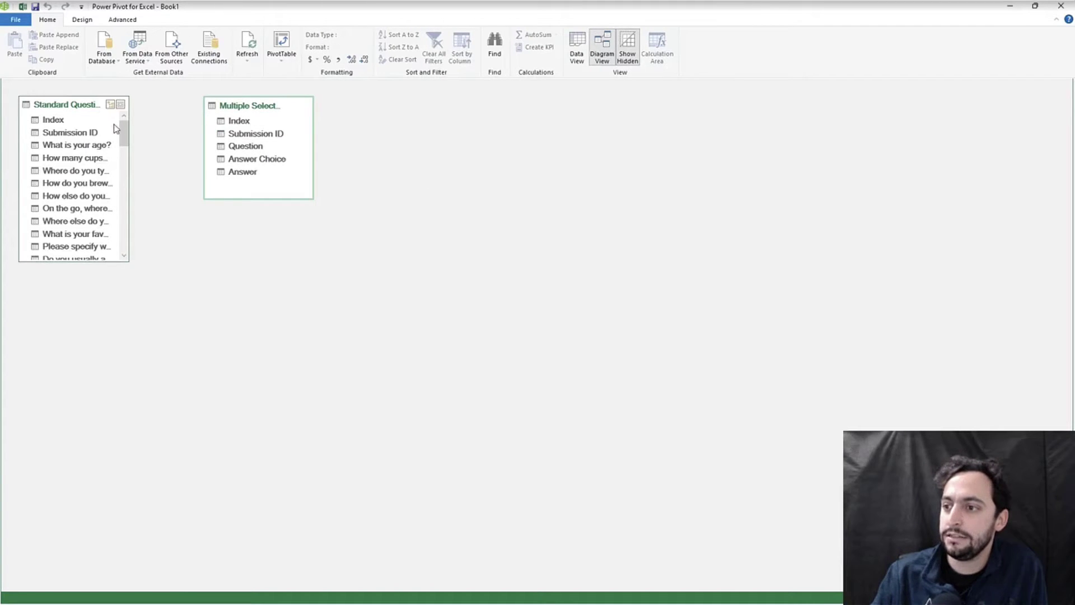
{"action": "left_click_drag", "start_coordinate": [251, 124], "coordinate": [62, 121]}
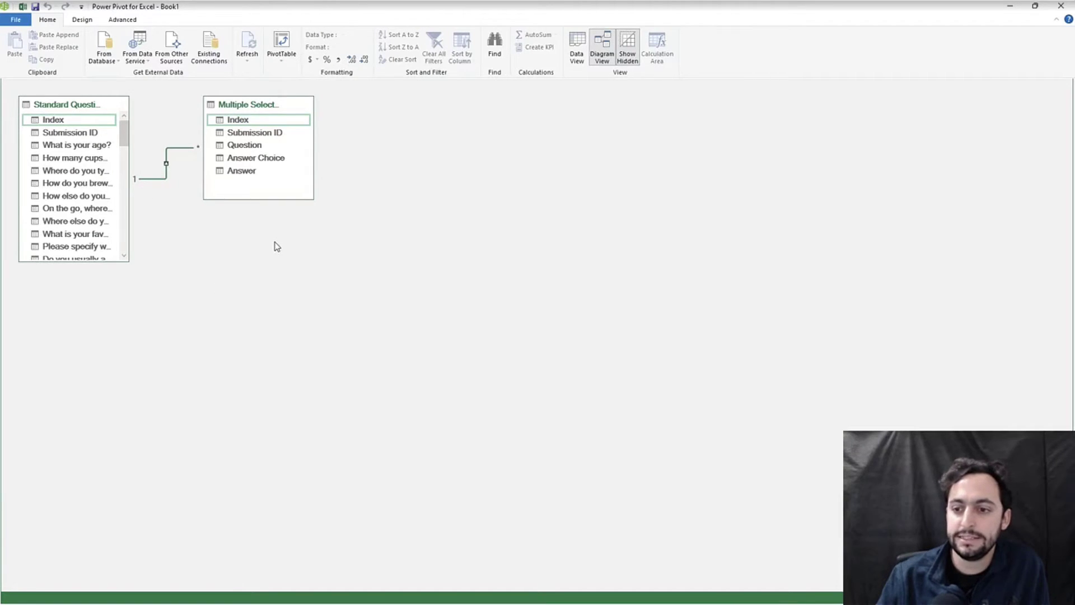
{"action": "left_click", "coordinate": [276, 247]}
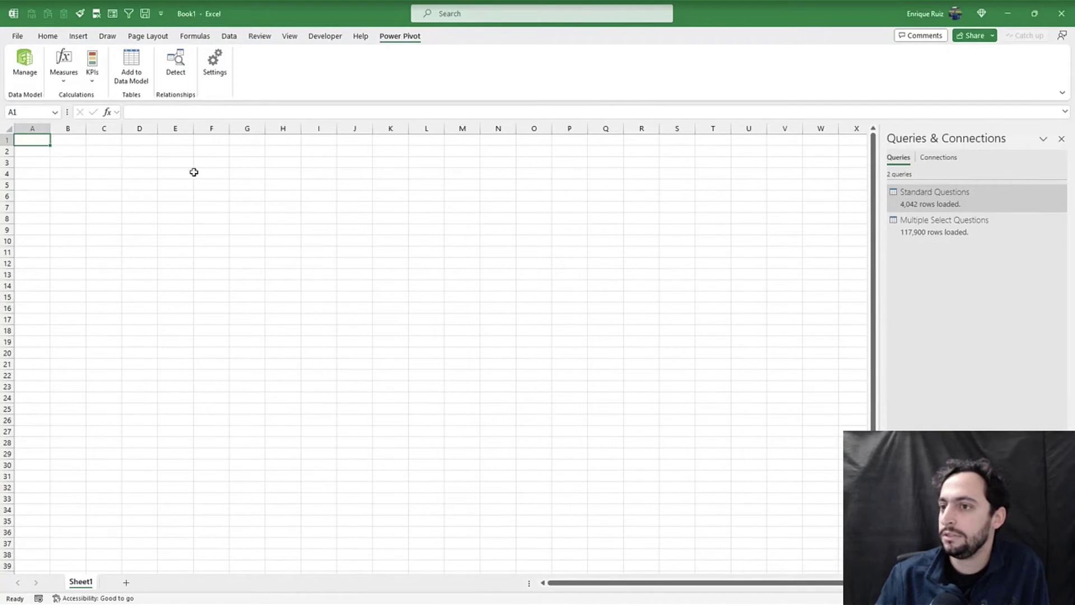
Back in the Excel workbook, insert a PivotTable from the Data Model at cell A1 of Sheet1
{"action": "left_click", "coordinate": [51, 39]}
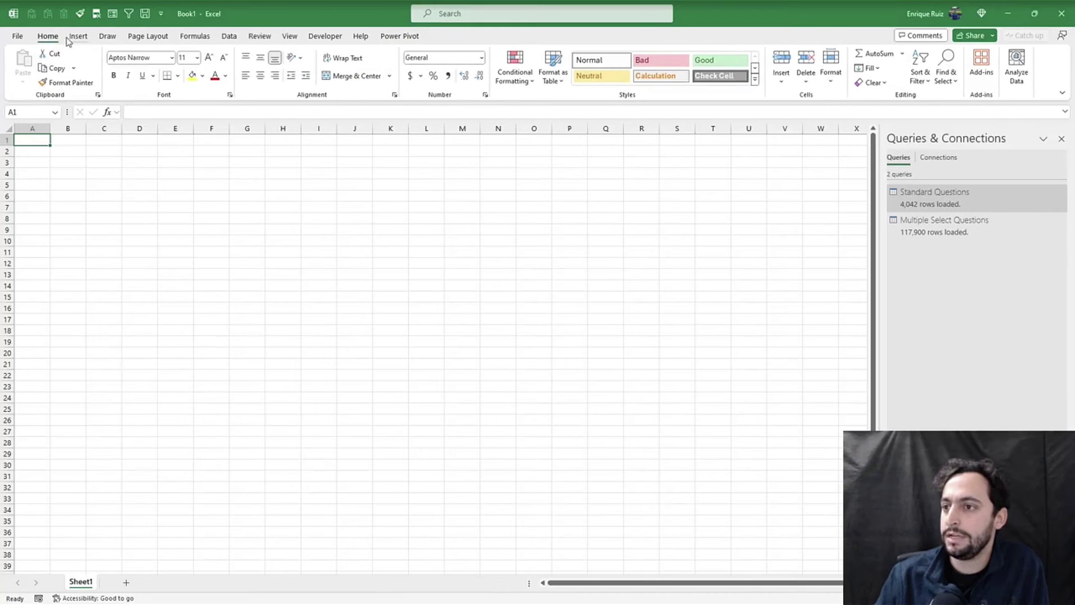
{"action": "left_click", "coordinate": [71, 39]}
{"action": "left_click", "coordinate": [26, 63]}
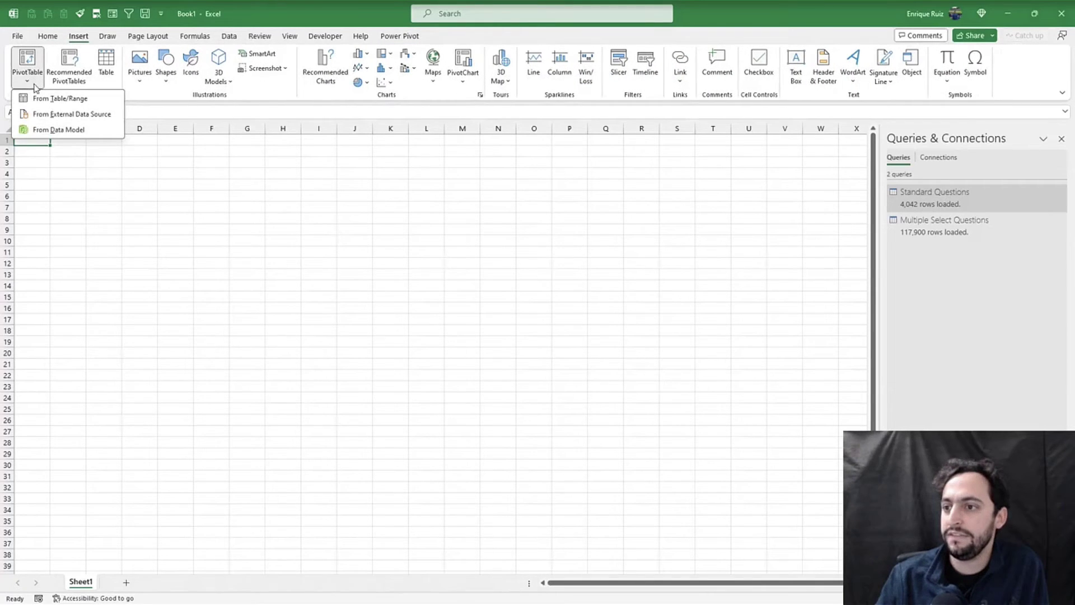
{"action": "left_click", "coordinate": [56, 130]}
{"action": "left_click", "coordinate": [574, 335]}
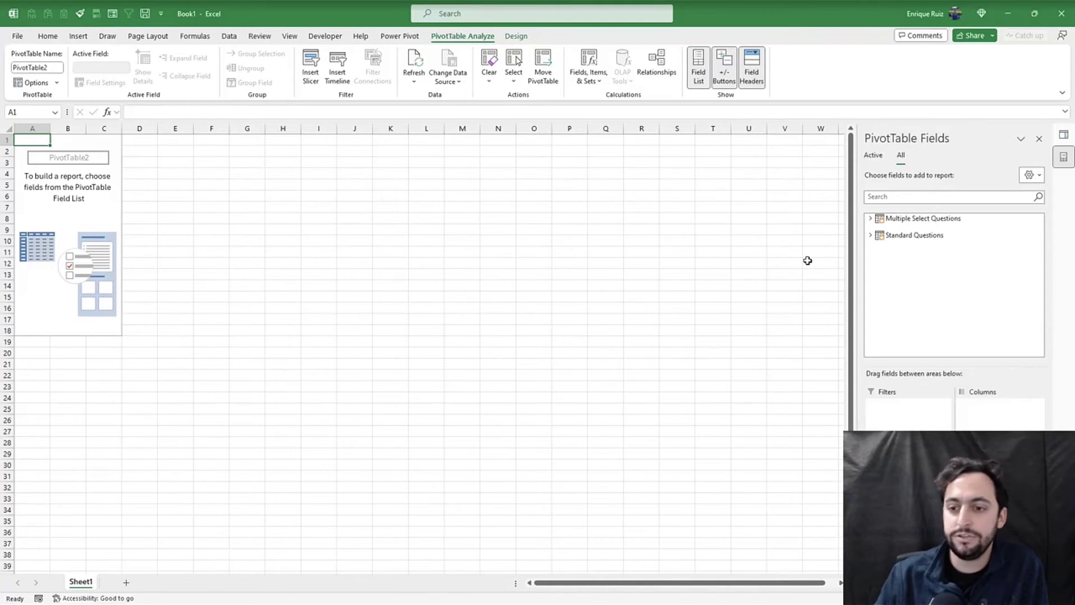
From Standard Questions, add "What is your age?" as the PivotTable rows and Count of Index as the values
{"action": "left_click", "coordinate": [871, 236]}
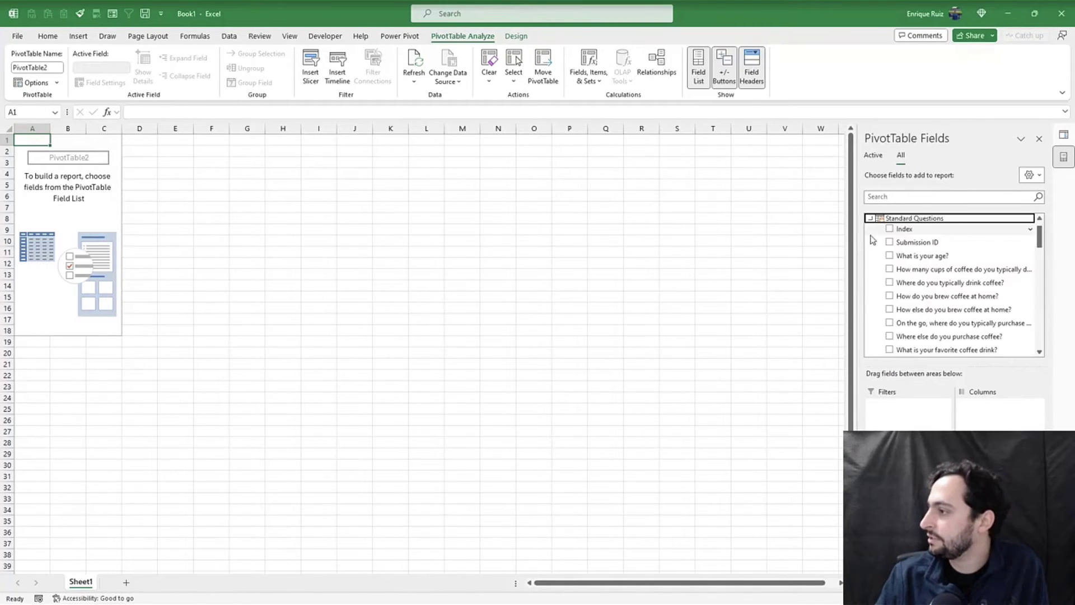
{"action": "left_click", "coordinate": [890, 246]}
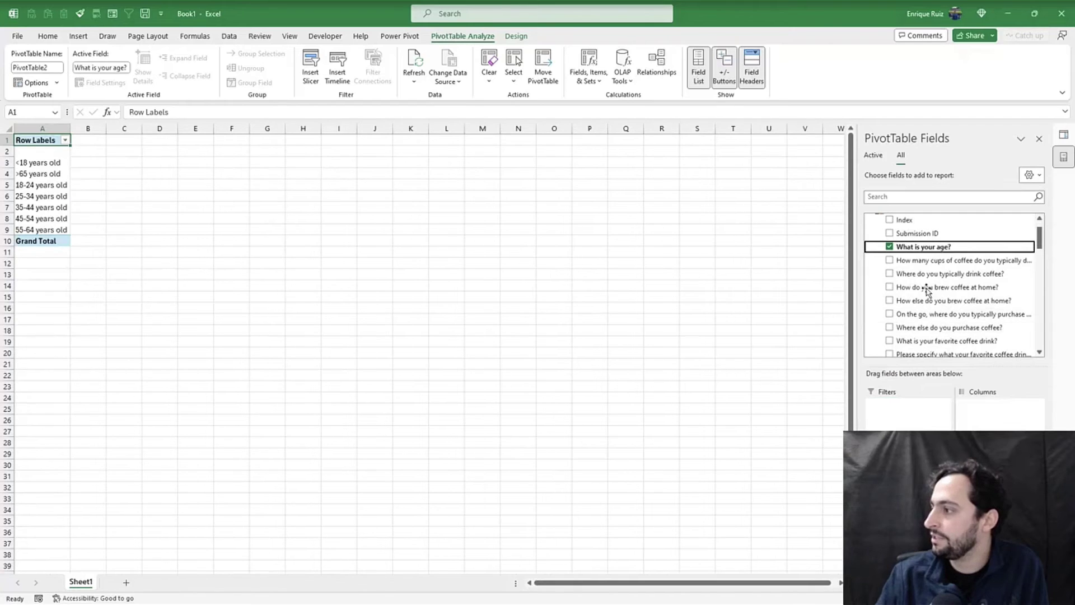
{"action": "left_click_drag", "start_coordinate": [912, 221], "coordinate": [112, 168]}
{"action": "right_click", "coordinate": [113, 167]}
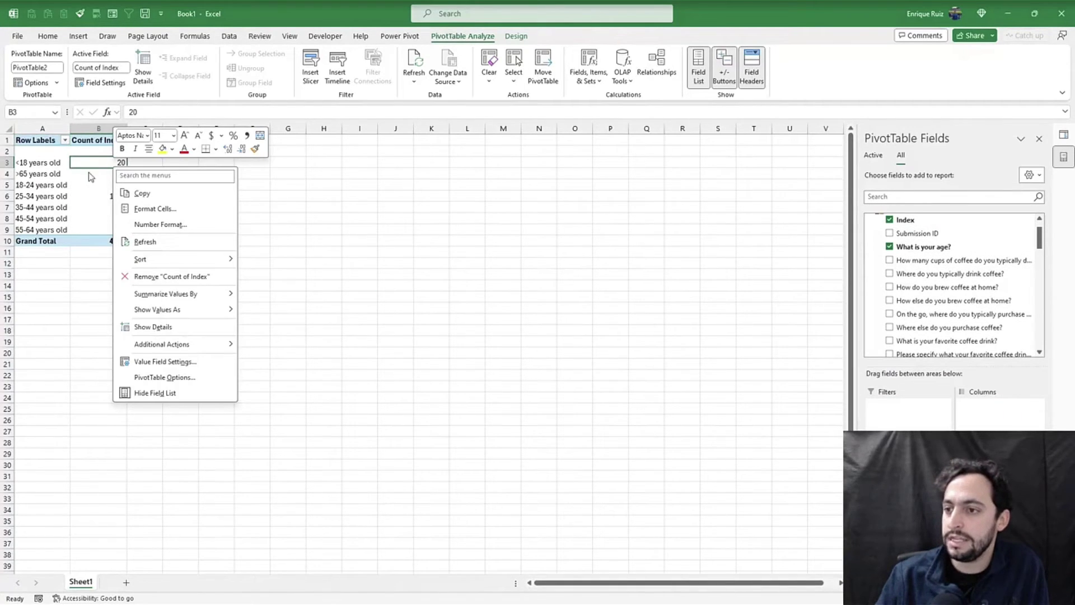
Move the ">65 years old" row label below "55-64 years old" at the end of the age groups
{"action": "left_click", "coordinate": [48, 173]}
{"action": "left_click", "coordinate": [42, 176]}
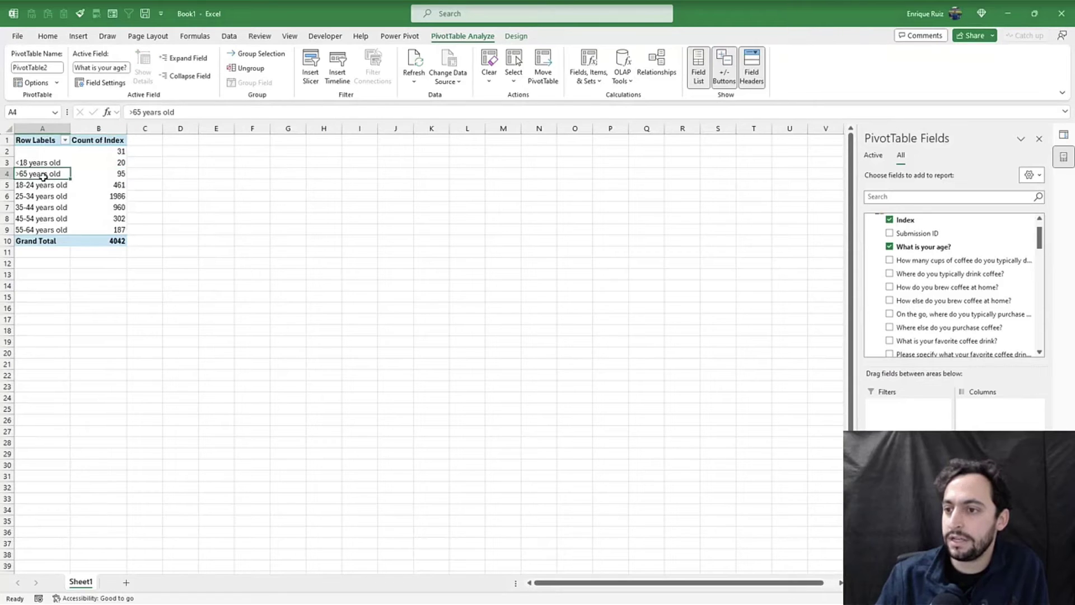
{"action": "left_click_drag", "start_coordinate": [44, 178], "coordinate": [47, 238]}
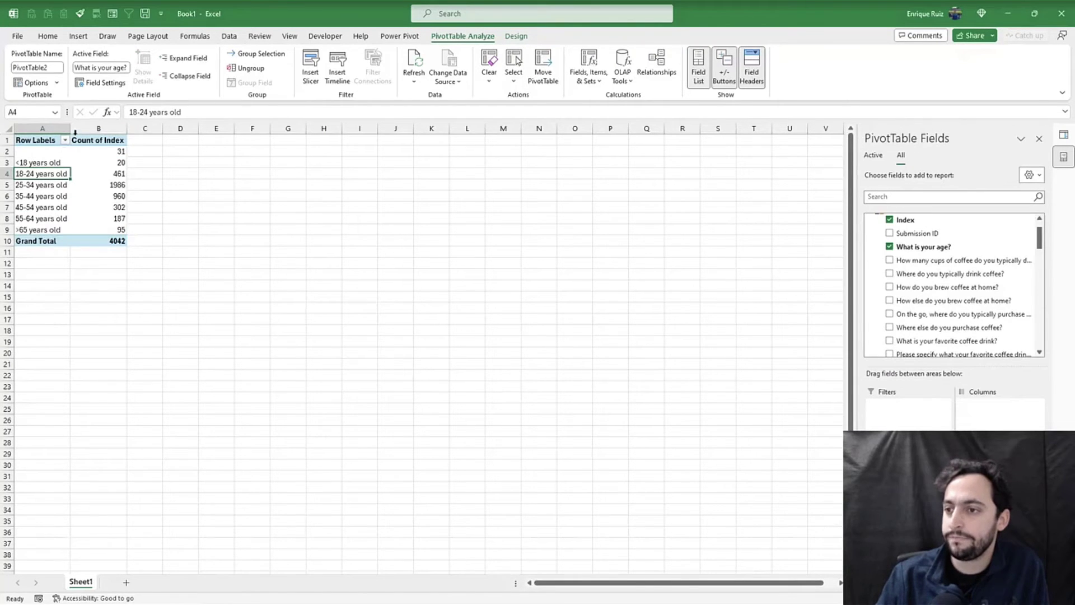
Filter the blank age group out of the PivotTable's row labels
{"action": "left_click", "coordinate": [66, 141]}
{"action": "left_click", "coordinate": [37, 283]}
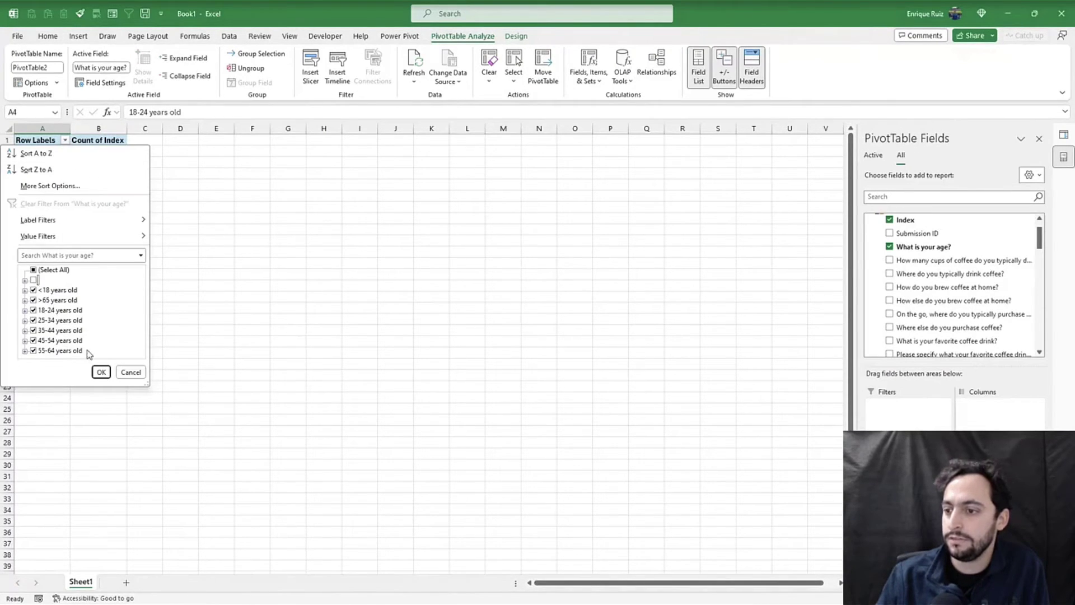
{"action": "left_click", "coordinate": [101, 372]}
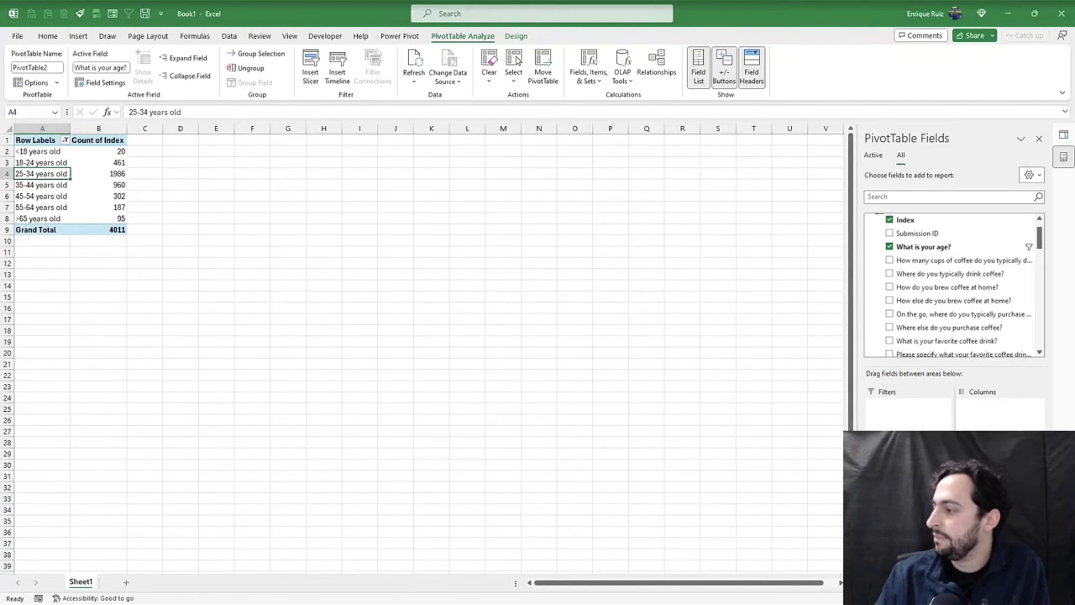
Remove the "What is your age?" field from the PivotTable, keeping the Index count
{"action": "scroll", "coordinate": [924, 280], "scroll_direction": "down", "scroll_amount": 1}
{"action": "left_click", "coordinate": [890, 233]}
{"action": "scroll", "coordinate": [894, 259], "scroll_direction": "up", "scroll_amount": 2}
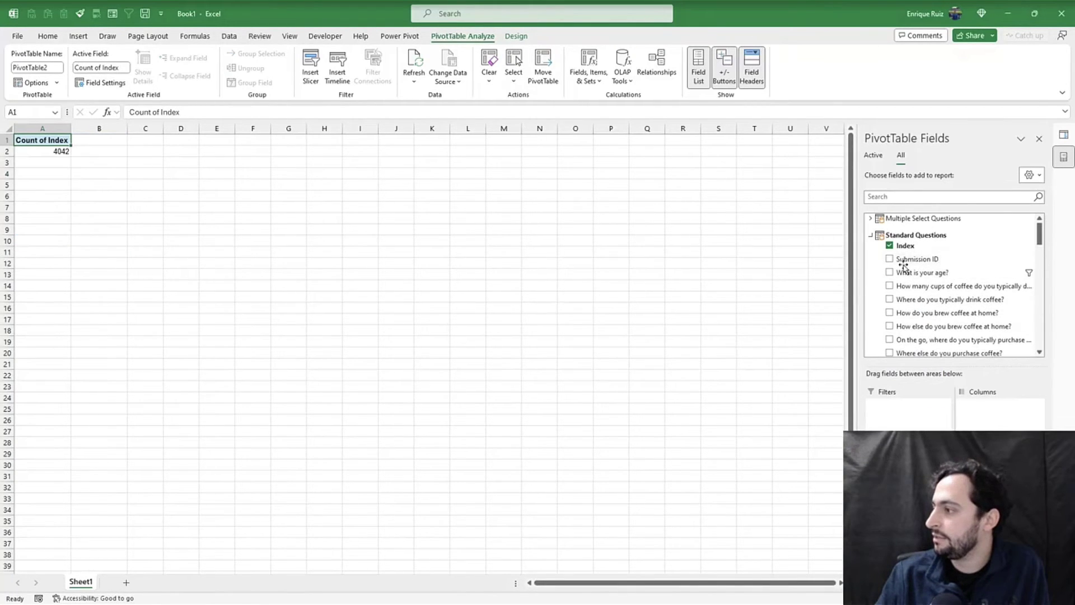
Remove the Index count from the PivotTable and add Question from the Multiple Select Questions table as the report filter
{"action": "left_click", "coordinate": [890, 246]}
{"action": "left_click", "coordinate": [870, 235]}
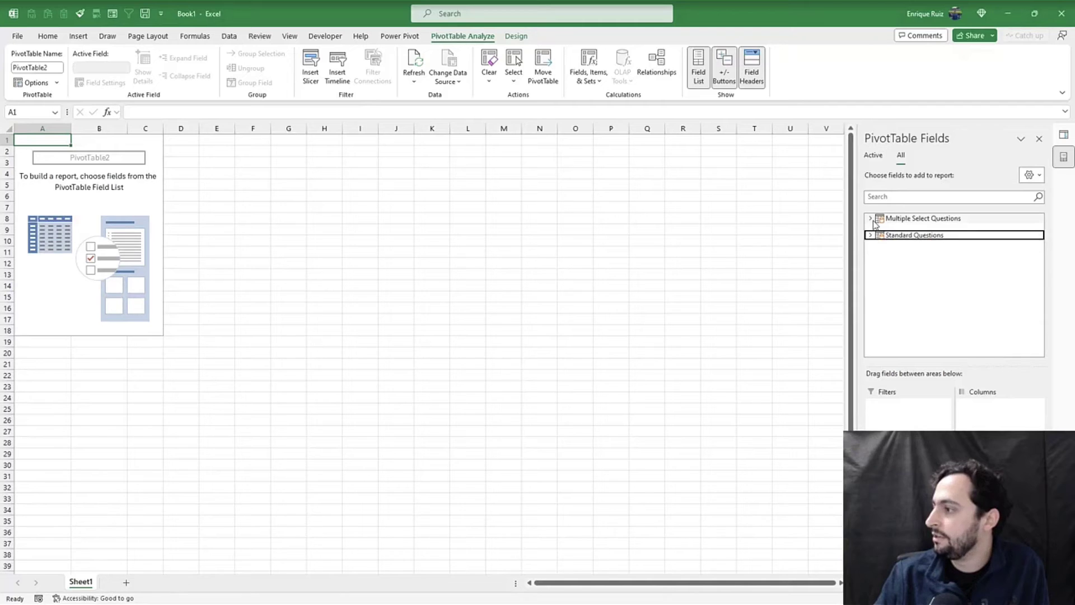
{"action": "left_click", "coordinate": [871, 218]}
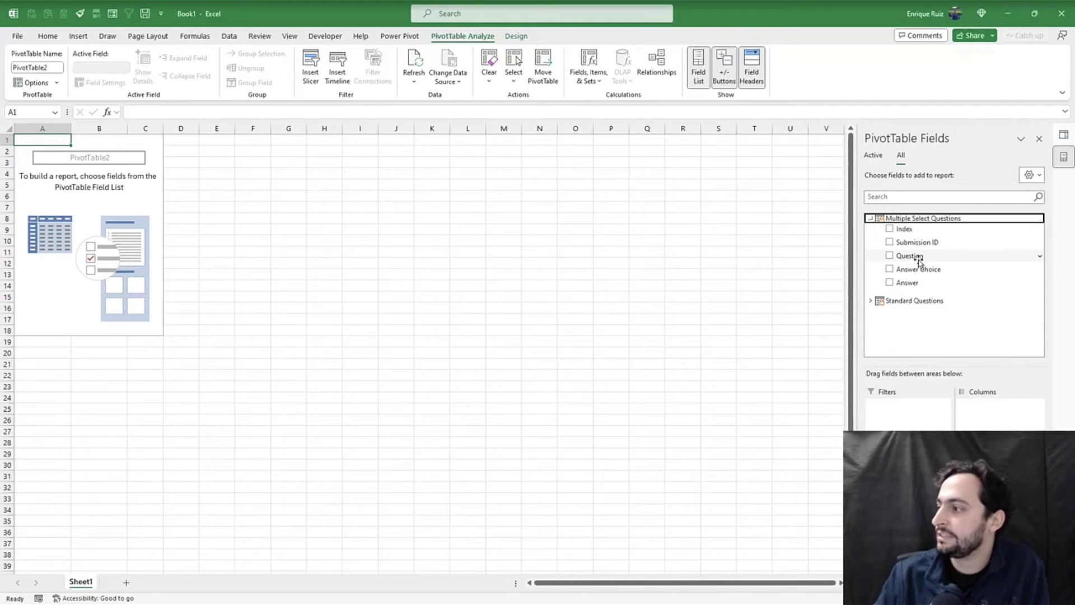
{"action": "left_click_drag", "start_coordinate": [918, 261], "coordinate": [898, 407]}
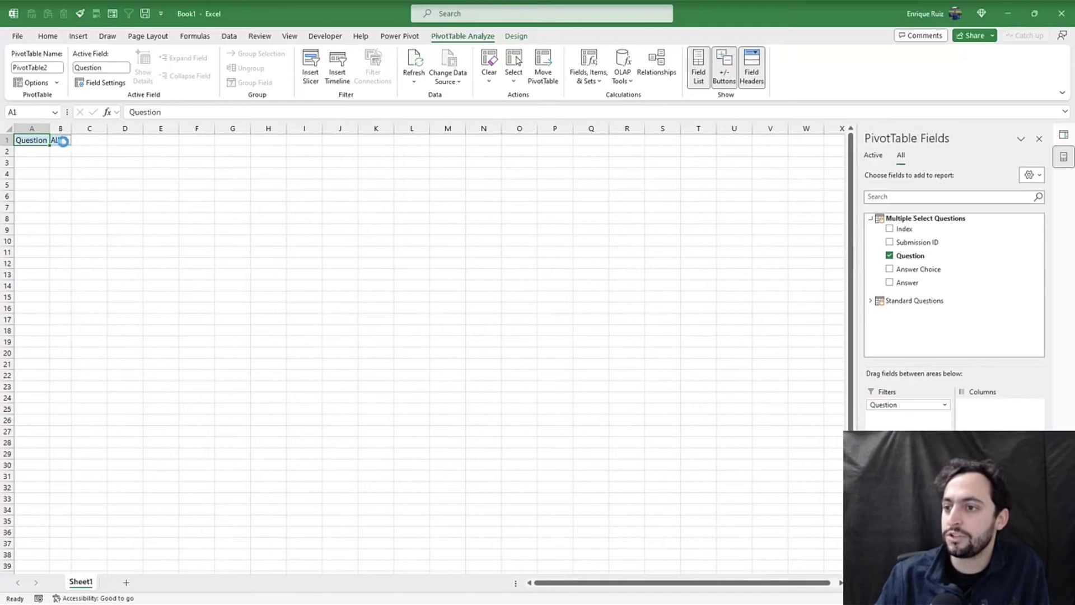
Filter the PivotTable's Question field to "Where do you typically drink coffee?"
{"action": "left_click", "coordinate": [65, 140]}
{"action": "left_click", "coordinate": [12, 169]}
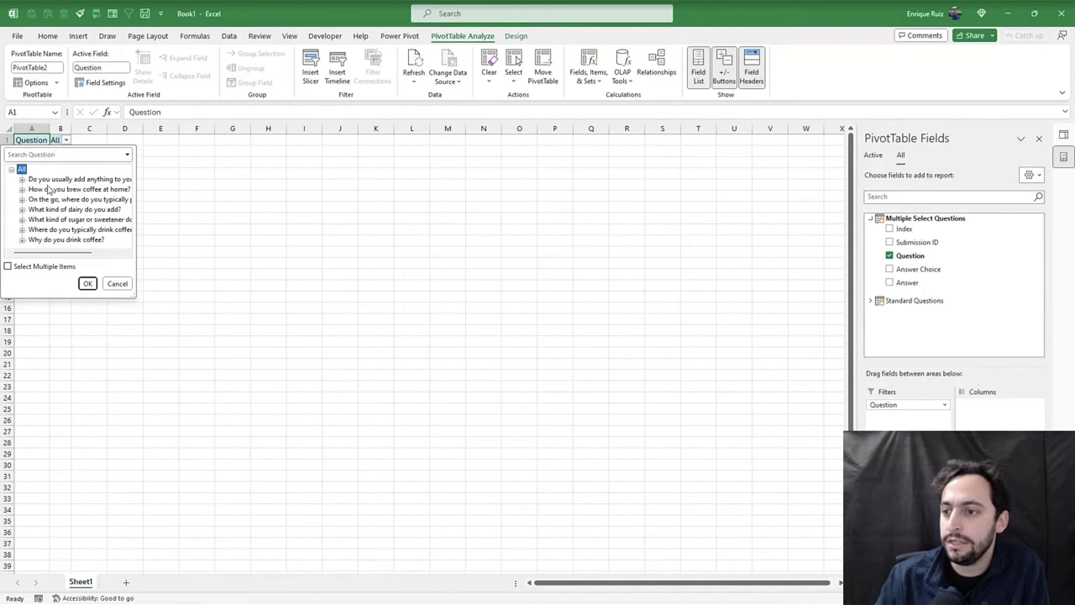
{"action": "left_click_drag", "start_coordinate": [134, 296], "coordinate": [231, 295]}
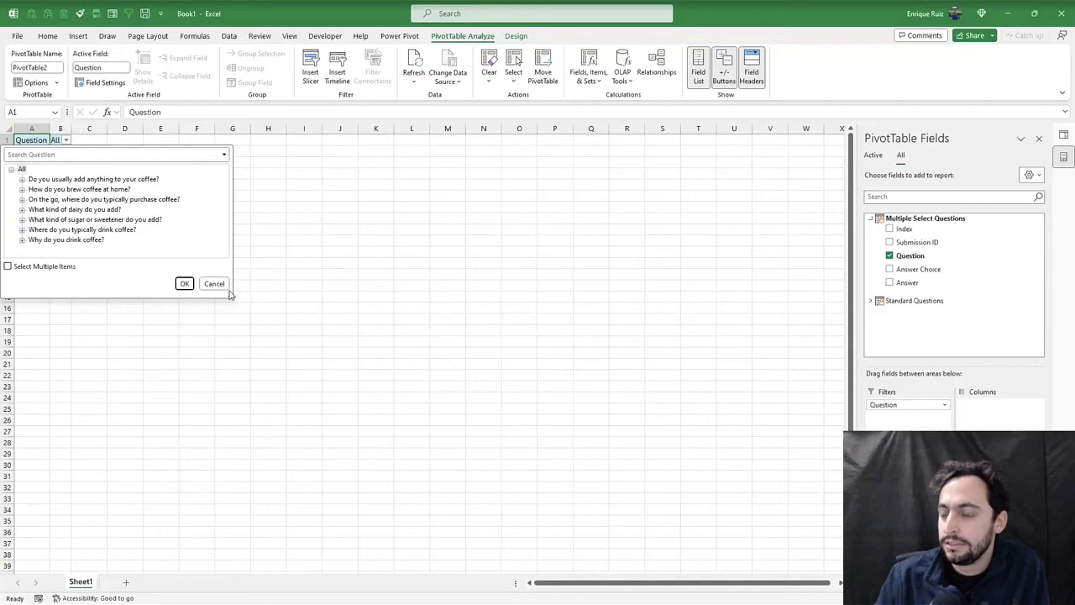
{"action": "left_click", "coordinate": [78, 230]}
{"action": "left_click", "coordinate": [184, 283]}
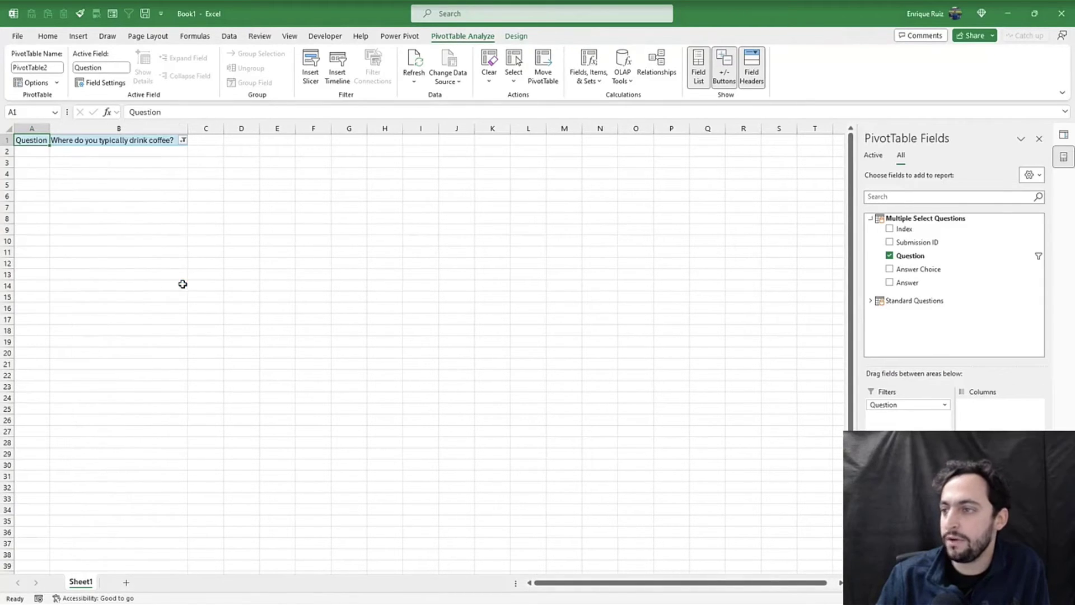
Add Answer Choice as the PivotTable's rows and Answer as its columns
{"action": "left_click", "coordinate": [919, 269]}
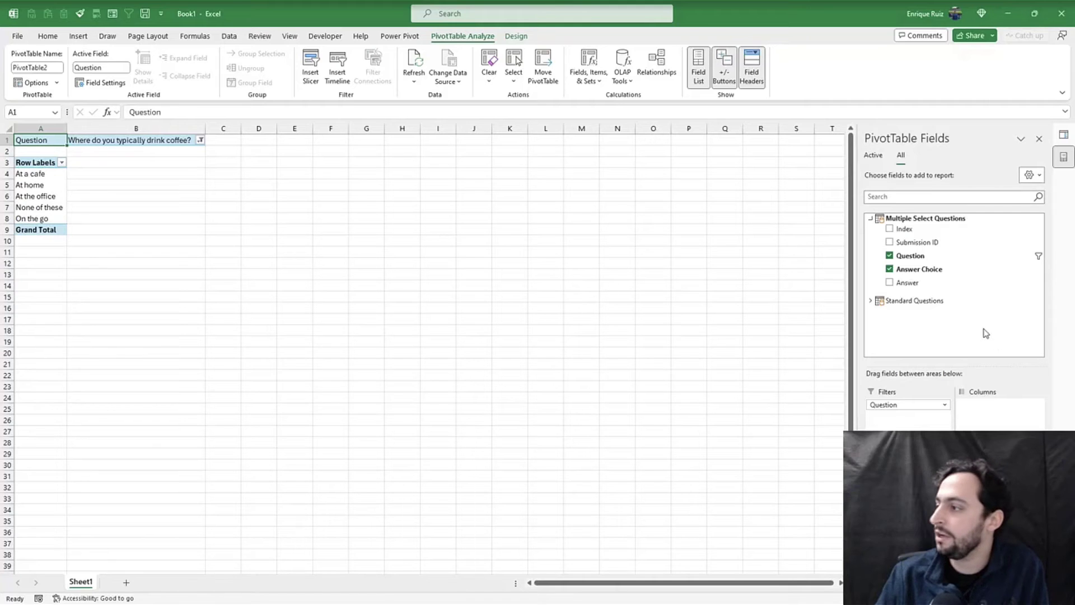
{"action": "left_click_drag", "start_coordinate": [927, 282], "coordinate": [996, 415]}
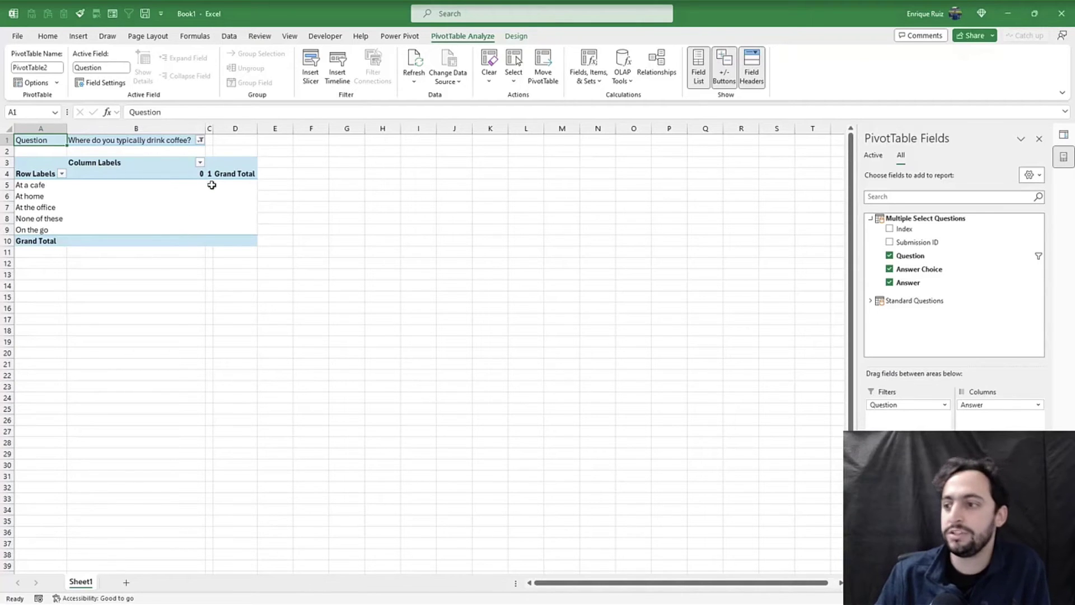
Show the PivotTable in outline form and turn off grand totals for rows and columns
{"action": "left_click", "coordinate": [515, 36]}
{"action": "left_click", "coordinate": [89, 67]}
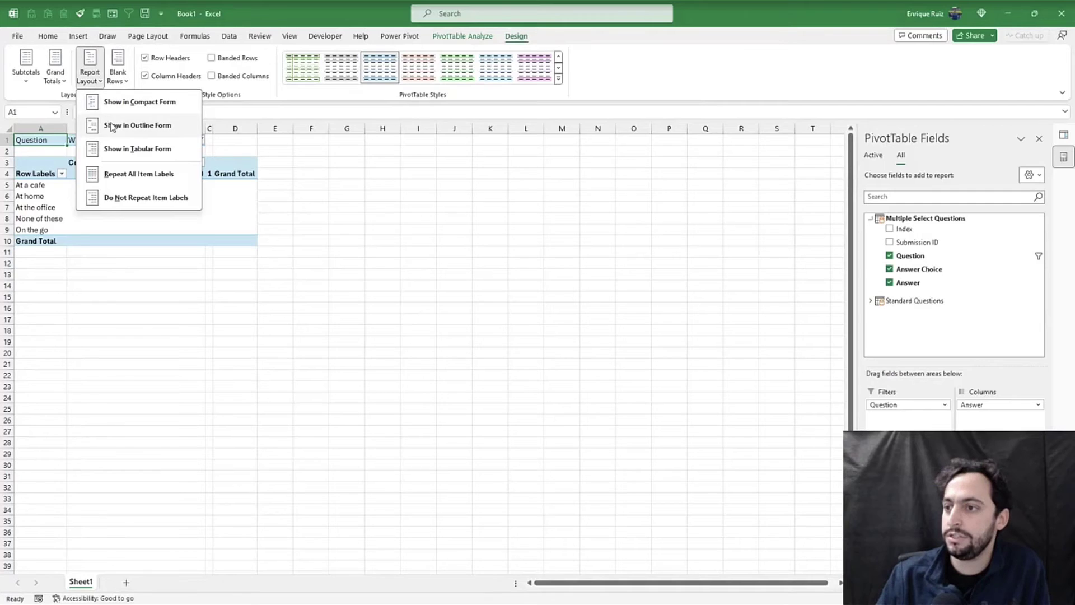
{"action": "left_click", "coordinate": [112, 126]}
{"action": "left_click", "coordinate": [55, 67]}
{"action": "left_click", "coordinate": [63, 103]}
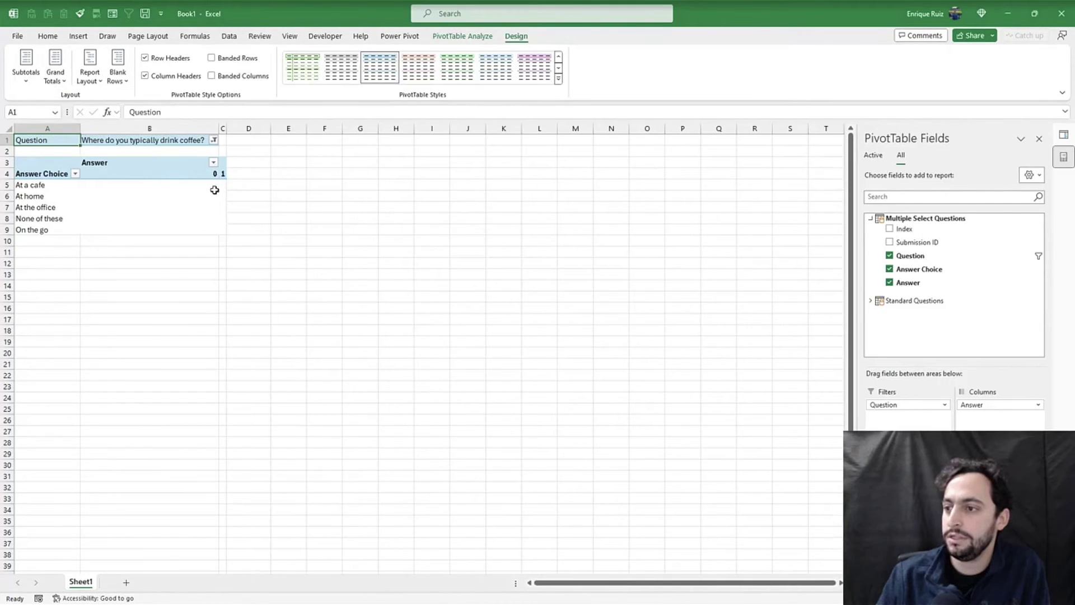
Add Count of Index from Multiple Select Questions as the values and show them as % of Row Total
{"action": "left_click_drag", "start_coordinate": [902, 228], "coordinate": [977, 481]}
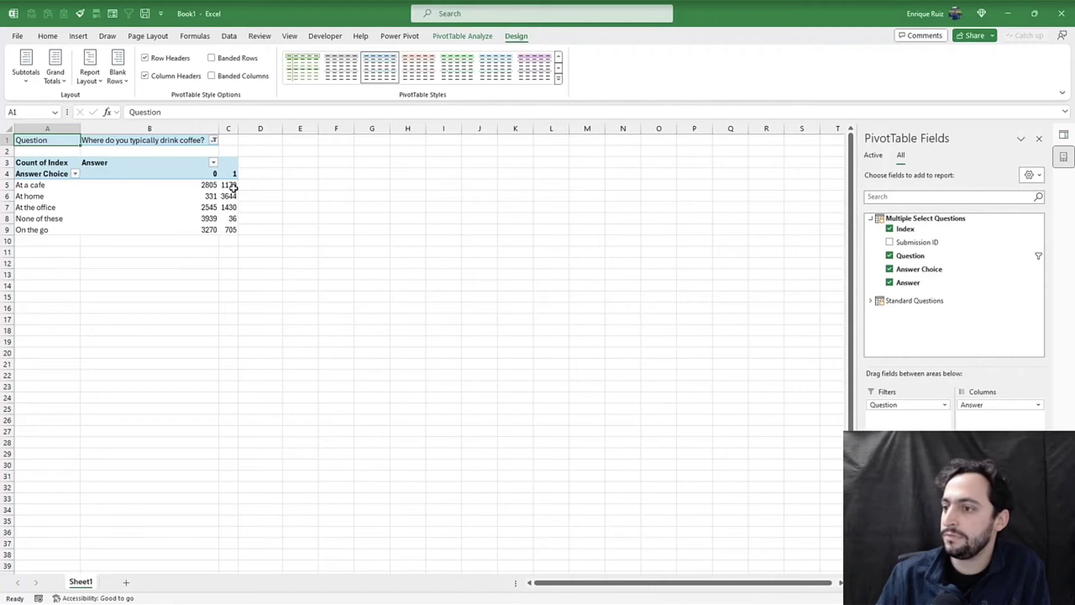
{"action": "right_click", "coordinate": [204, 197]}
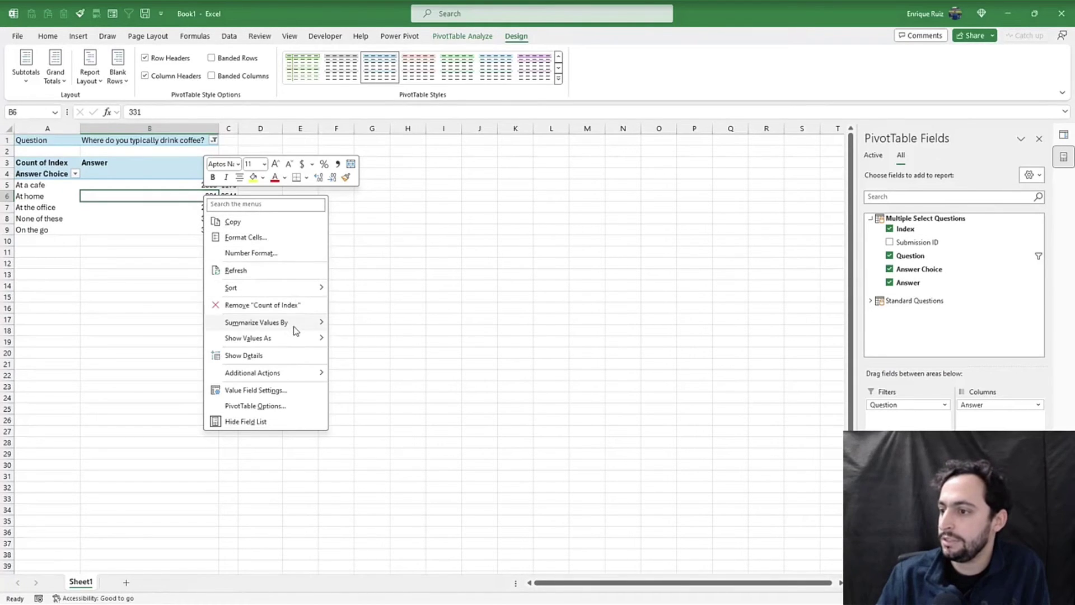
{"action": "mouse_move", "coordinate": [295, 343]}
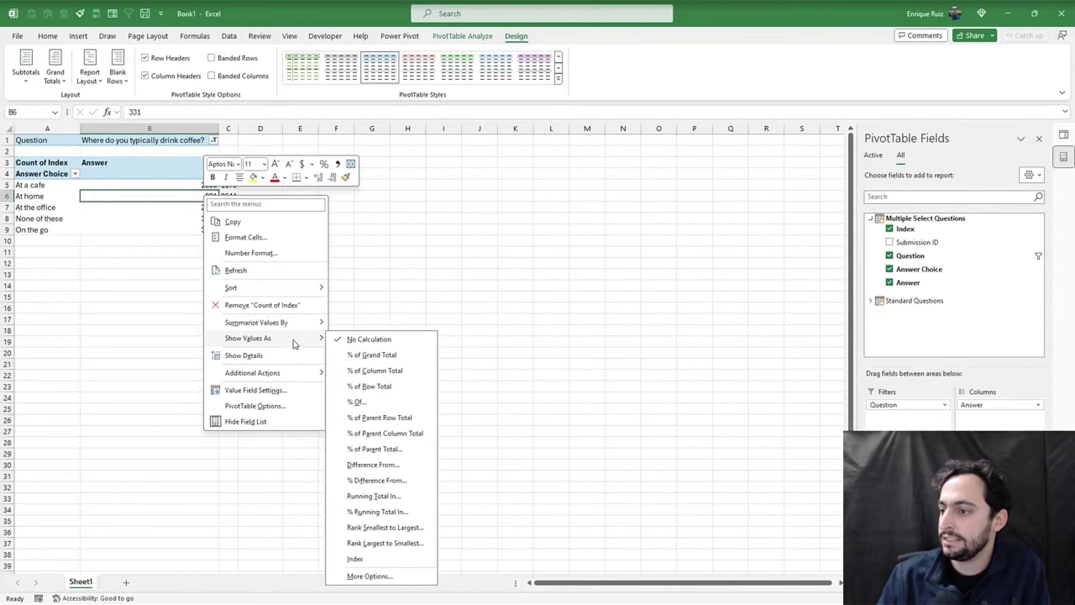
{"action": "left_click", "coordinate": [370, 388]}
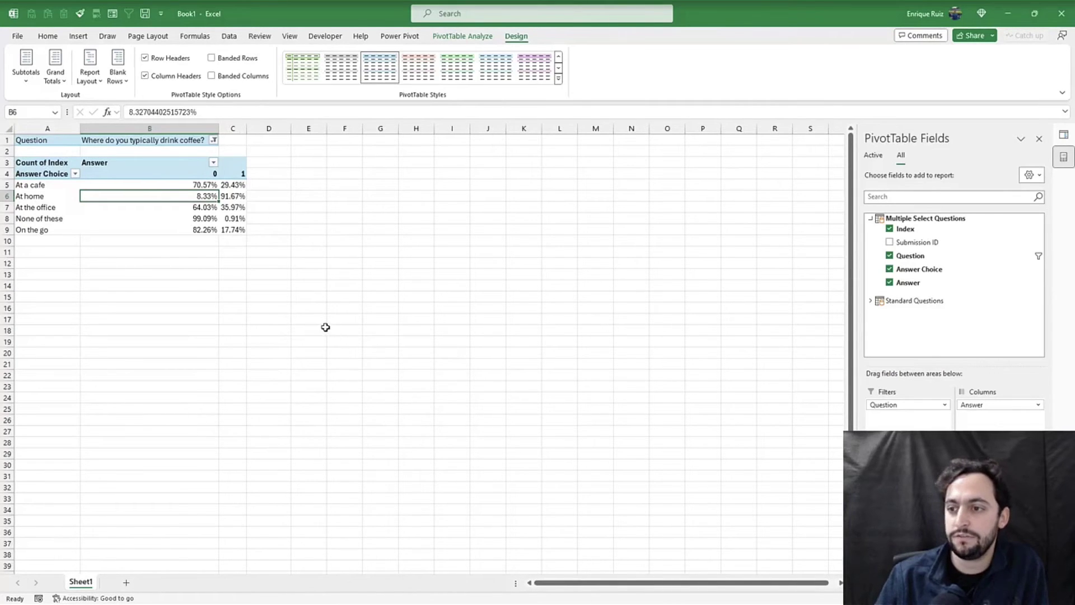
{"action": "left_click", "coordinate": [48, 187]}
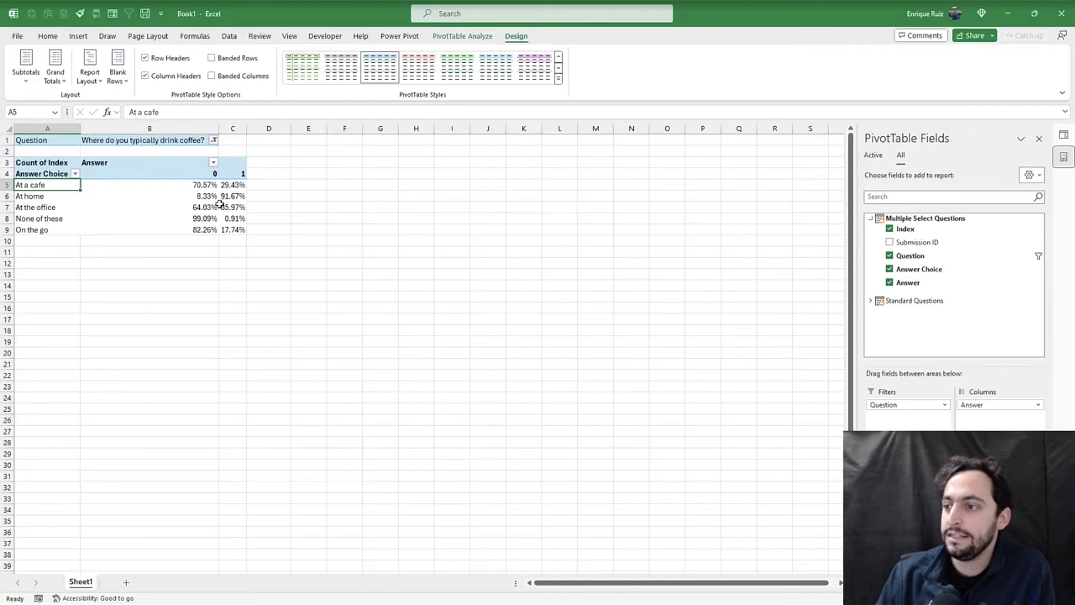
{"action": "left_click", "coordinate": [233, 186]}
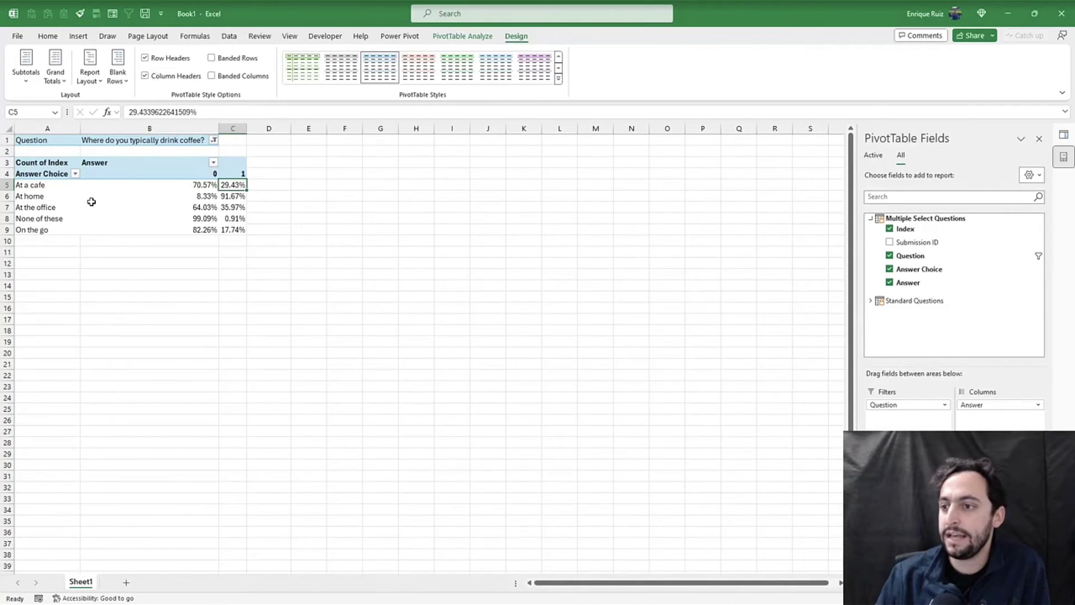
{"action": "left_click", "coordinate": [241, 199]}
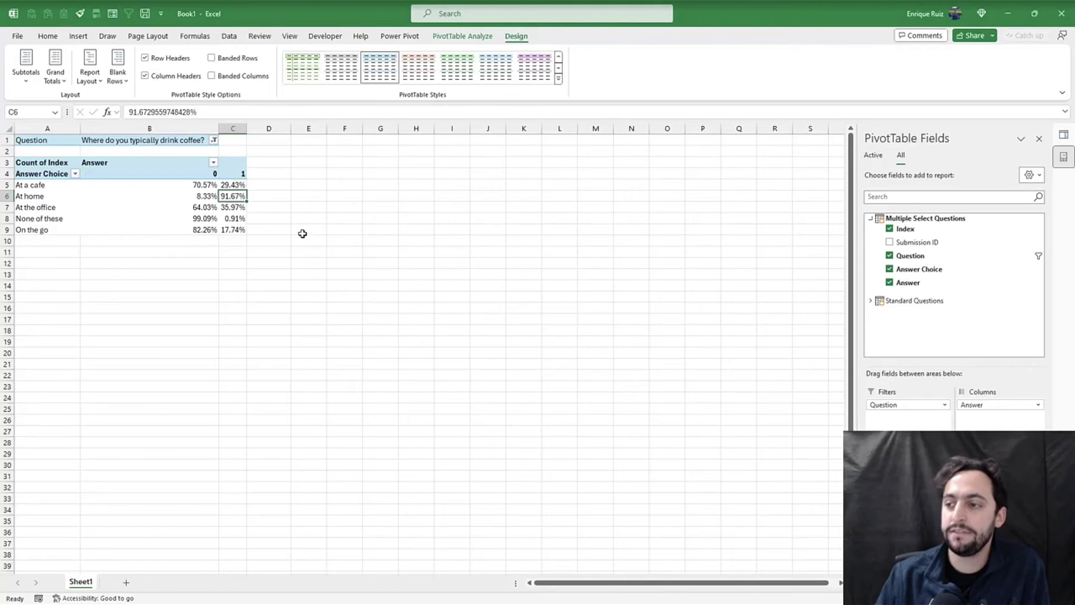
Format the Count of Index values as percentages with 0 decimal places
{"action": "left_click", "coordinate": [241, 207]}
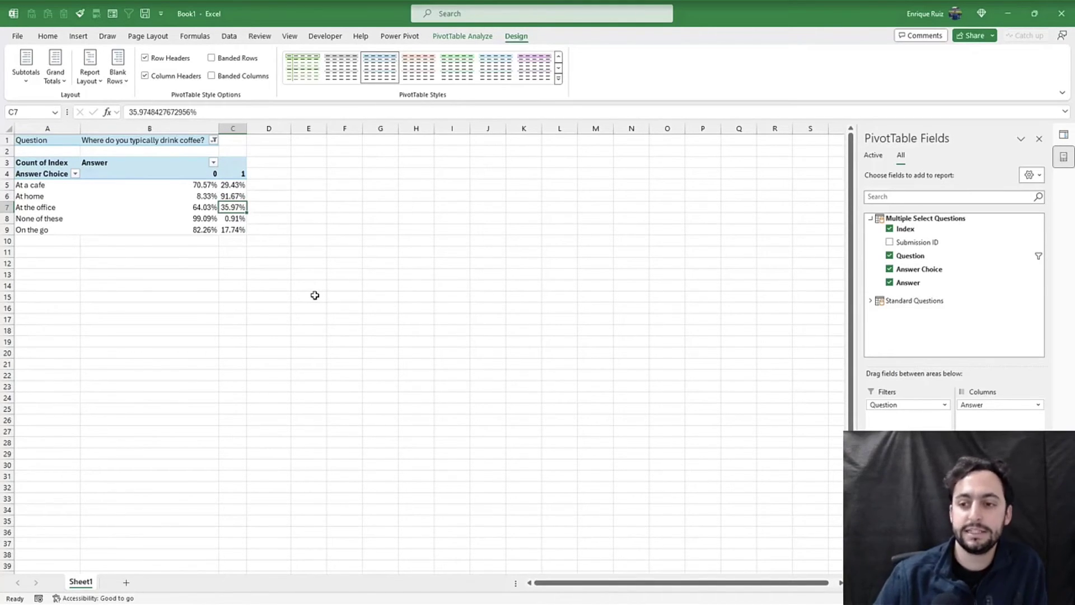
{"action": "right_click", "coordinate": [241, 207]}
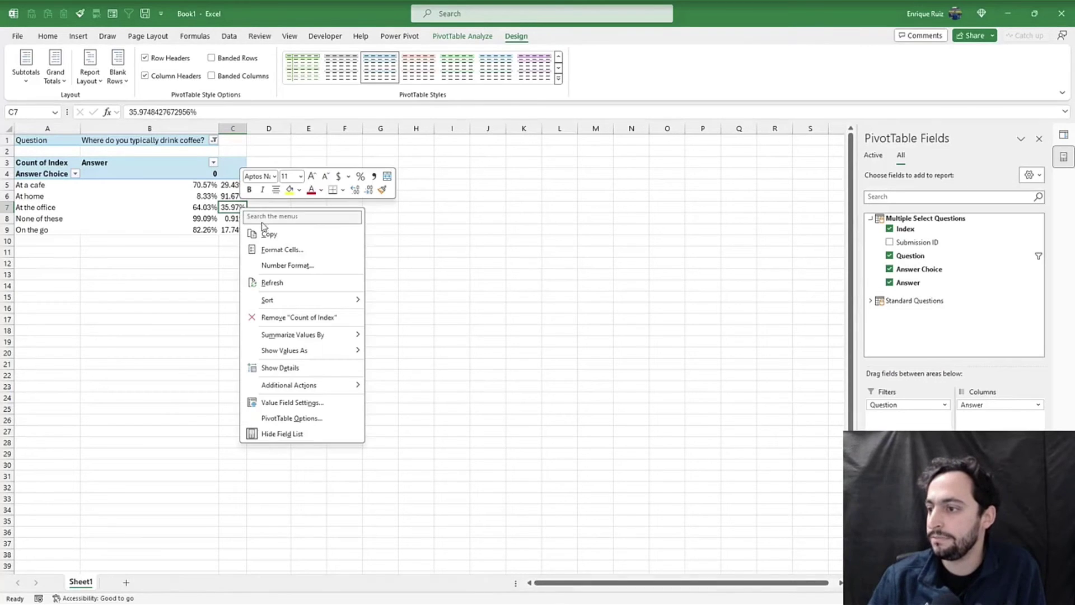
{"action": "left_click", "coordinate": [286, 263]}
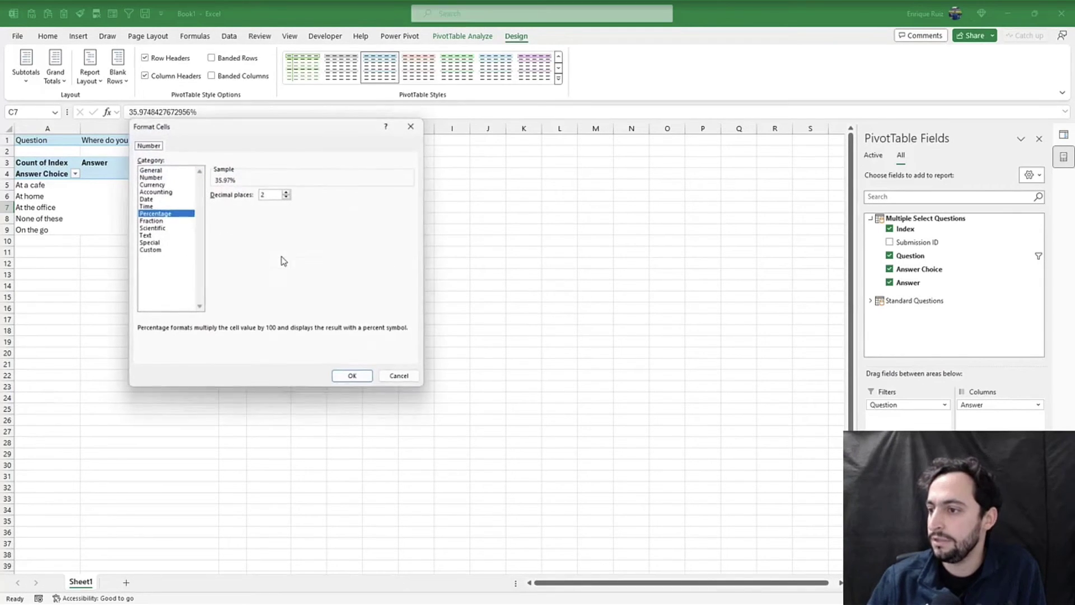
{"action": "left_click", "coordinate": [287, 197]}
{"action": "left_click", "coordinate": [287, 197]}
{"action": "left_click", "coordinate": [352, 377]}
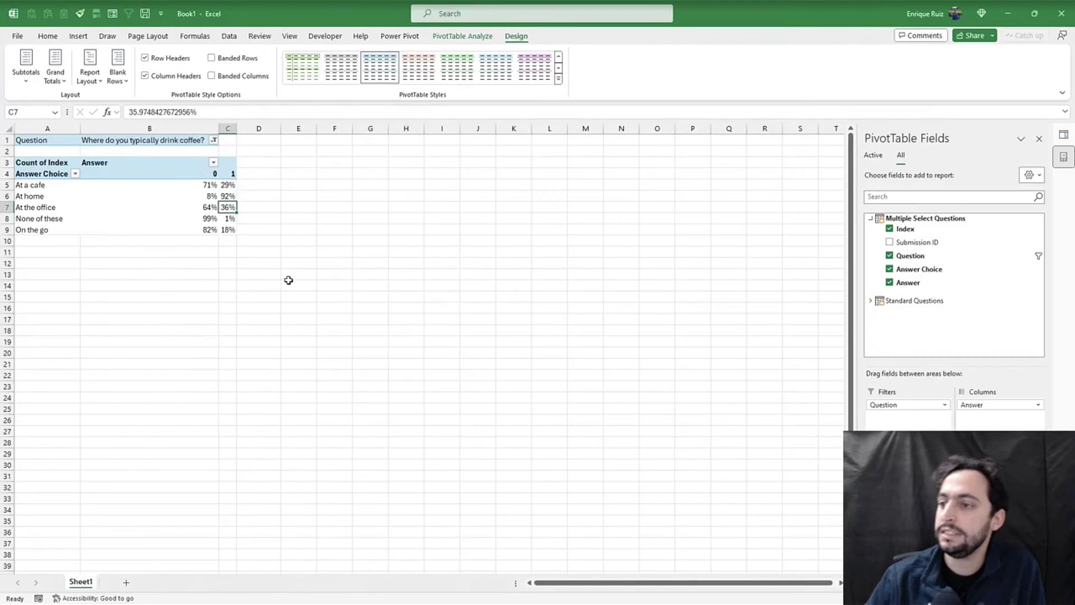
{"action": "left_click_drag", "start_coordinate": [191, 185], "coordinate": [180, 219]}
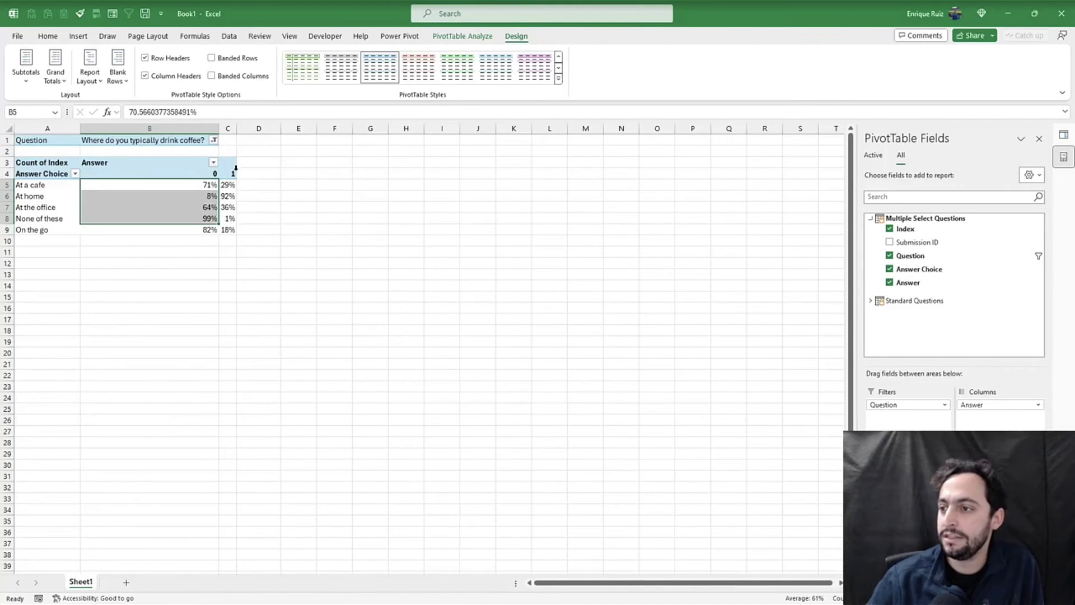
{"action": "left_click_drag", "start_coordinate": [228, 178], "coordinate": [230, 231]}
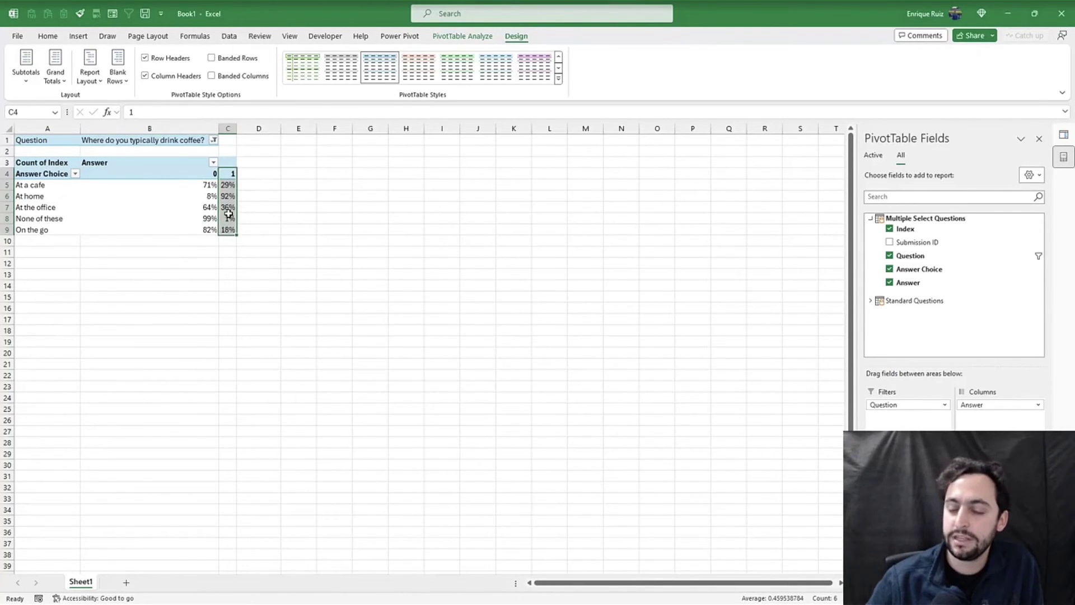
{"action": "left_click", "coordinate": [228, 207]}
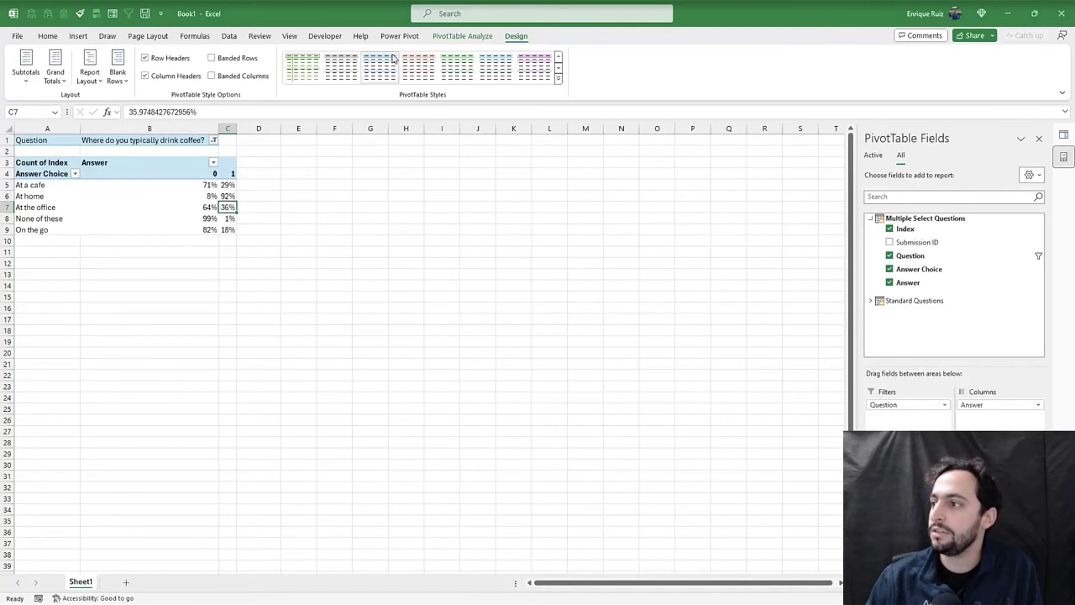
Start a new Power Pivot measure in the Multiple Select Questions table and name it "% of Respondents"
{"action": "left_click", "coordinate": [400, 36]}
{"action": "left_click", "coordinate": [63, 70]}
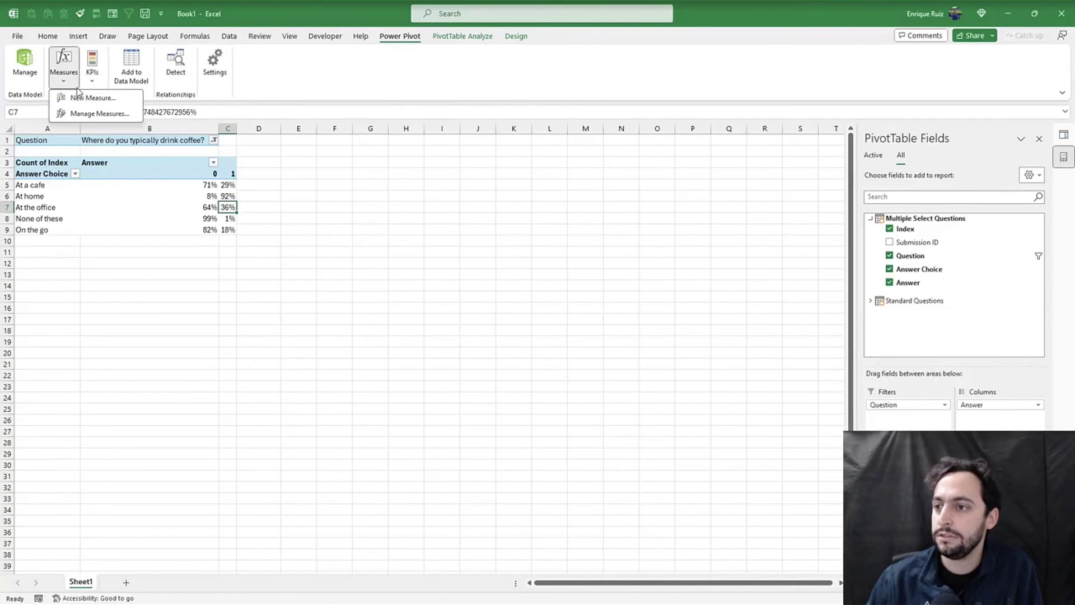
{"action": "left_click", "coordinate": [82, 97]}
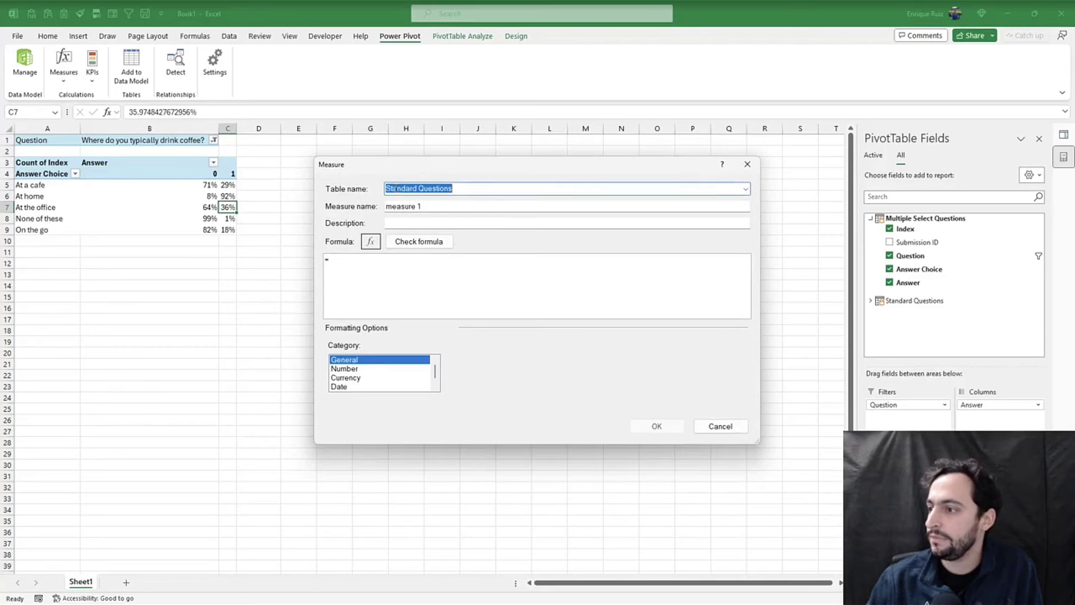
{"action": "left_click", "coordinate": [746, 189]}
{"action": "left_click", "coordinate": [426, 209]}
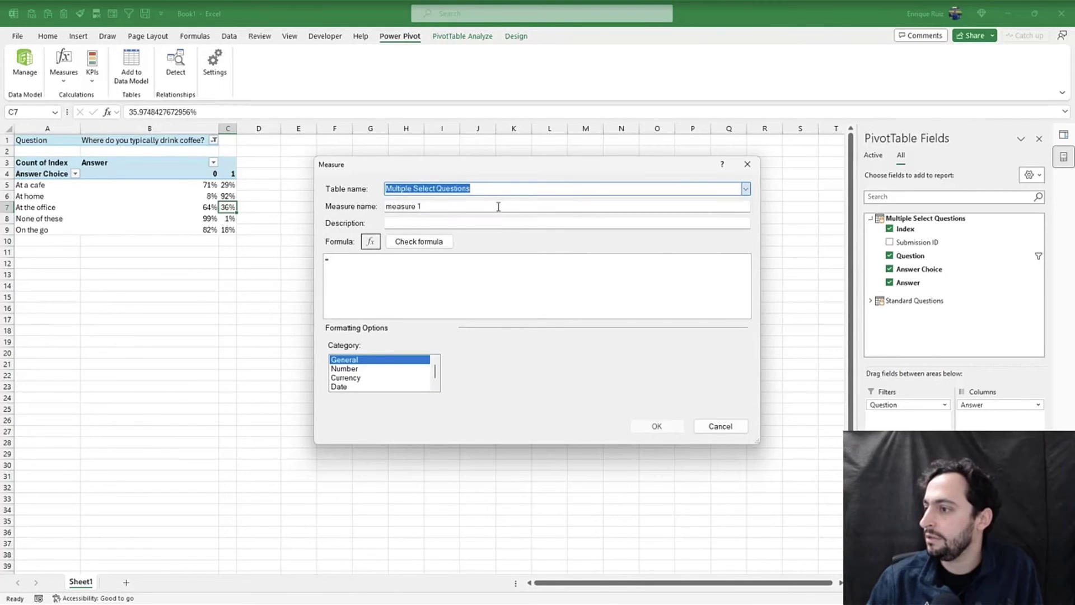
{"action": "key", "text": "Tab"}
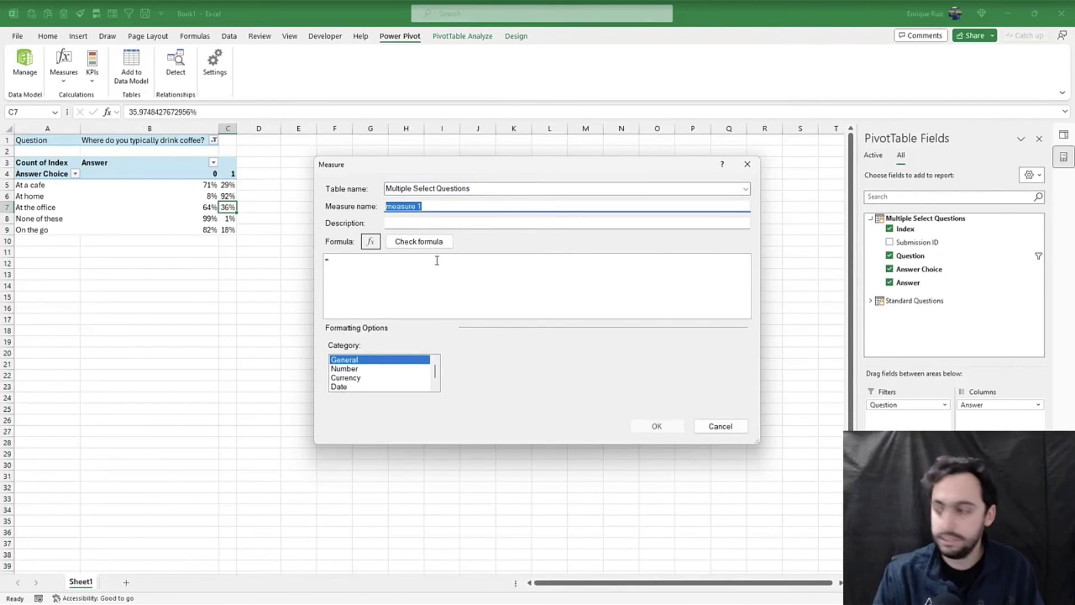
{"action": "type", "text": "% of Respondents"}
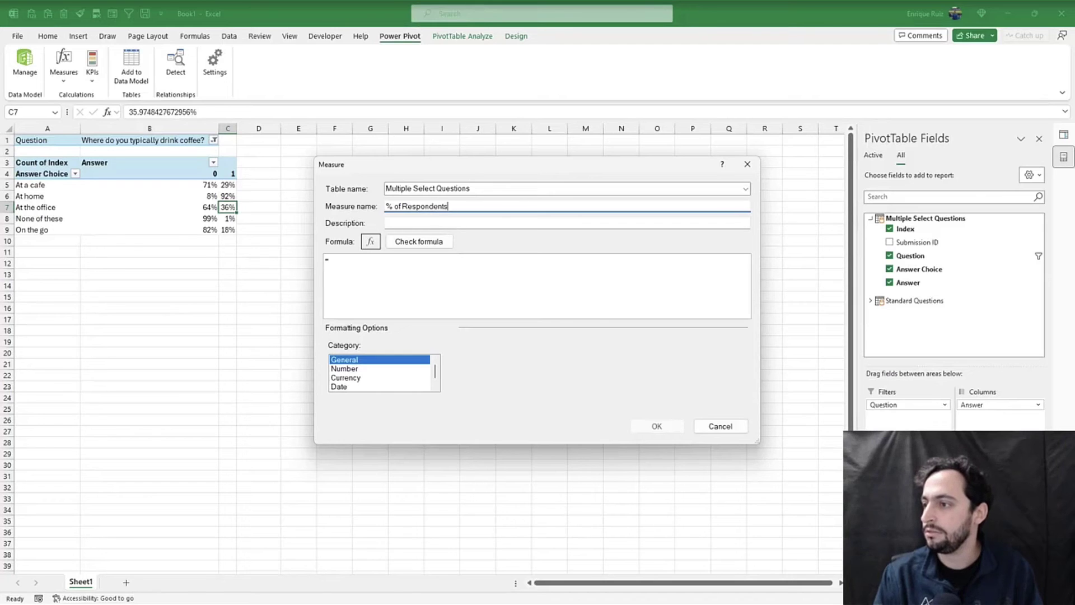
{"action": "key", "text": "Tab"}
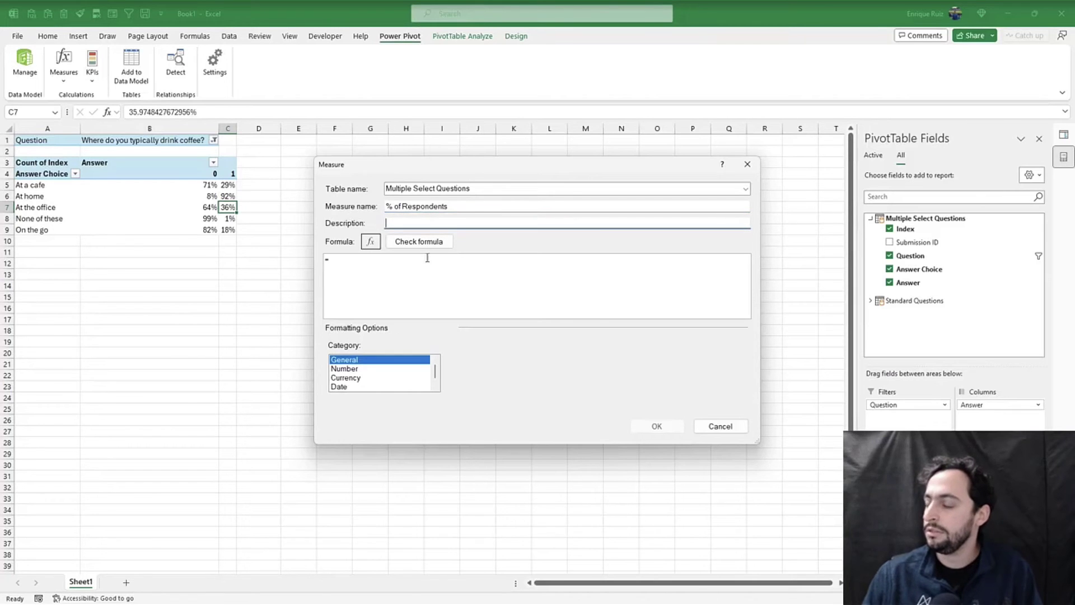
Define the measure's formula as =AVERAGE('Multiple Select Questions'[Answer])
{"action": "left_click", "coordinate": [339, 260]}
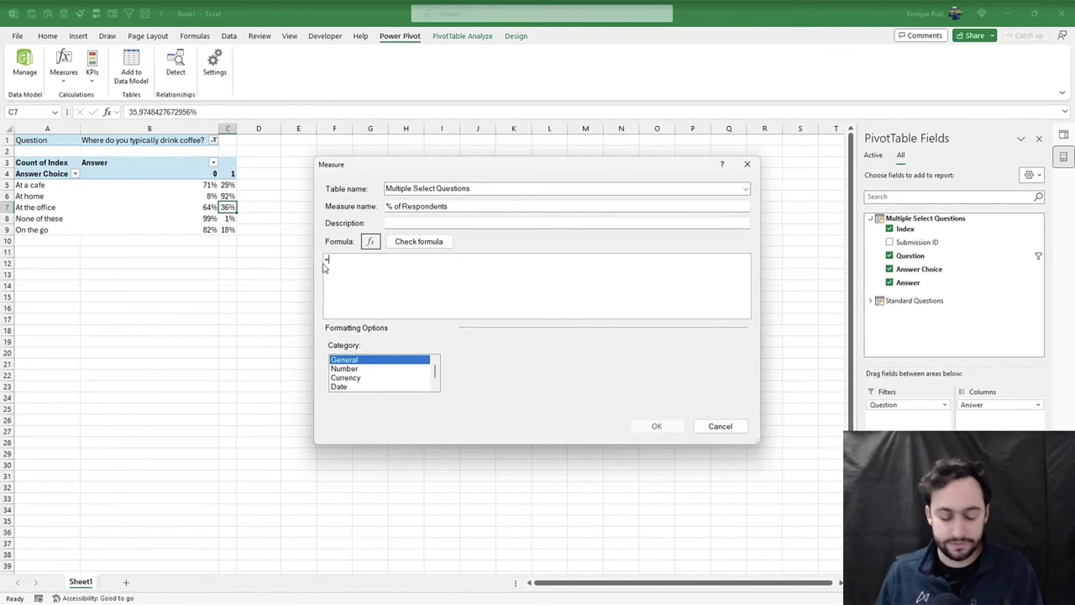
{"action": "type", "text": "AVER"}
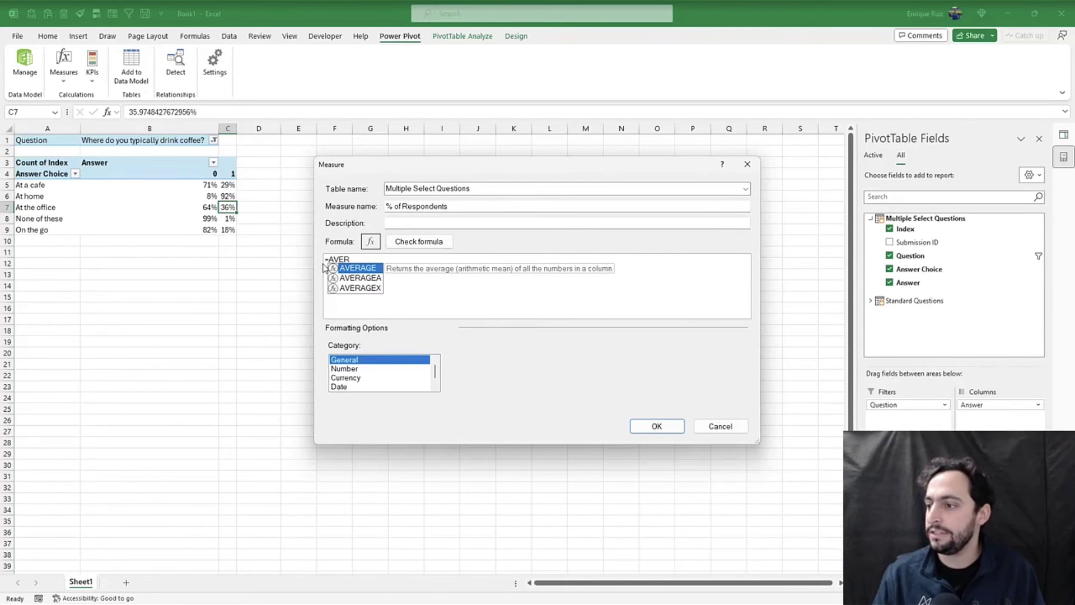
{"action": "key", "text": "Tab"}
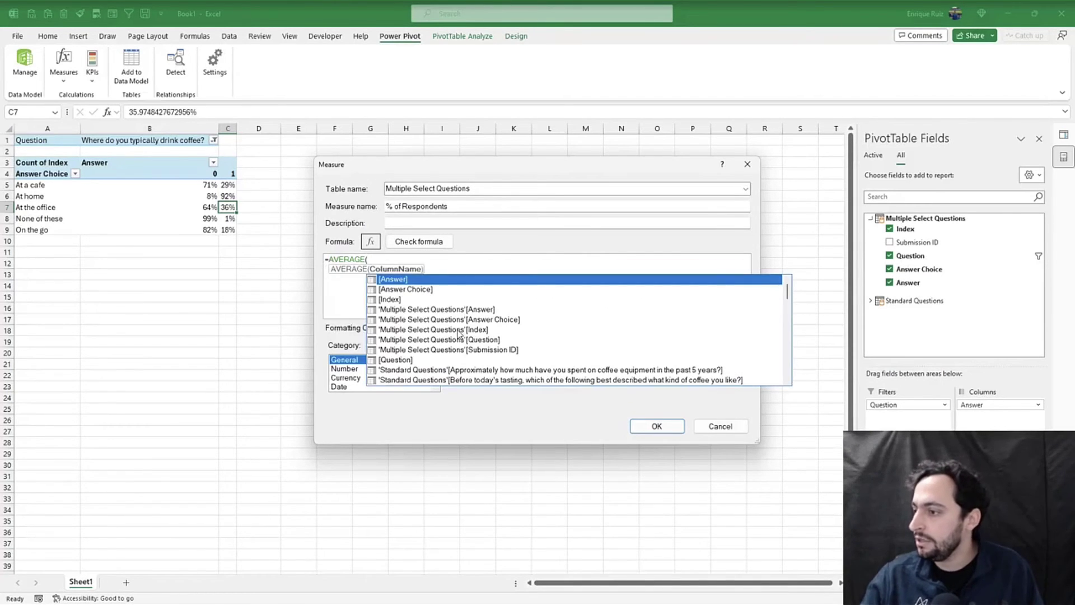
{"action": "double_click", "coordinate": [458, 310]}
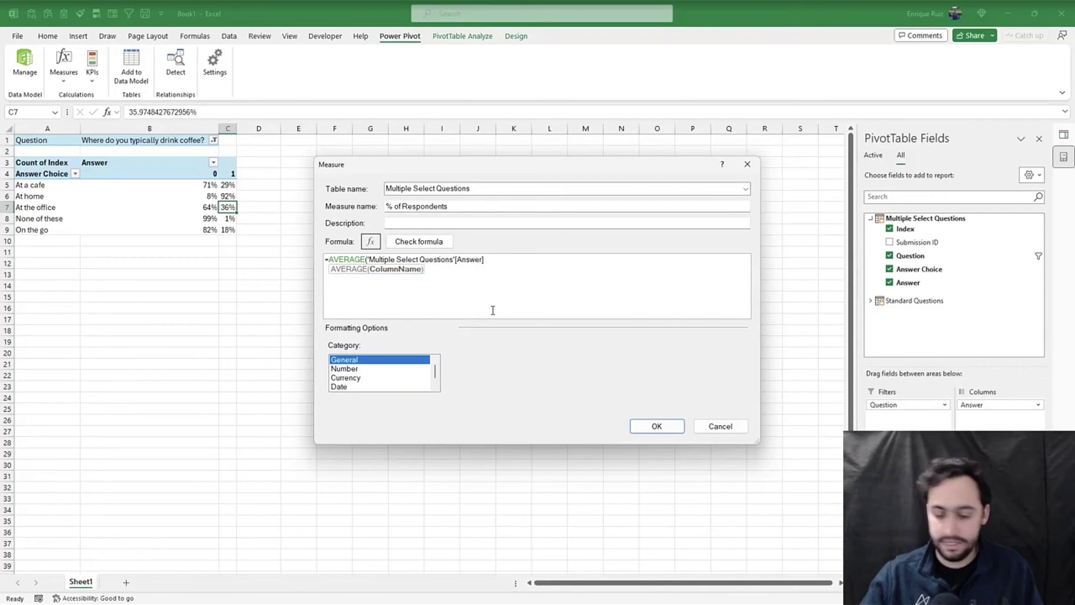
Format the measure as a Number in Percentage format with 0 decimal places and create it
{"action": "left_click", "coordinate": [376, 369]}
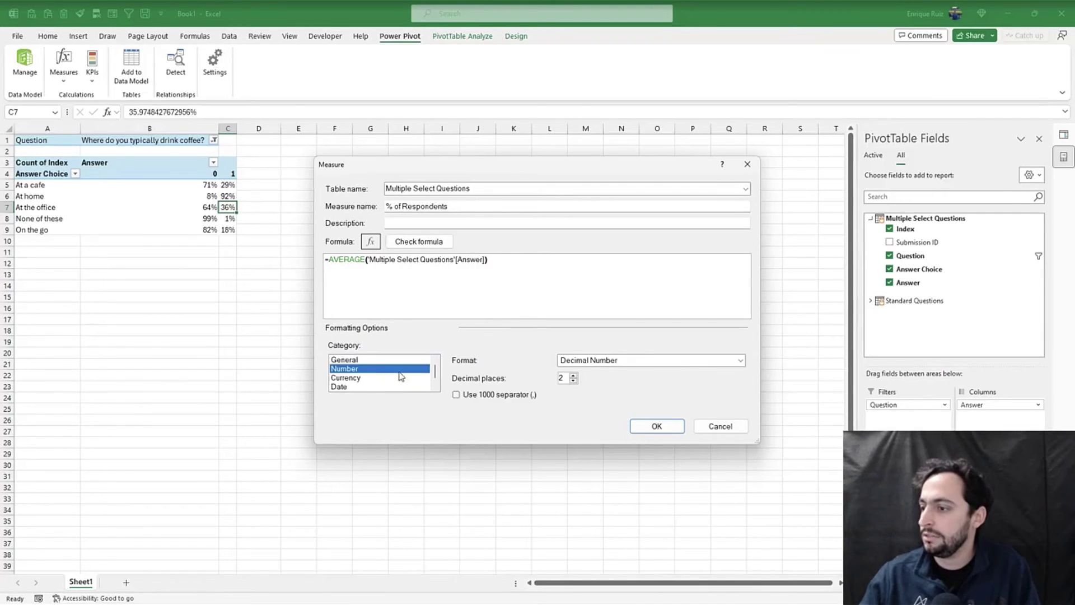
{"action": "left_click", "coordinate": [677, 365]}
{"action": "left_click", "coordinate": [604, 388]}
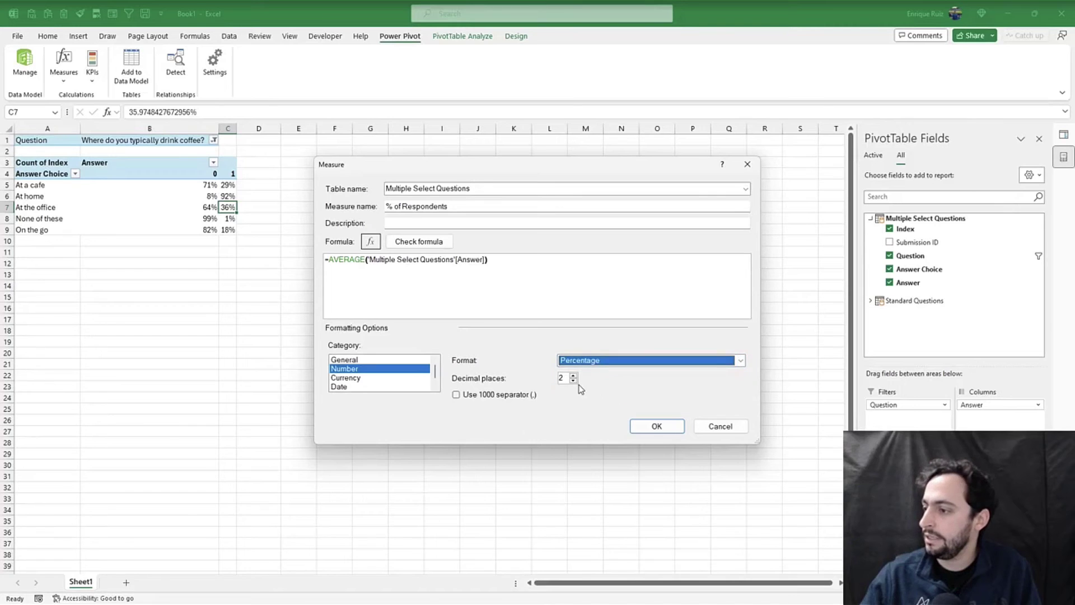
{"action": "left_click", "coordinate": [574, 380]}
{"action": "left_click", "coordinate": [573, 381]}
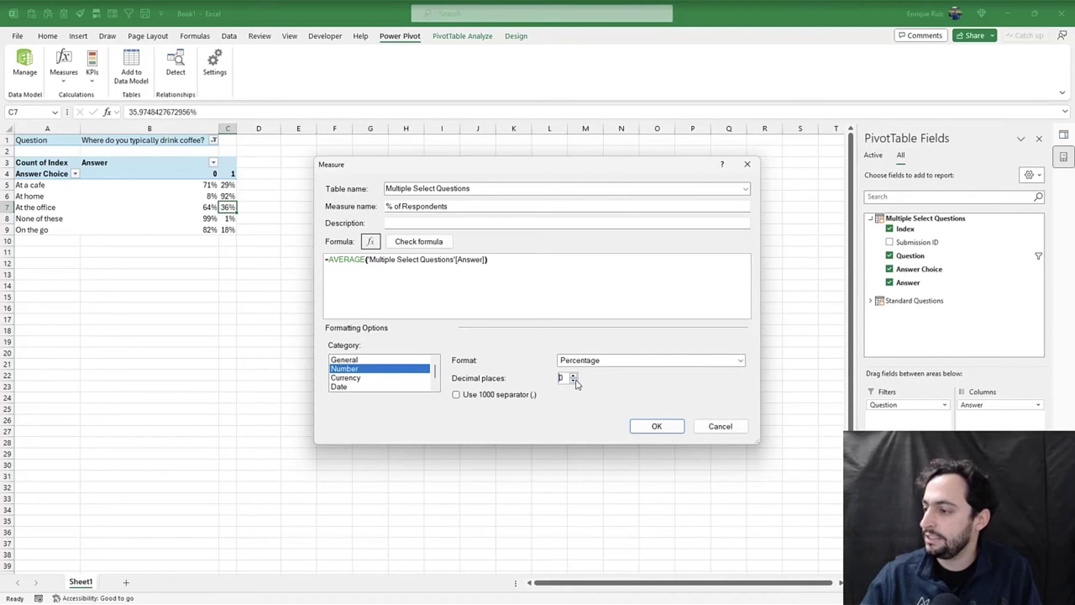
{"action": "left_click", "coordinate": [655, 427]}
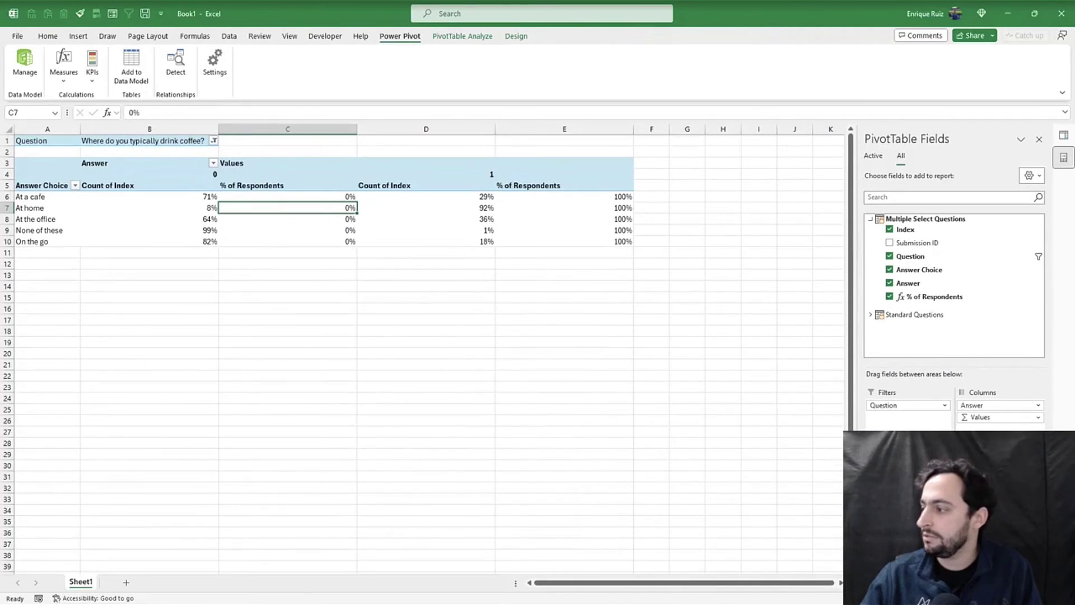
Remove % of Respondents from the PivotTable's values and paste a copy of the whole PivotTable at A12
{"action": "left_click_drag", "start_coordinate": [907, 448], "coordinate": [979, 345]}
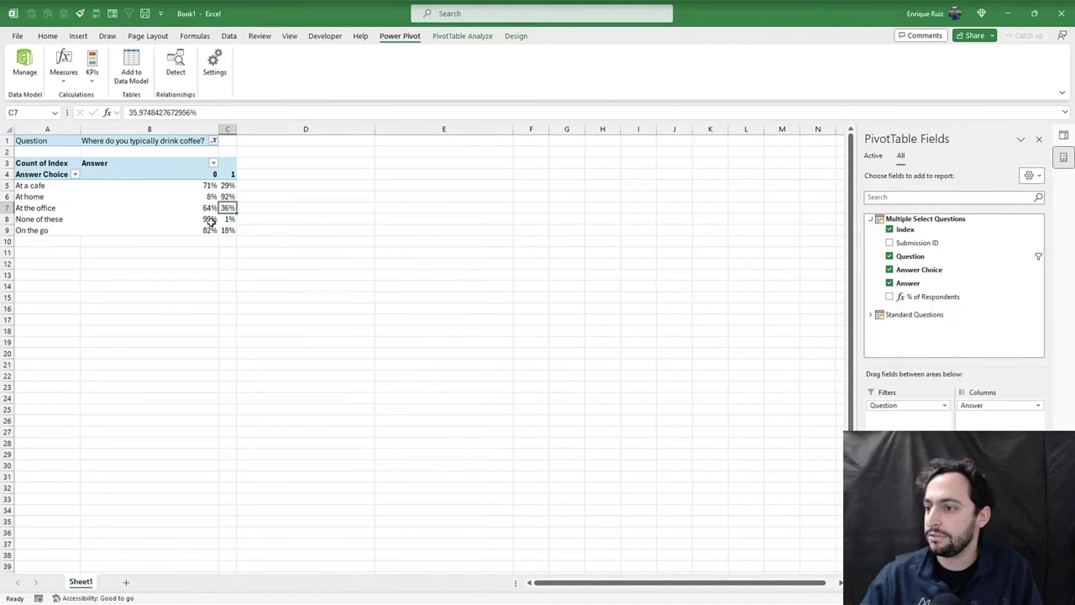
{"action": "left_click_drag", "start_coordinate": [46, 141], "coordinate": [213, 235]}
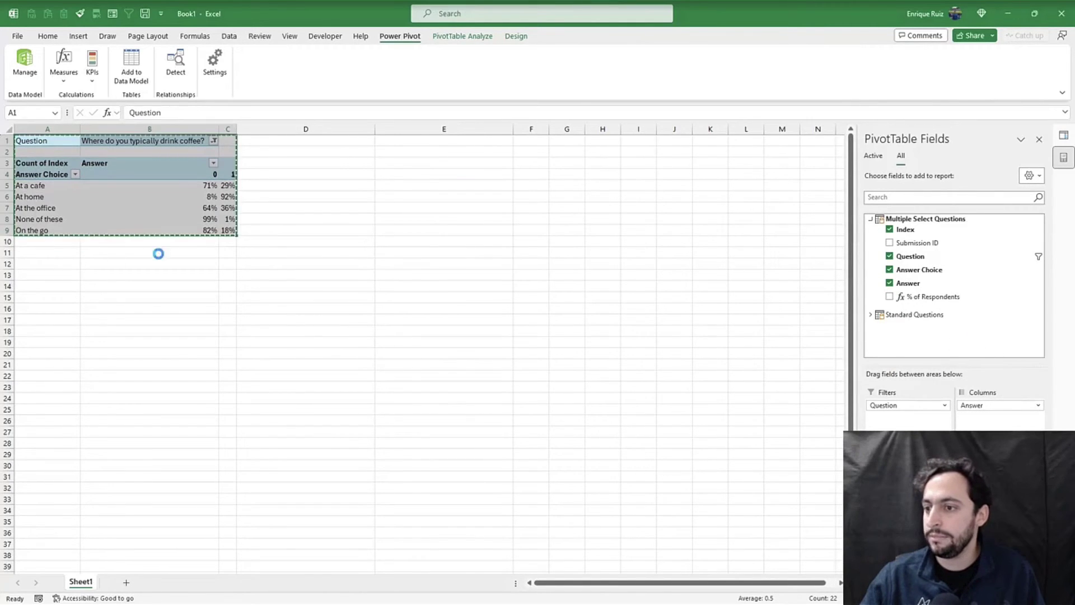
{"action": "key", "text": "ctrl+c"}
{"action": "left_click", "coordinate": [42, 264]}
{"action": "key", "text": "ctrl+v"}
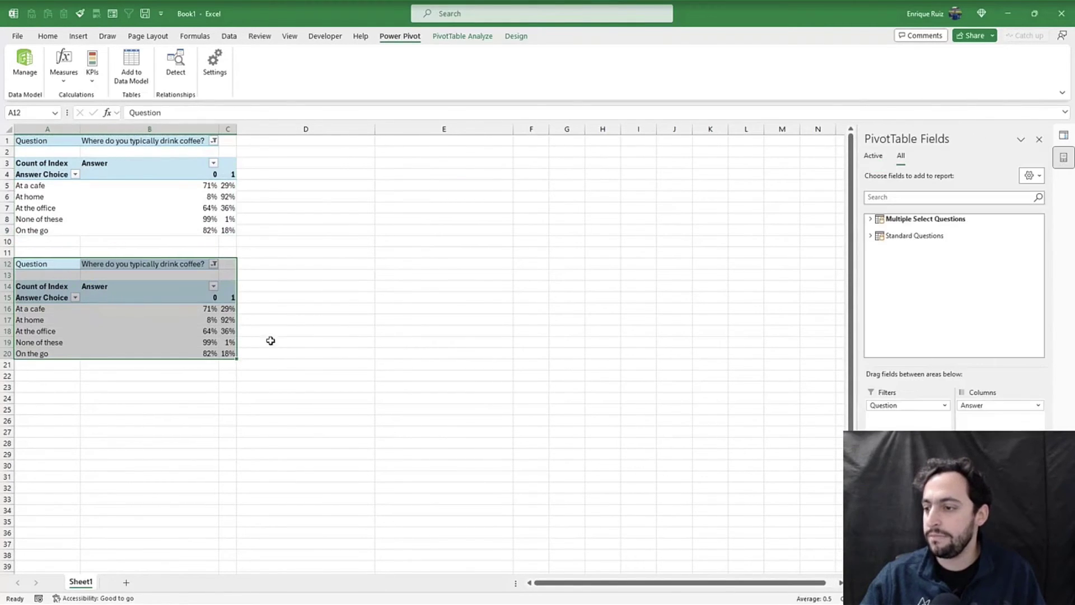
In the copied PivotTable, remove Answer and Count of Index, add % of Respondents as the values, and compare them with the original's 1 column
{"action": "left_click", "coordinate": [227, 331]}
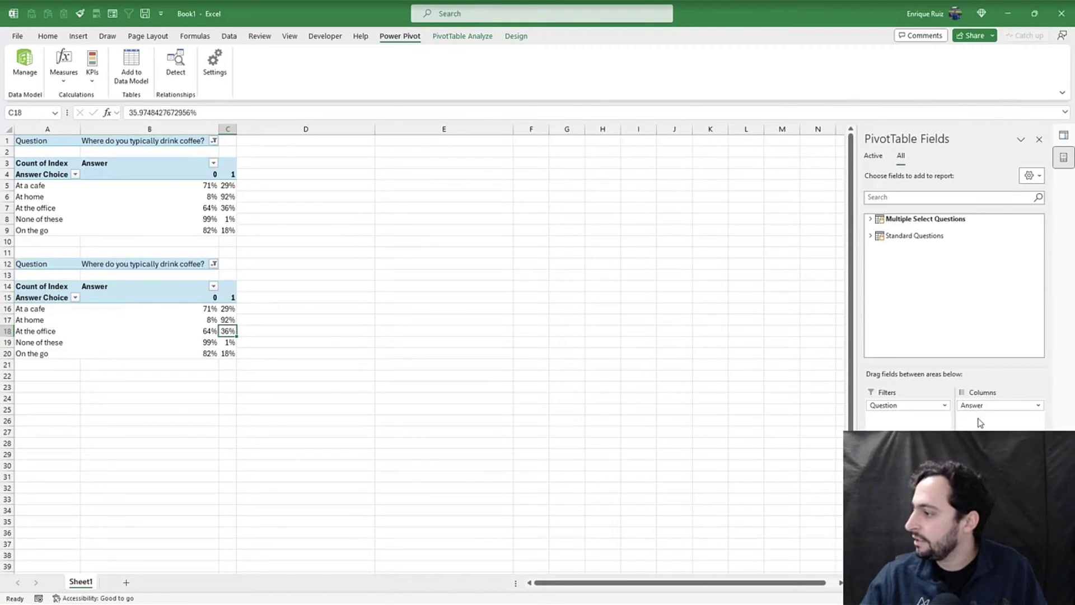
{"action": "left_click_drag", "start_coordinate": [979, 405], "coordinate": [985, 304]}
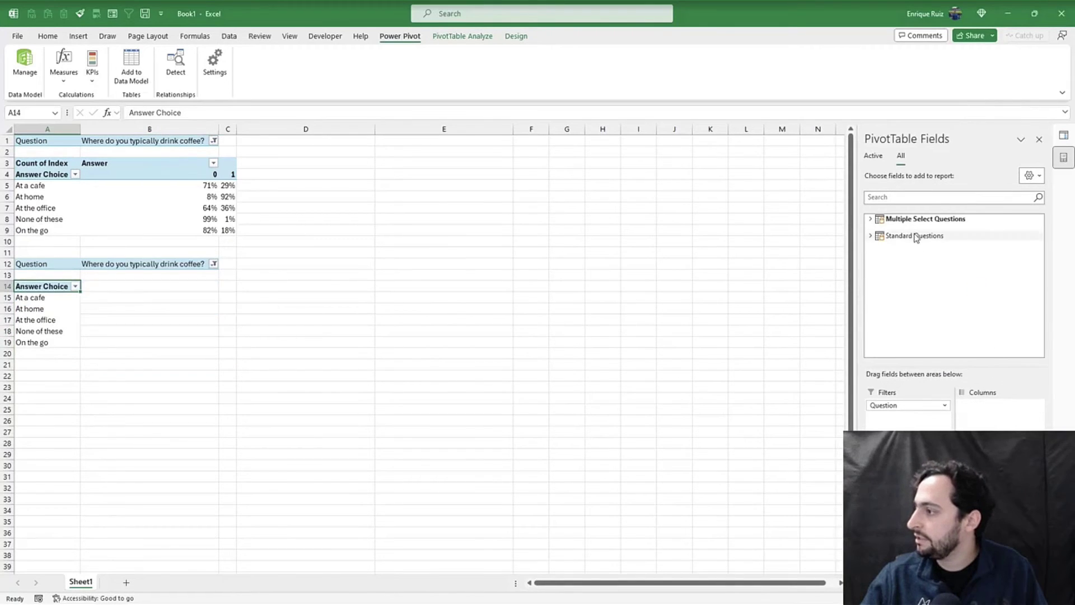
{"action": "left_click", "coordinate": [871, 218]}
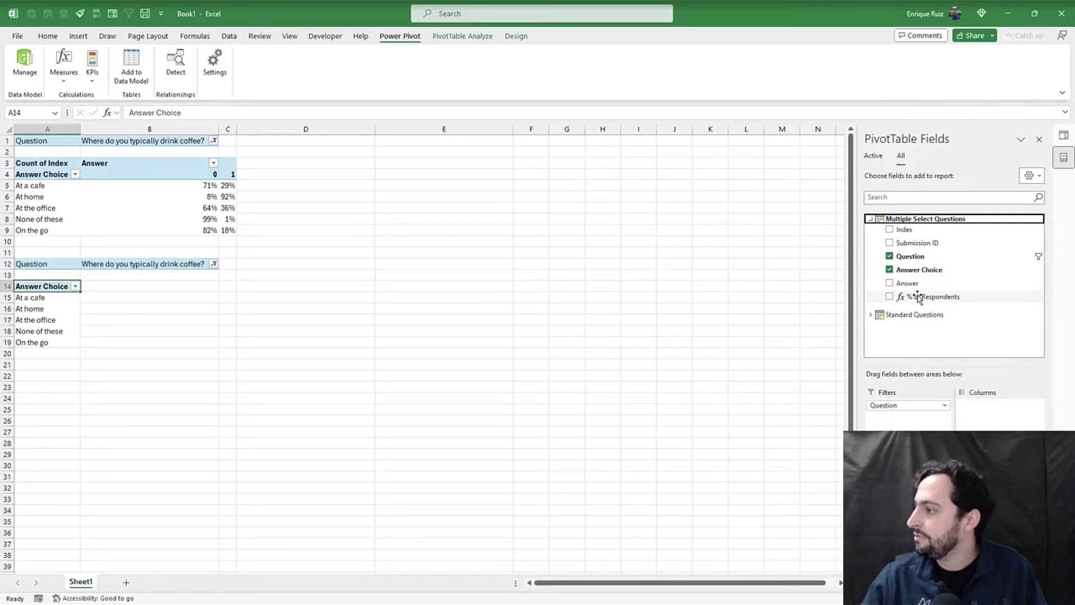
{"action": "left_click", "coordinate": [919, 296]}
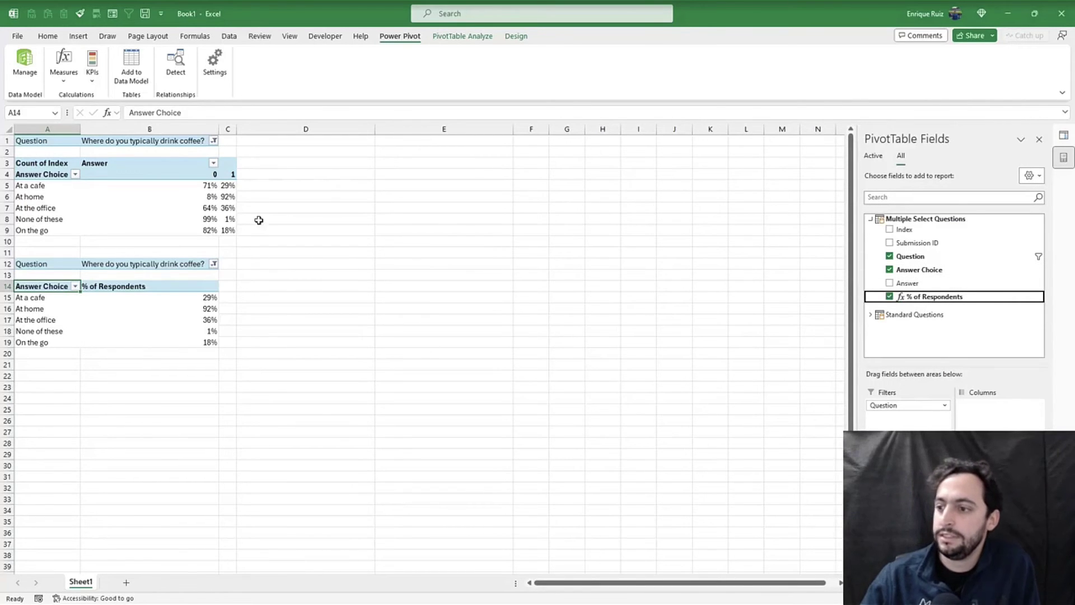
{"action": "left_click_drag", "start_coordinate": [228, 185], "coordinate": [228, 230]}
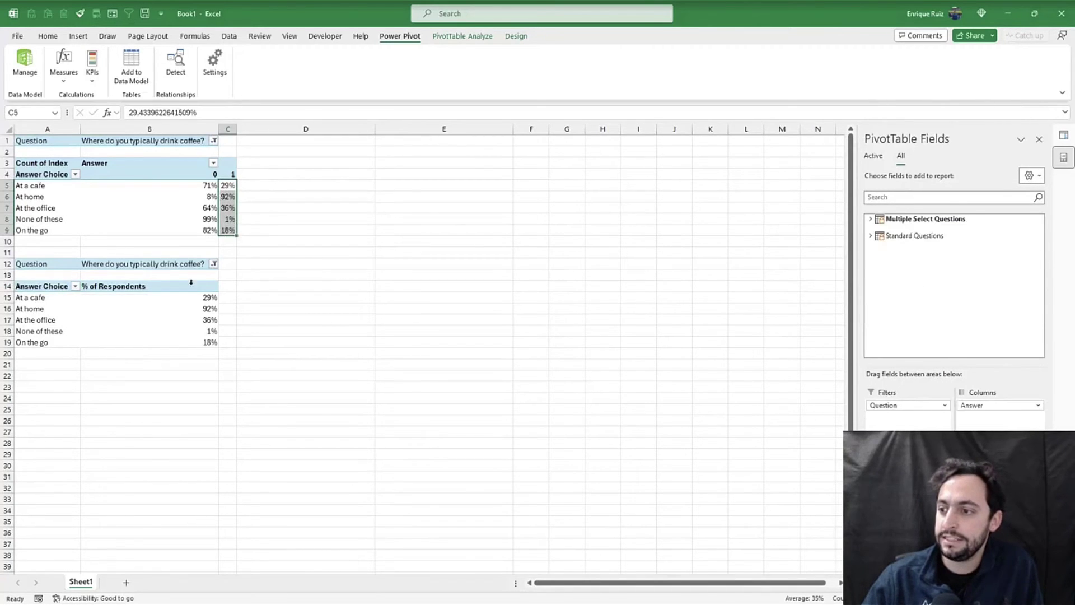
{"action": "left_click_drag", "start_coordinate": [207, 299], "coordinate": [207, 339]}
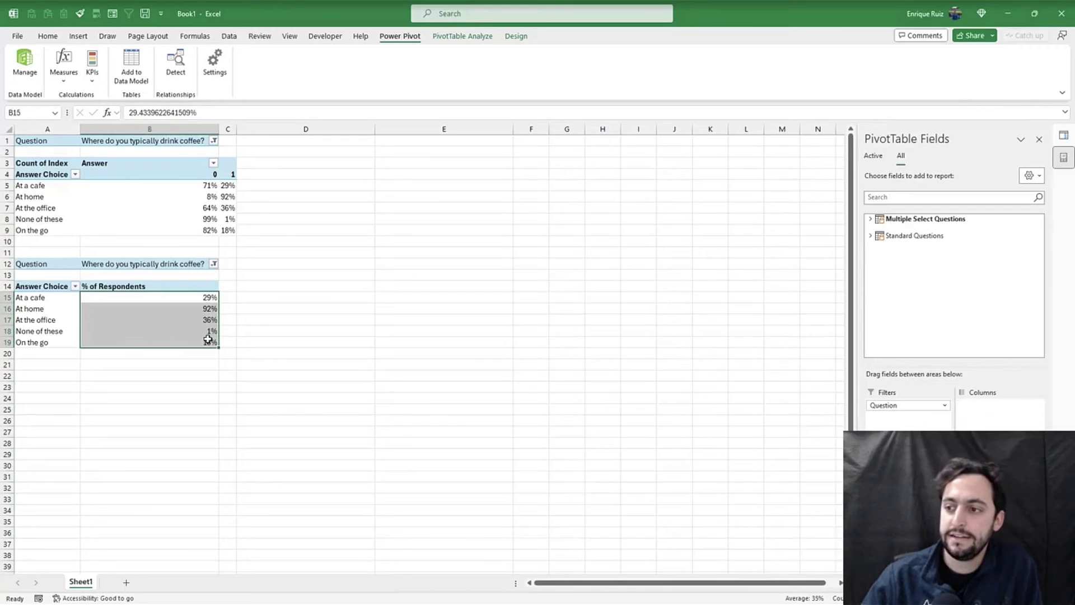
Delete the original PivotTable and move the copied one up so it starts at A4
{"action": "left_click_drag", "start_coordinate": [225, 229], "coordinate": [20, 140]}
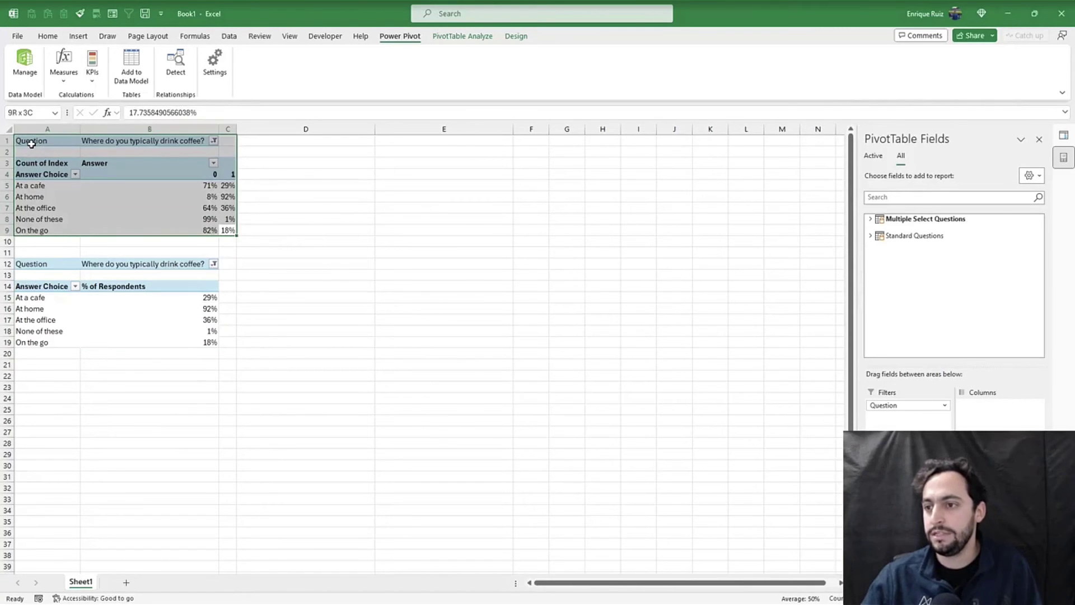
{"action": "key", "text": "Delete"}
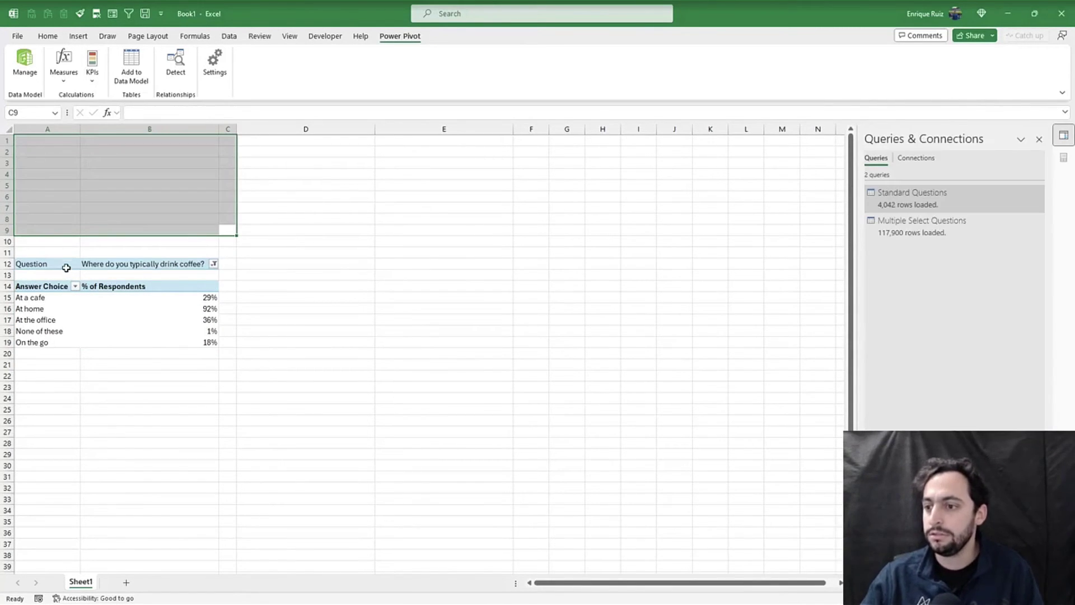
{"action": "left_click_drag", "start_coordinate": [65, 265], "coordinate": [151, 261]}
Turn off autofitting column widths on update in the remaining PivotTable's options
{"action": "left_click", "coordinate": [443, 37]}
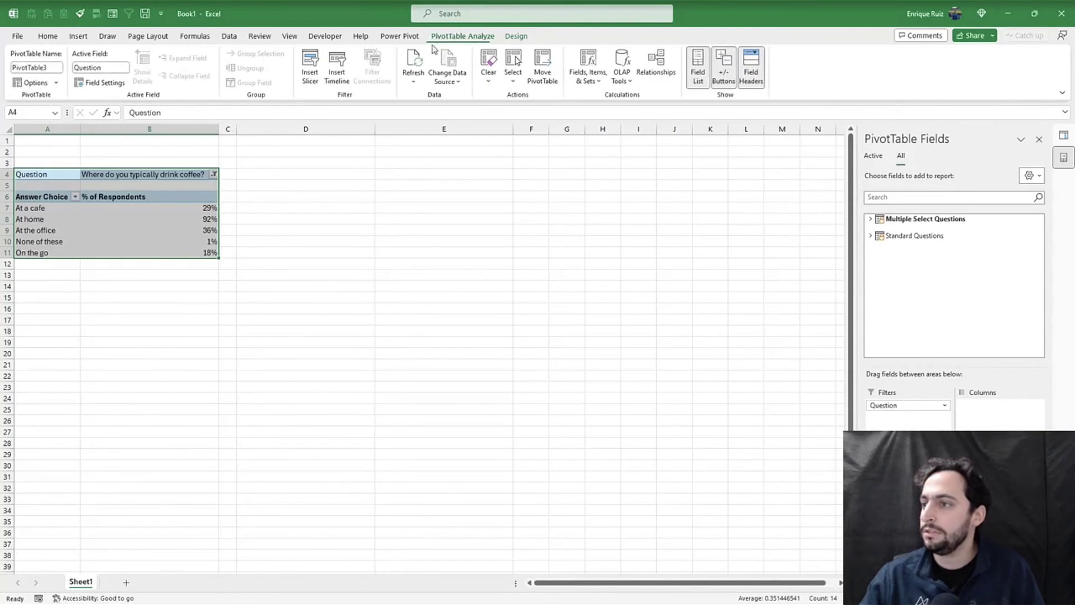
{"action": "left_click", "coordinate": [32, 82]}
{"action": "left_click", "coordinate": [448, 324]}
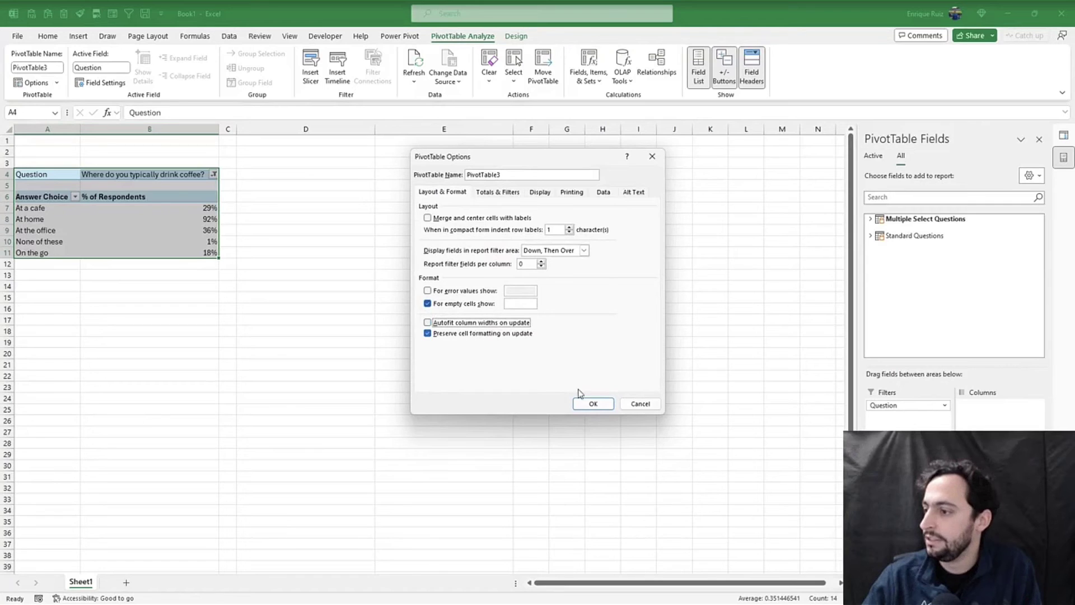
{"action": "left_click", "coordinate": [595, 404]}
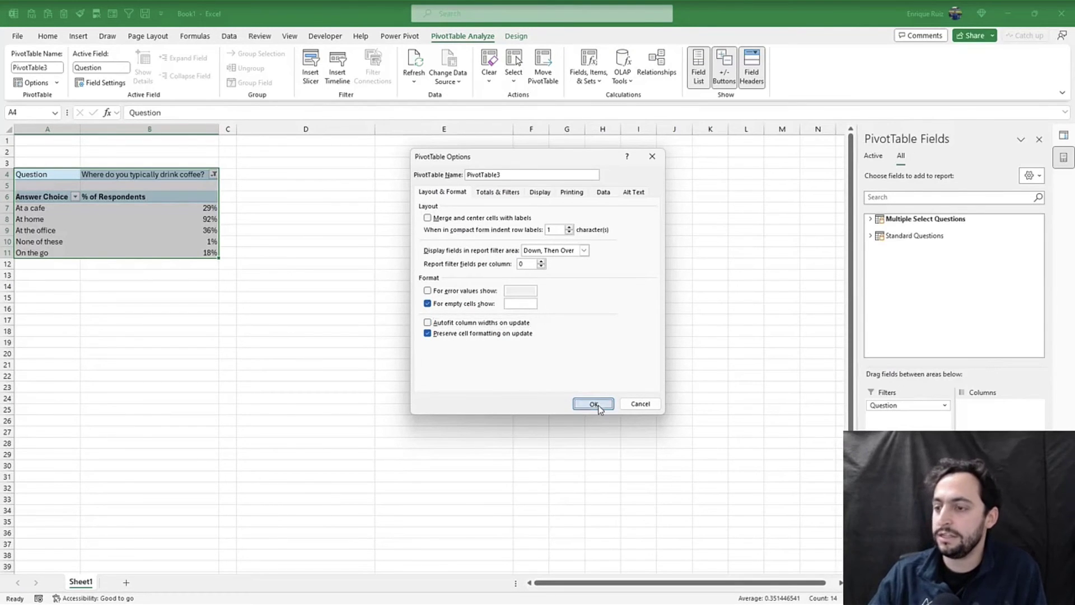
Filter the PivotTable's Question to "On the go, where do you typically purchase coffee?"
{"action": "left_click", "coordinate": [175, 226]}
{"action": "left_click", "coordinate": [214, 175]}
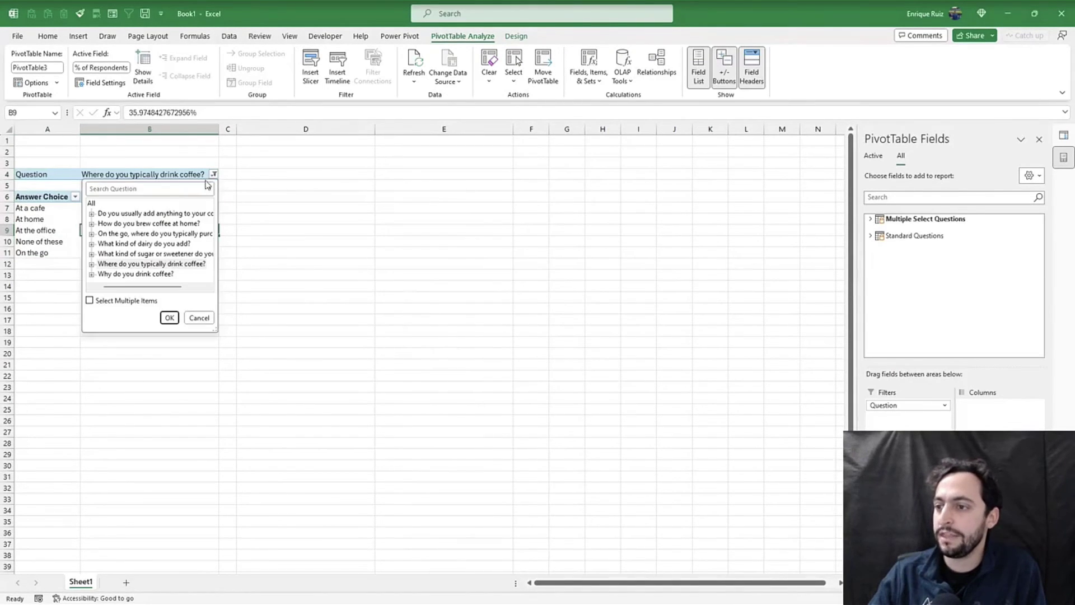
{"action": "left_click", "coordinate": [170, 319]}
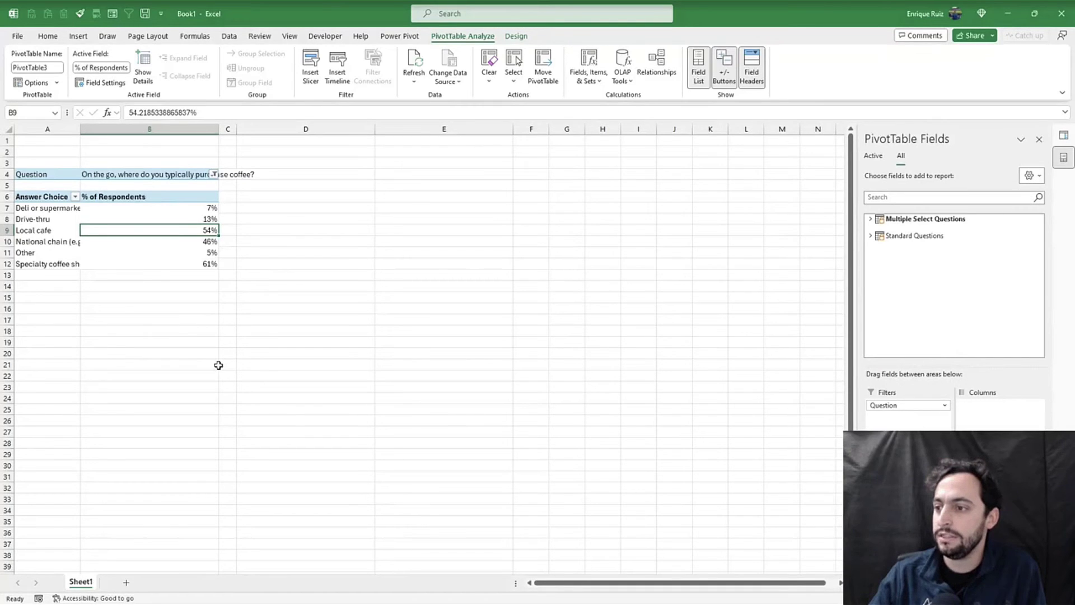
Sort Answer Choice in descending order by % of Respondents and fit column A's width to its contents
{"action": "left_click", "coordinate": [75, 196]}
{"action": "left_click", "coordinate": [71, 240]}
{"action": "left_click", "coordinate": [475, 275]}
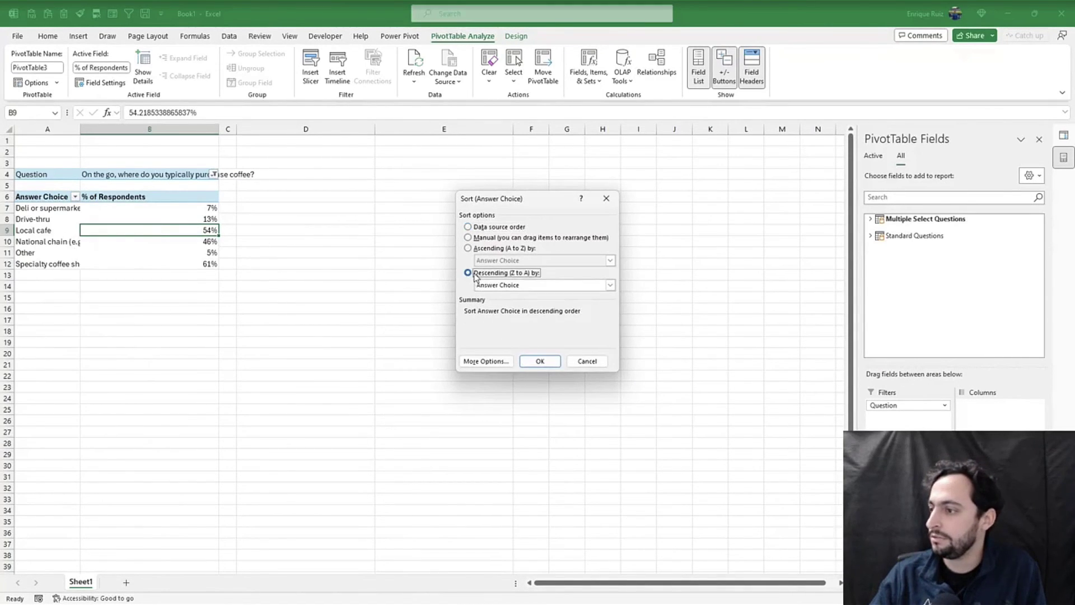
{"action": "left_click", "coordinate": [610, 285]}
{"action": "left_click", "coordinate": [520, 296]}
{"action": "left_click", "coordinate": [540, 361]}
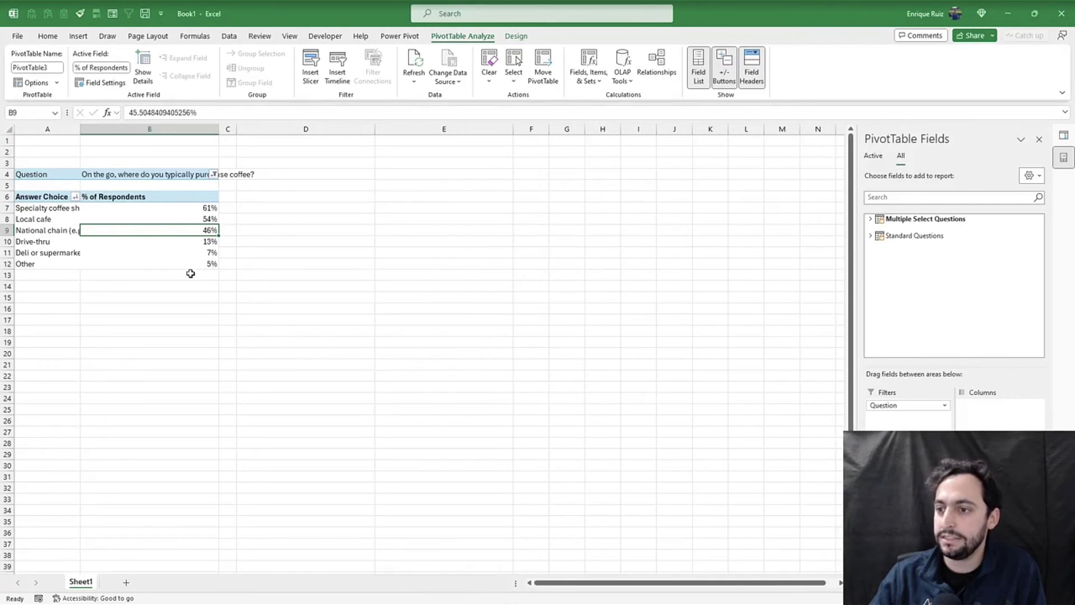
{"action": "left_click", "coordinate": [71, 210]}
{"action": "double_click", "coordinate": [81, 129]}
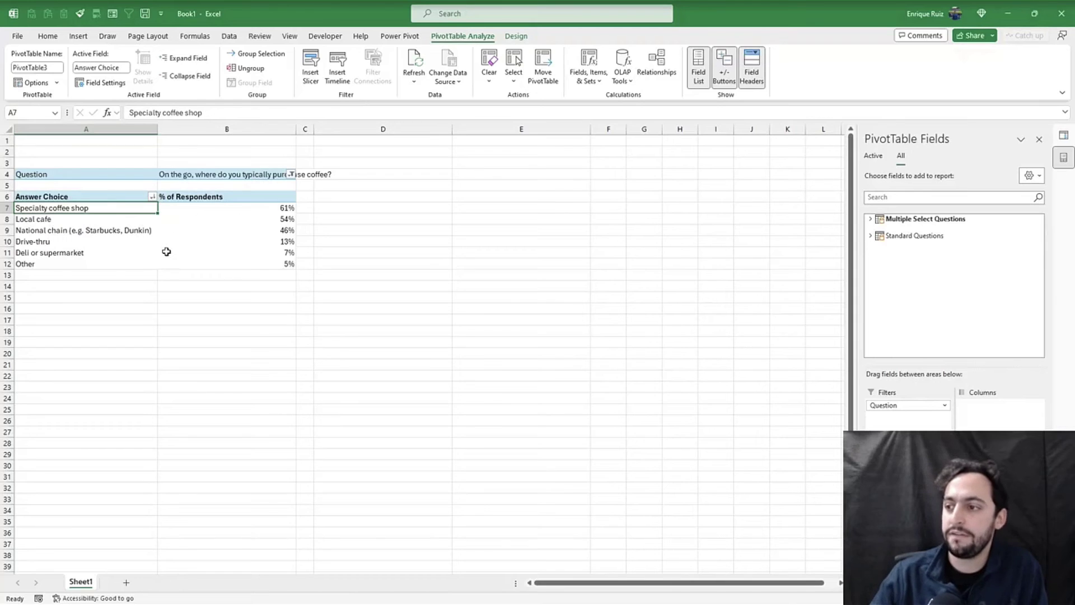
{"action": "left_click", "coordinate": [214, 208]}
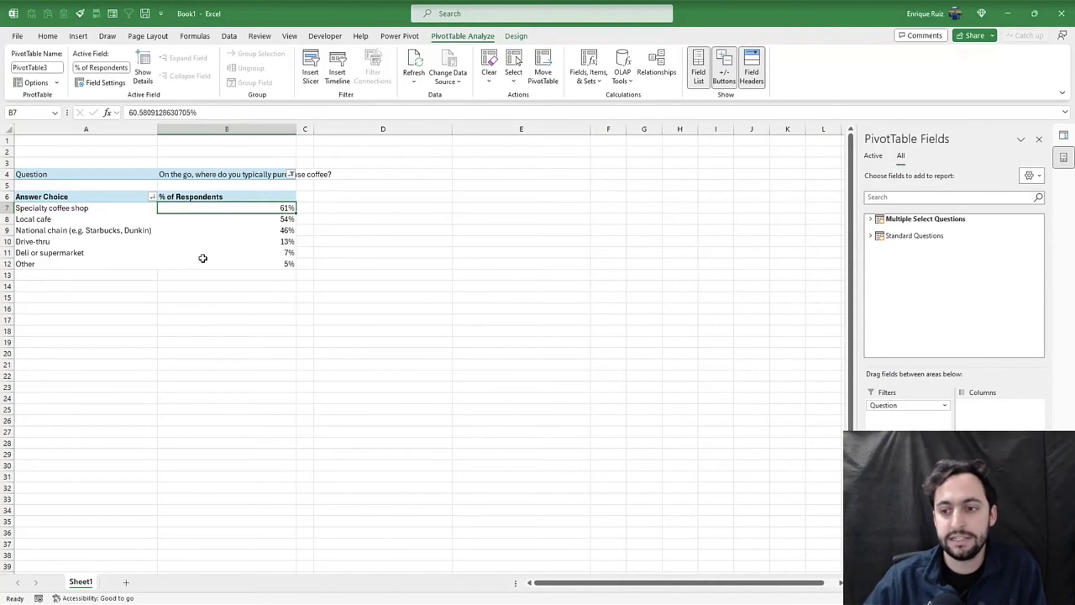
{"action": "left_click", "coordinate": [228, 220]}
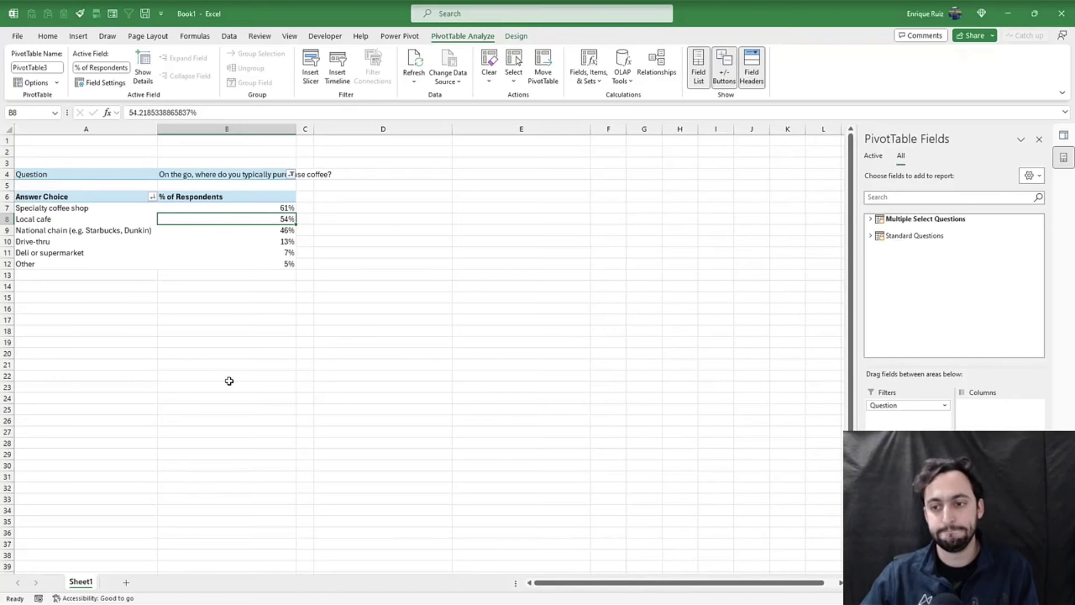
{"action": "left_click_drag", "start_coordinate": [261, 208], "coordinate": [253, 266]}
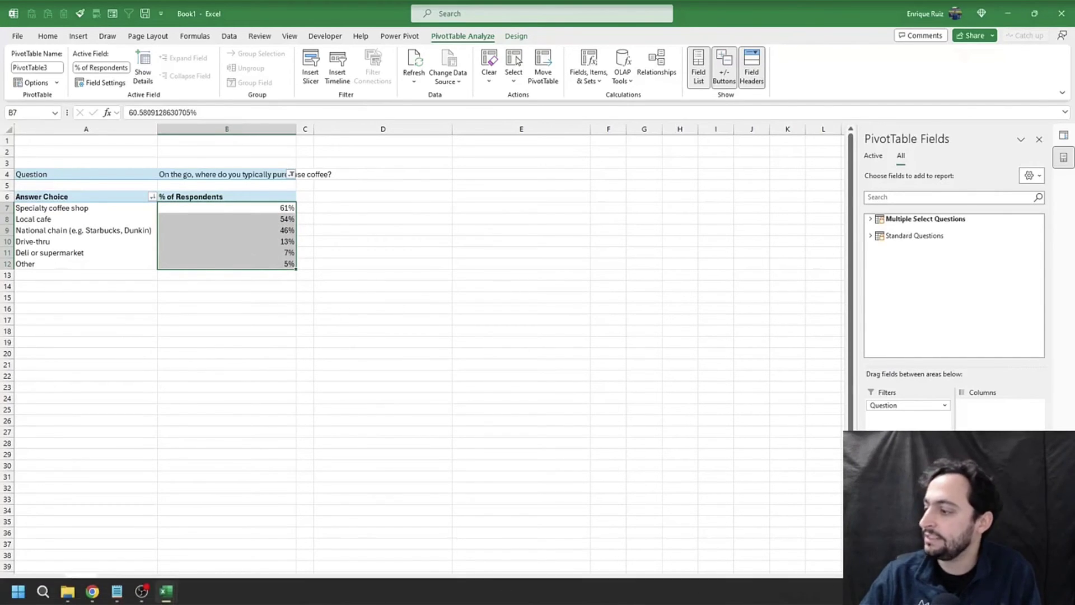
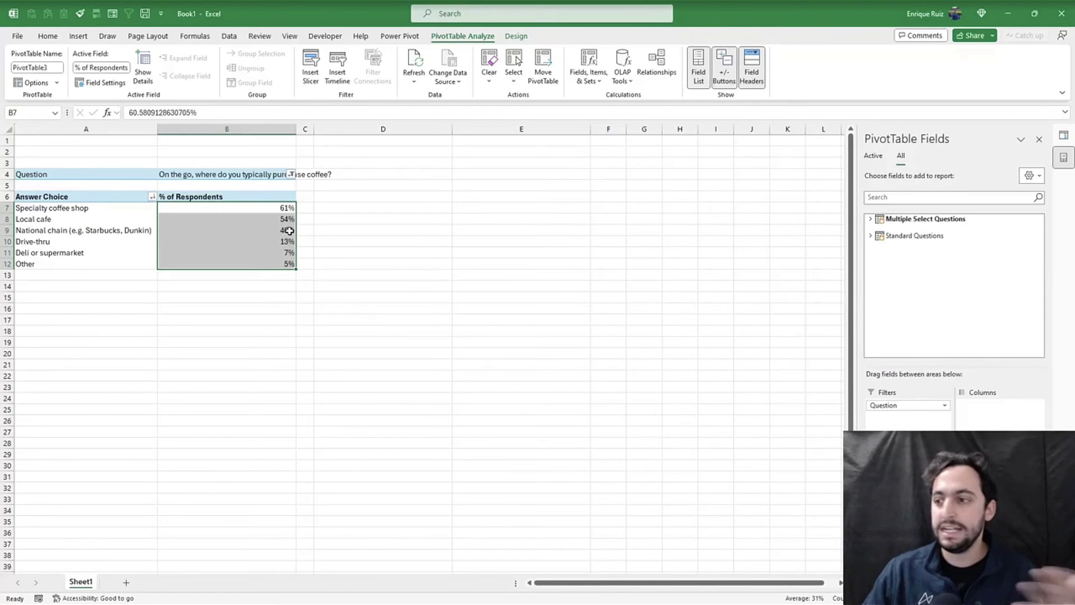
Insert a slicer for Question from Multiple Select Questions and place it beside the PivotTable, starting around D2
{"action": "left_click", "coordinate": [282, 221]}
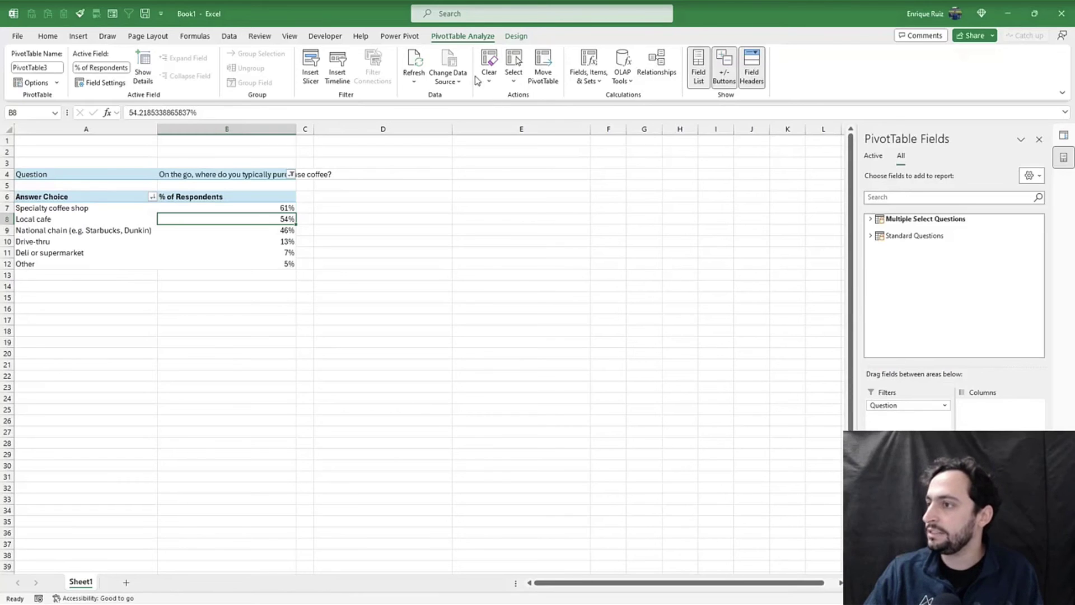
{"action": "left_click", "coordinate": [311, 71]}
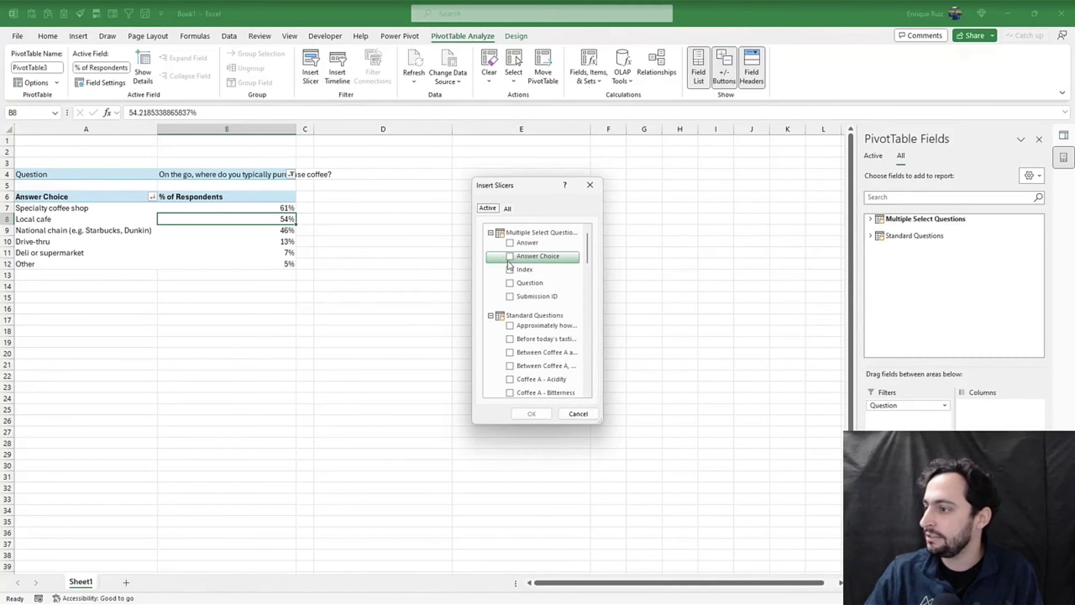
{"action": "left_click", "coordinate": [510, 283]}
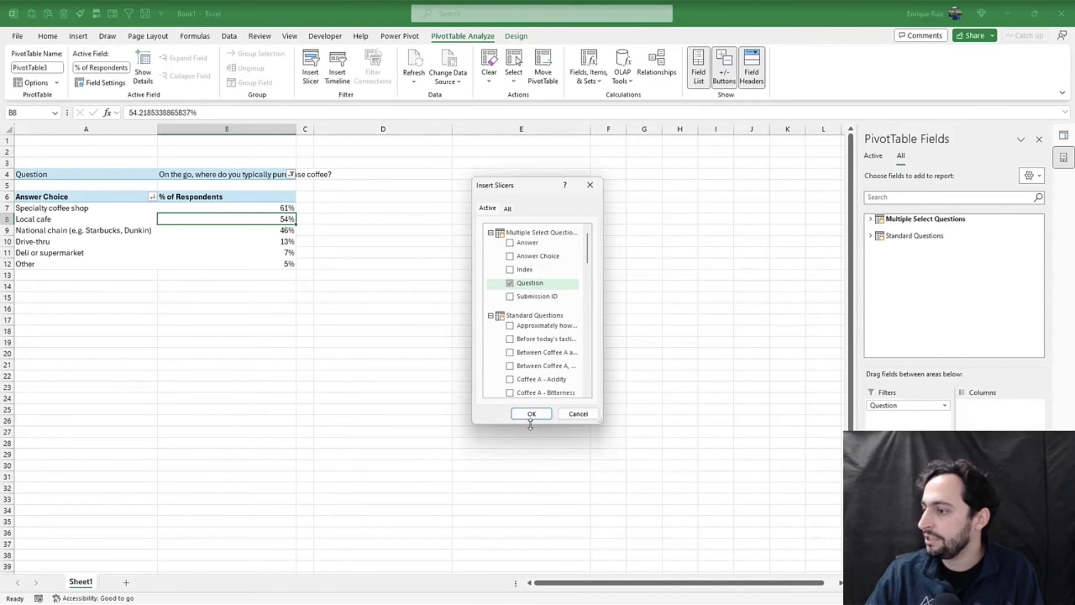
{"action": "left_click", "coordinate": [532, 414]}
{"action": "left_click_drag", "start_coordinate": [370, 278], "coordinate": [363, 147]}
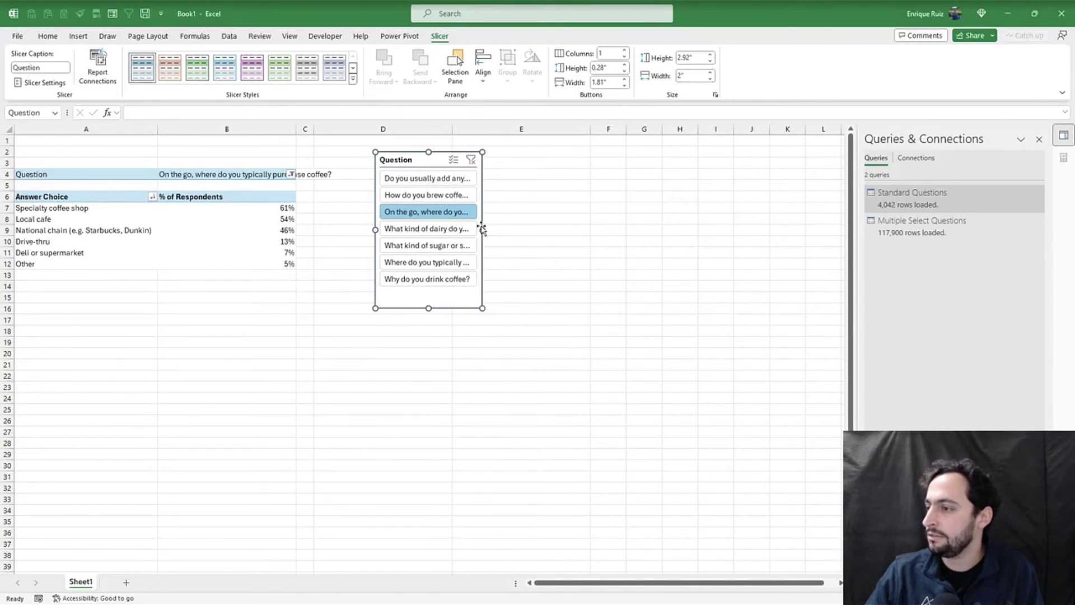
Resize the Question slicer to about 3.74 inches wide and 2.59 inches high, and remove Question from the PivotTable's filters
{"action": "left_click_drag", "start_coordinate": [483, 231], "coordinate": [576, 230]}
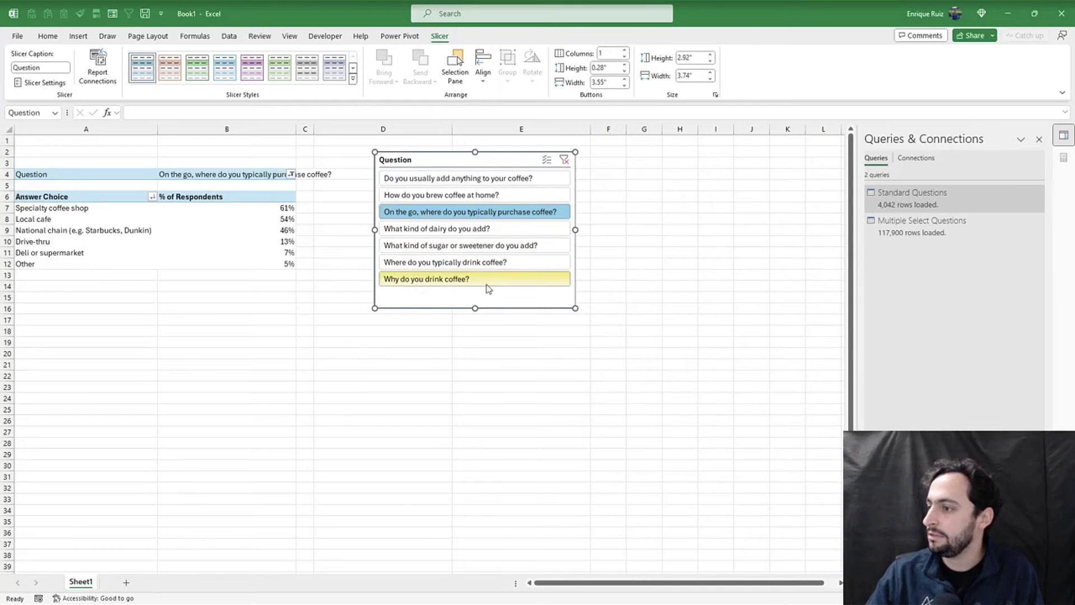
{"action": "left_click_drag", "start_coordinate": [474, 309], "coordinate": [475, 291]}
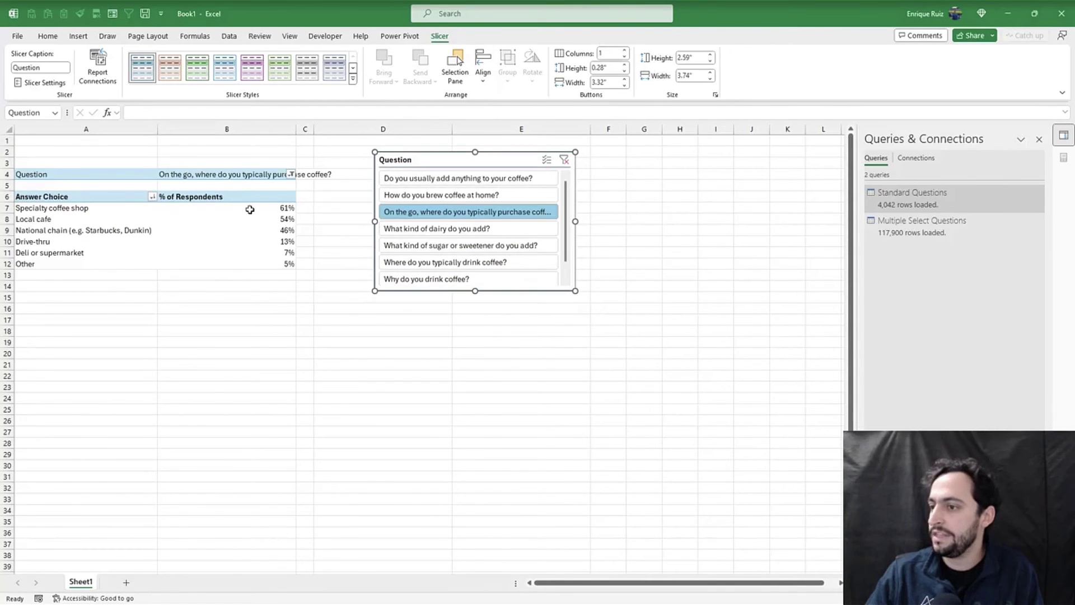
{"action": "left_click", "coordinate": [262, 205]}
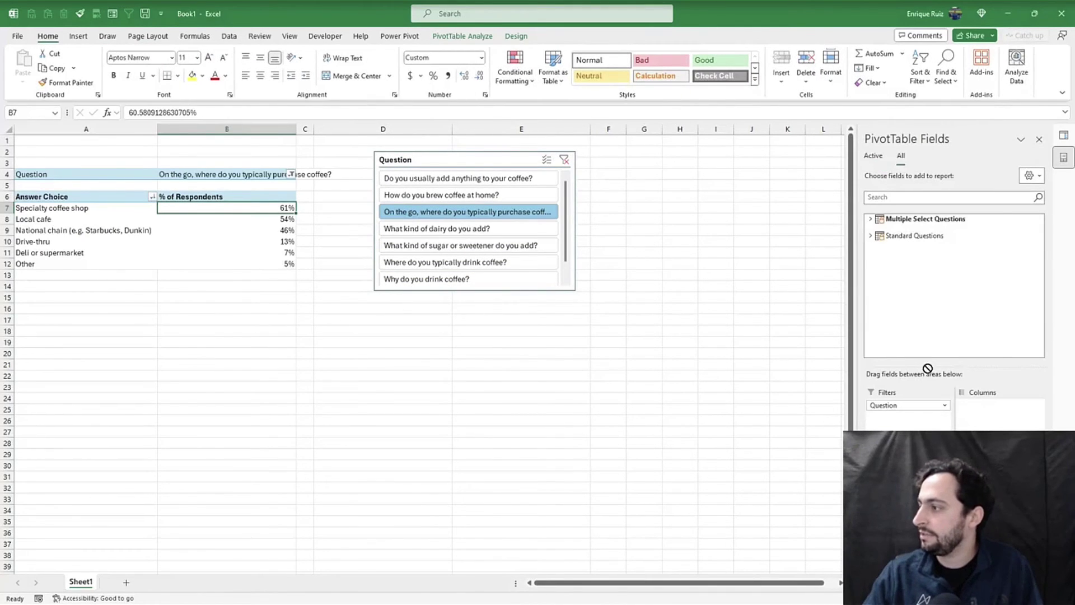
{"action": "left_click_drag", "start_coordinate": [941, 297], "coordinate": [941, 296]}
Switch the Question slicer through the dairy and on-the-go questions, ending on "How do you brew coffee at home?"
{"action": "left_click", "coordinate": [437, 229]}
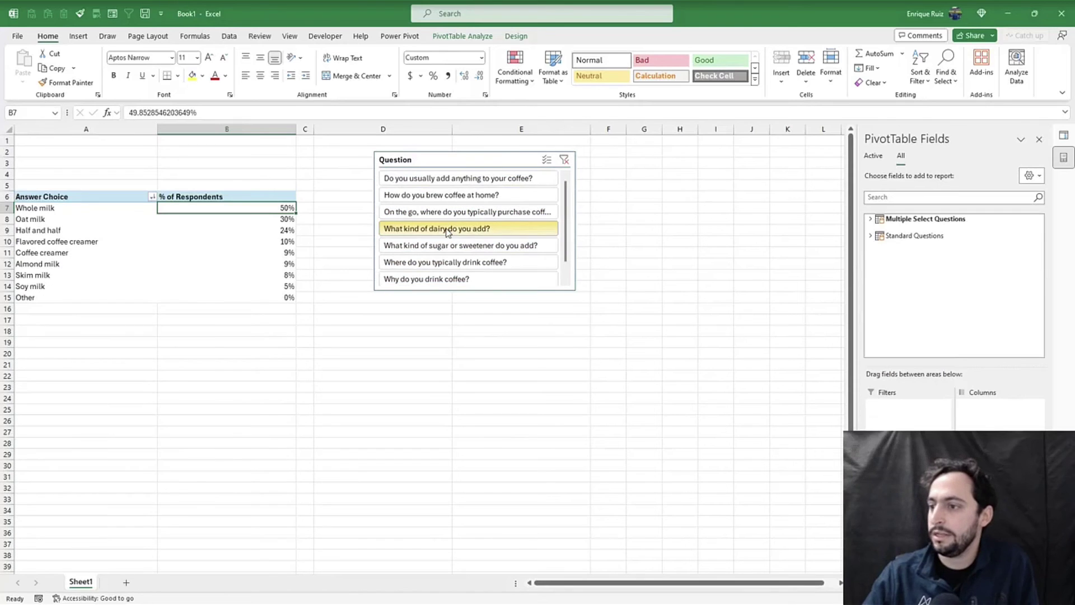
{"action": "left_click", "coordinate": [453, 213]}
{"action": "left_click", "coordinate": [455, 195]}
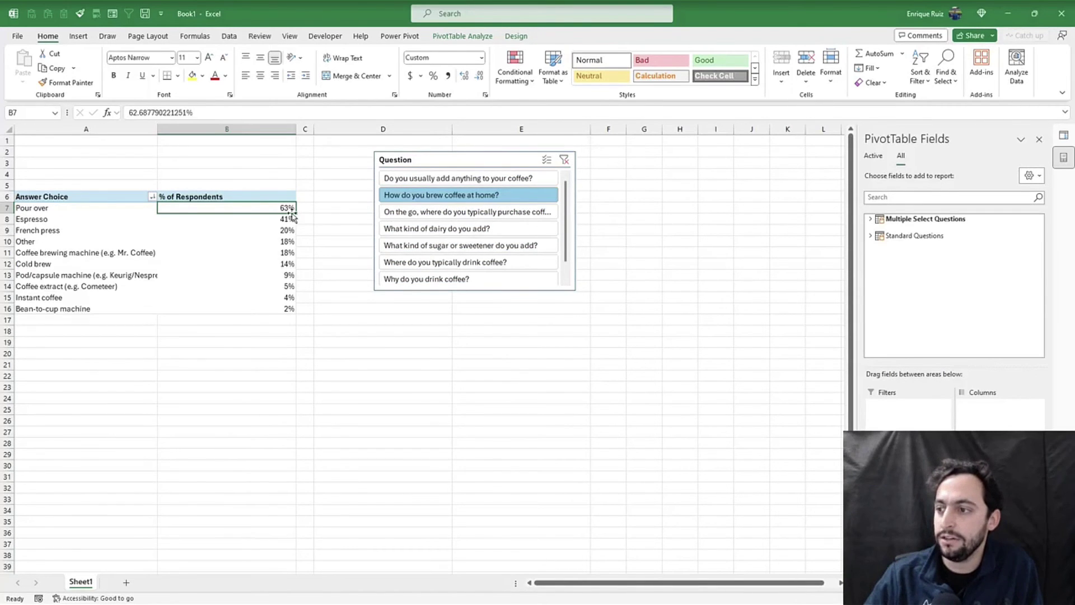
Add solid blue data bars to all cells showing "% of Respondents" values for "Answer Choice"
{"action": "left_click", "coordinate": [515, 70]}
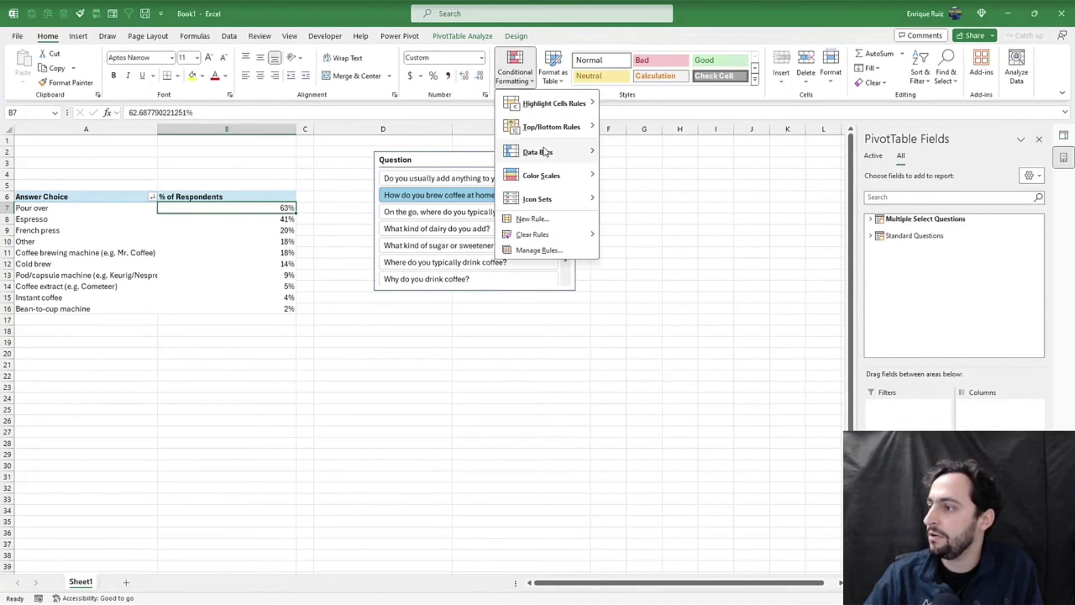
{"action": "mouse_move", "coordinate": [543, 153]}
{"action": "left_click", "coordinate": [611, 233]}
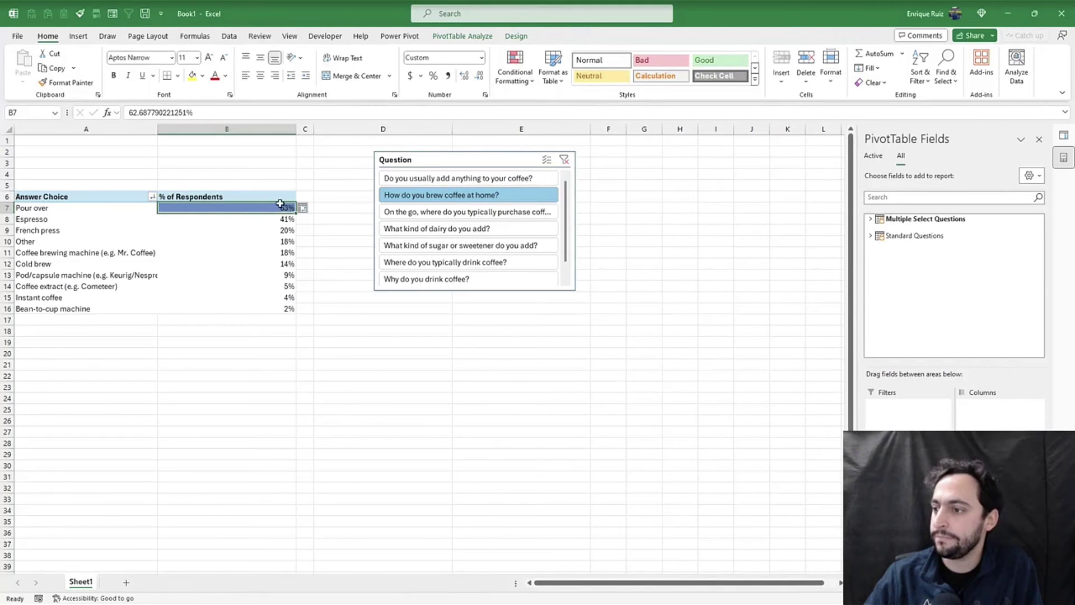
{"action": "left_click", "coordinate": [302, 208]}
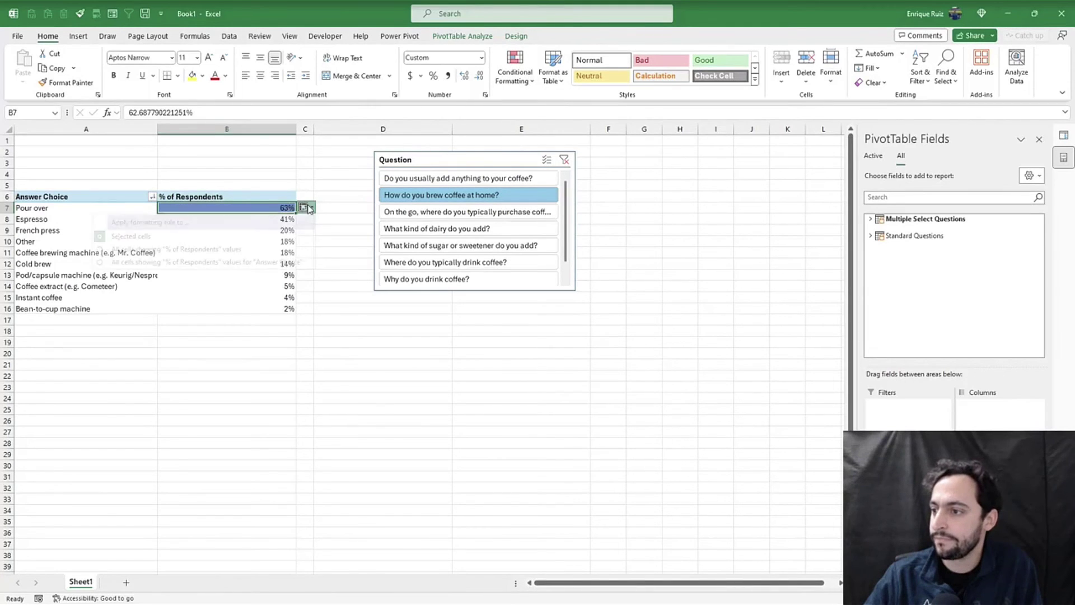
{"action": "left_click", "coordinate": [231, 262]}
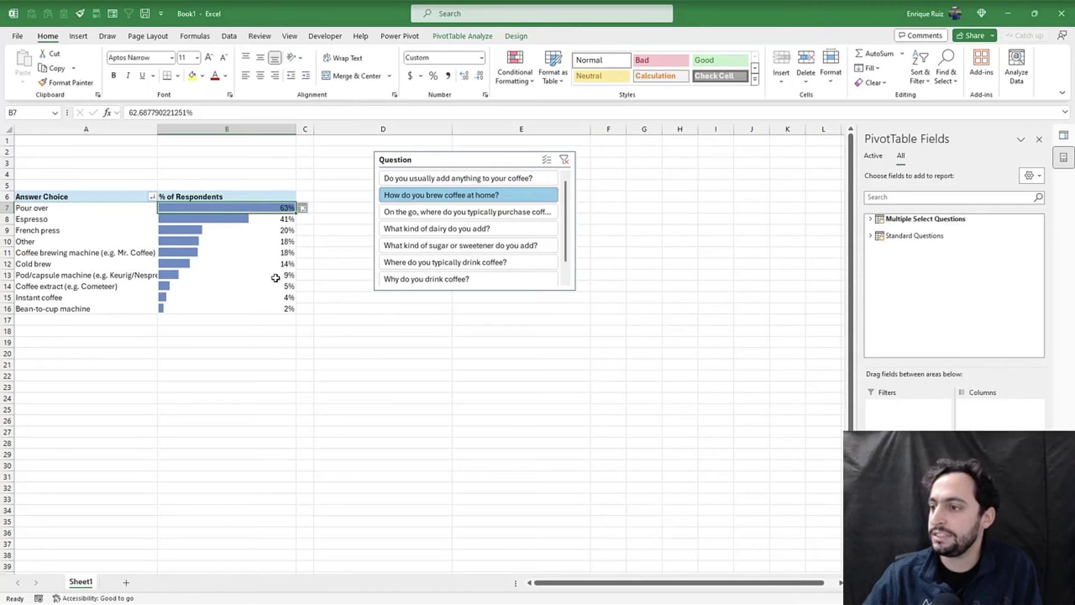
Edit the PivotTable's data bar rule so its minimum is of type Number with value 0
{"action": "left_click", "coordinate": [515, 73]}
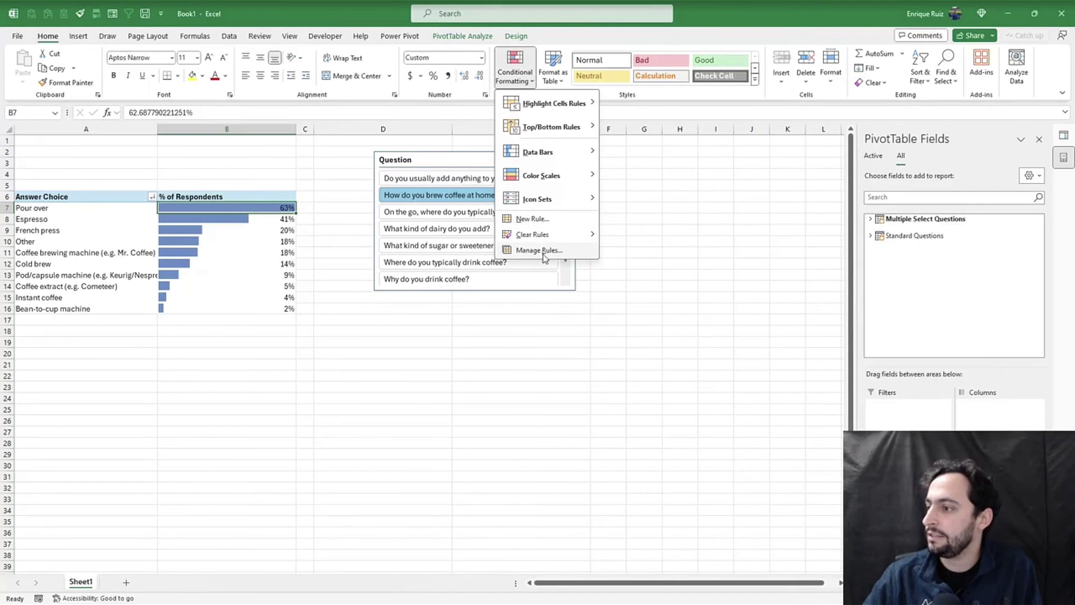
{"action": "left_click", "coordinate": [549, 250]}
{"action": "left_click", "coordinate": [419, 289]}
{"action": "left_click", "coordinate": [408, 259]}
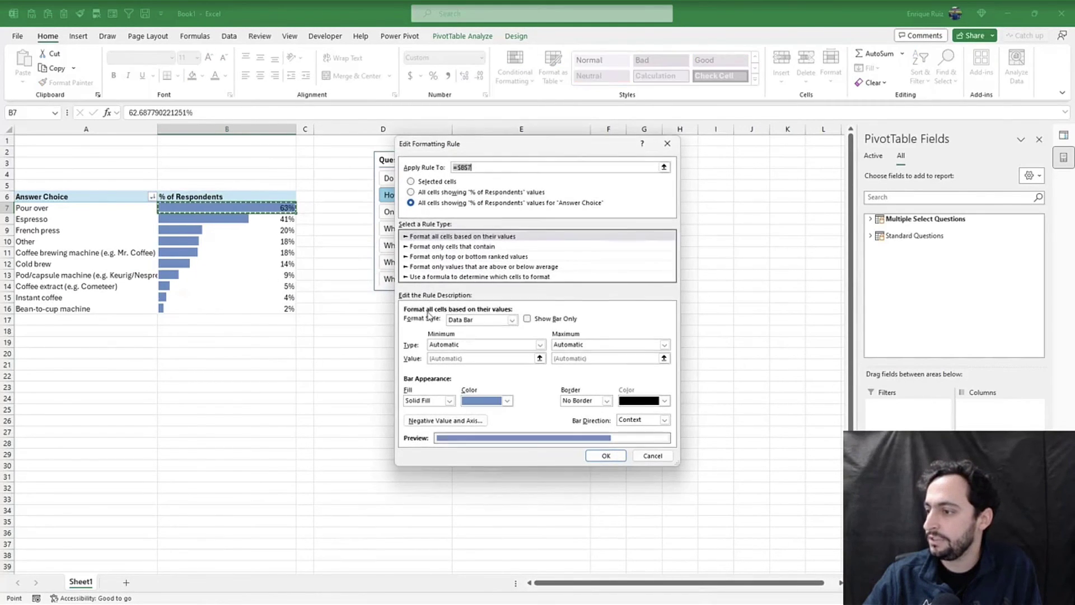
{"action": "left_click", "coordinate": [463, 345]}
{"action": "left_click", "coordinate": [465, 362]}
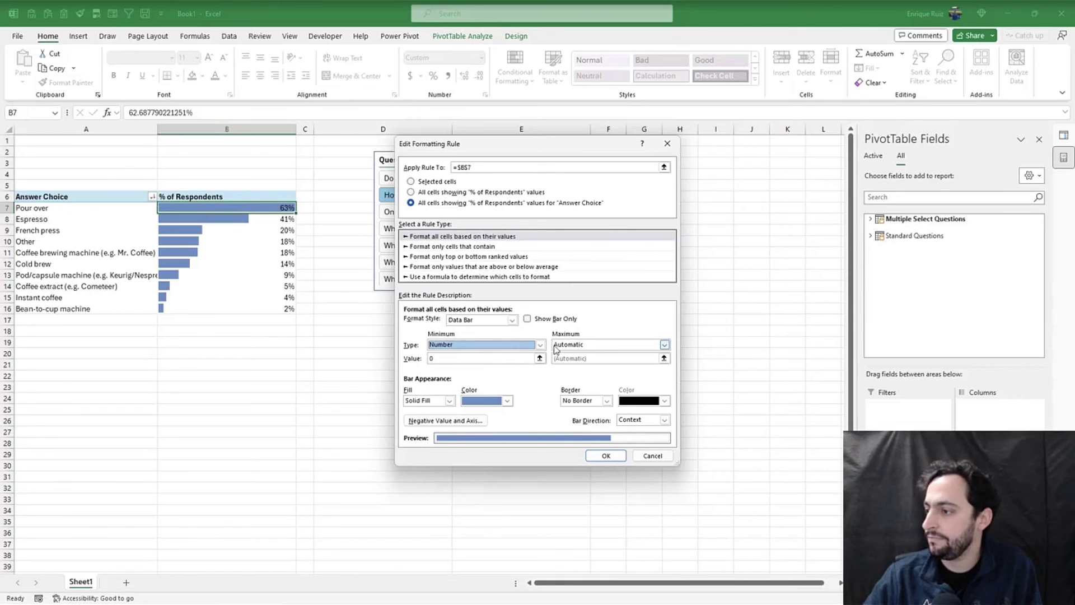
Set the data bar rule's maximum to type Number with value 1 and apply the rule
{"action": "left_click", "coordinate": [563, 345]}
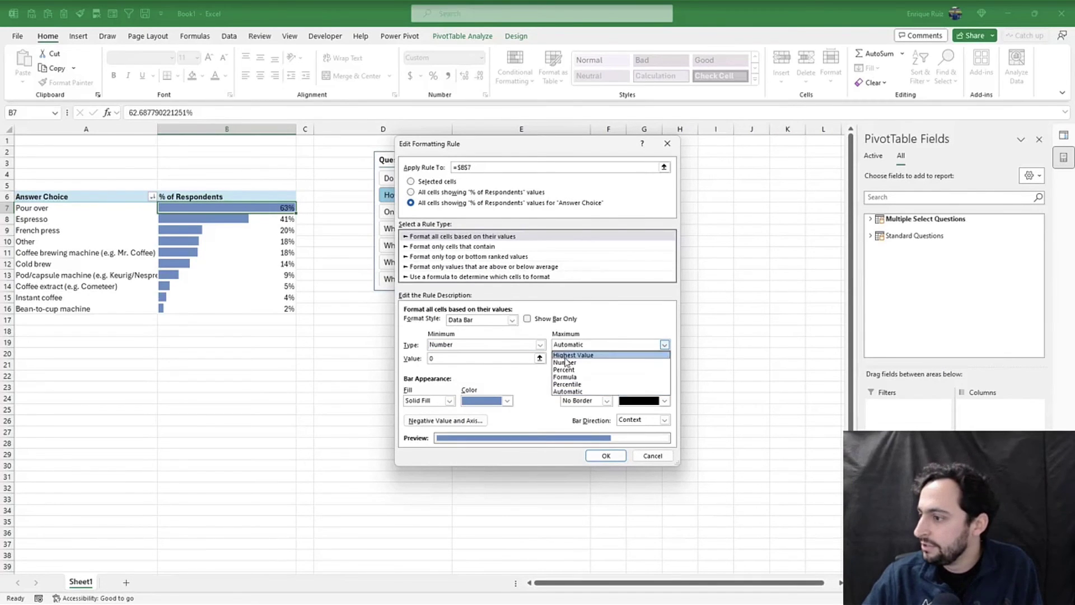
{"action": "left_click", "coordinate": [567, 363]}
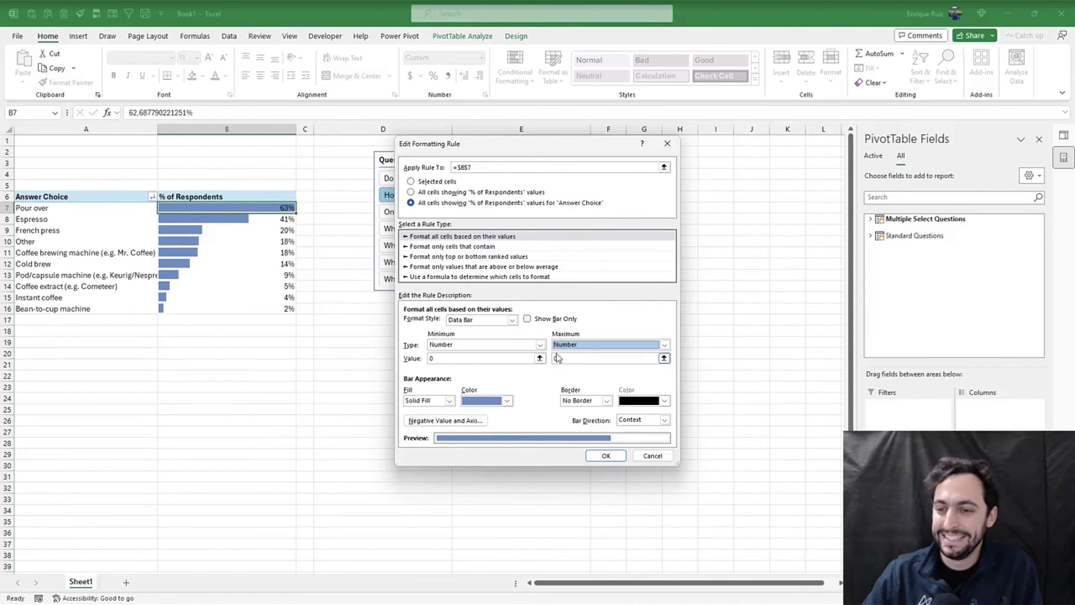
{"action": "left_click", "coordinate": [579, 359]}
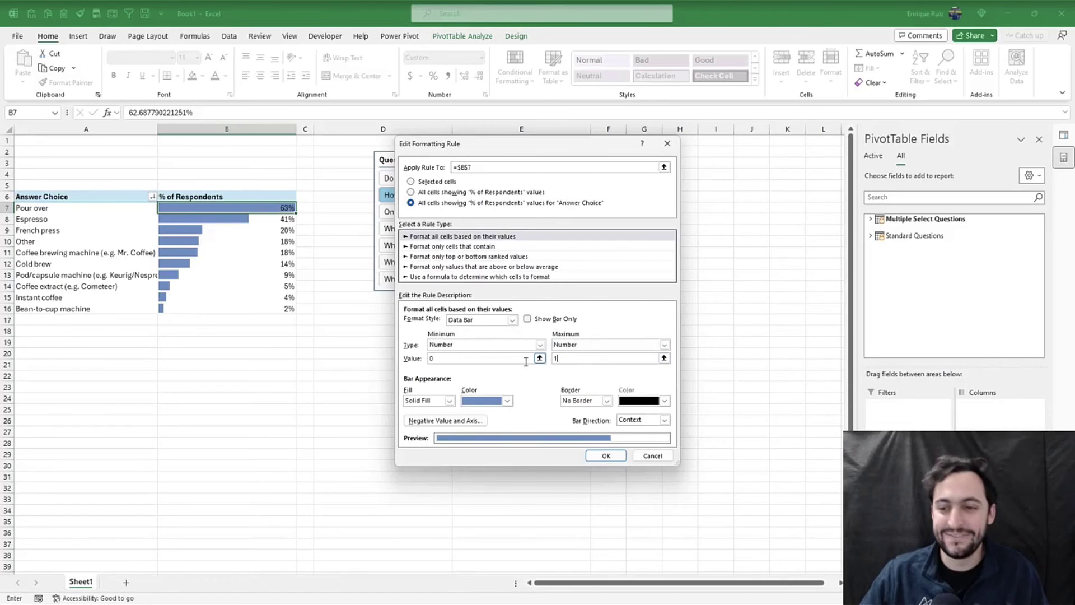
{"action": "key", "text": "Tab"}
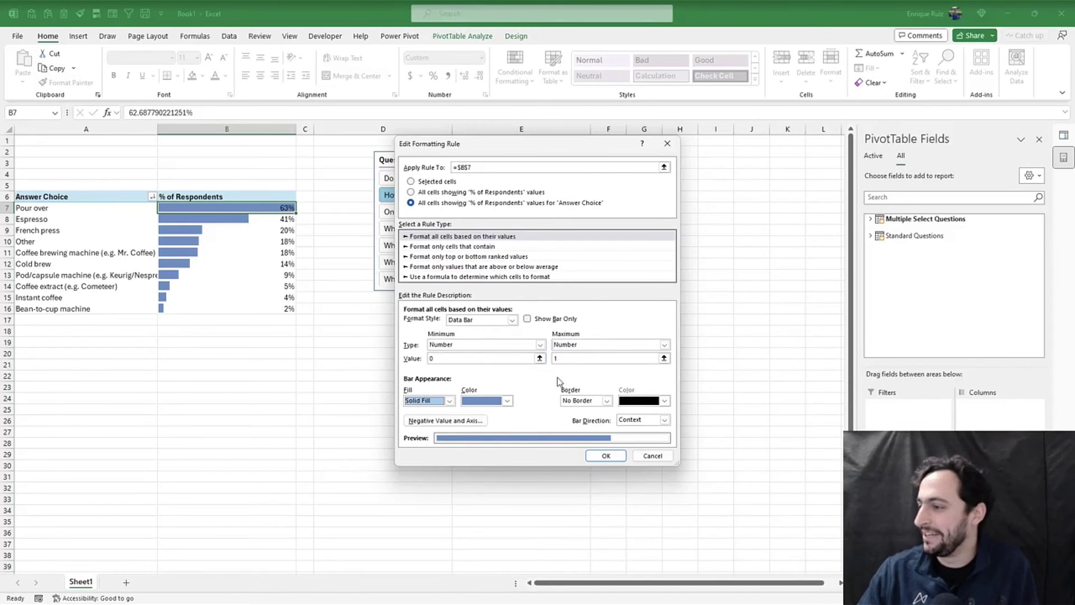
{"action": "left_click", "coordinate": [606, 455]}
{"action": "left_click", "coordinate": [747, 374]}
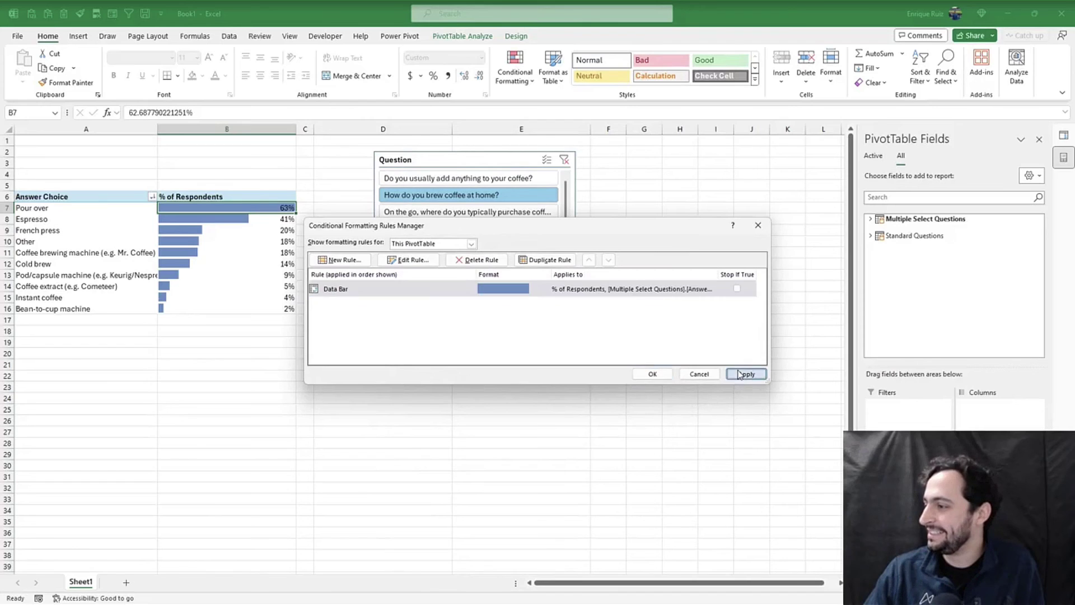
{"action": "left_click", "coordinate": [651, 374]}
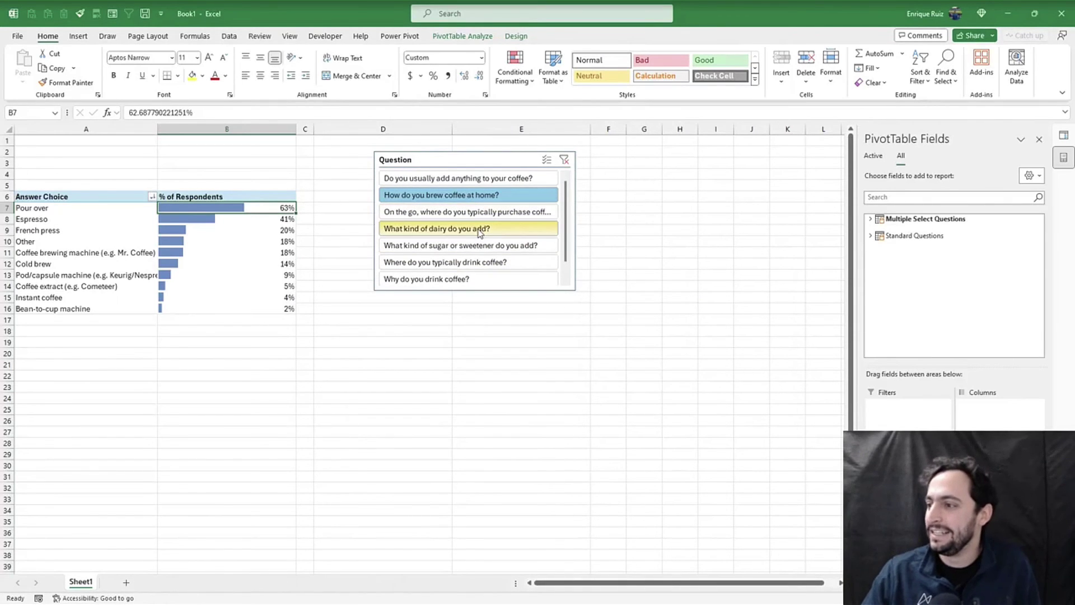
Lengthen the Question slicer to fit all its items and switch through several questions, ending on "How do you brew coffee at home?"
{"action": "left_click", "coordinate": [448, 229]}
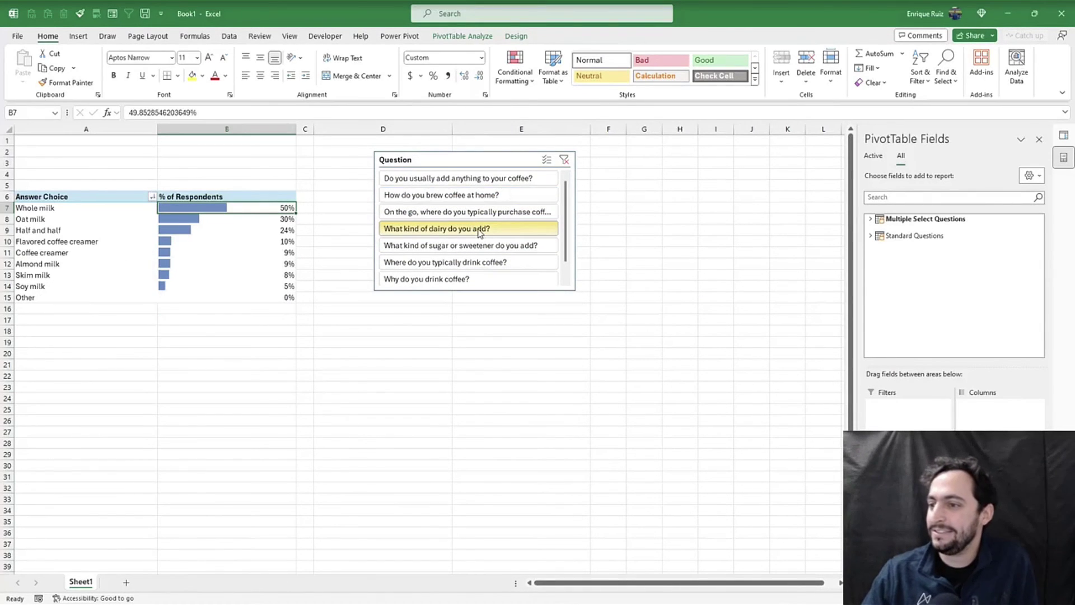
{"action": "left_click", "coordinate": [448, 279]}
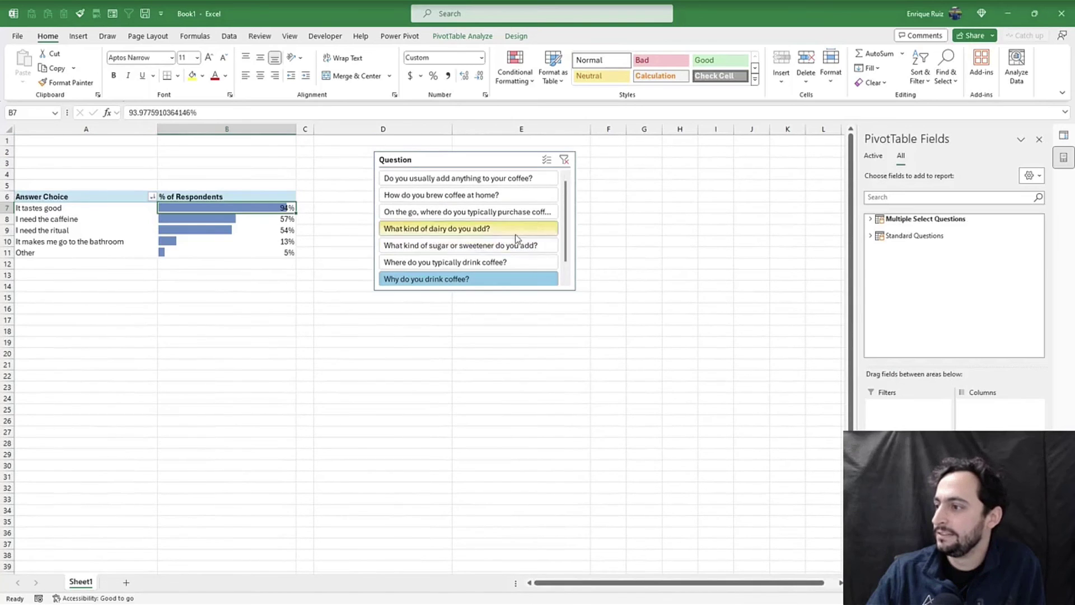
{"action": "left_click", "coordinate": [544, 292]}
{"action": "left_click_drag", "start_coordinate": [475, 308], "coordinate": [475, 327]}
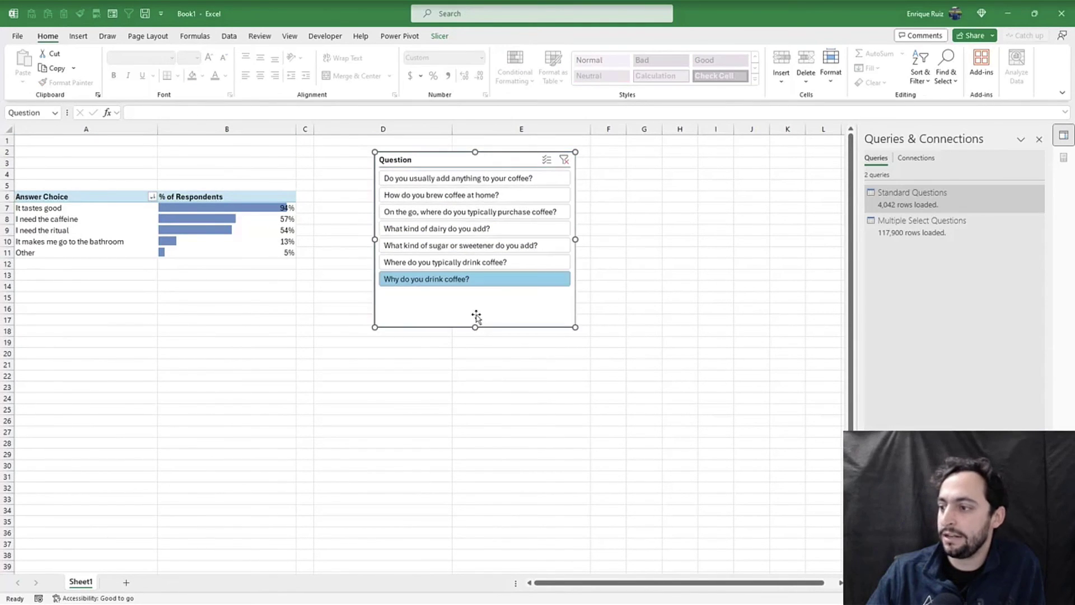
{"action": "left_click", "coordinate": [460, 178]}
{"action": "left_click", "coordinate": [454, 200]}
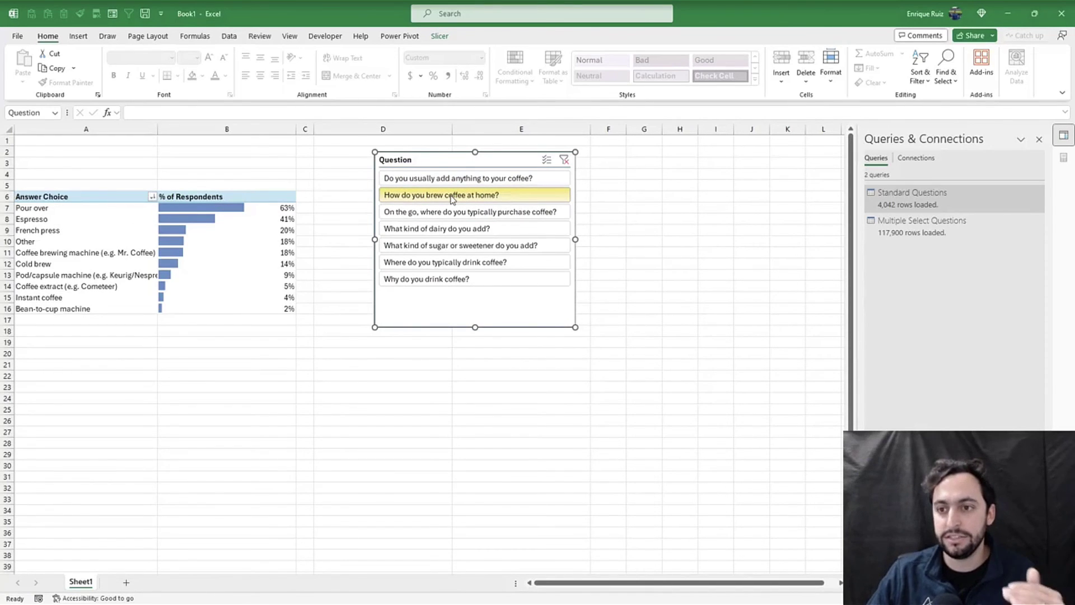
Add "What is your age?" from Standard Questions to the PivotTable as a report filter
{"action": "left_click", "coordinate": [207, 231]}
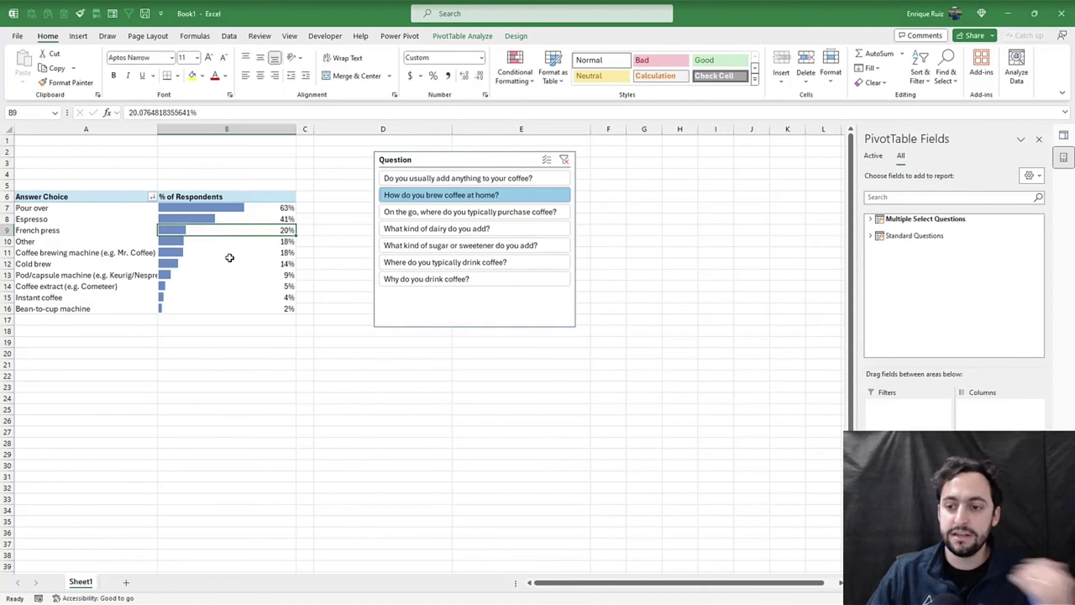
{"action": "left_click", "coordinate": [870, 236]}
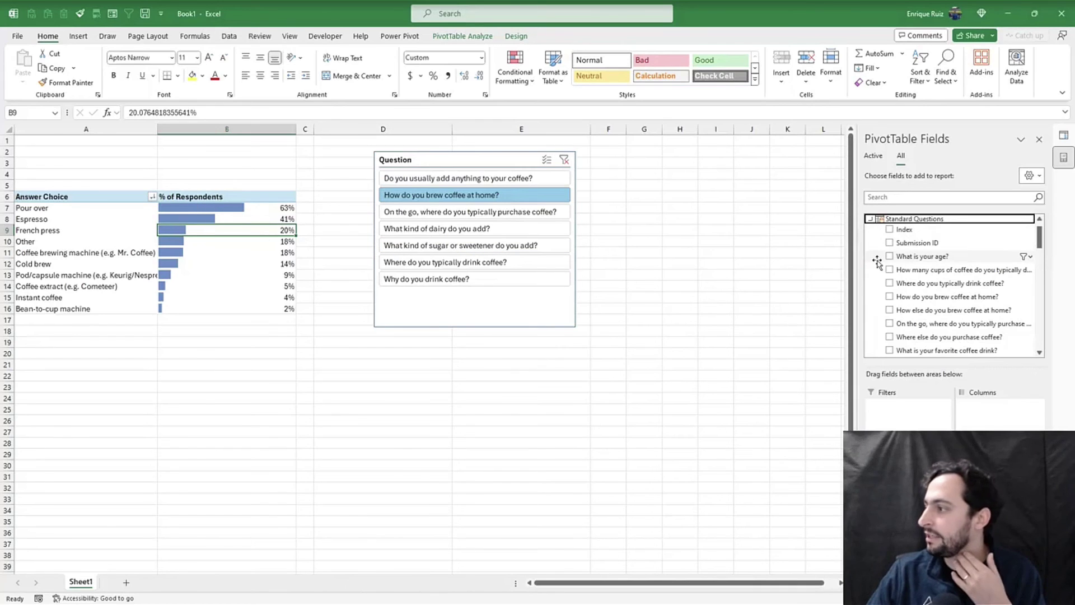
{"action": "left_click_drag", "start_coordinate": [900, 256], "coordinate": [890, 411]}
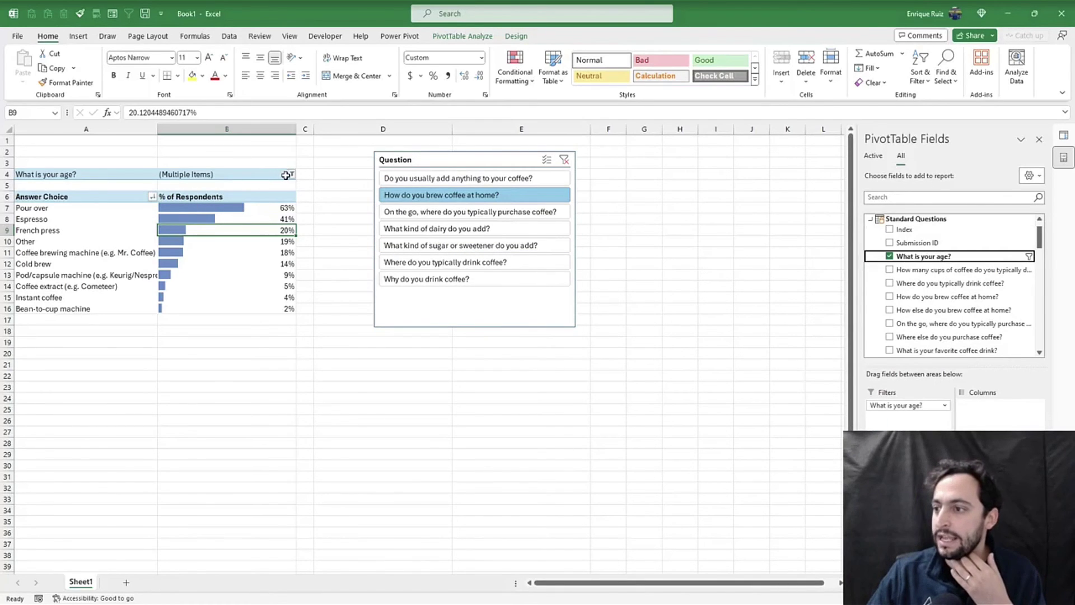
Turn off multiple-item selection in the age filter and limit the PivotTable to respondents 25-34 years old
{"action": "left_click", "coordinate": [289, 174]}
{"action": "left_click", "coordinate": [171, 205]}
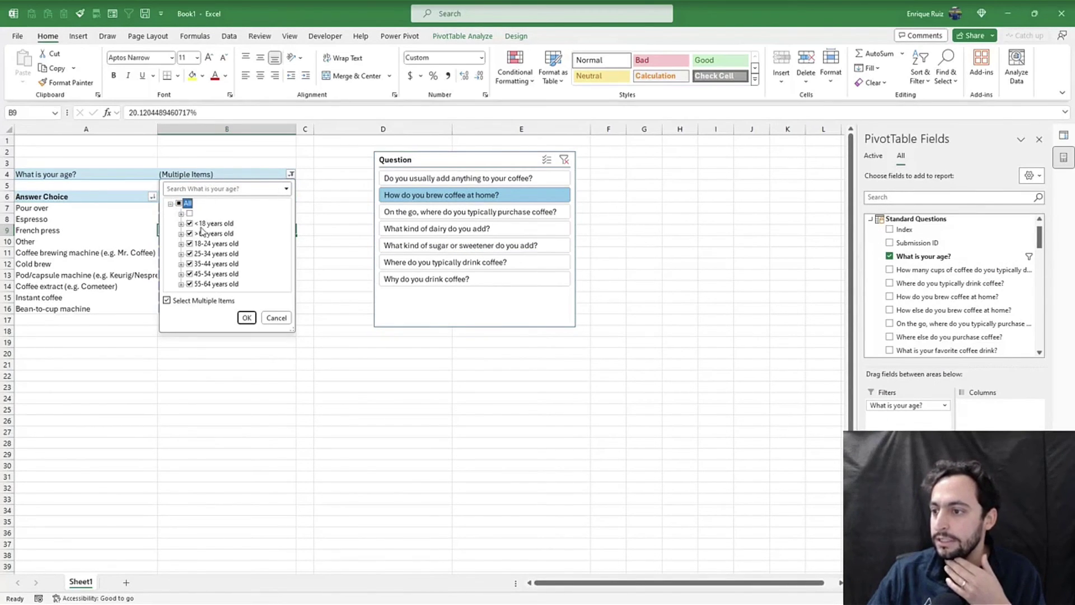
{"action": "left_click", "coordinate": [217, 255]}
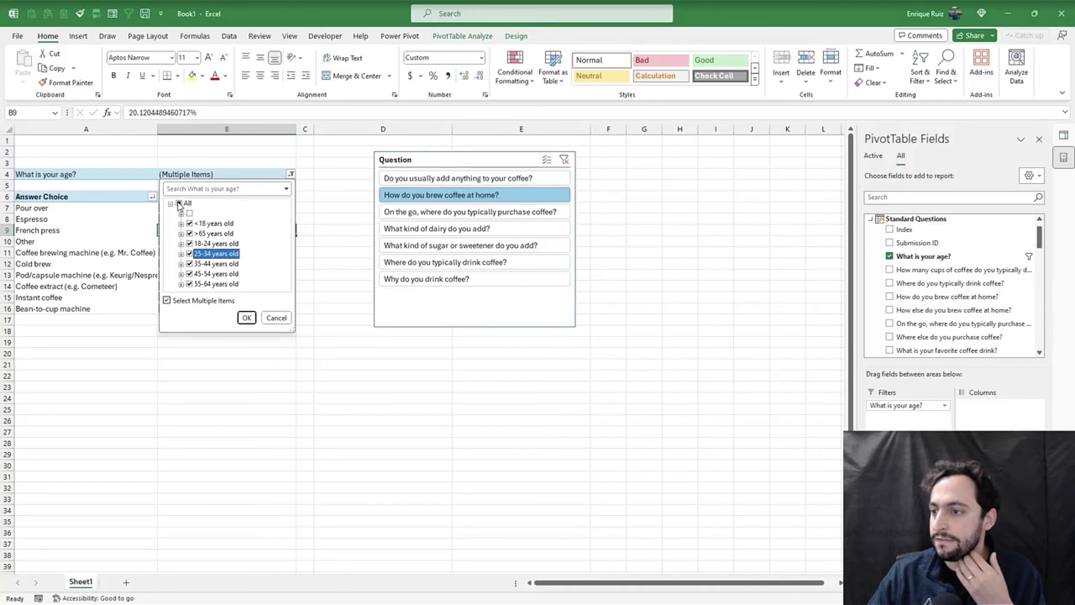
{"action": "left_click", "coordinate": [179, 203]}
{"action": "left_click", "coordinate": [167, 300]}
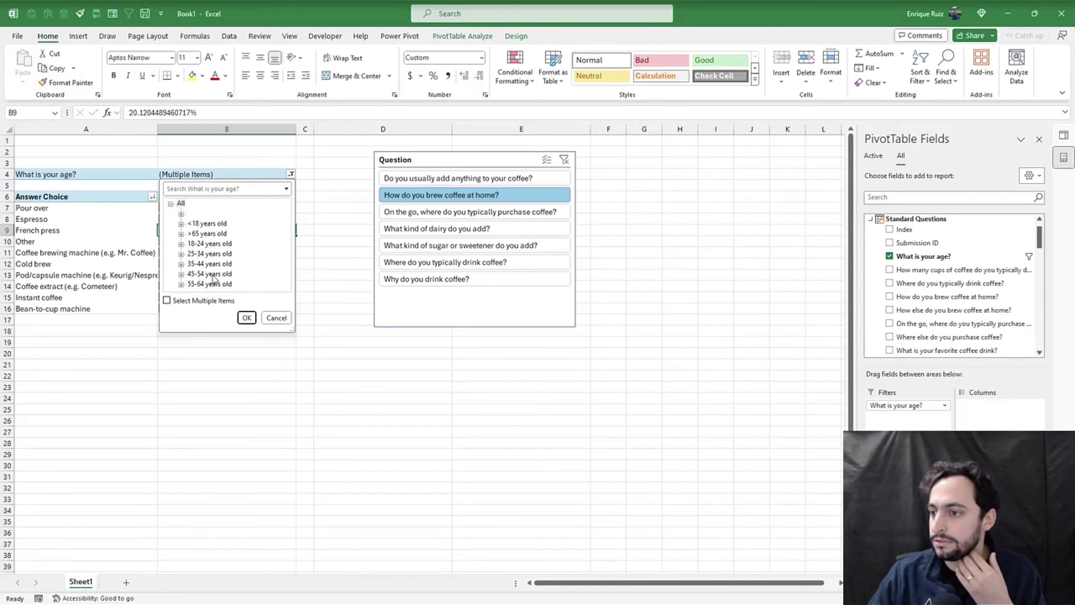
{"action": "left_click", "coordinate": [216, 255]}
{"action": "left_click", "coordinate": [245, 318]}
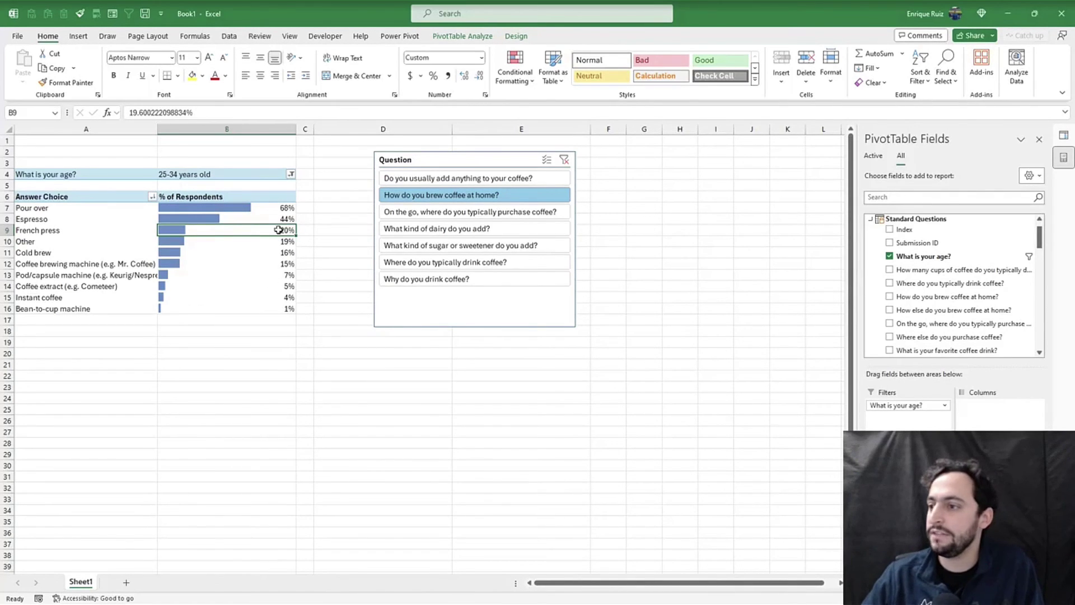
Reset the age filter to All and remove "What is your age?" from the PivotTable's filters
{"action": "left_click", "coordinate": [291, 175]}
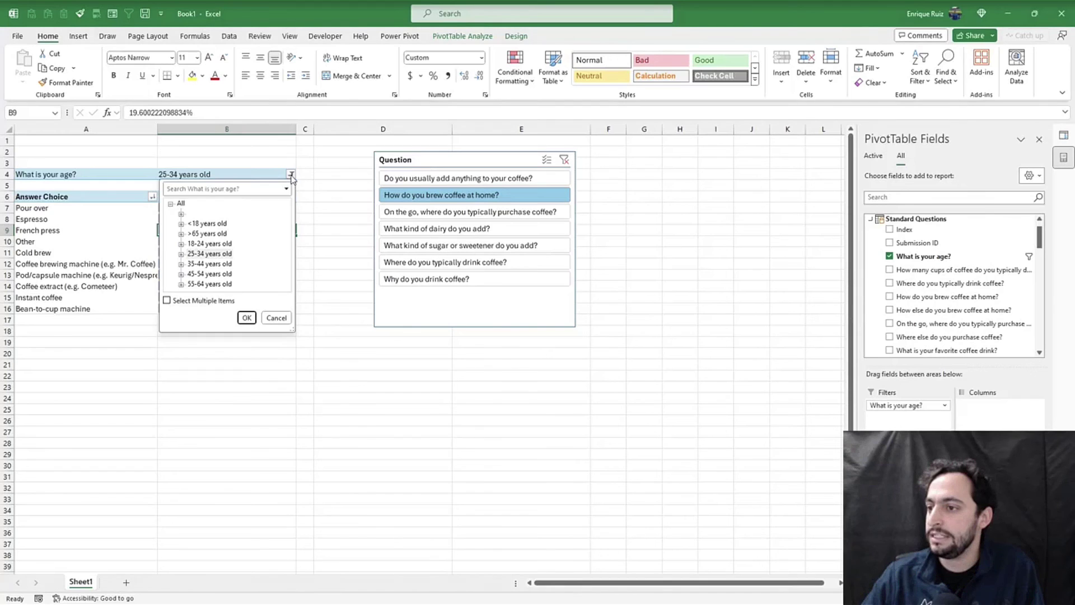
{"action": "left_click", "coordinate": [181, 204]}
{"action": "left_click", "coordinate": [247, 318]}
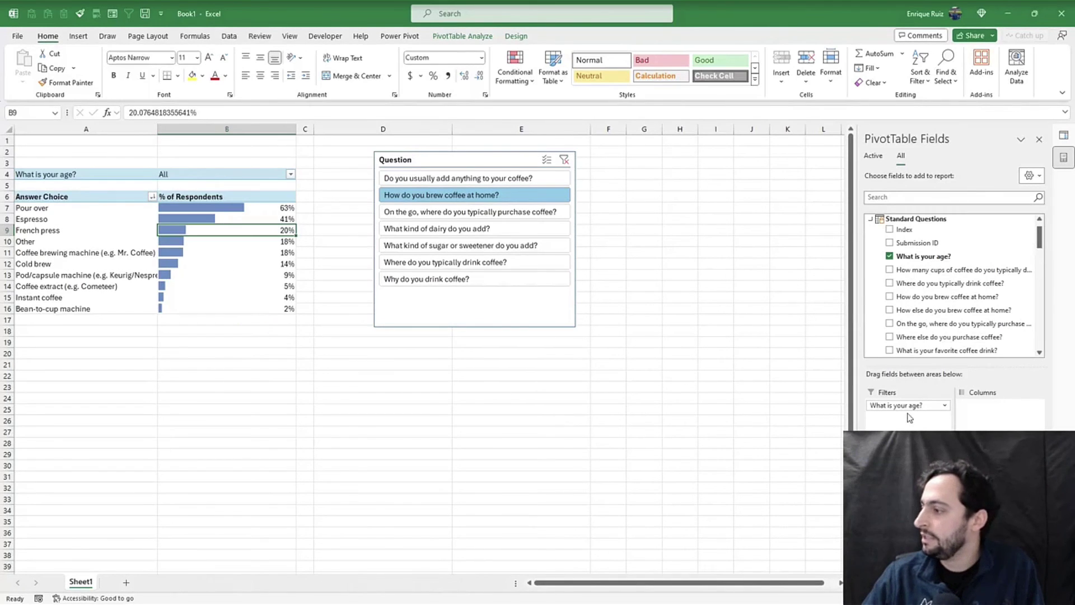
{"action": "left_click_drag", "start_coordinate": [907, 407], "coordinate": [907, 339]}
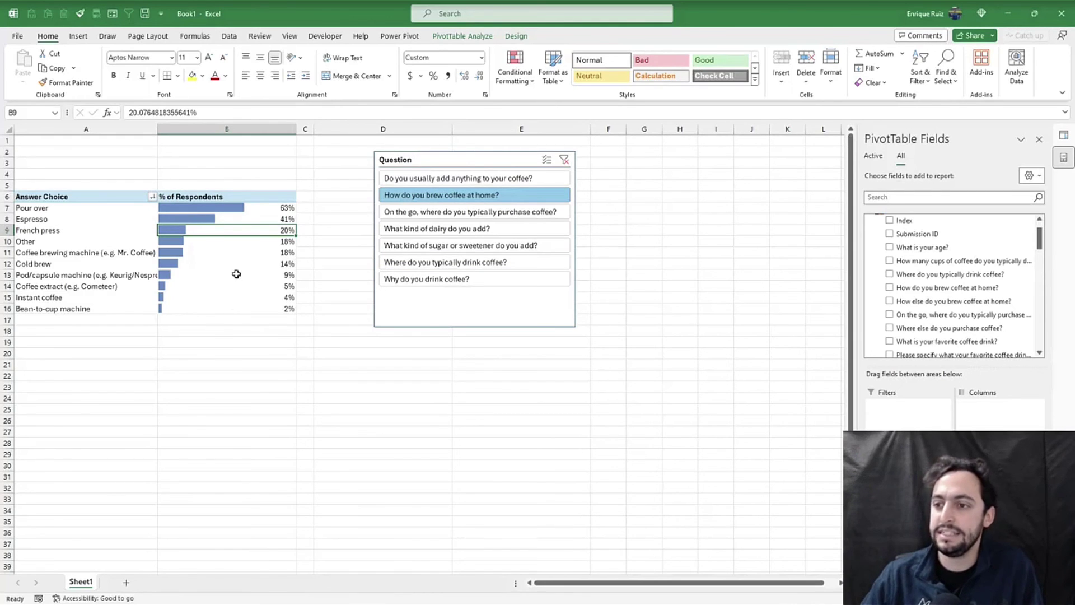
Widen the field list, move Answer Choice to columns, and add "Lastly, how would you rate your own coffee expertise?" to rows
{"action": "scroll", "coordinate": [903, 298], "scroll_direction": "down", "scroll_amount": 5}
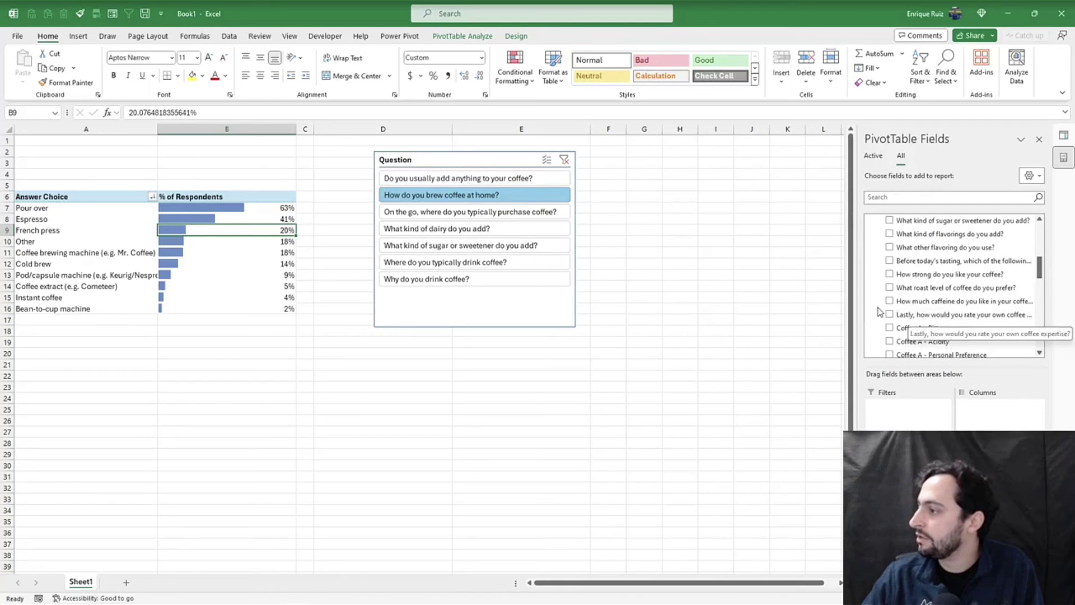
{"action": "left_click_drag", "start_coordinate": [857, 308], "coordinate": [769, 308]}
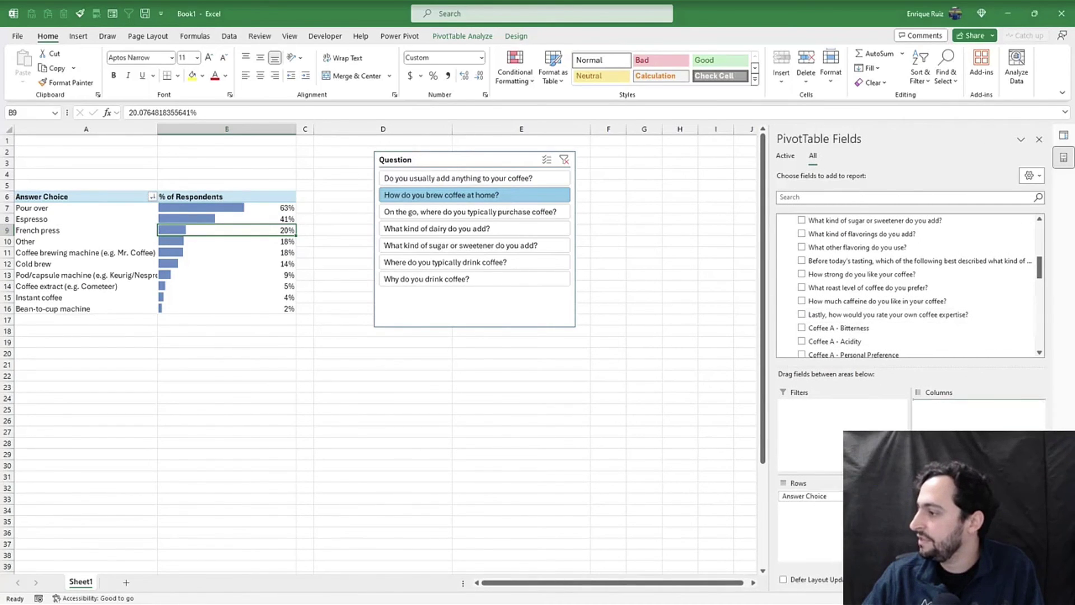
{"action": "left_click_drag", "start_coordinate": [804, 495], "coordinate": [952, 412]}
{"action": "left_click_drag", "start_coordinate": [891, 314], "coordinate": [807, 504]}
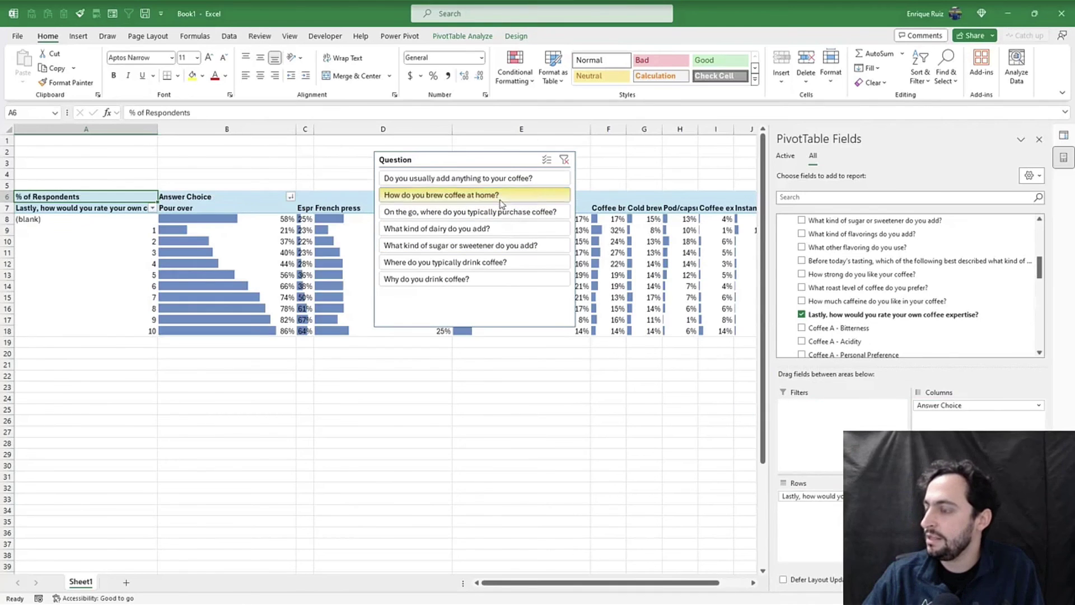
Move the Question slicer below the PivotTable and give columns B through K one equal width
{"action": "left_click_drag", "start_coordinate": [463, 158], "coordinate": [359, 377]}
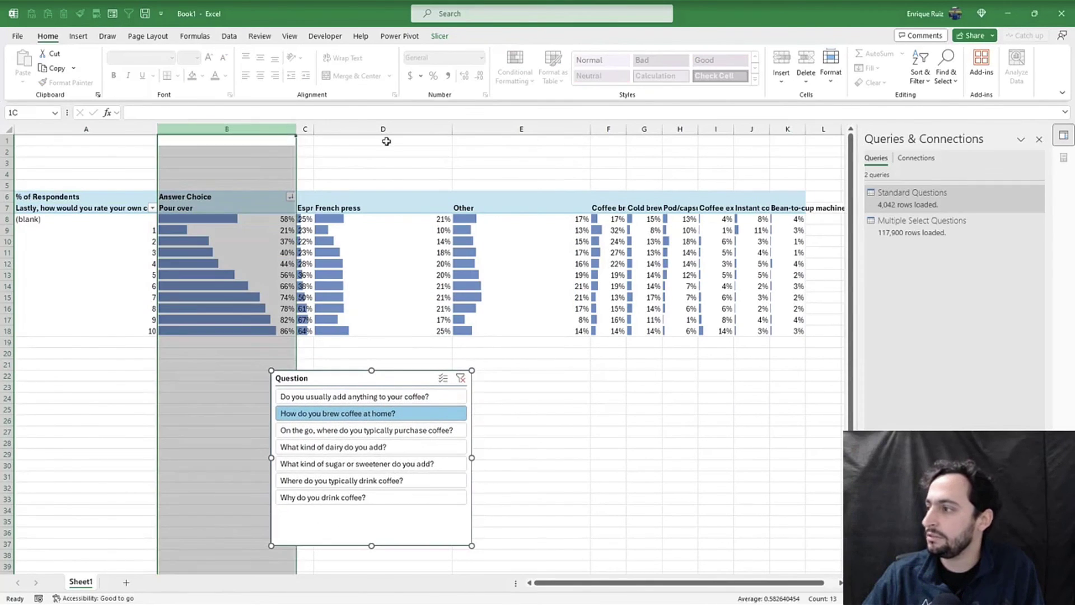
{"action": "left_click_drag", "start_coordinate": [386, 142], "coordinate": [812, 168]}
{"action": "left_click_drag", "start_coordinate": [297, 129], "coordinate": [235, 129]}
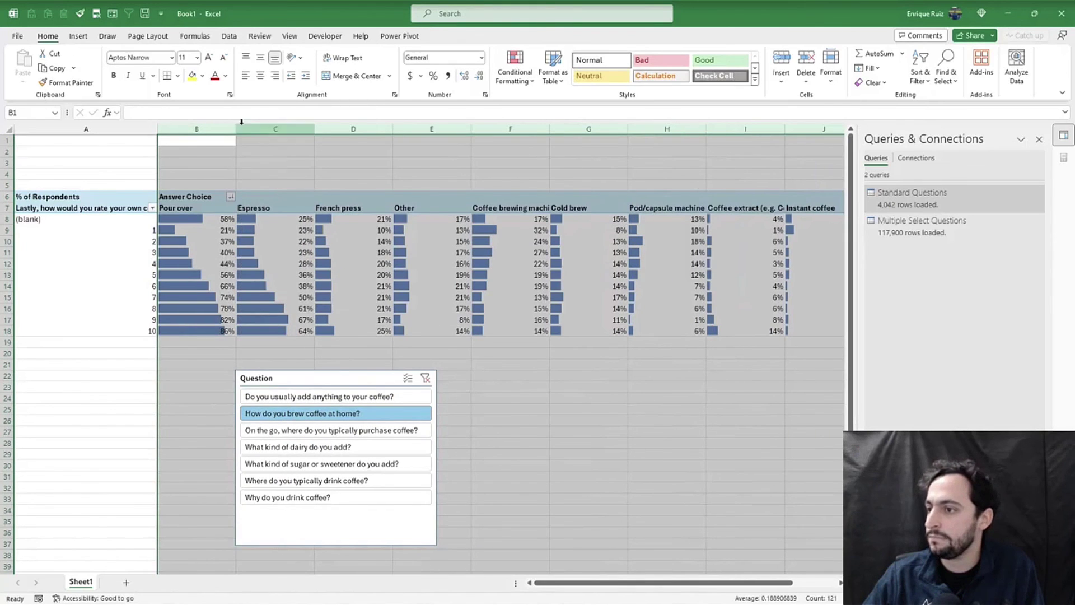
Close the Queries & Connections pane and nudge the Question slicer closer to the PivotTable
{"action": "left_click", "coordinate": [324, 374]}
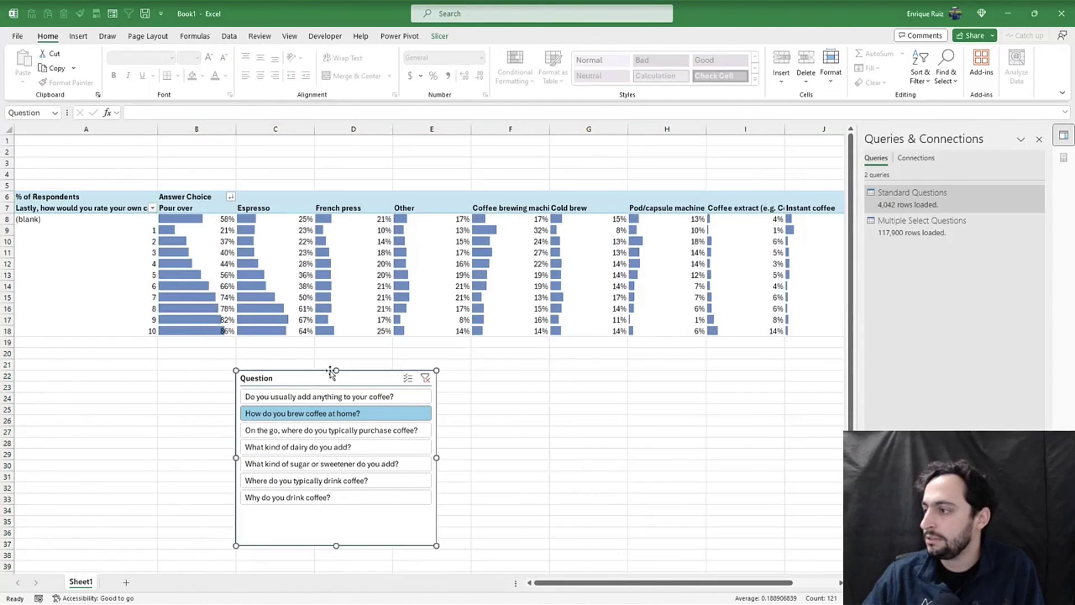
{"action": "left_click", "coordinate": [1040, 139]}
{"action": "left_click_drag", "start_coordinate": [352, 383], "coordinate": [366, 368]}
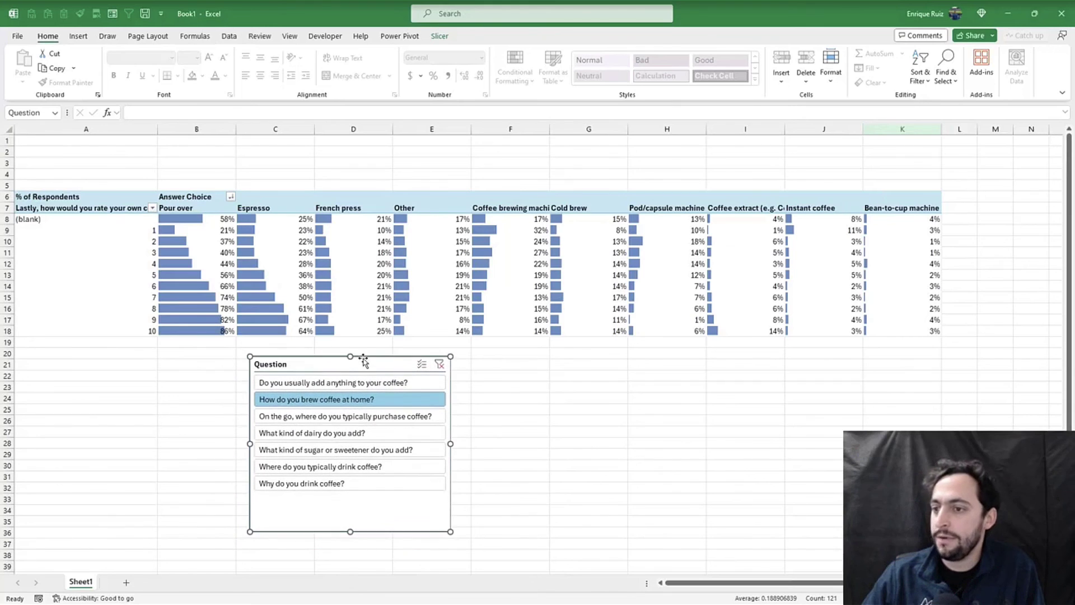
Exclude the (blank) coffee expertise rating from the PivotTable rows
{"action": "left_click", "coordinate": [98, 220]}
{"action": "left_click", "coordinate": [153, 208]}
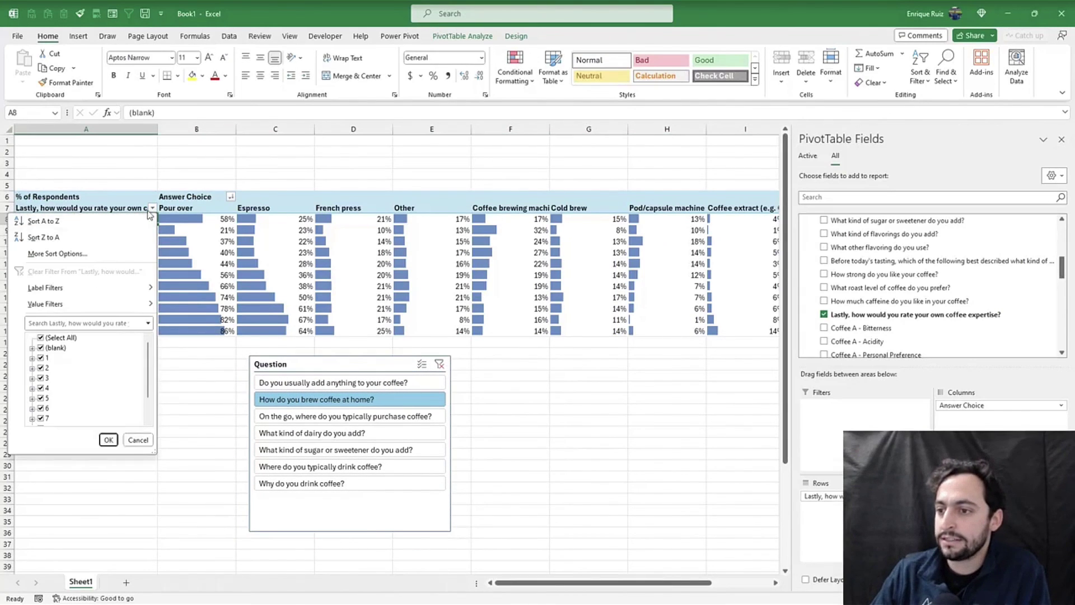
{"action": "left_click", "coordinate": [40, 348]}
{"action": "left_click", "coordinate": [107, 440]}
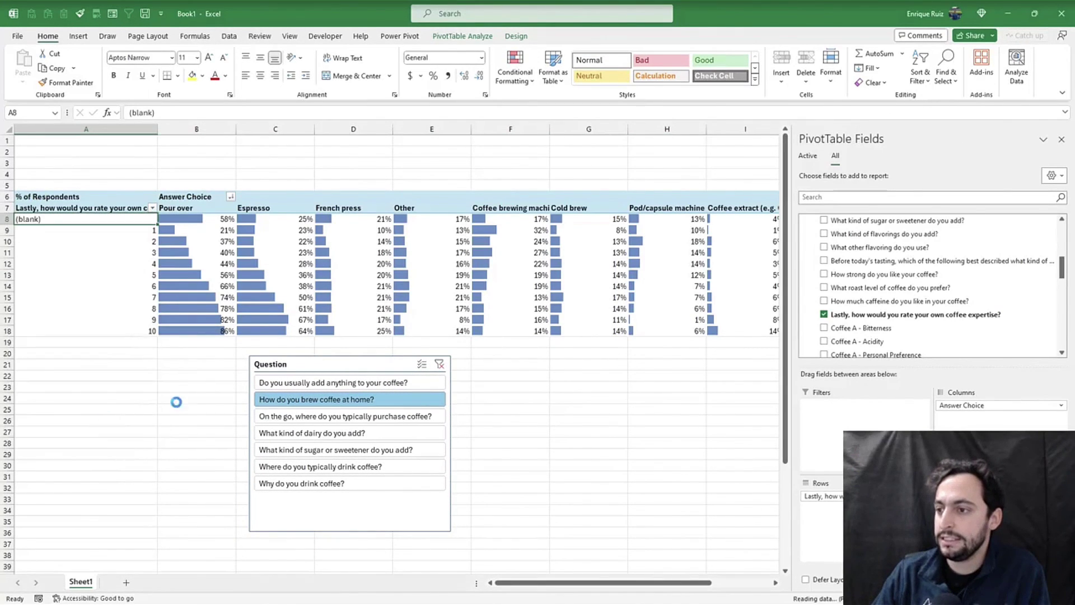
Shift the Question slicer slightly toward the PivotTable and shorten it to fit its seven questions
{"action": "left_click_drag", "start_coordinate": [300, 367], "coordinate": [289, 360]}
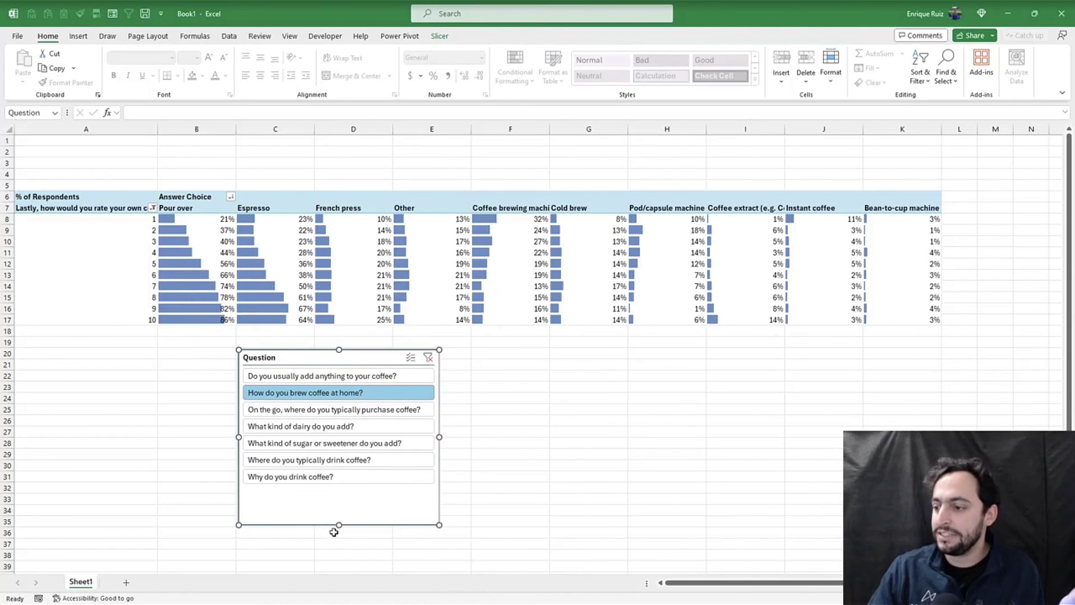
{"action": "left_click_drag", "start_coordinate": [339, 525], "coordinate": [339, 495]}
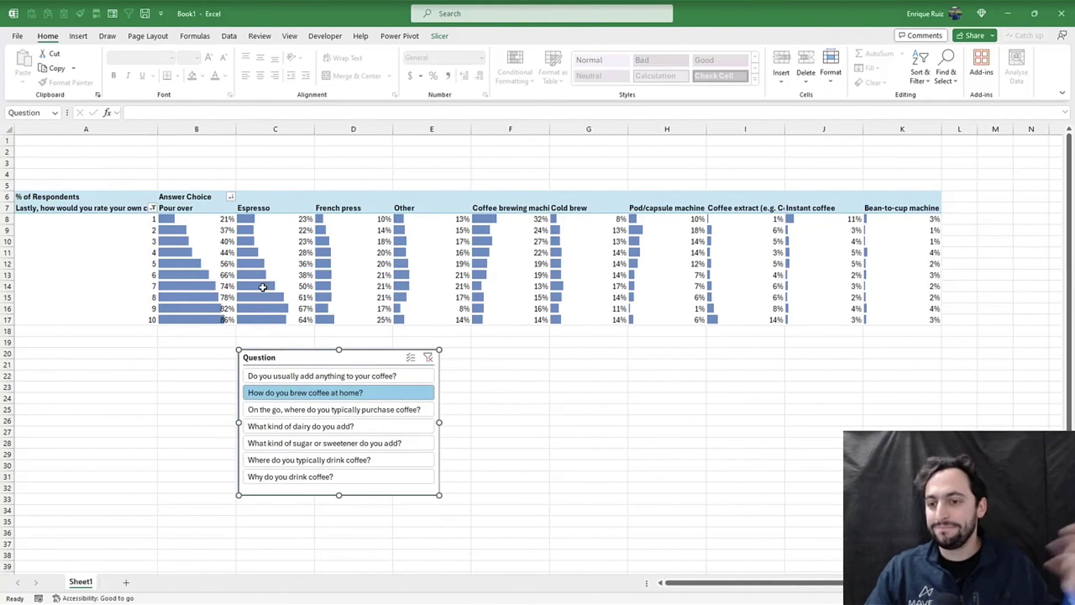
Filter the PivotTable by "Where do you typically drink coffee?" and finally by "Do you usually add anything to your coffee?" to compare answers across expertise ratings
{"action": "mouse_move", "coordinate": [247, 244]}
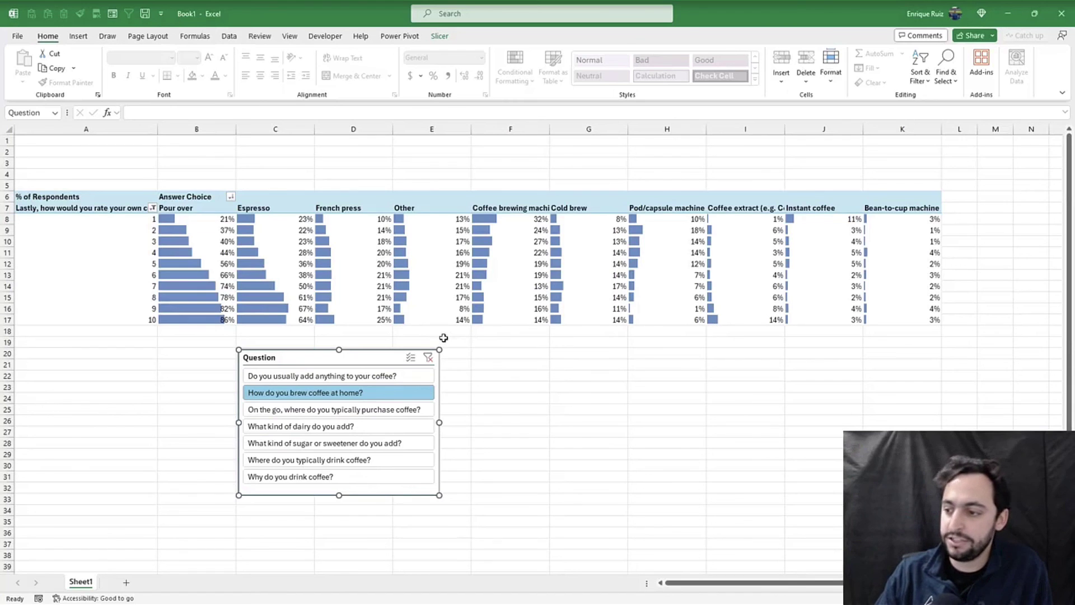
{"action": "left_click", "coordinate": [355, 460]}
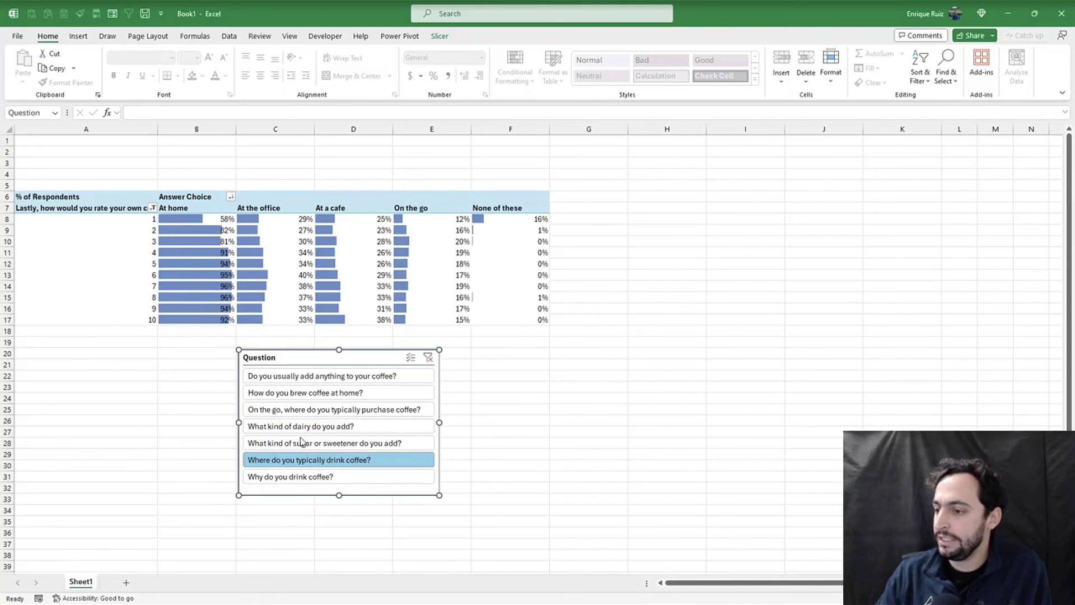
{"action": "left_click", "coordinate": [320, 378]}
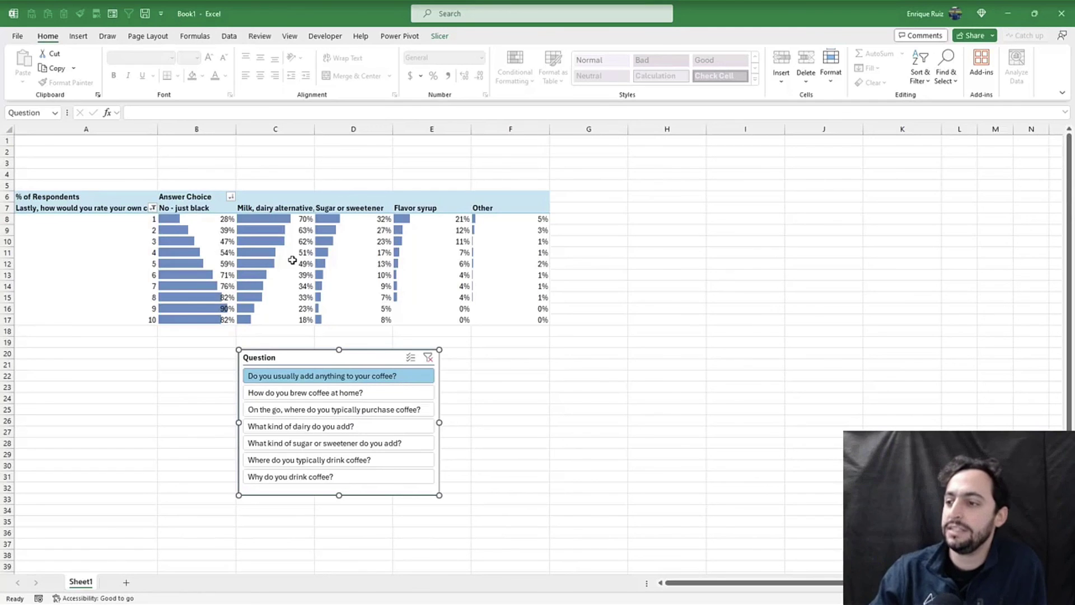
{"action": "mouse_move", "coordinate": [349, 289]}
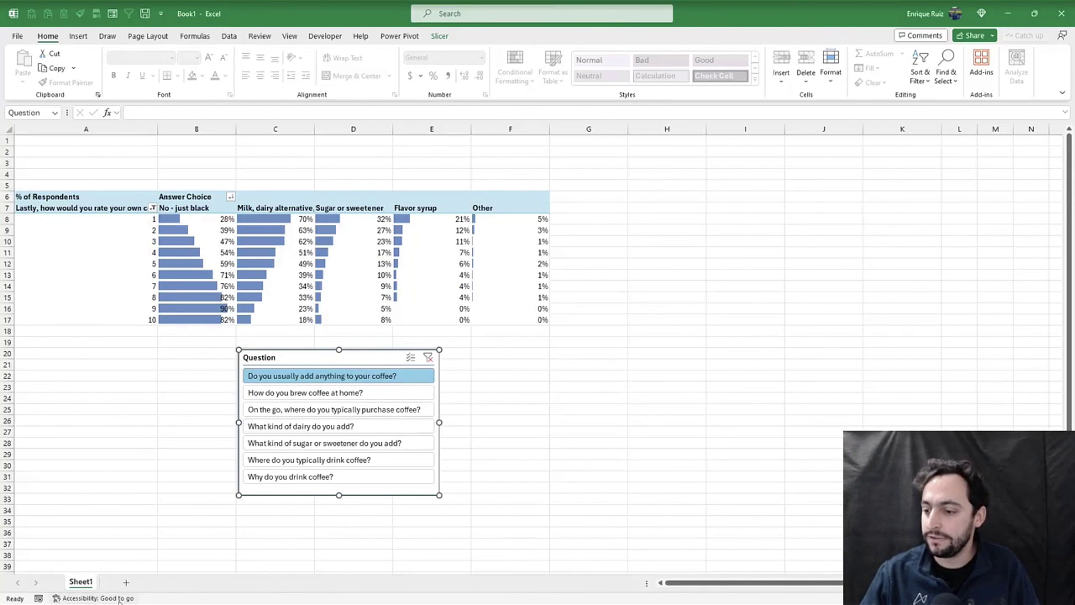
Switch to the Maven Coffee Challenge page in the browser and review its overview, joining instructions, winner rewards and submitted projects
{"action": "key", "text": "alt+Tab"}
{"action": "key", "text": "alt+Tab"}
{"action": "key", "text": "alt+Tab"}
{"action": "key", "text": "alt+Tab"}
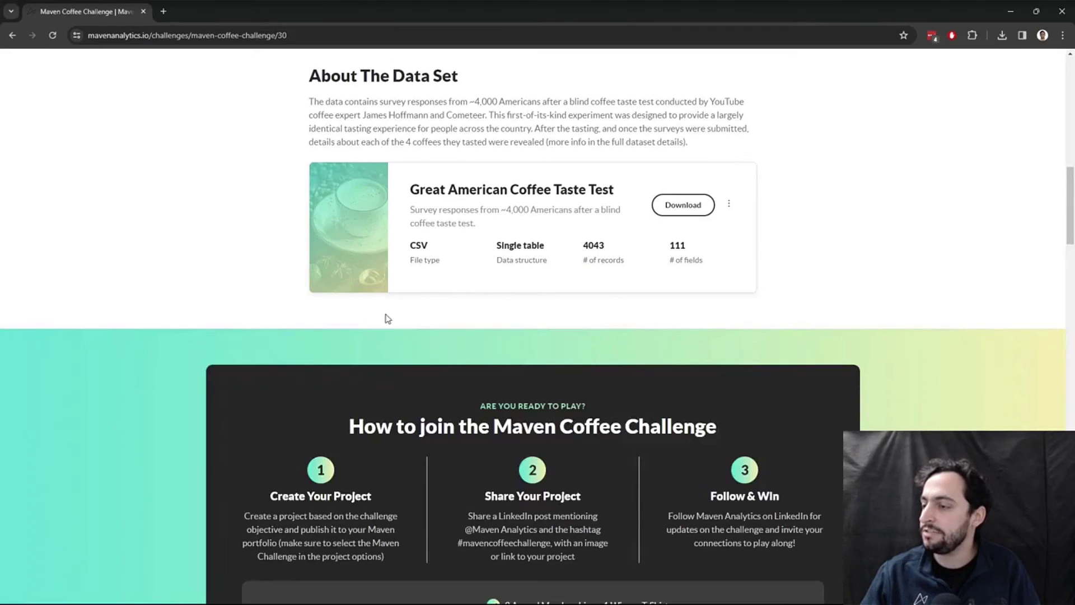
{"action": "scroll", "coordinate": [388, 319], "scroll_direction": "up", "scroll_amount": 13}
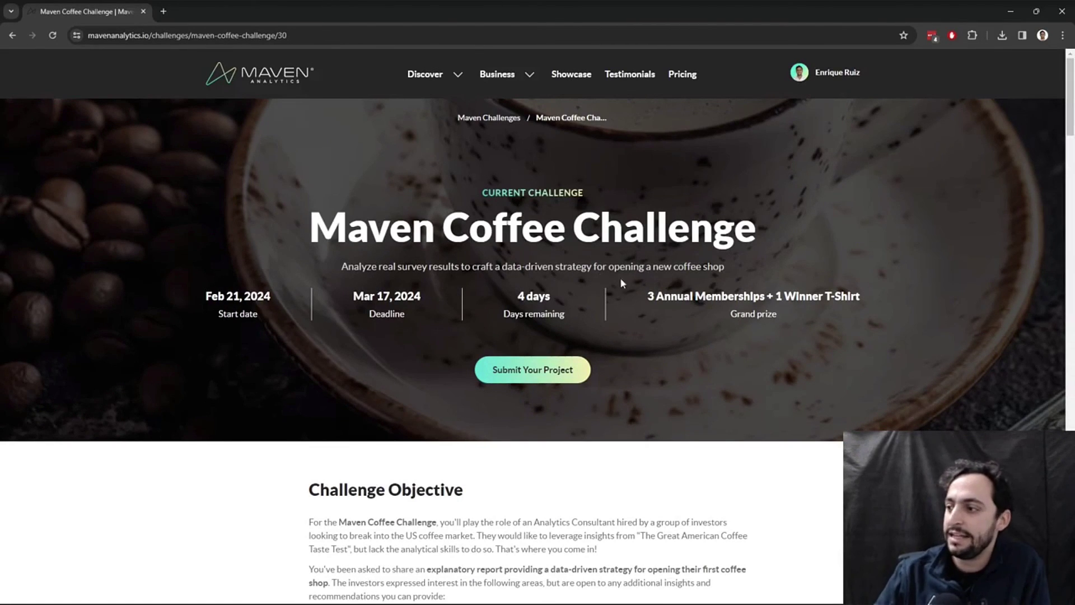
{"action": "scroll", "coordinate": [680, 375], "scroll_direction": "down", "scroll_amount": 20}
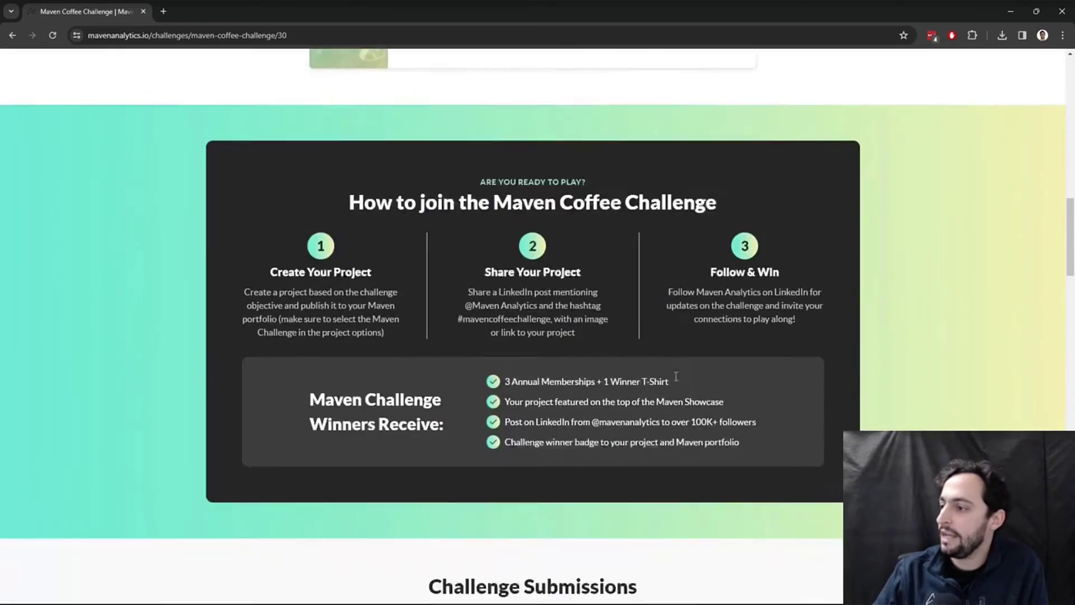
{"action": "scroll", "coordinate": [697, 382], "scroll_direction": "up", "scroll_amount": 3}
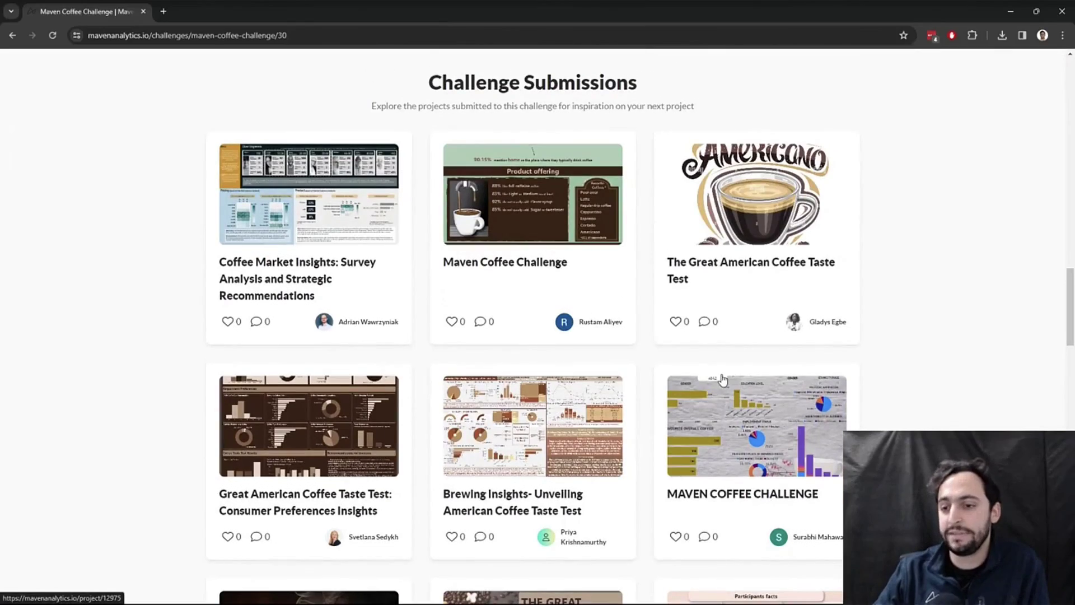
{"action": "scroll", "coordinate": [334, 399], "scroll_direction": "down", "scroll_amount": 1}
{"action": "scroll", "coordinate": [334, 398], "scroll_direction": "down", "scroll_amount": 5}
{"action": "scroll", "coordinate": [255, 408], "scroll_direction": "up", "scroll_amount": 7}
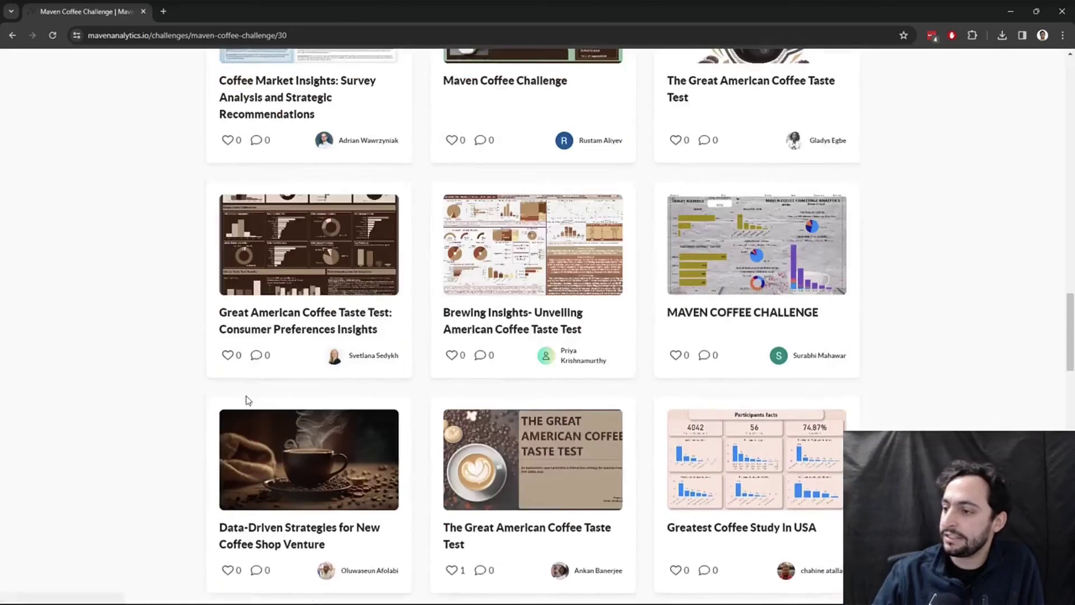
{"action": "scroll", "coordinate": [168, 358], "scroll_direction": "up", "scroll_amount": 20}
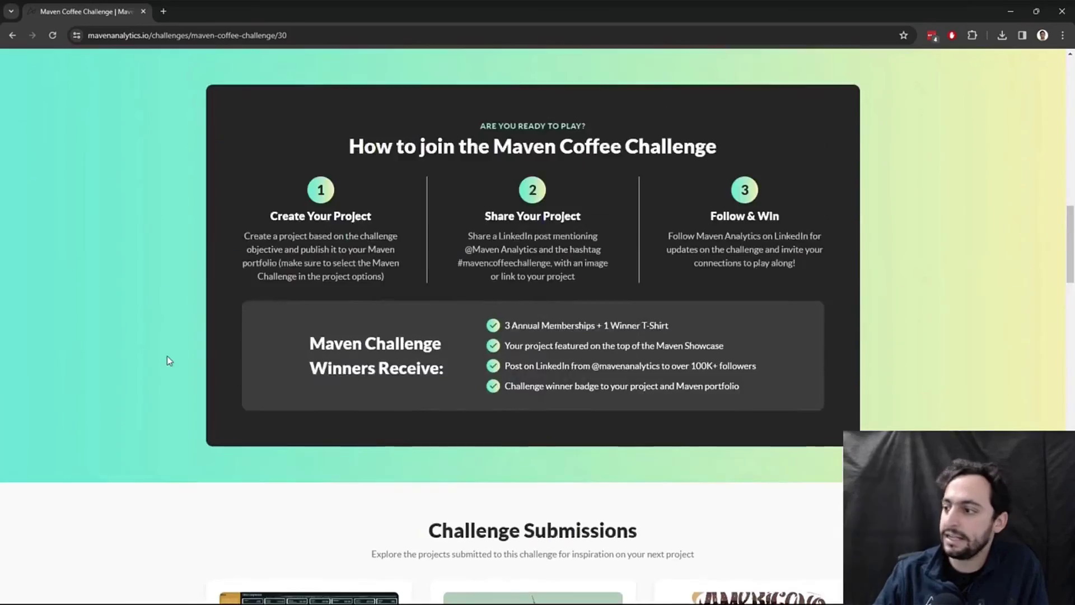